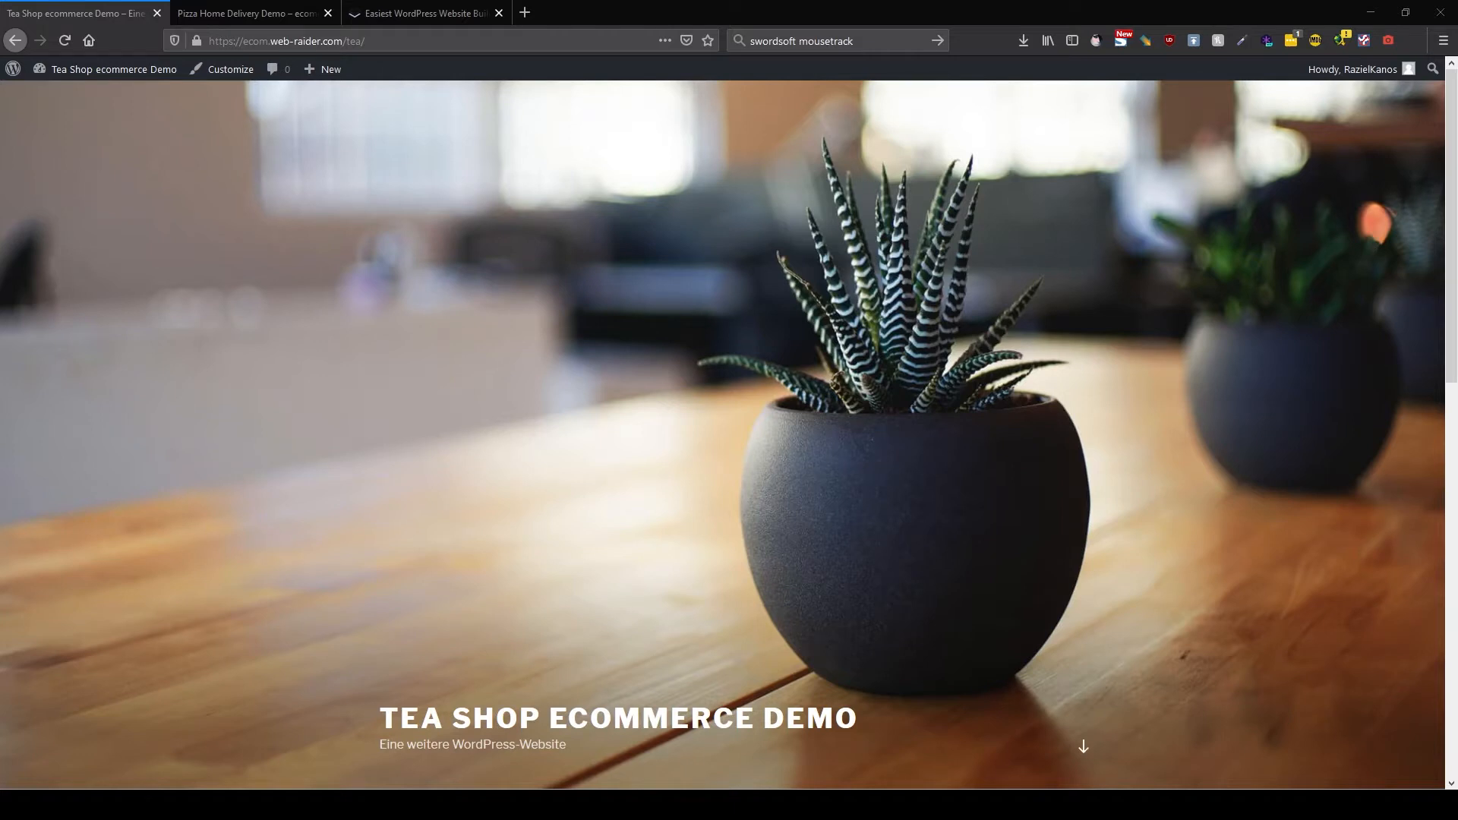
Look over the introduction, feature overview and pre-made designs on the Brizy builder homepage.
click(422, 13)
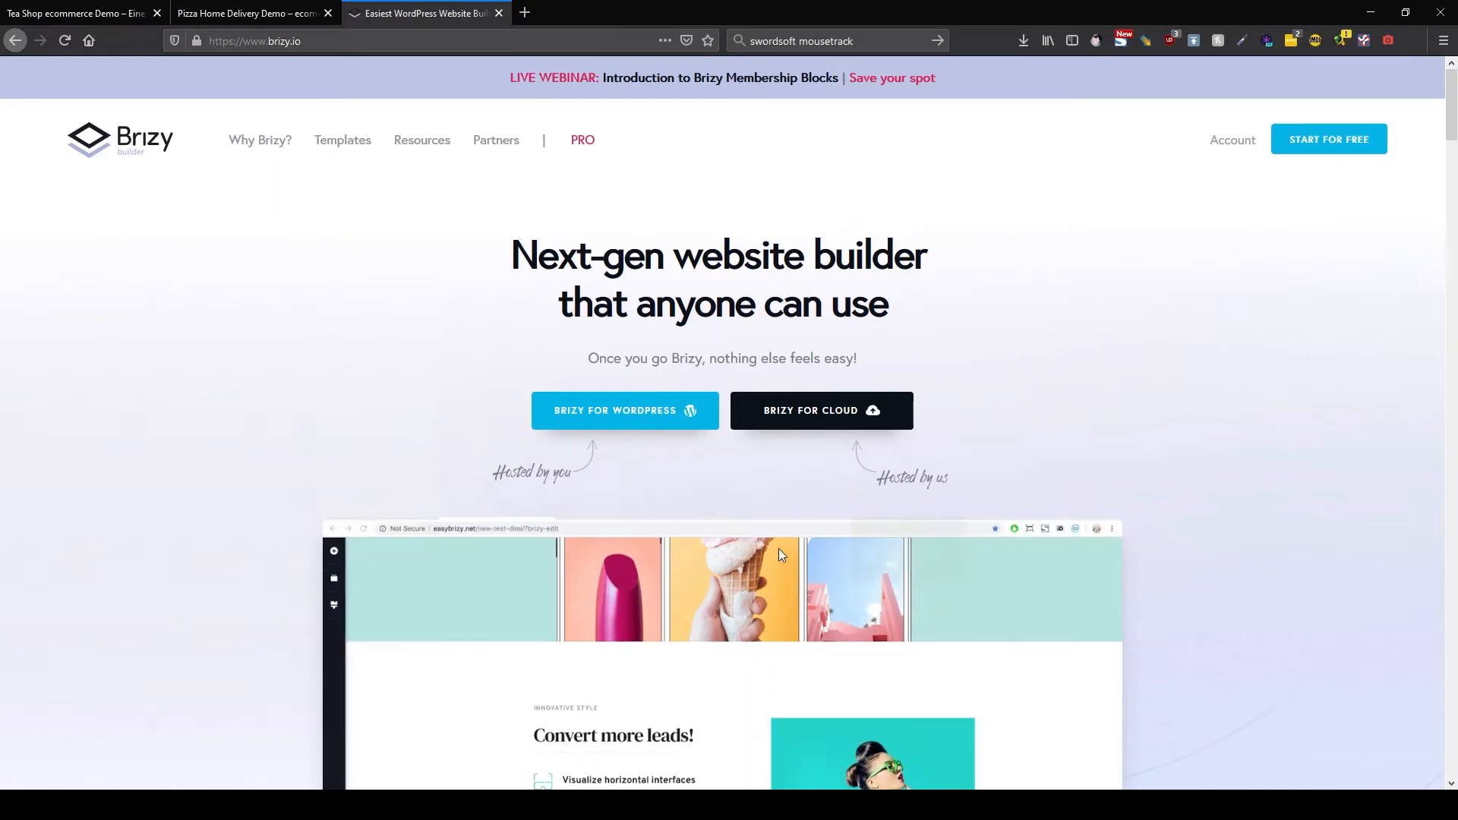
scroll(780, 550, down, 10)
scroll(784, 555, down, 7)
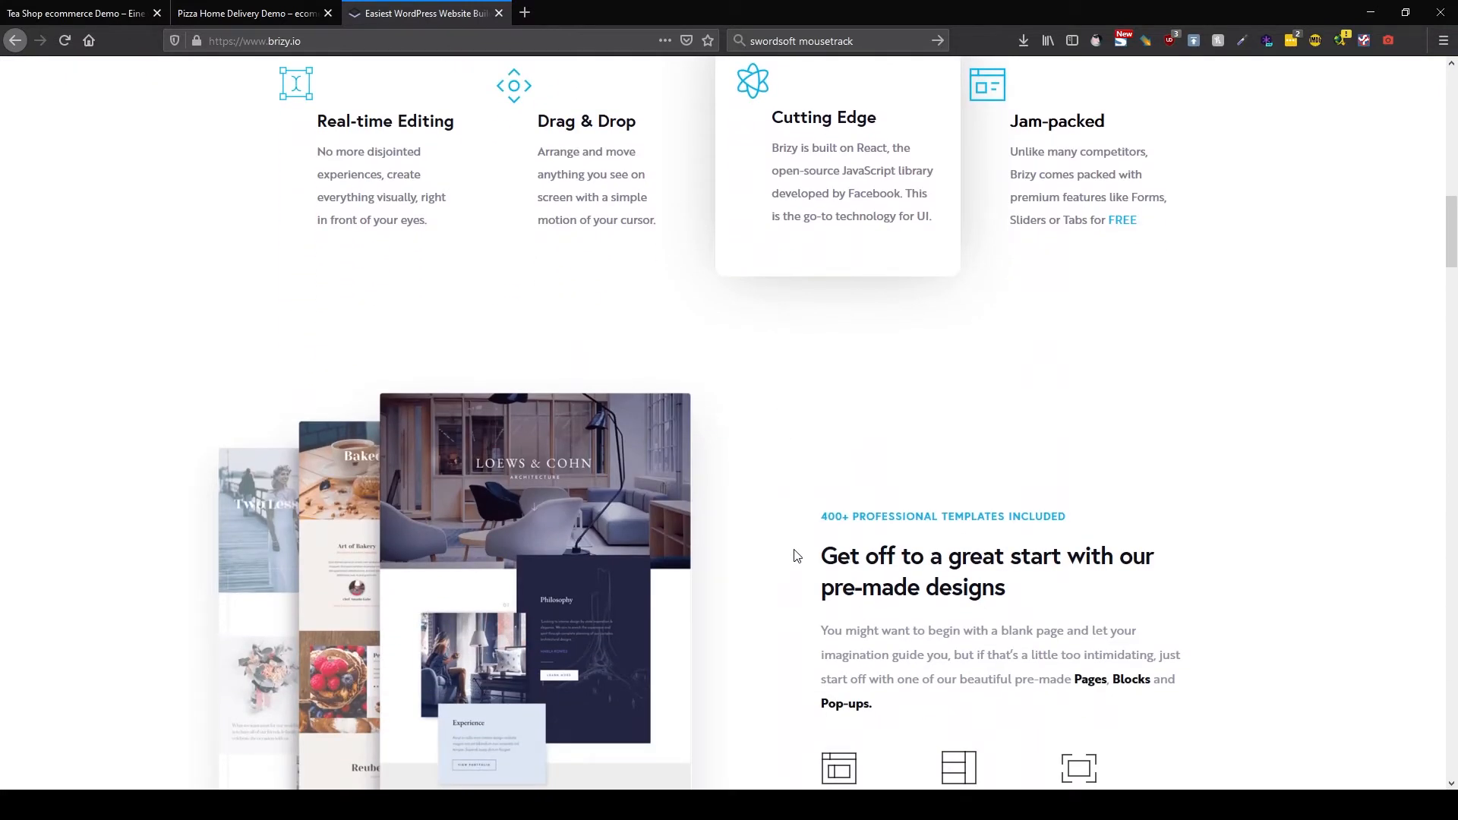
scroll(795, 555, up, 9)
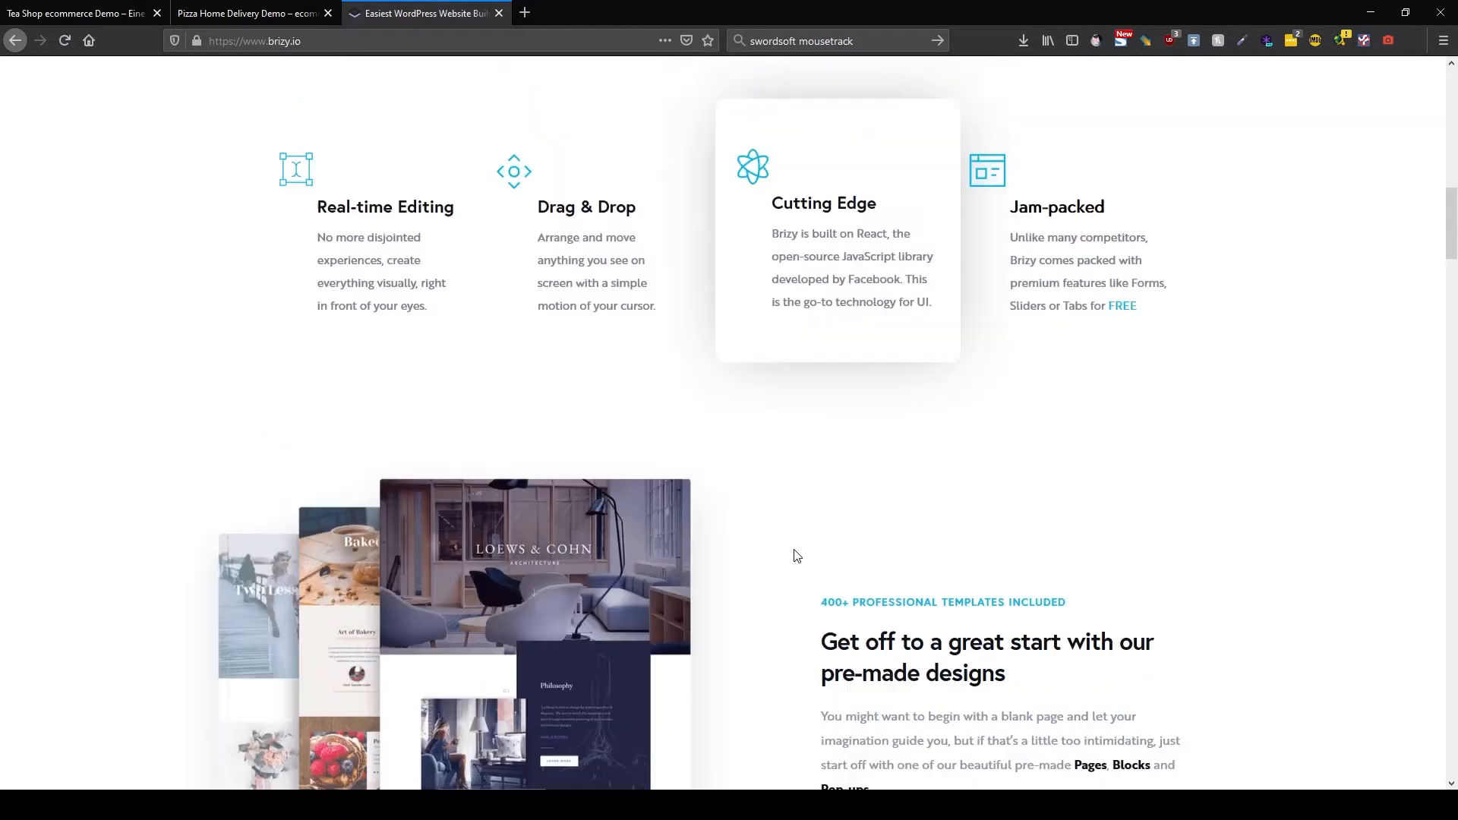
scroll(795, 549, up, 7)
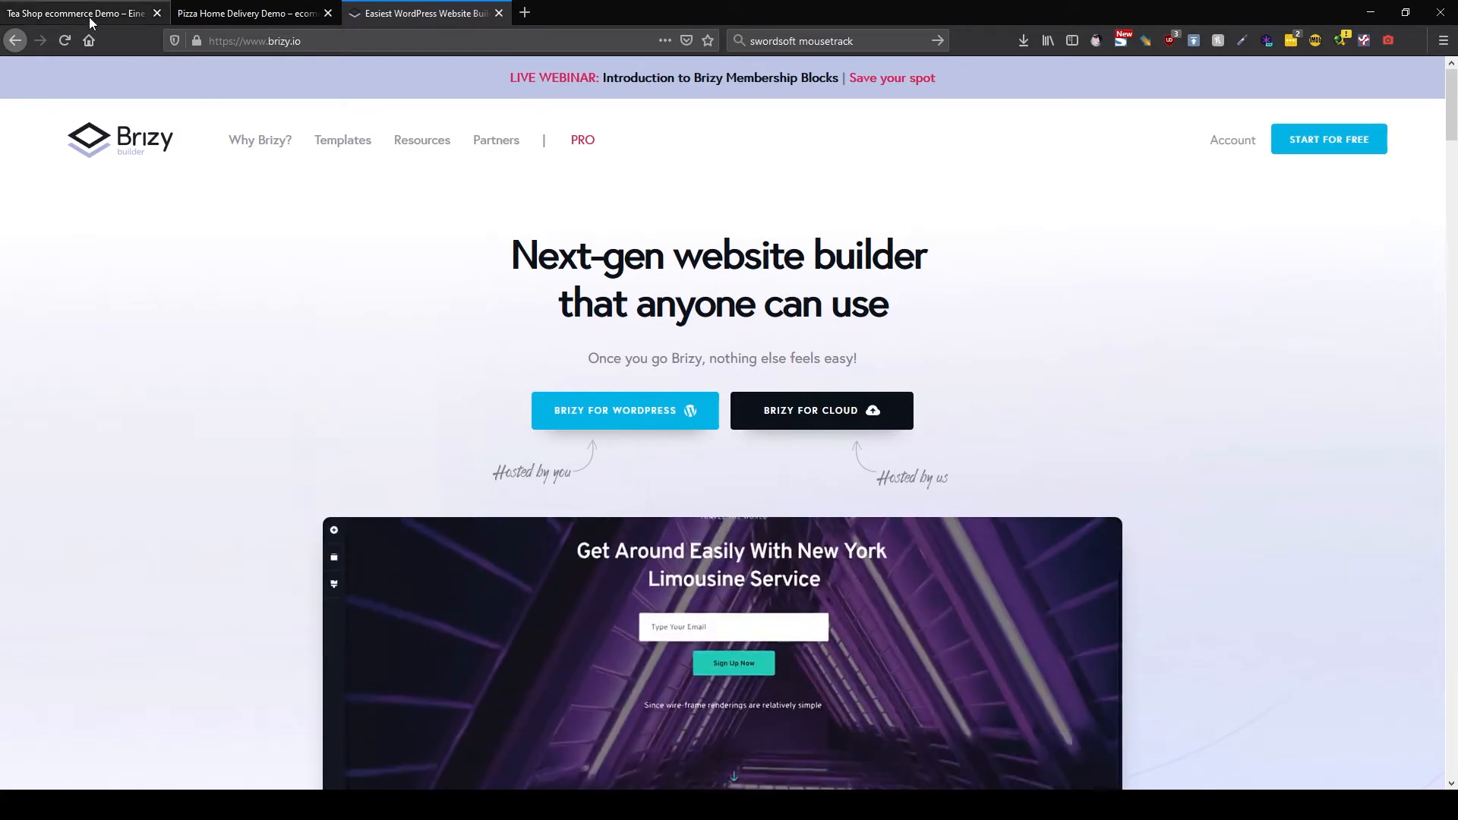
Compare the front pages of the Tea Shop and Pizza Home Delivery demo sites.
click(89, 17)
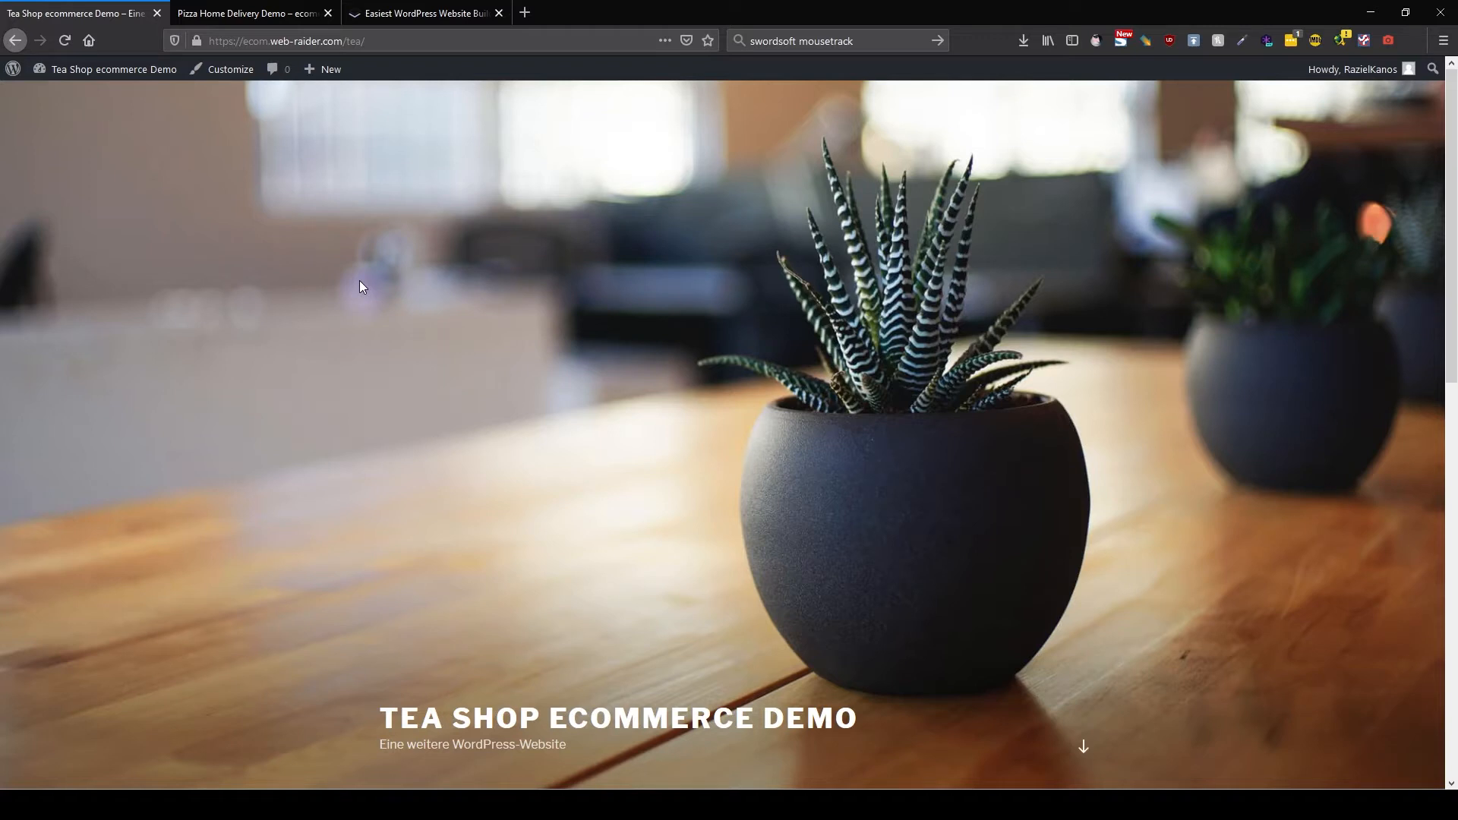
click(254, 17)
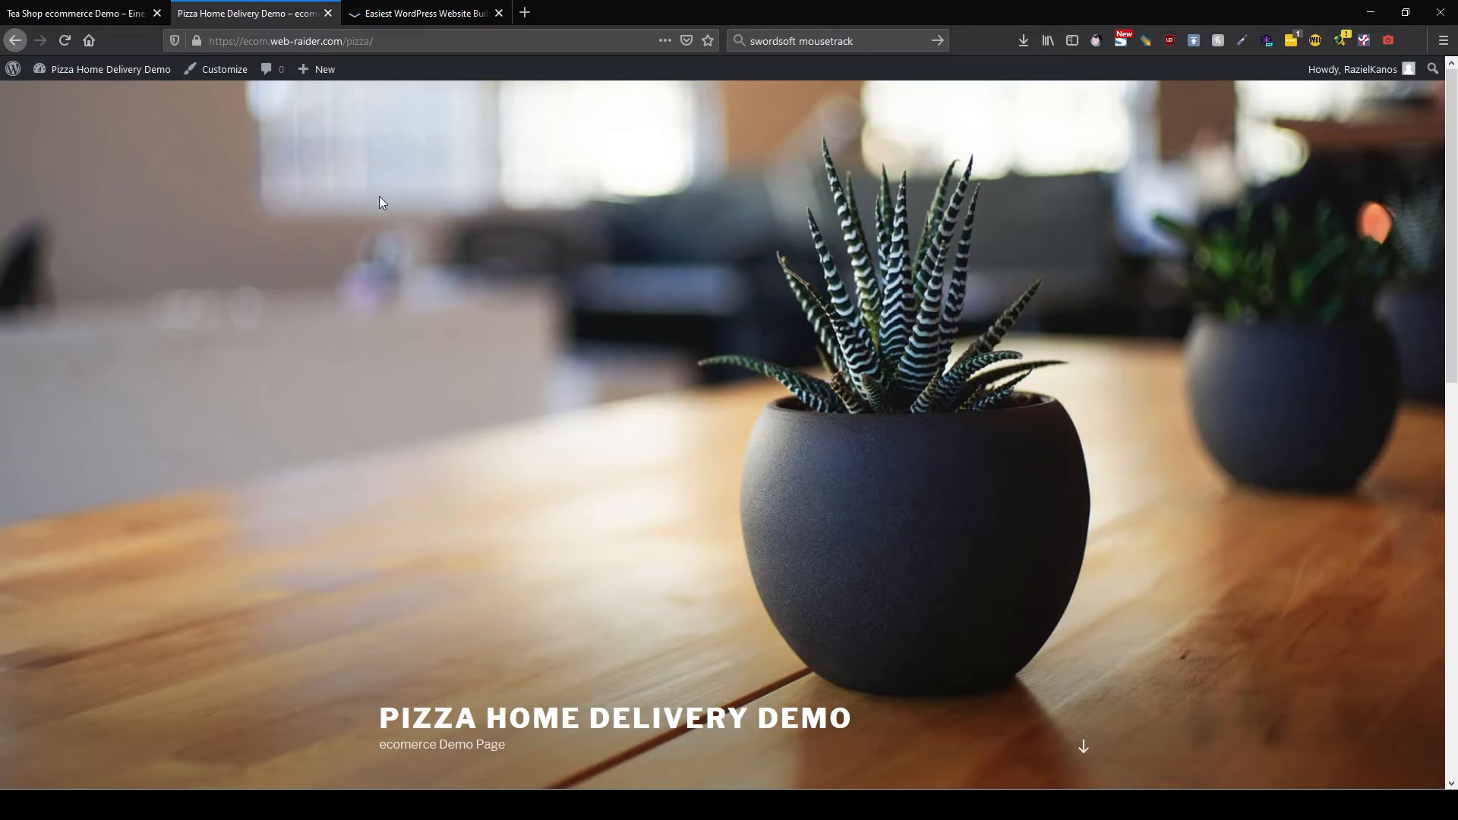
click(99, 15)
click(231, 15)
click(113, 15)
click(236, 15)
click(70, 14)
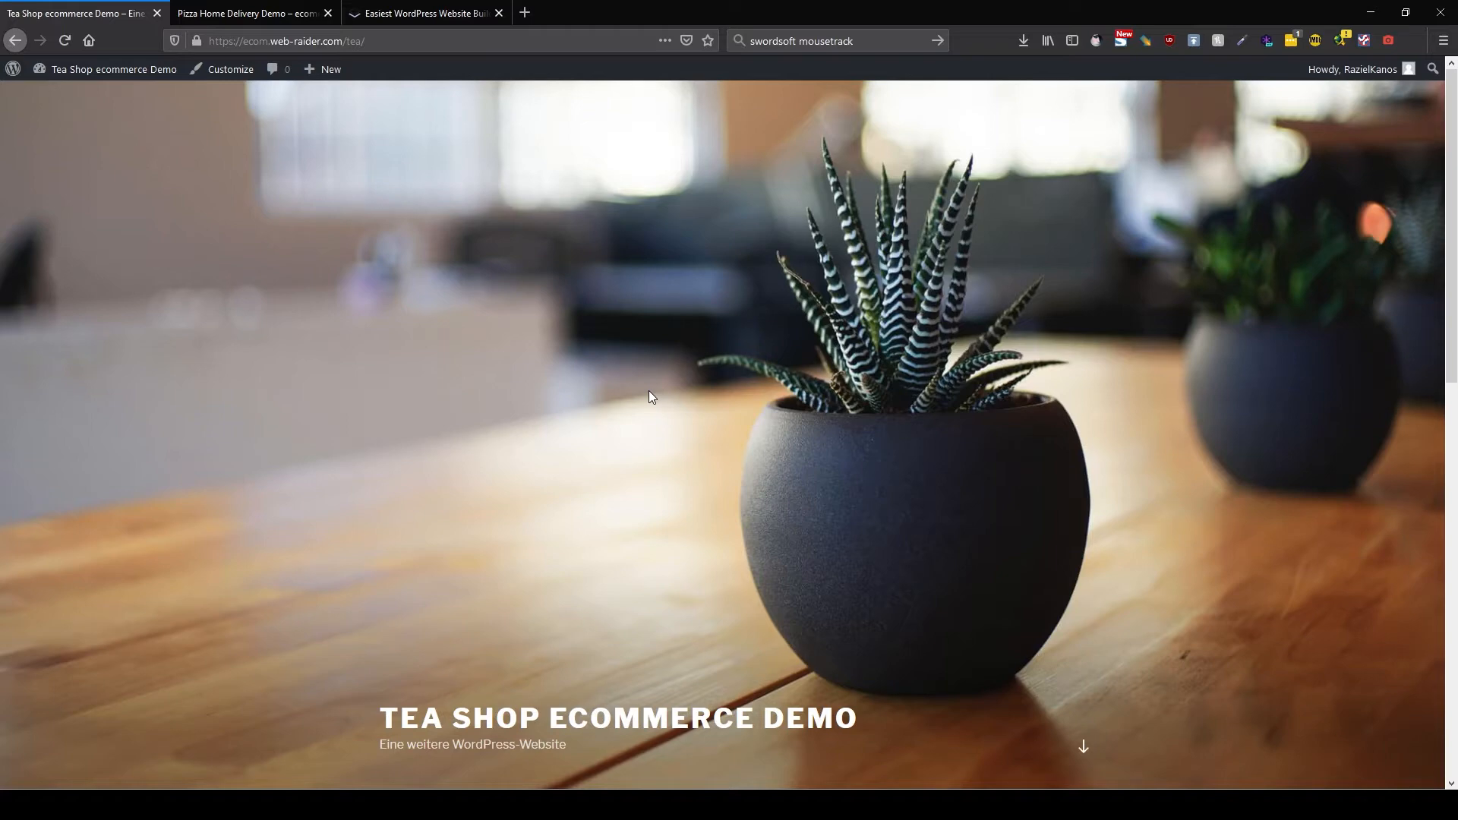
Examine the Brizy homepage's templates, editing features, global styling and content tools.
click(436, 18)
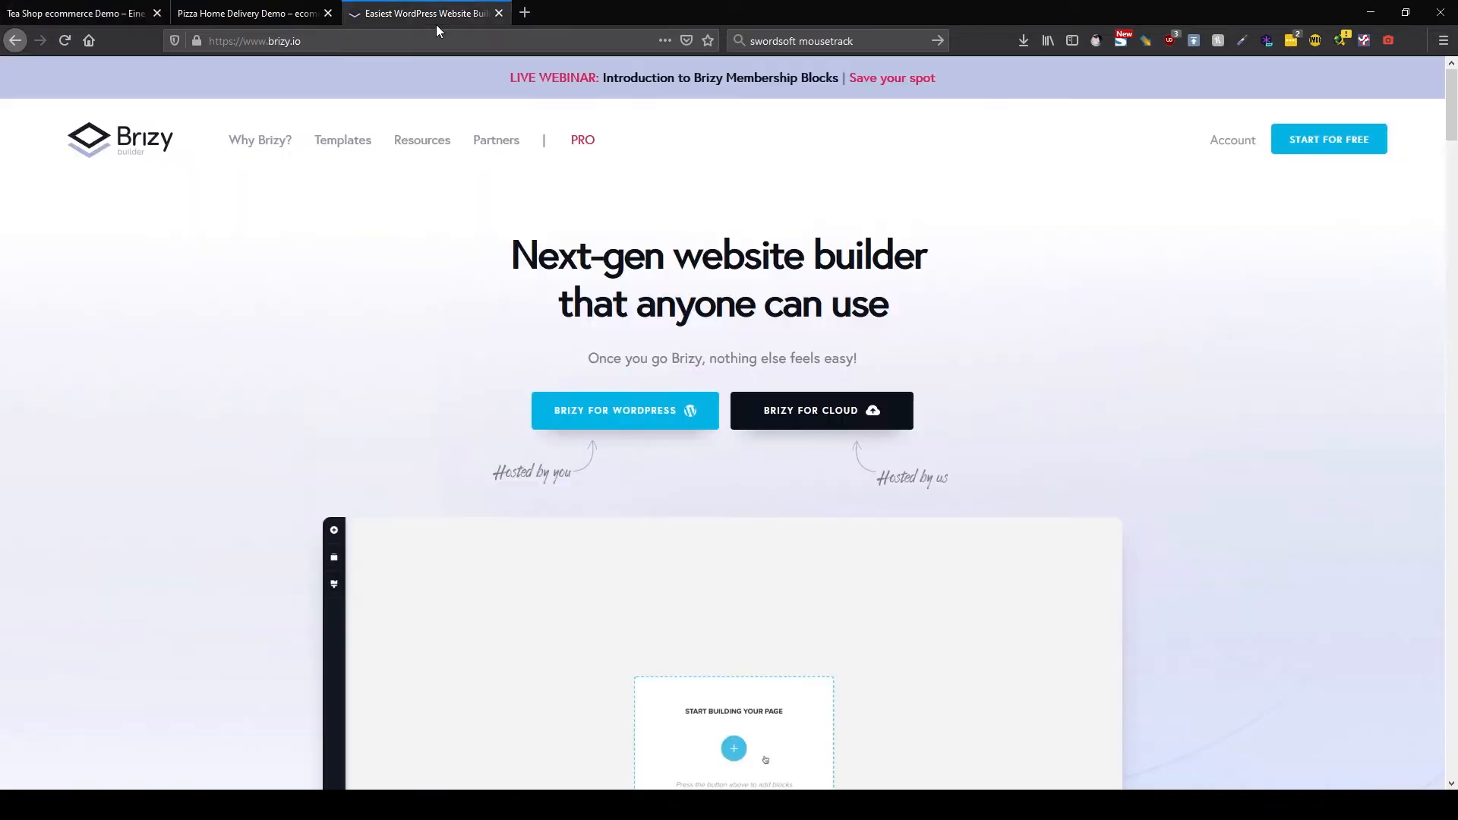
scroll(1047, 486, down, 3)
scroll(1047, 485, down, 12)
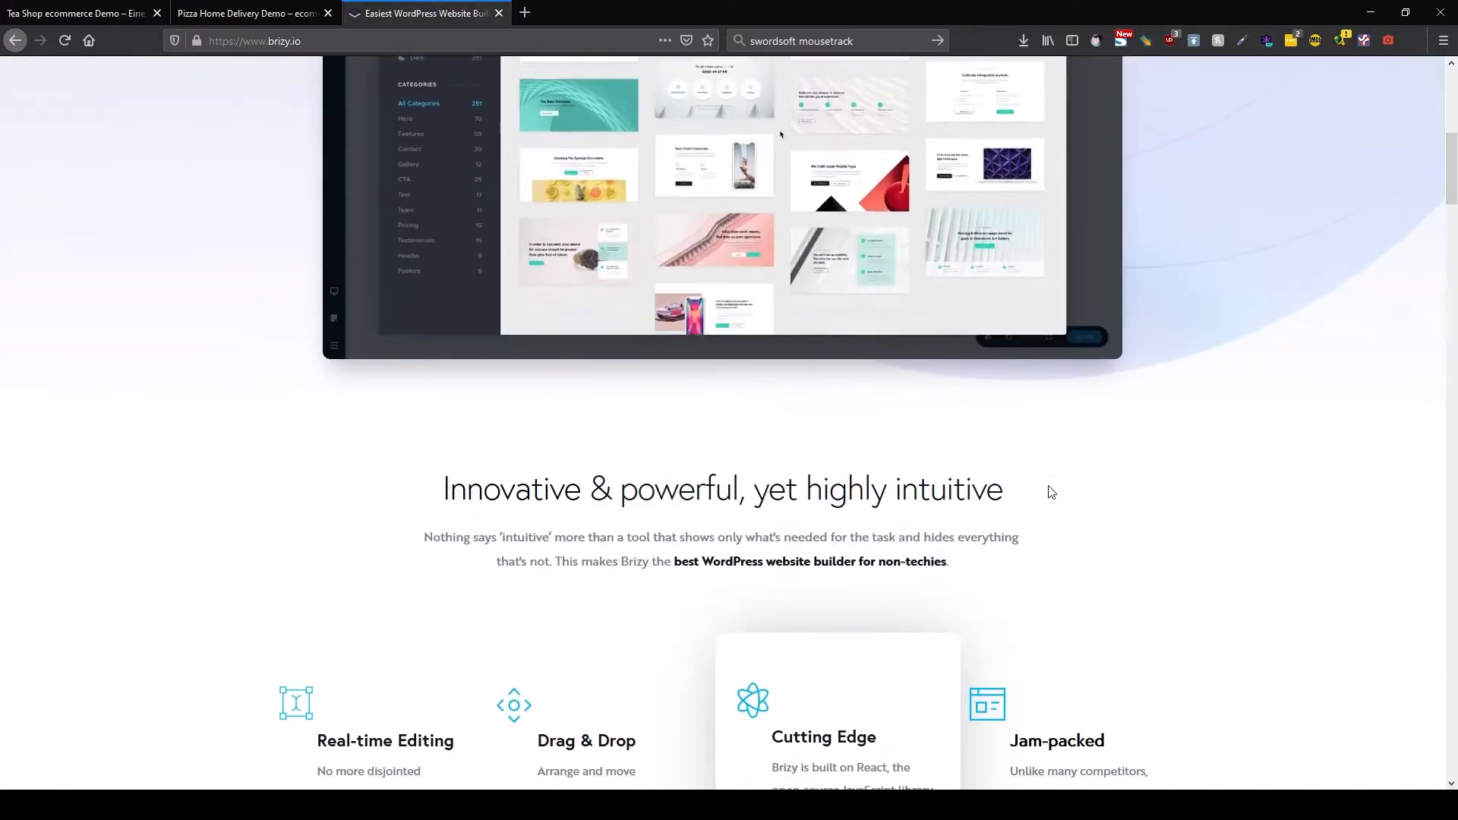
scroll(1051, 493, down, 15)
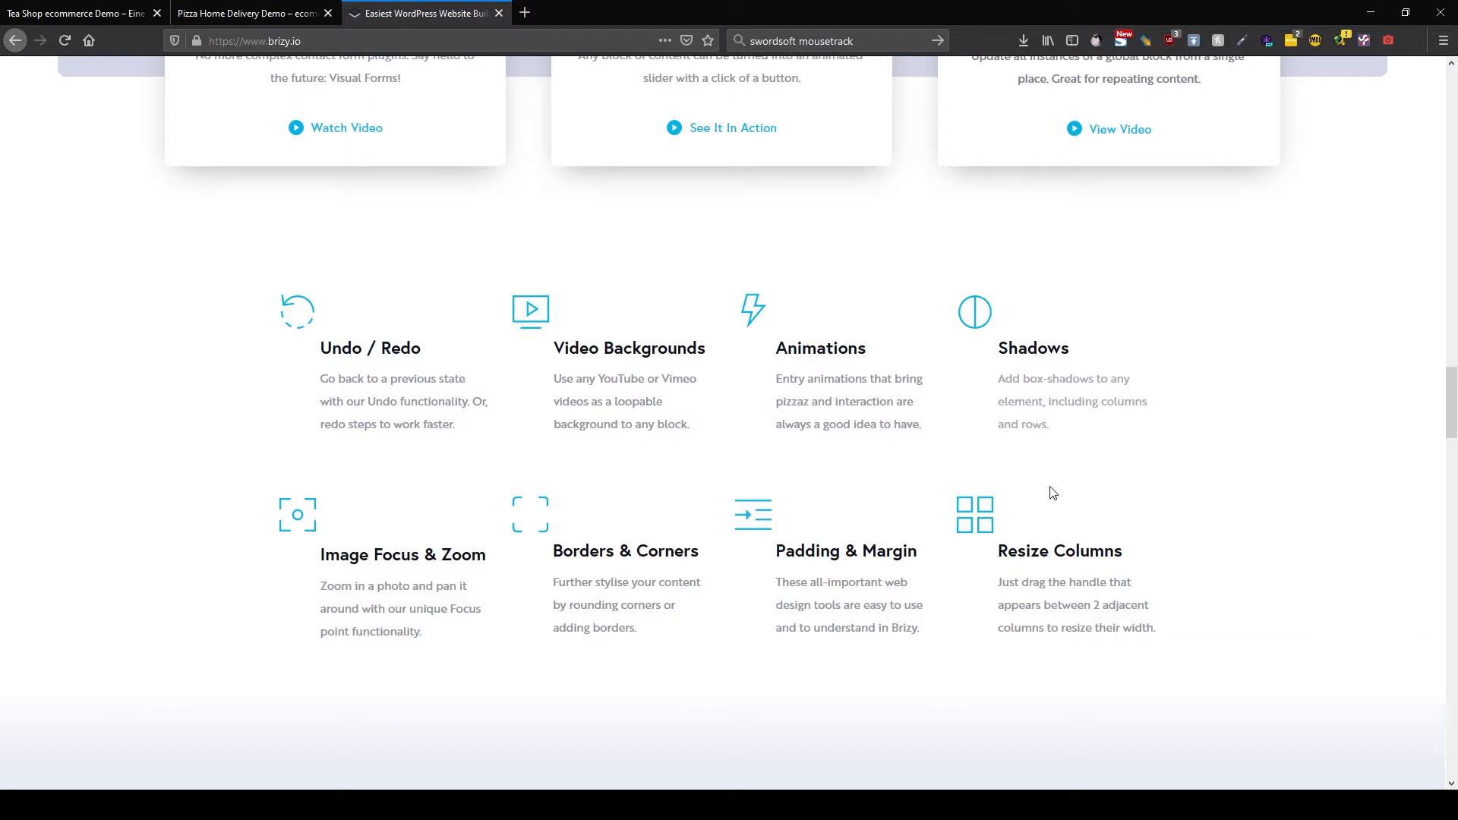
scroll(1052, 494, down, 12)
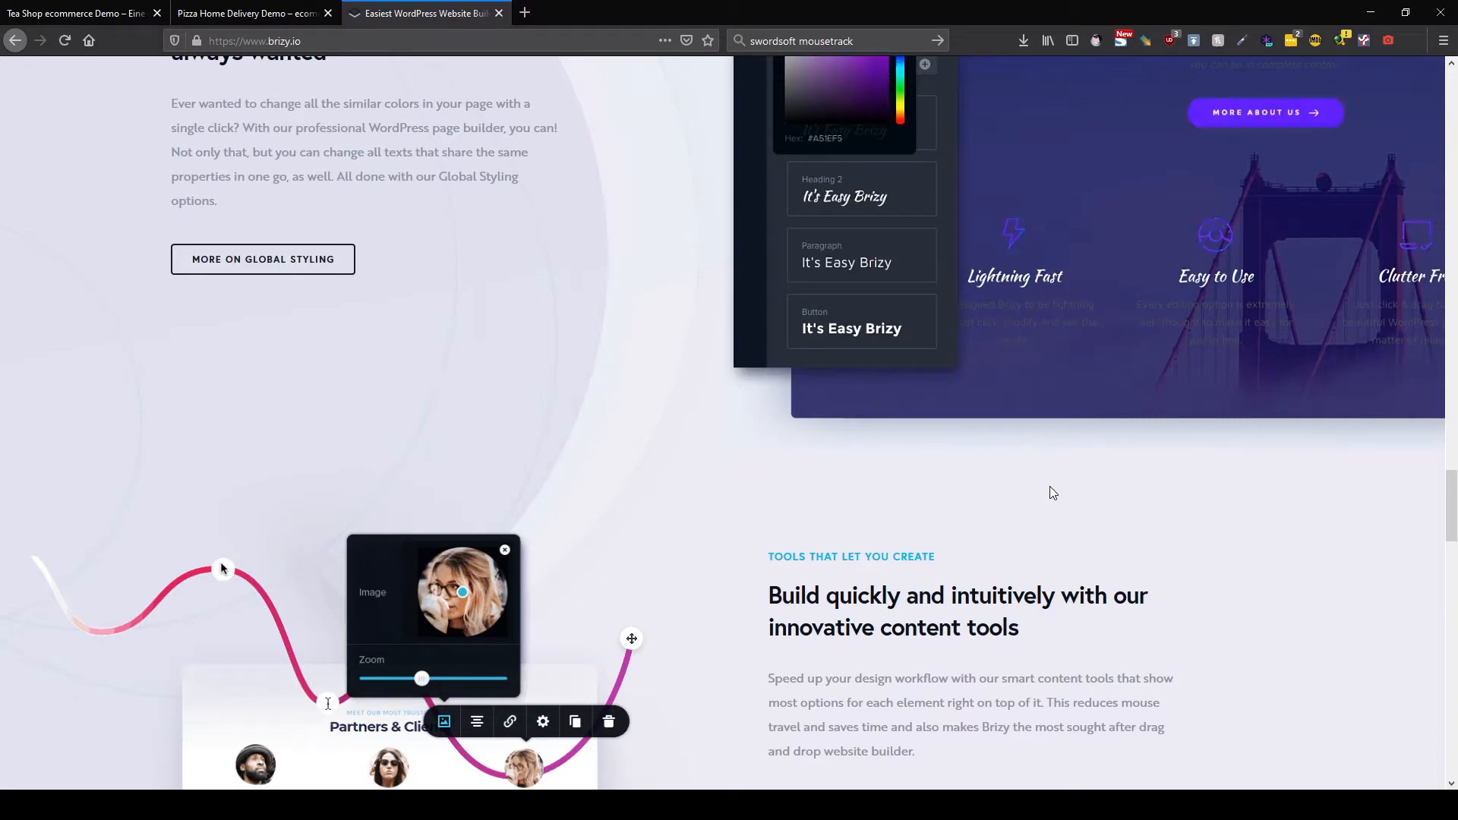
scroll(1050, 488, up, 5)
scroll(1051, 492, up, 20)
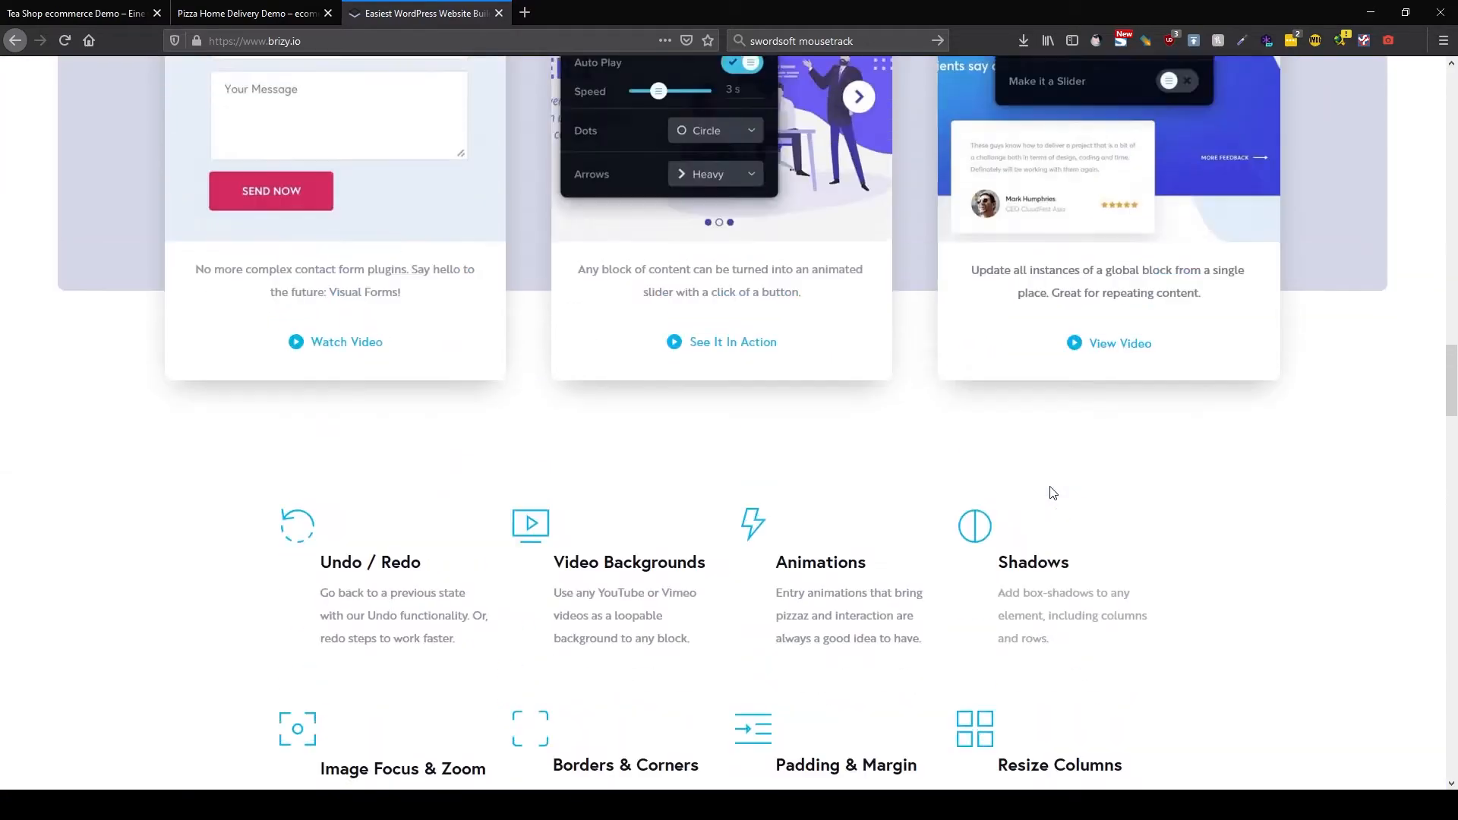
scroll(1052, 492, up, 15)
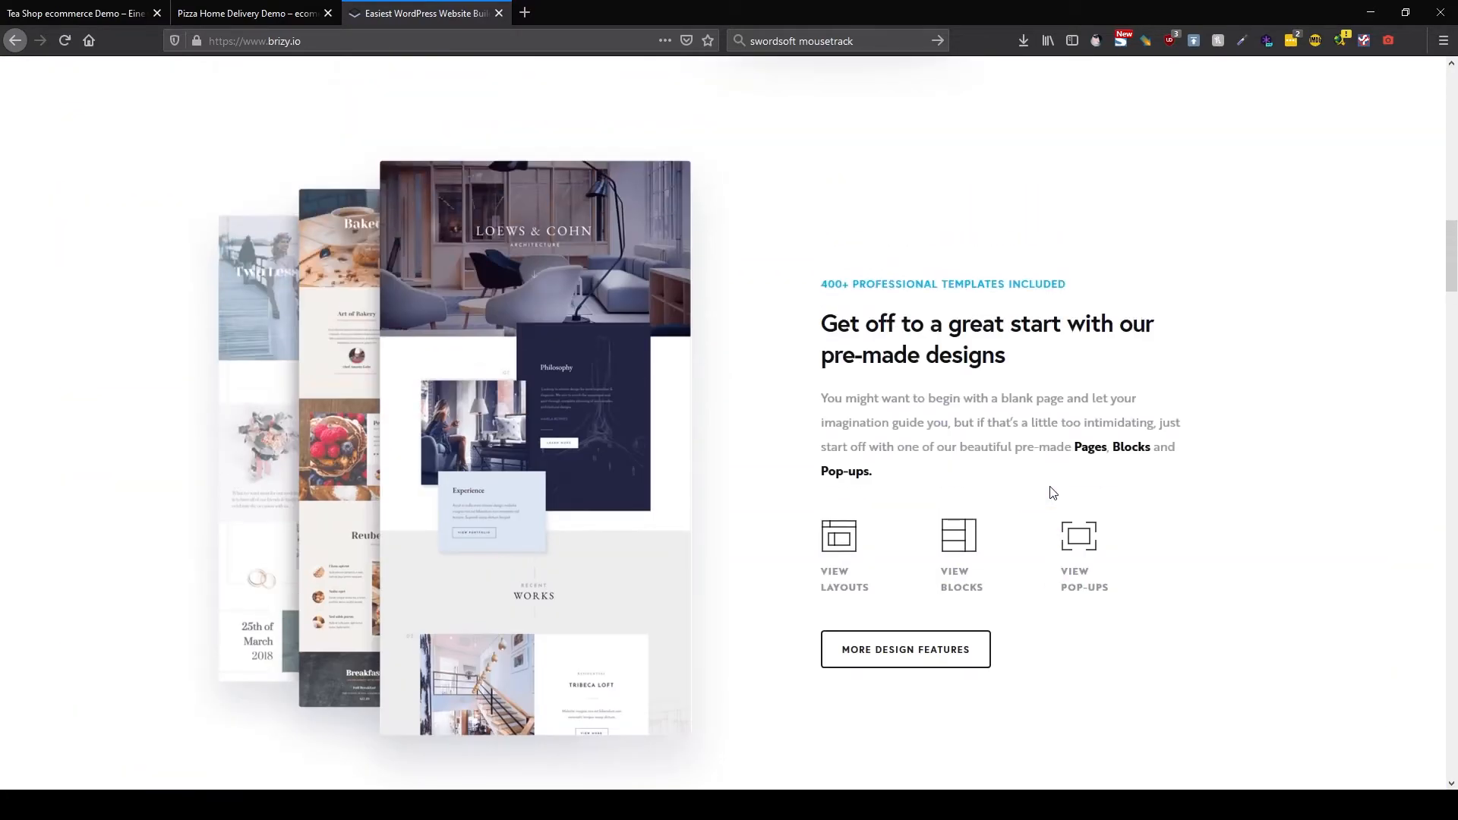
scroll(1052, 492, up, 7)
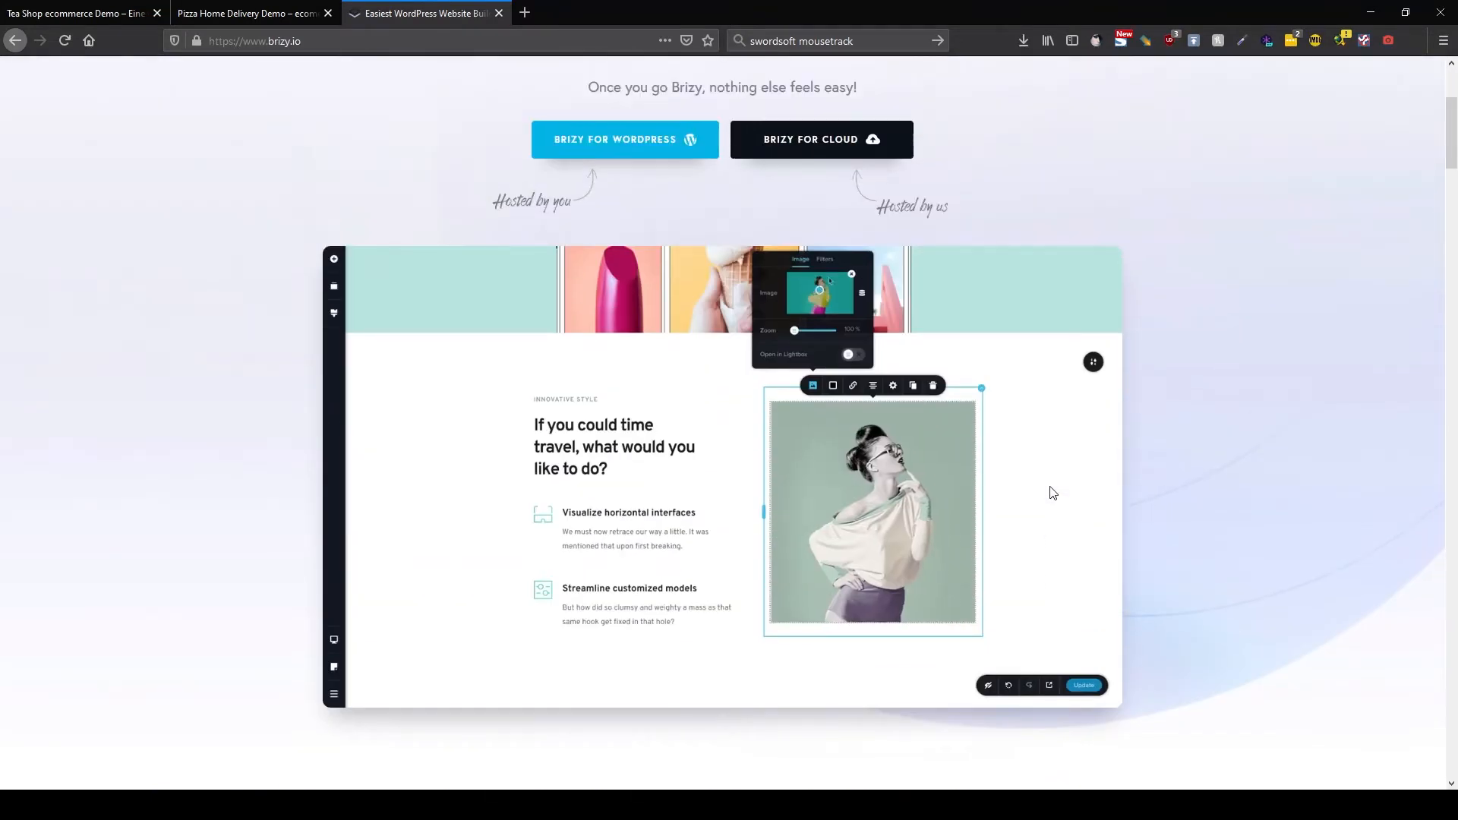
scroll(1053, 492, up, 4)
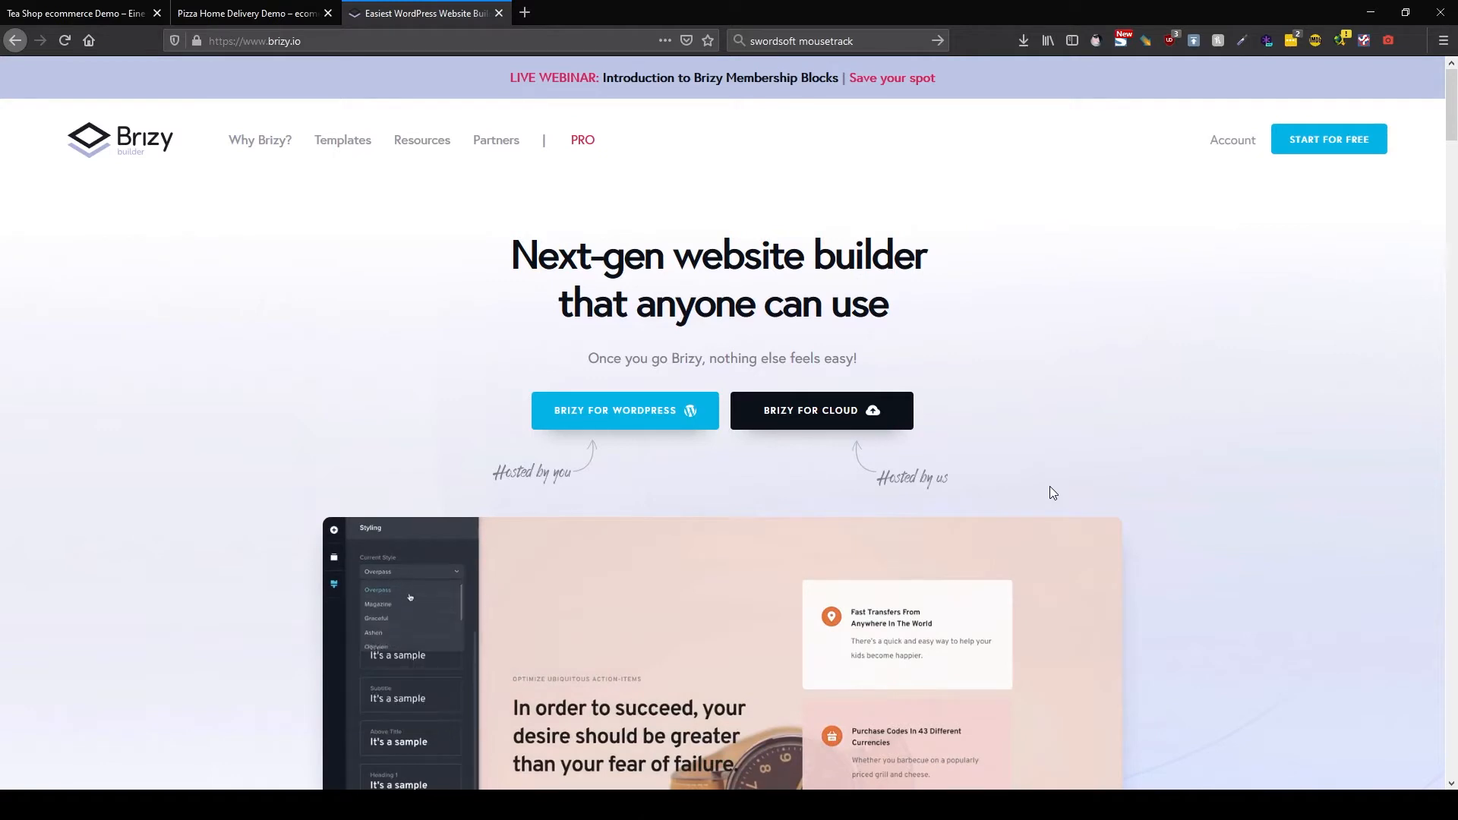
Open the WordPress admin dashboard of the Tea Shop ecommerce demo site.
click(94, 22)
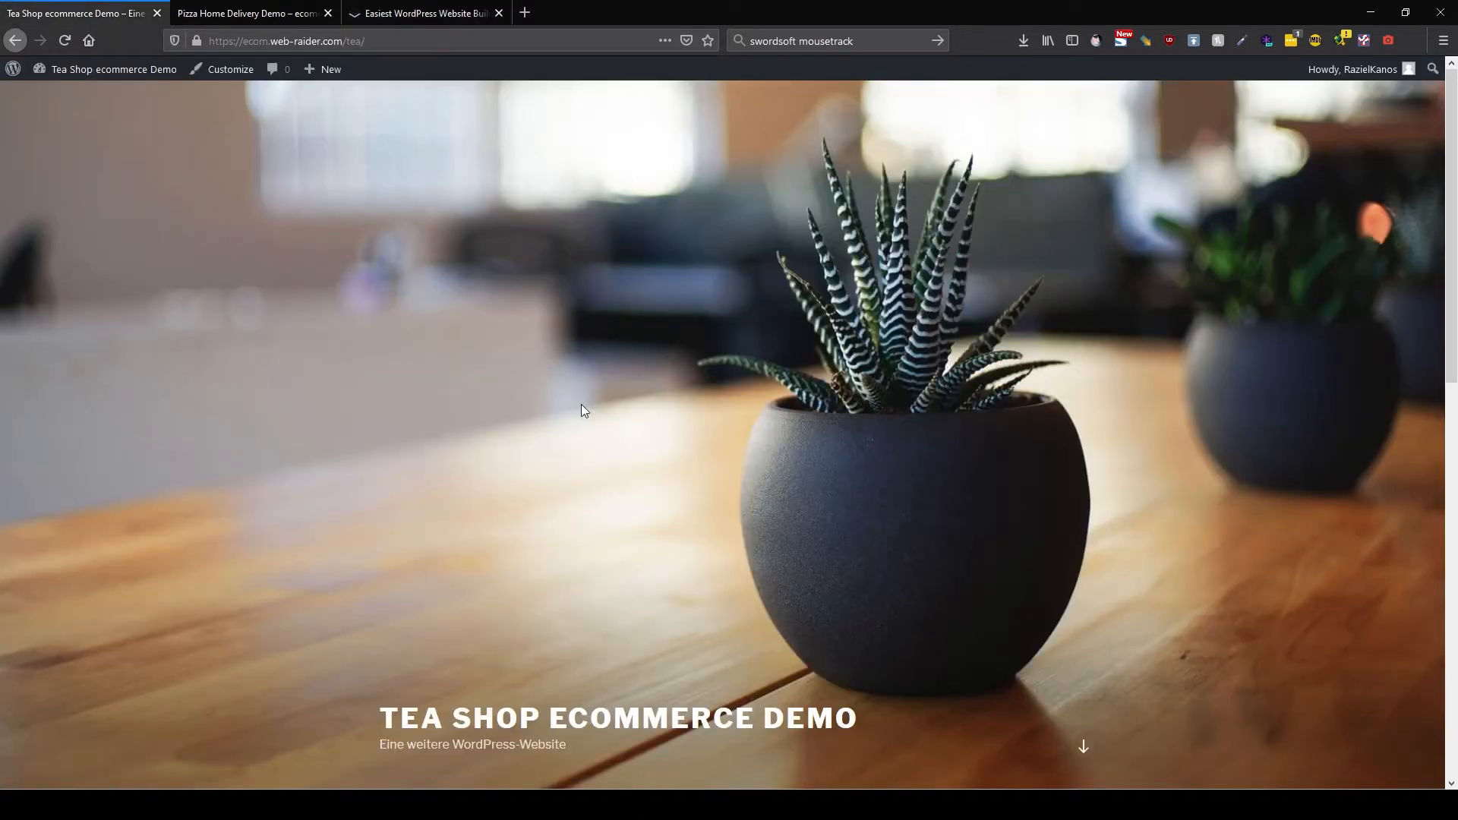
mouse_move(92, 81)
click(73, 102)
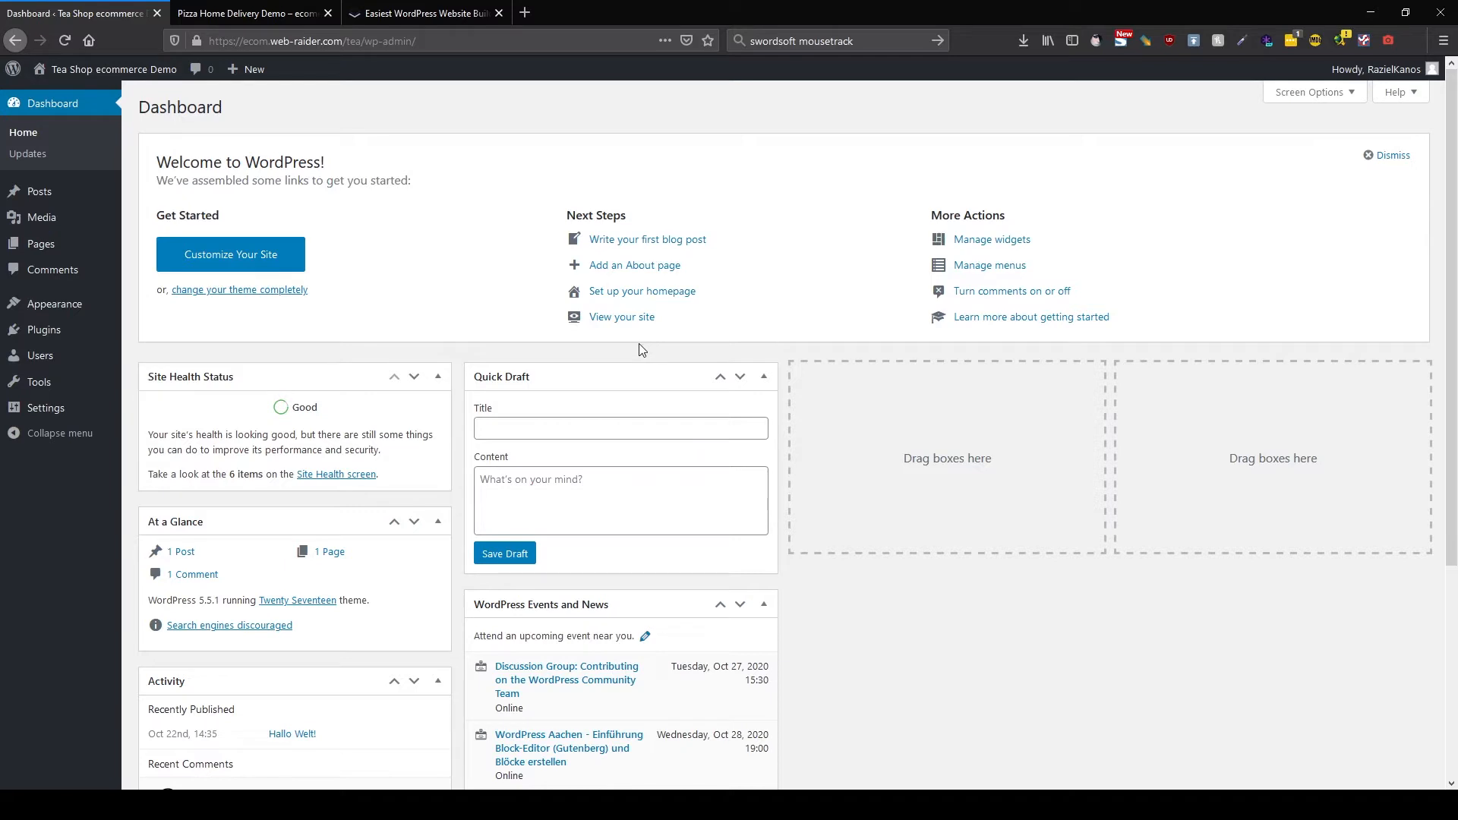
Review the Tea Shop site's existing posts, pages, themes, plugins and users, and return to the dashboard.
mouse_move(98, 391)
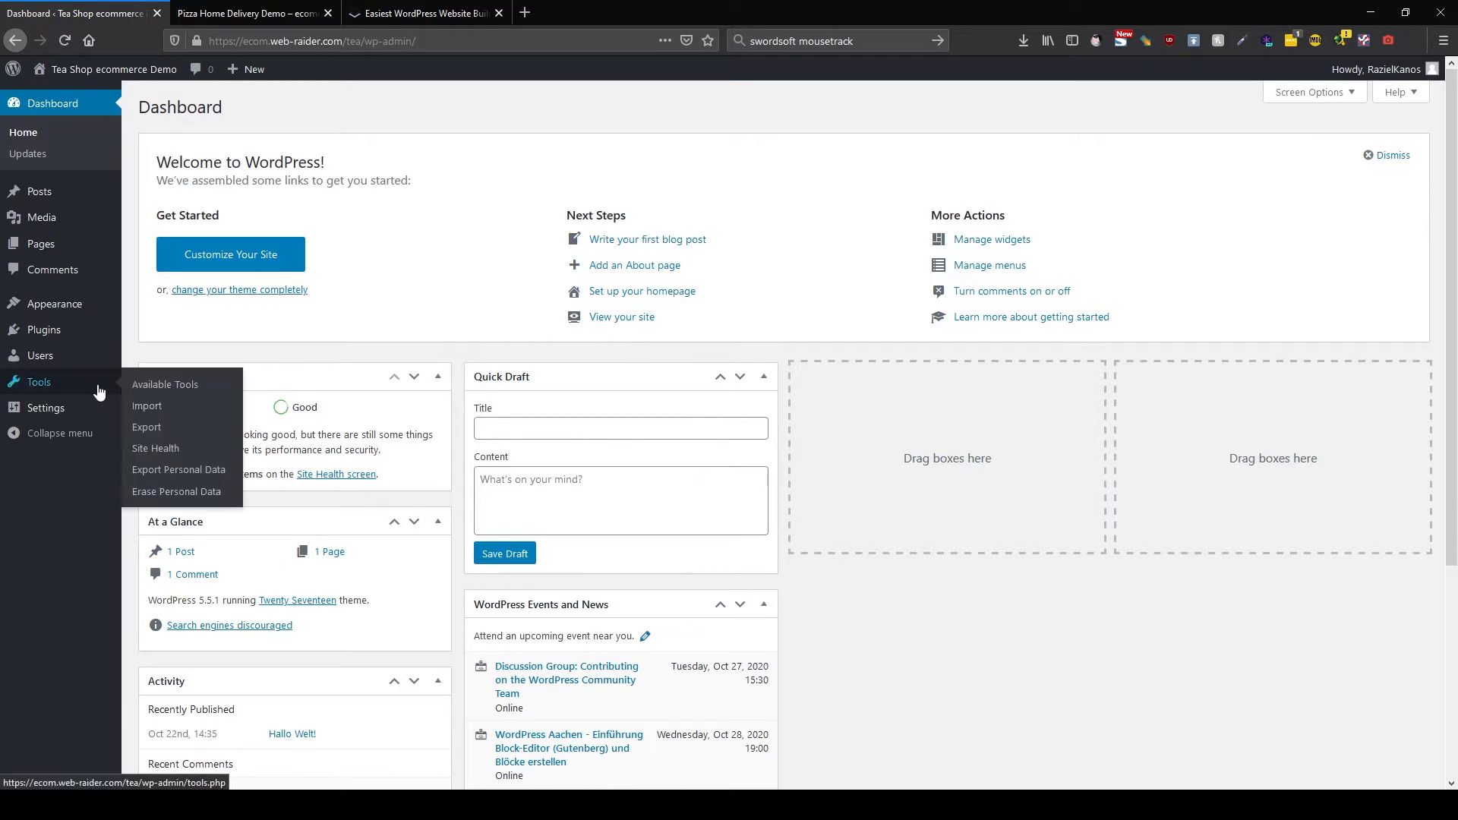
click(54, 197)
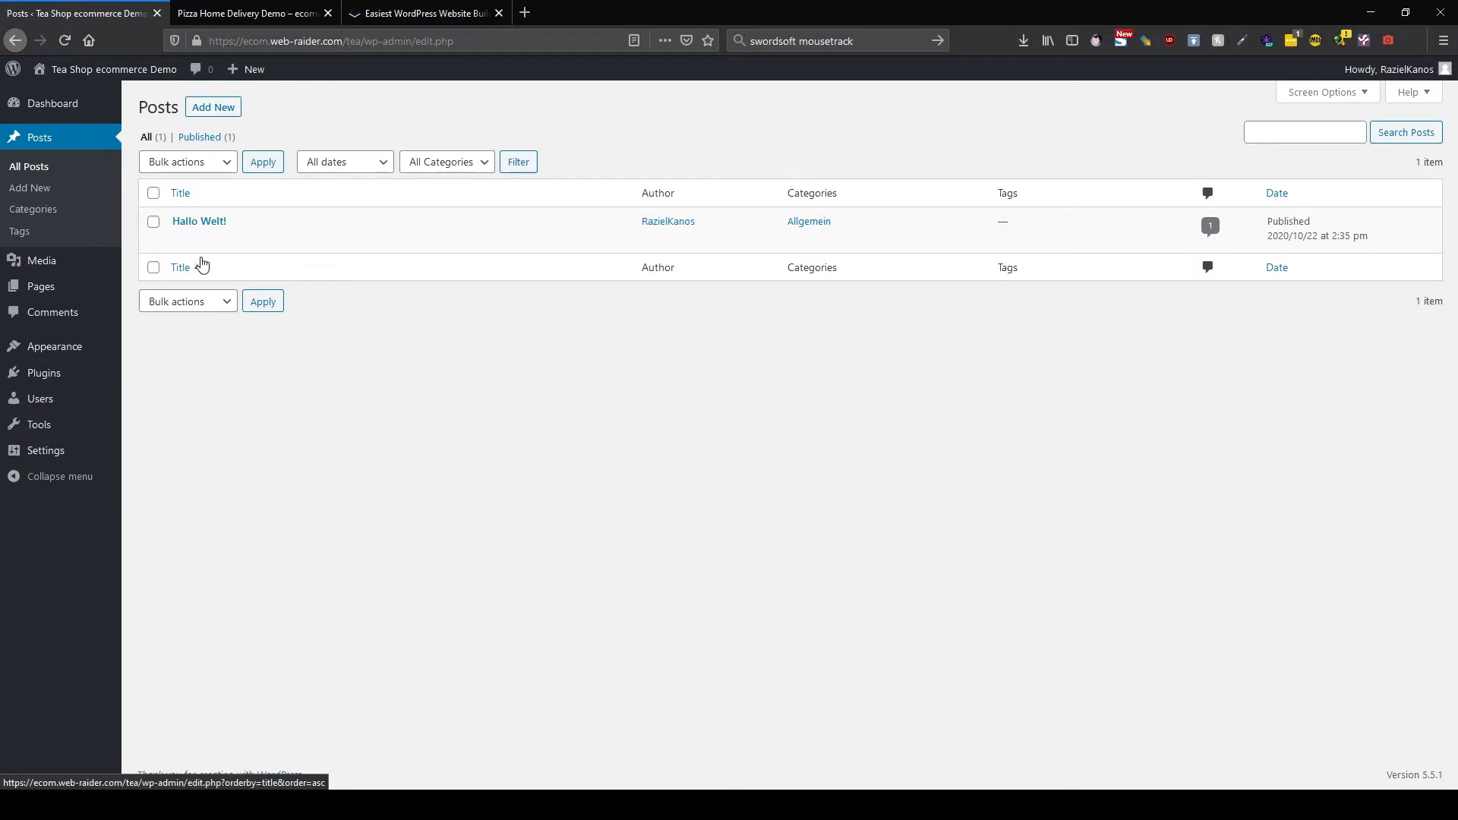
mouse_move(245, 230)
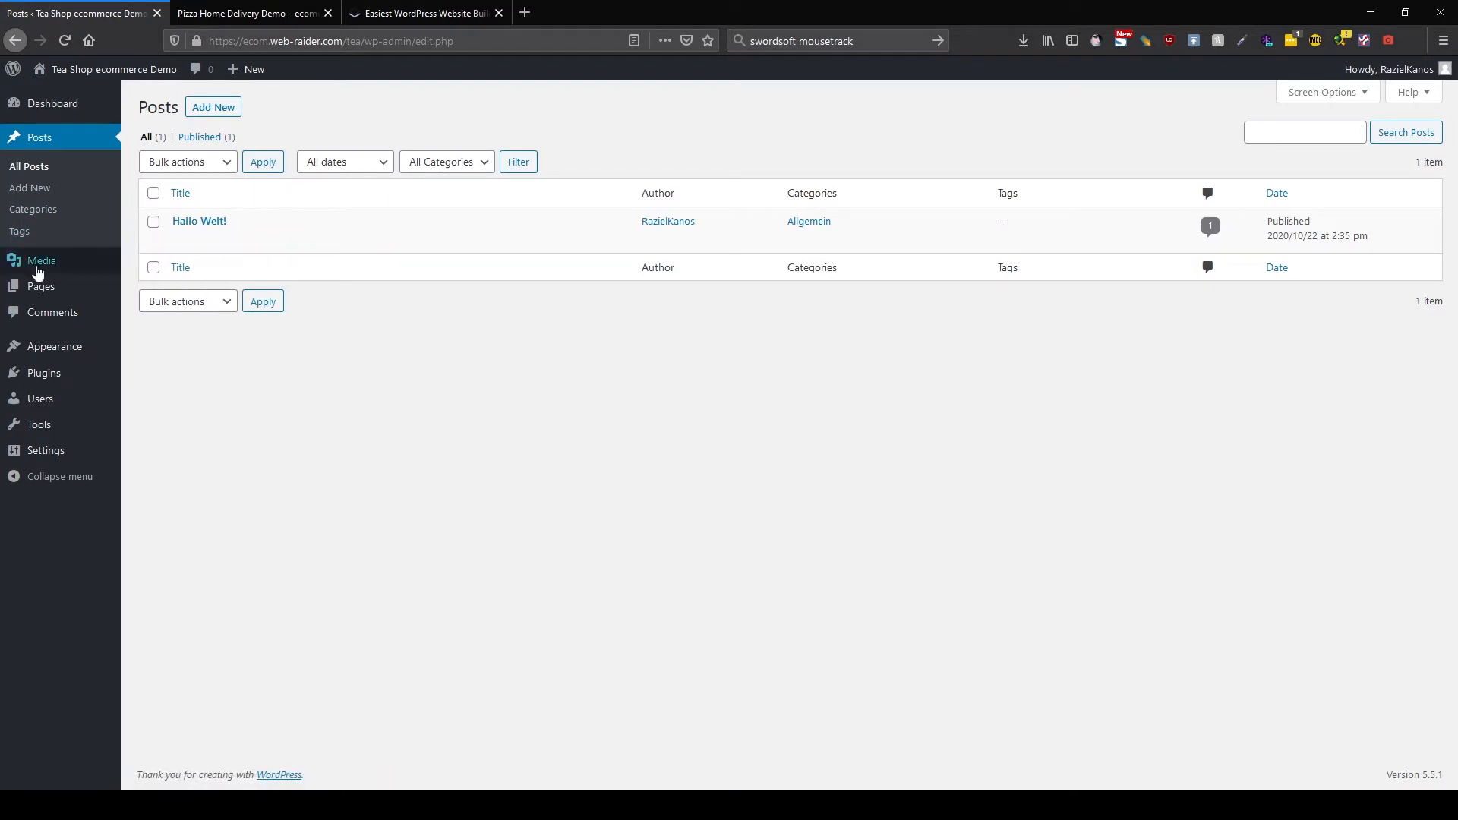
click(67, 287)
mouse_move(255, 225)
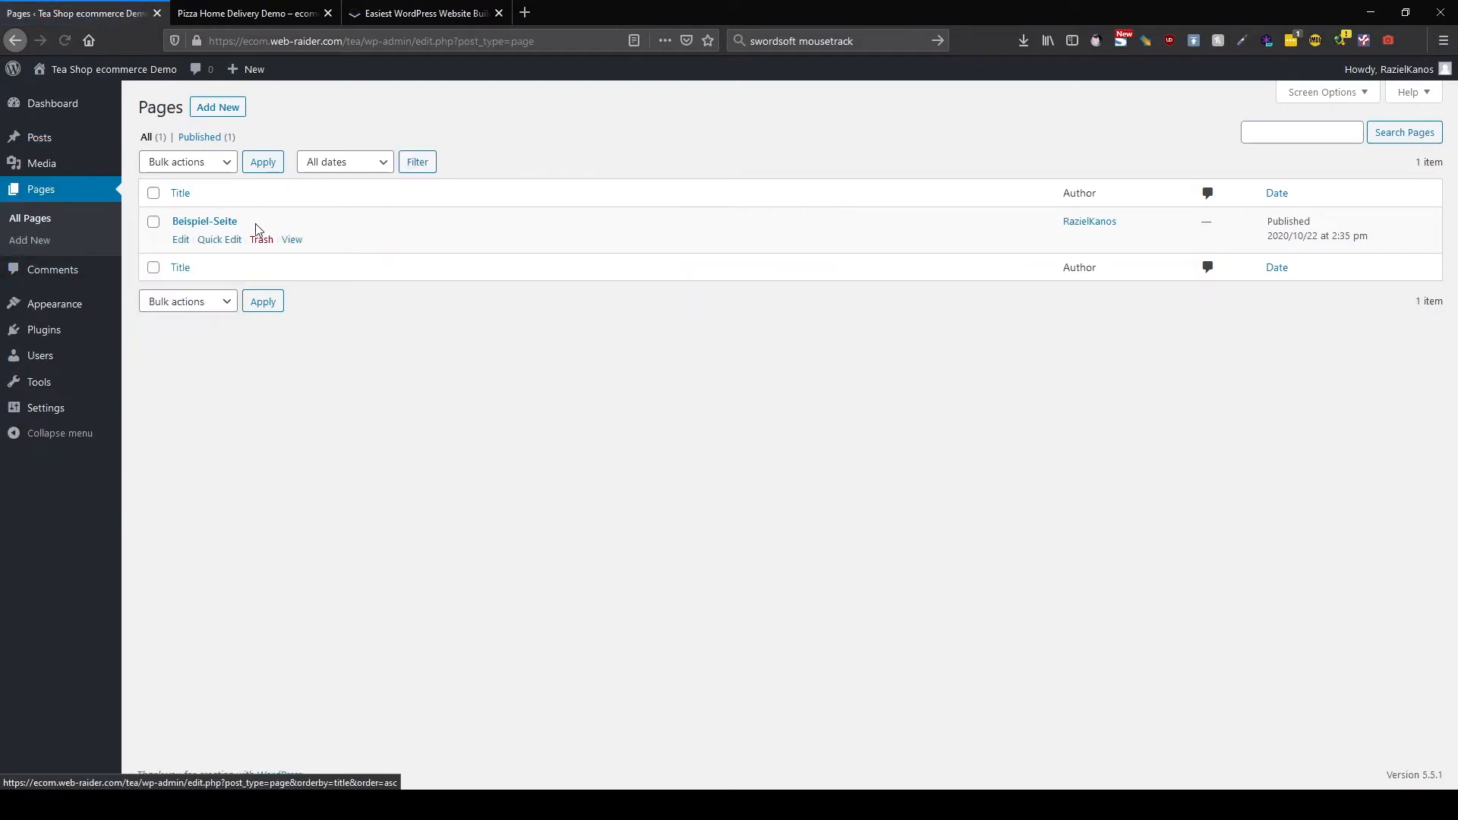
click(76, 281)
click(58, 275)
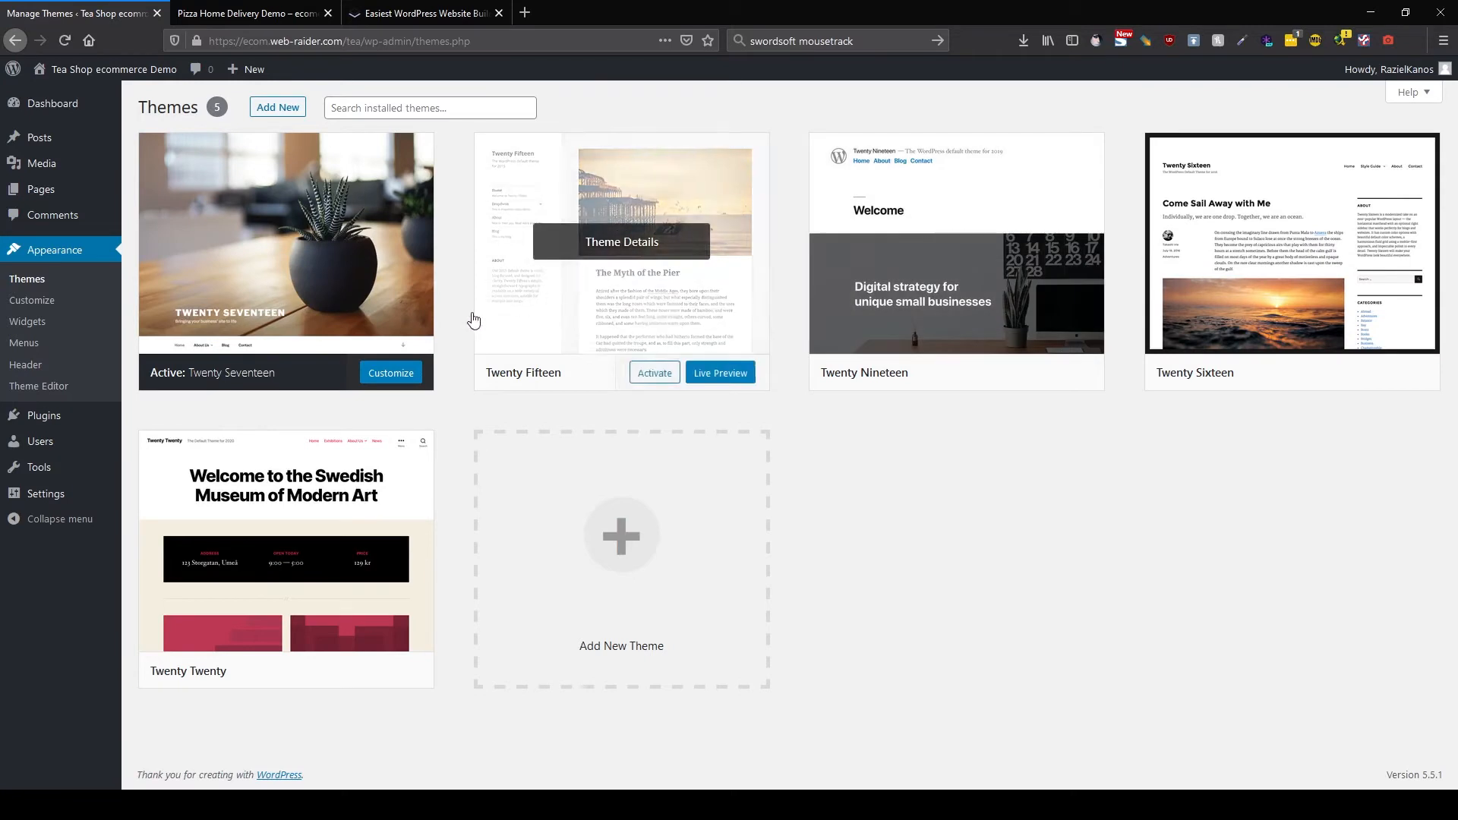
click(59, 424)
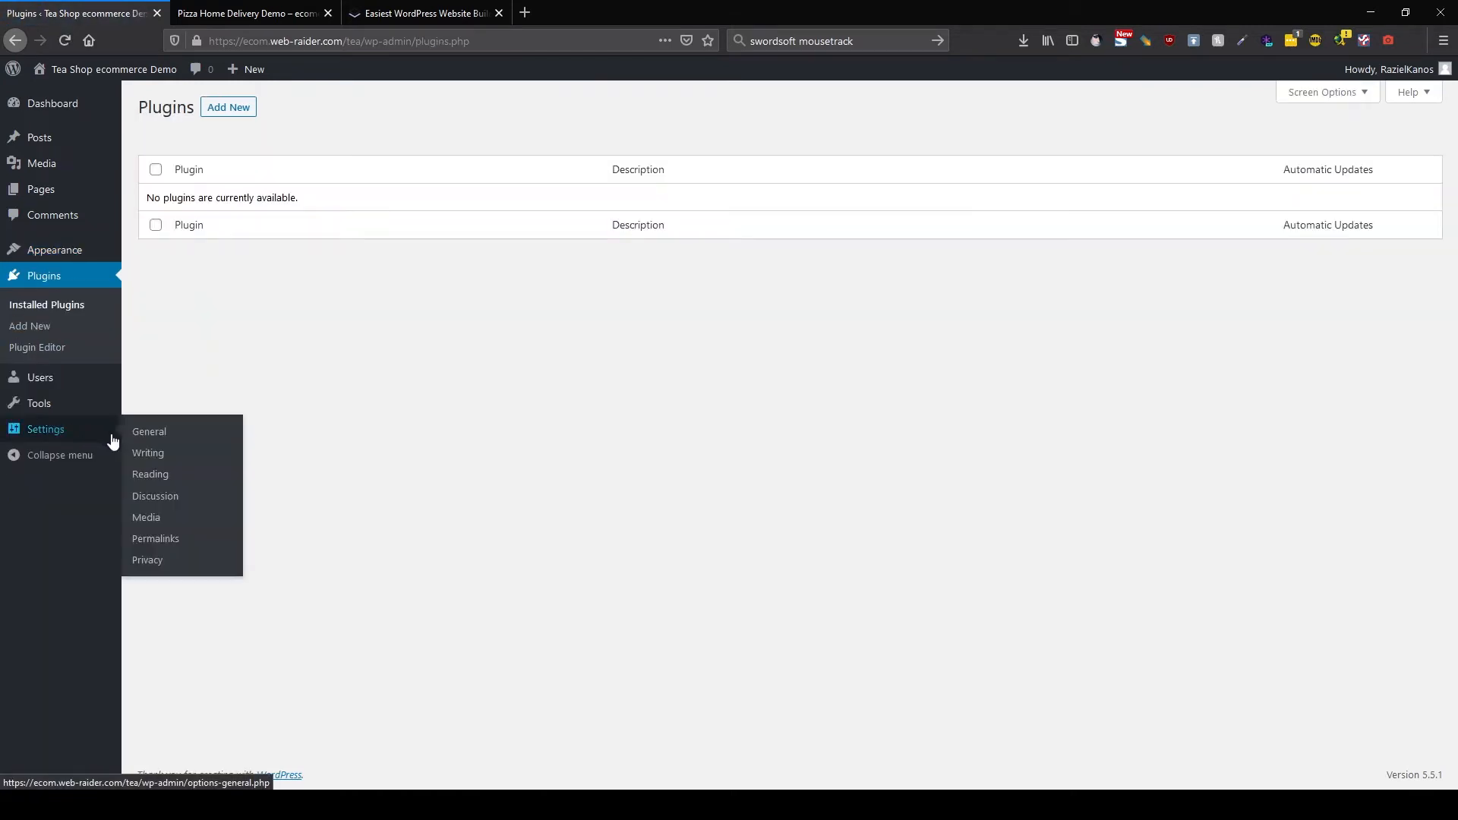
click(61, 382)
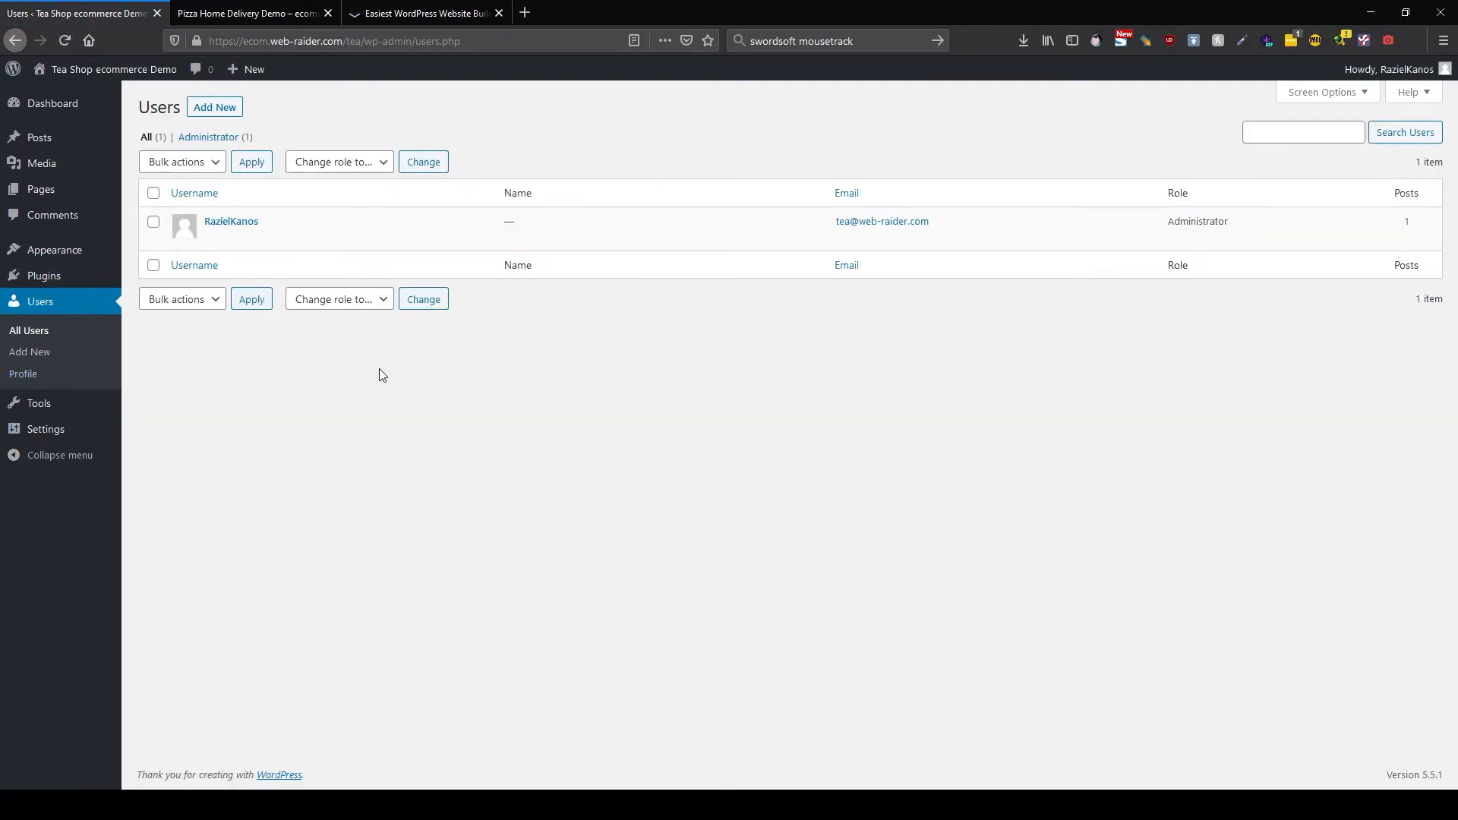
click(64, 109)
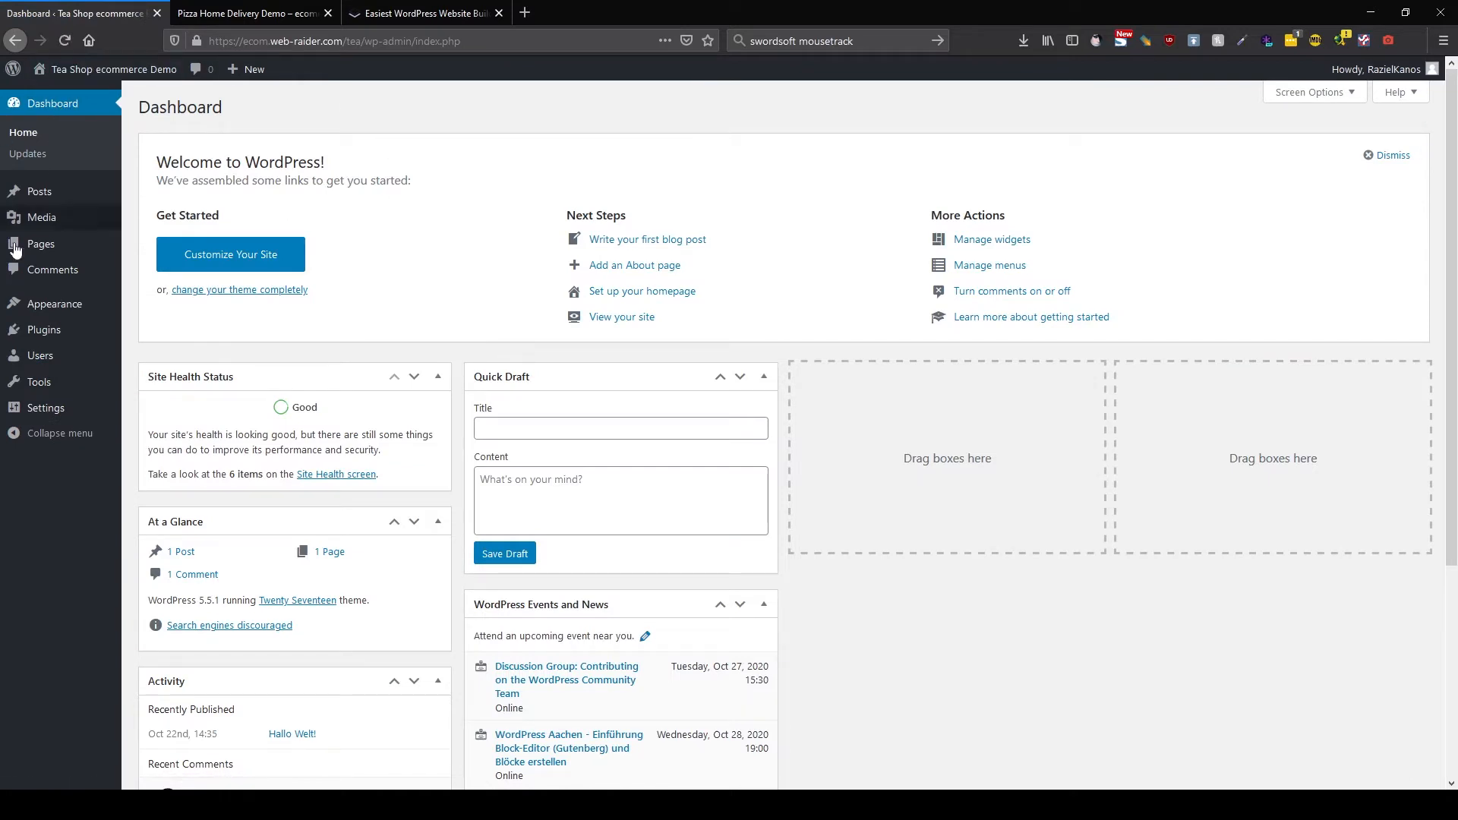
Move the "Hallo Welt!" post to the trash and delete it permanently.
click(64, 194)
click(261, 240)
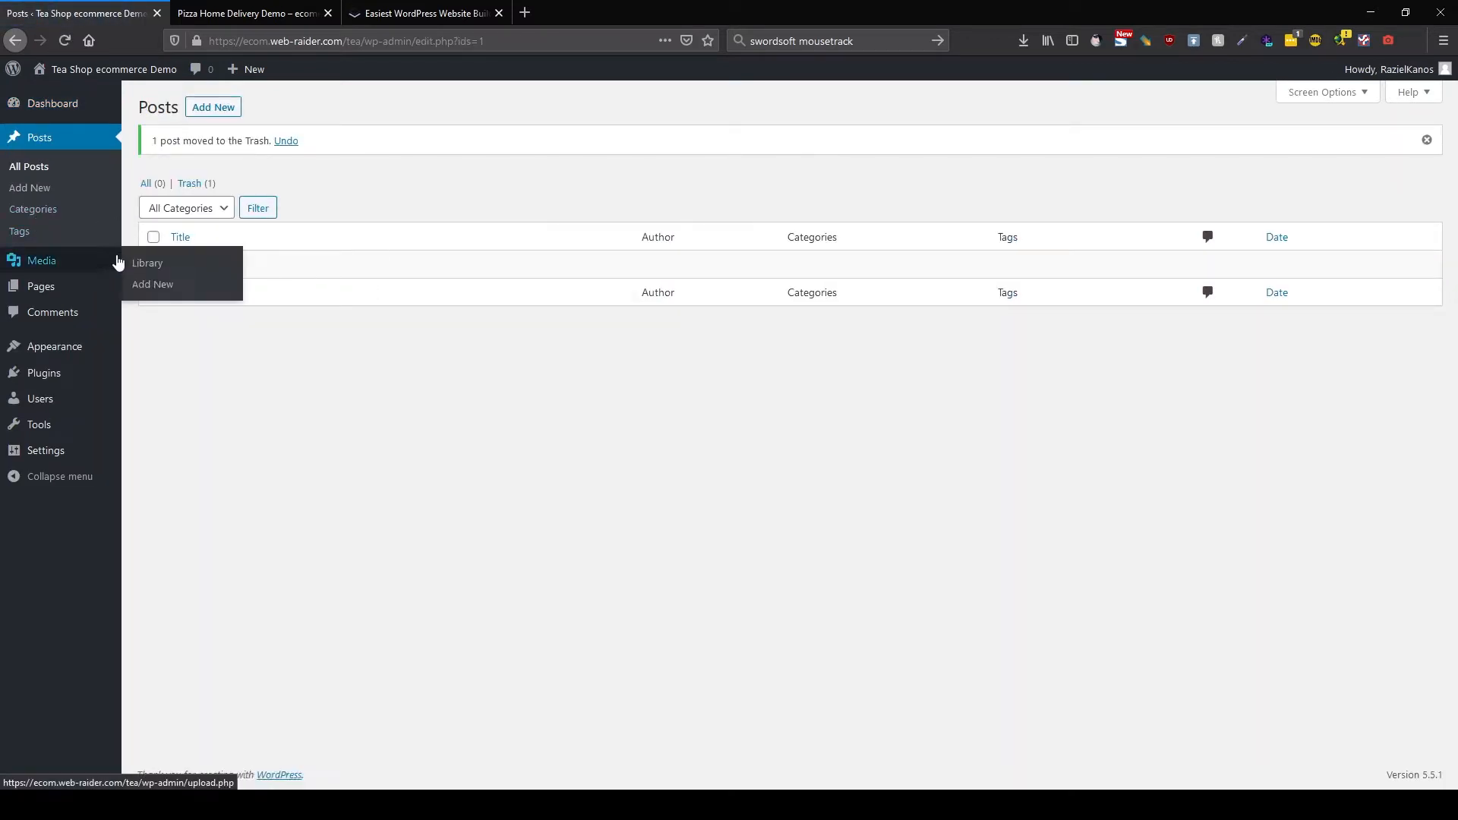
click(204, 185)
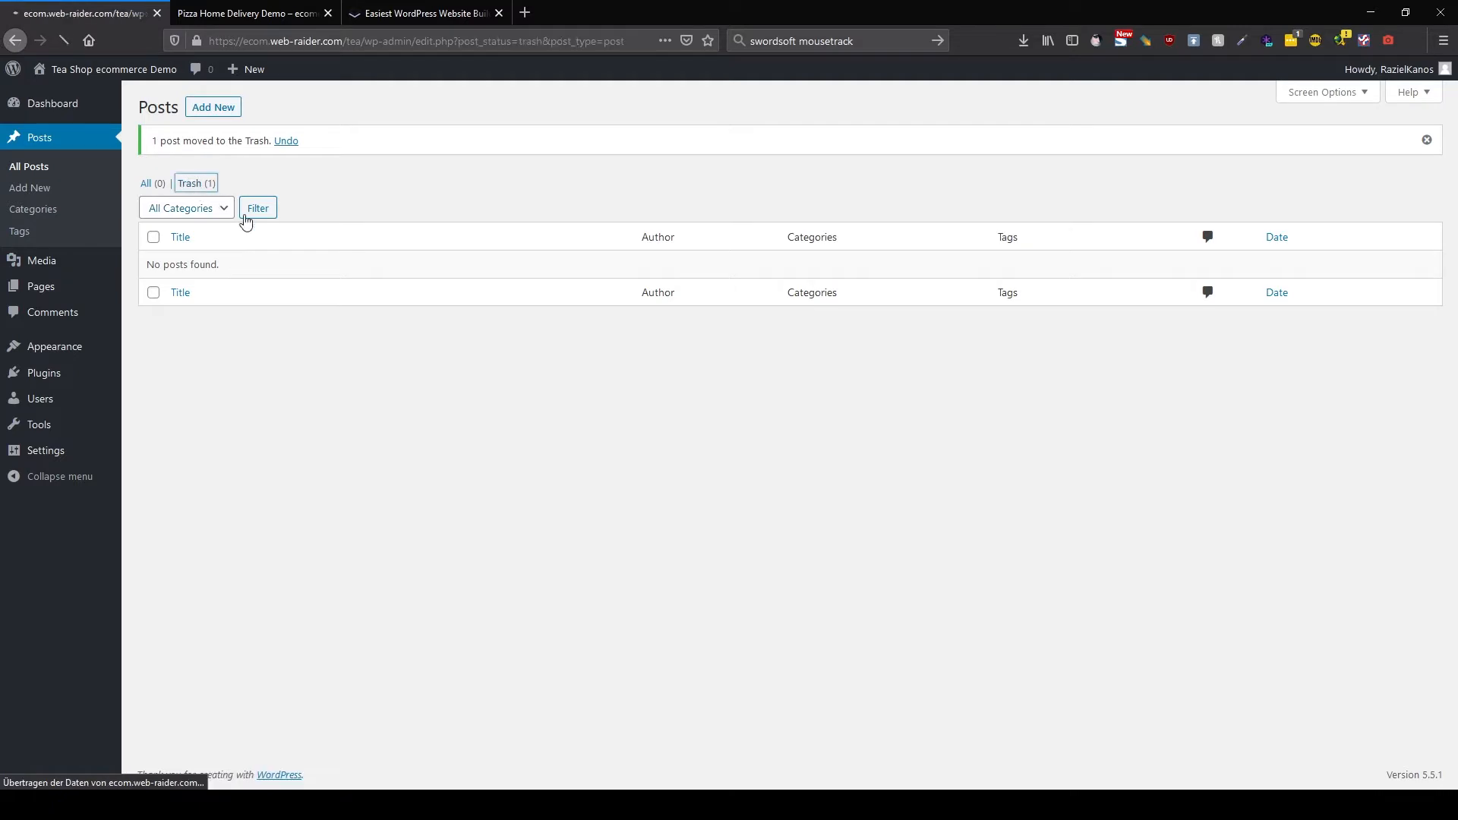
click(252, 240)
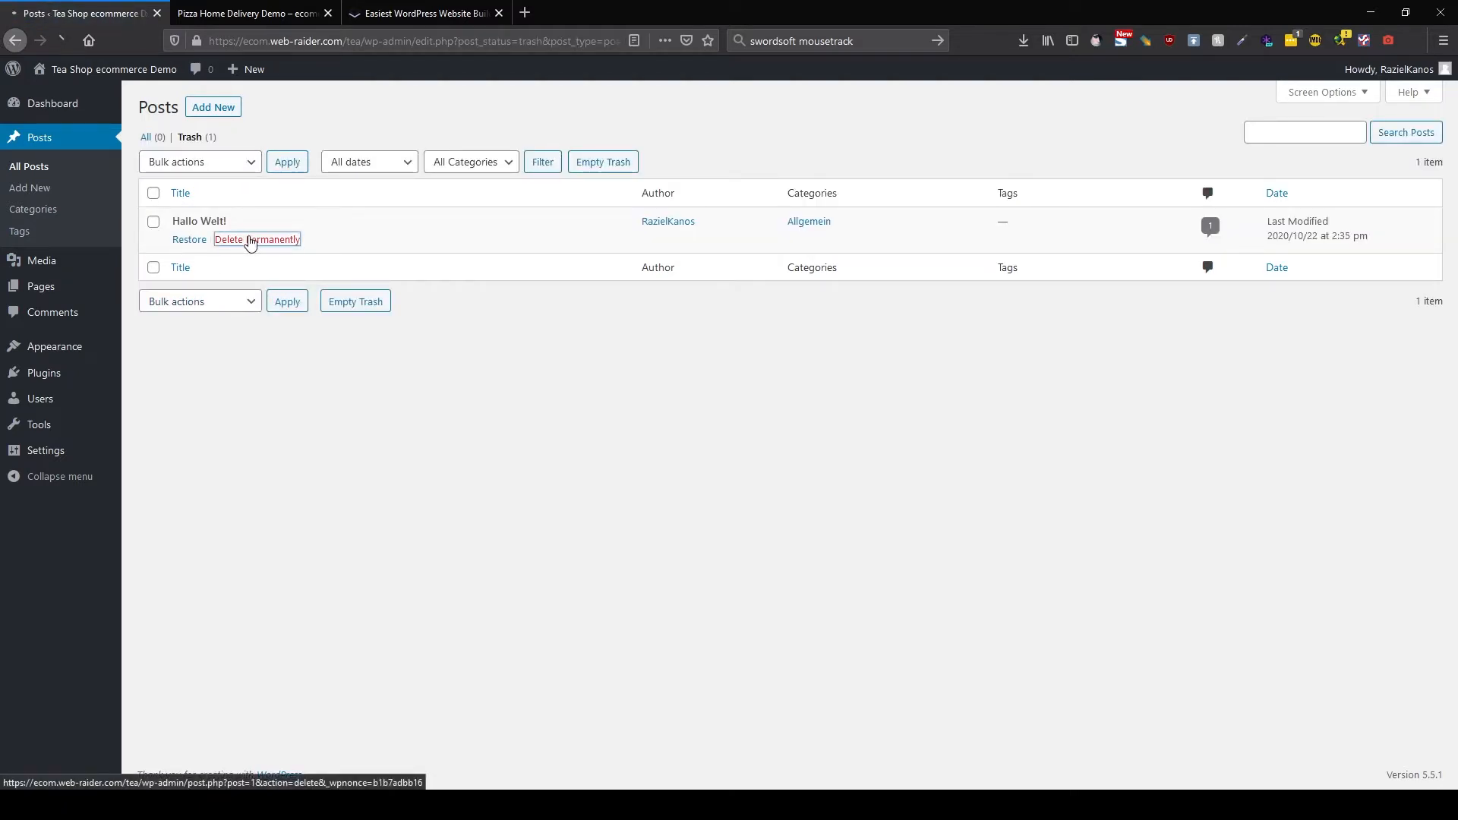
Move the "Beispiel-Seite" page to the trash and delete it permanently.
click(171, 282)
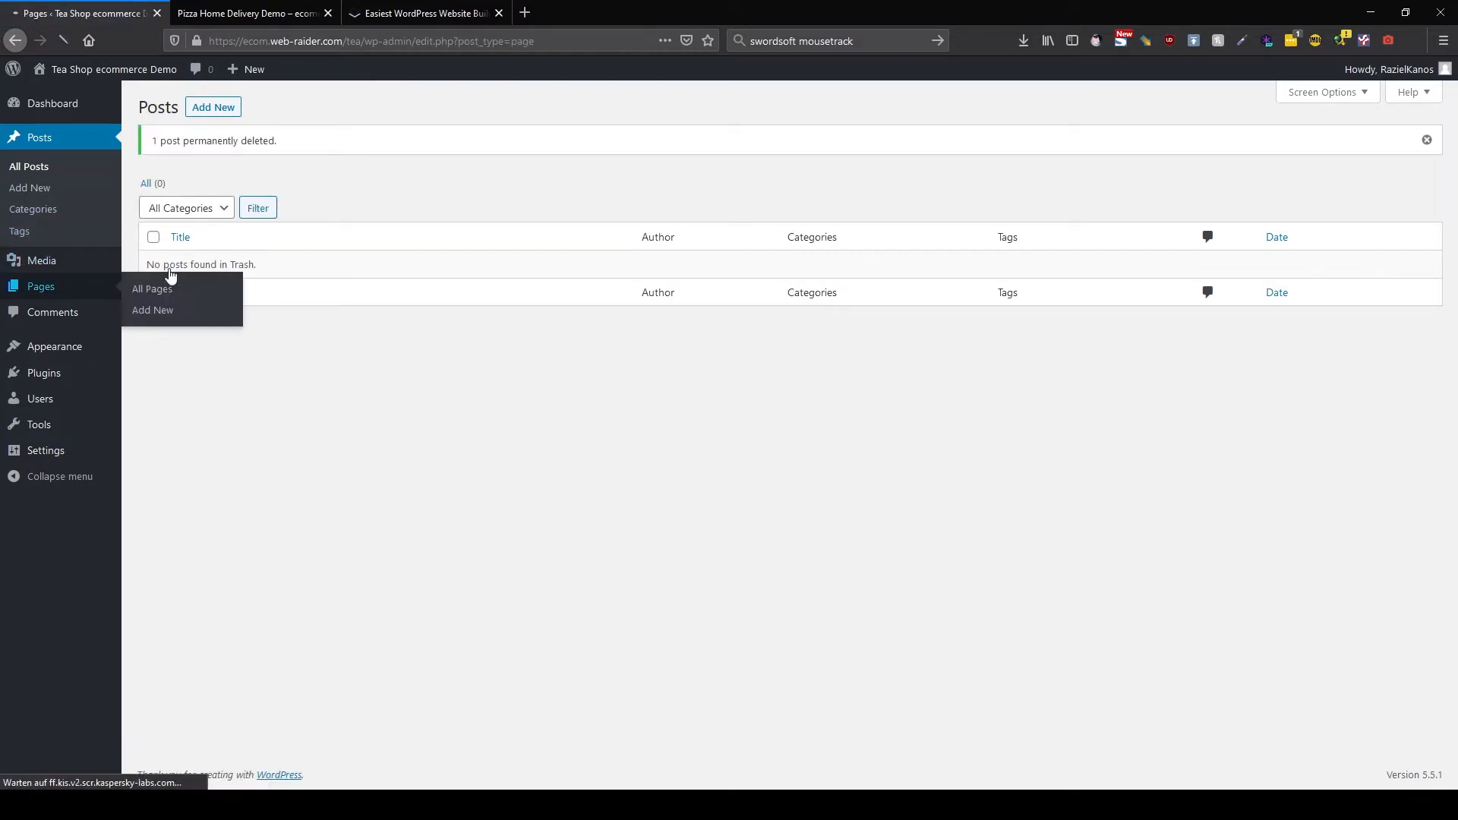
click(262, 240)
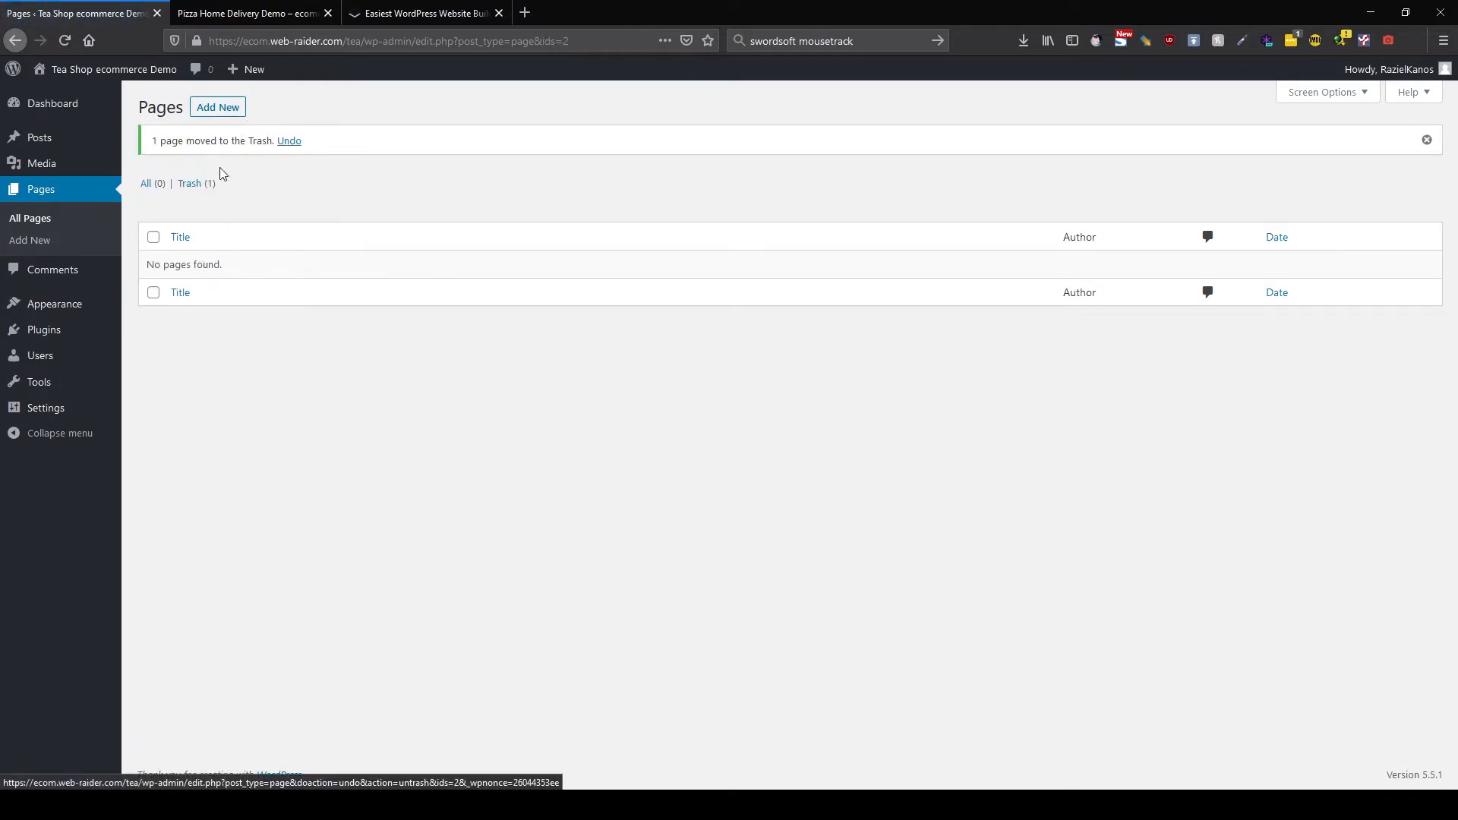
click(189, 184)
click(255, 237)
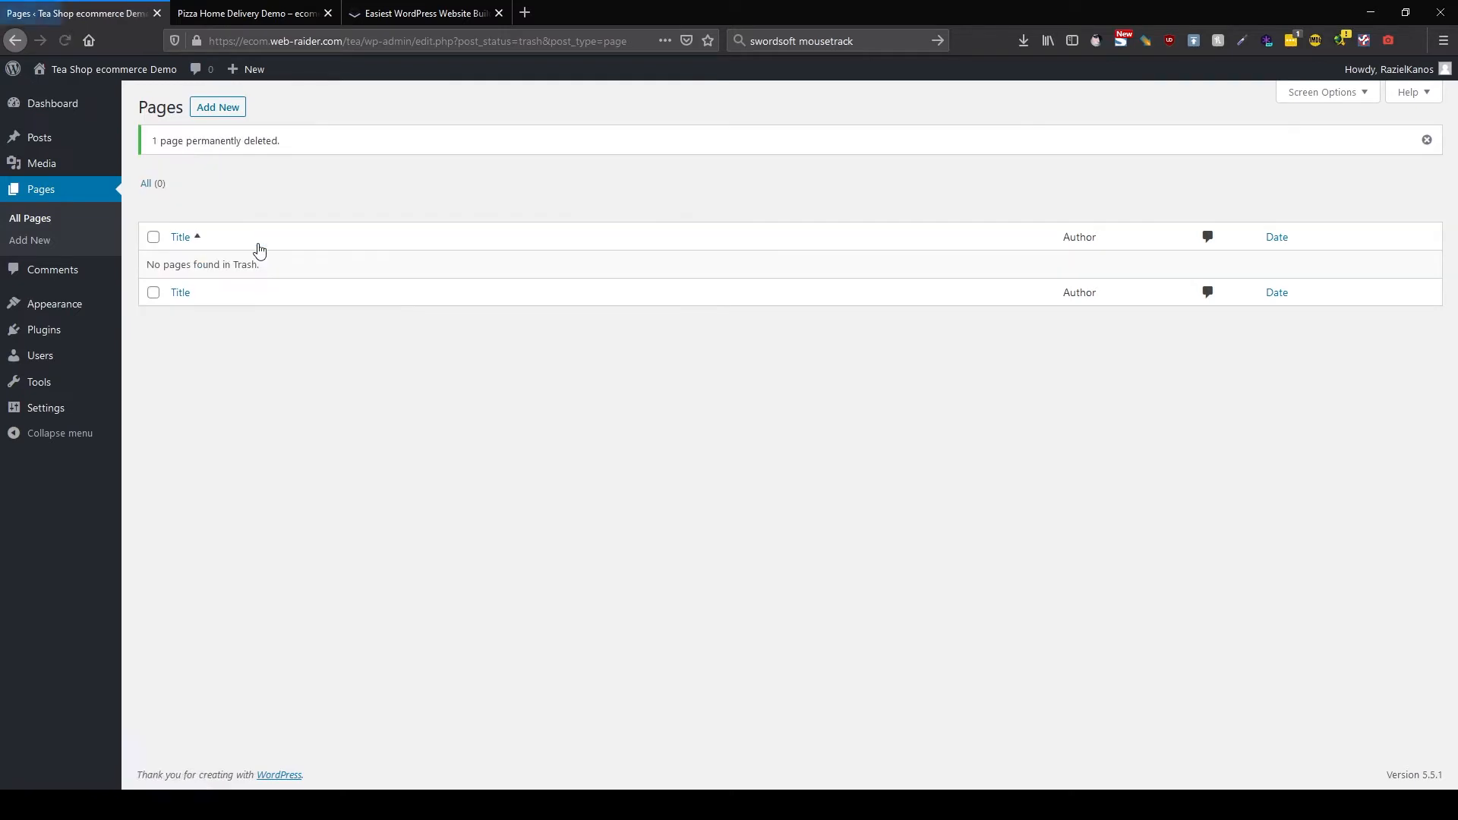
Find the Blocksy theme among the available WordPress themes, then install and activate it on the Tea Shop site.
mouse_move(77, 305)
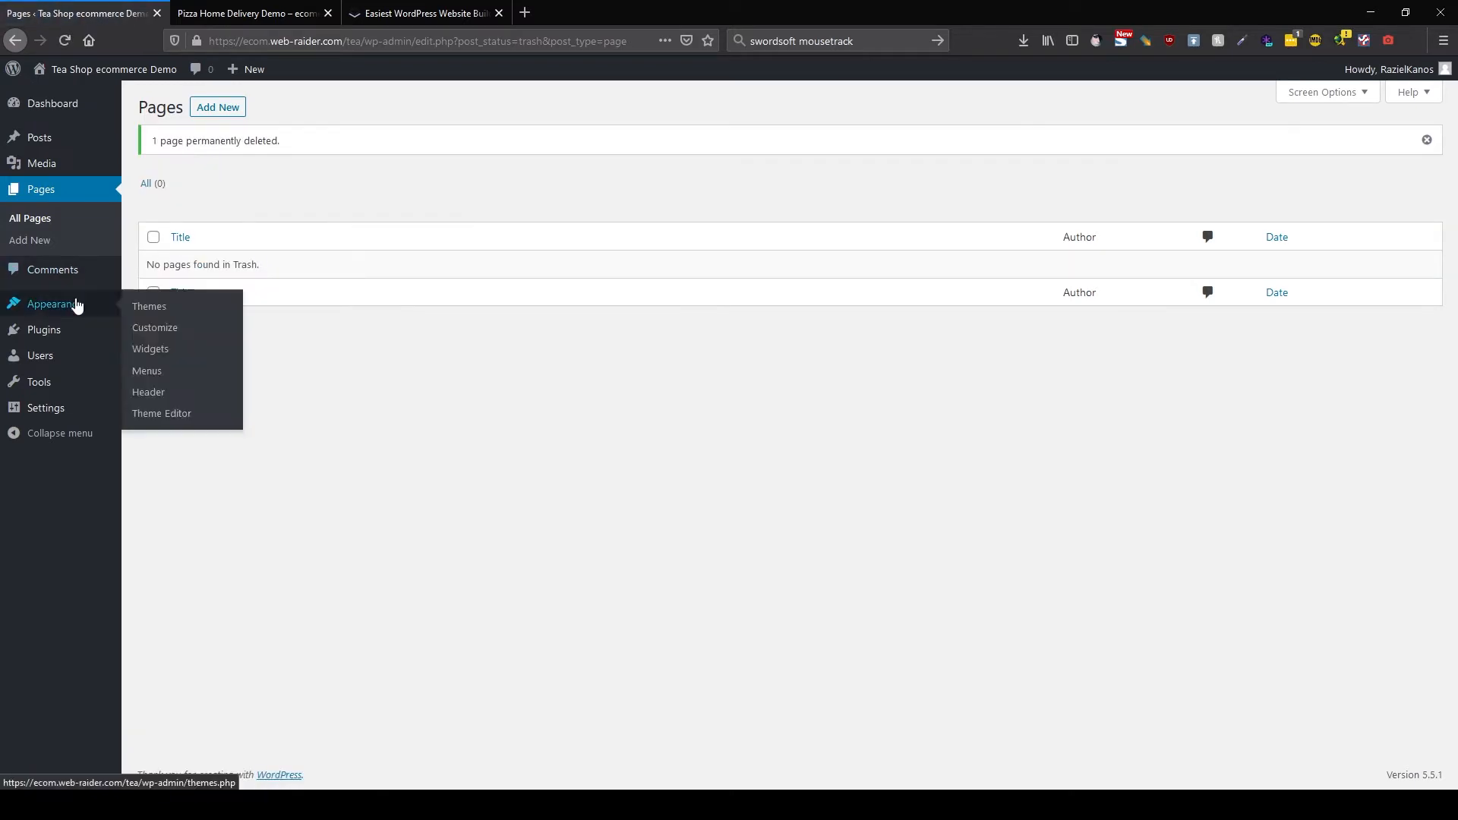
click(135, 306)
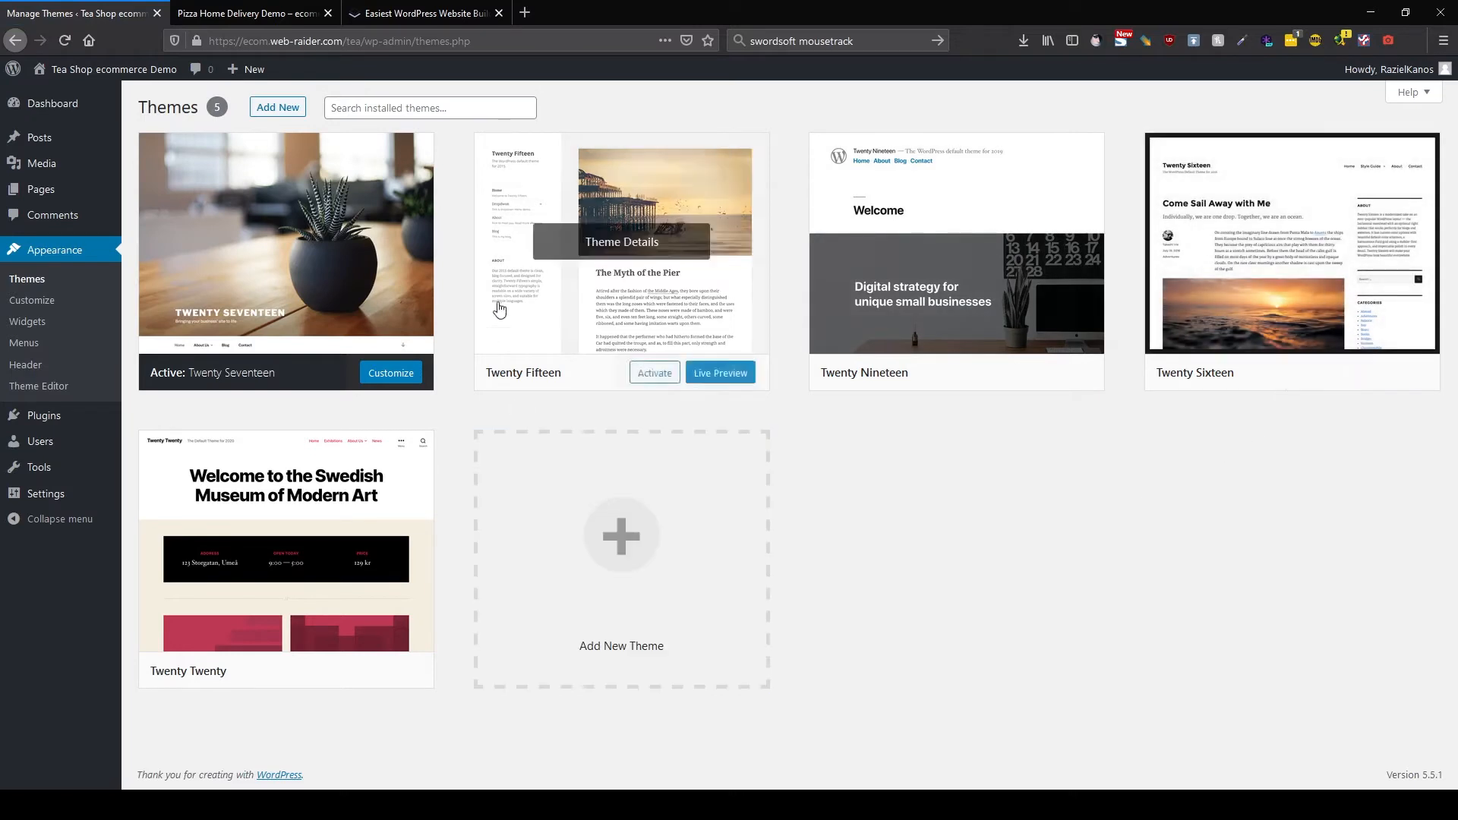
click(683, 551)
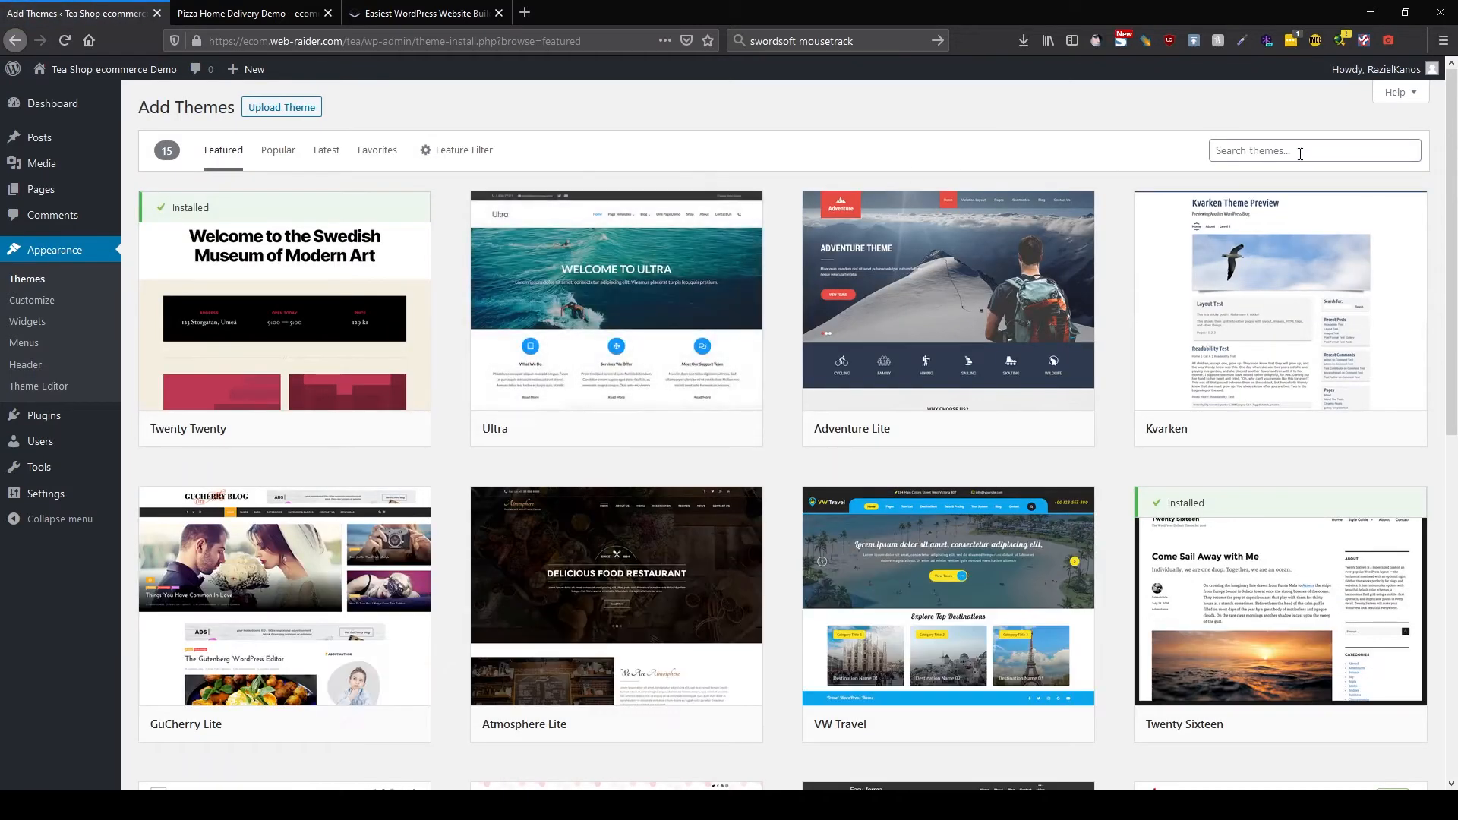
click(1295, 148)
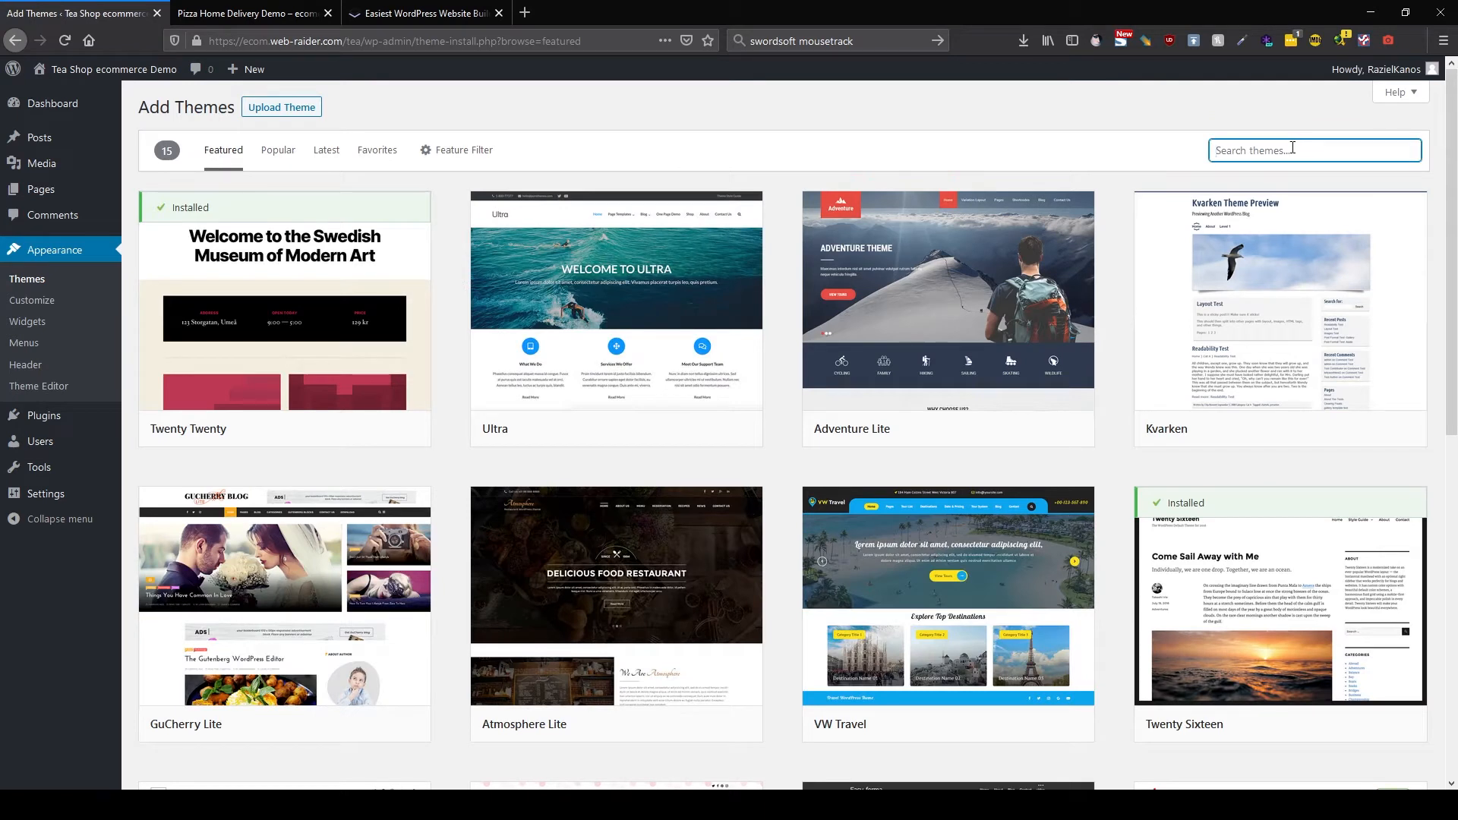
text(blocksy)
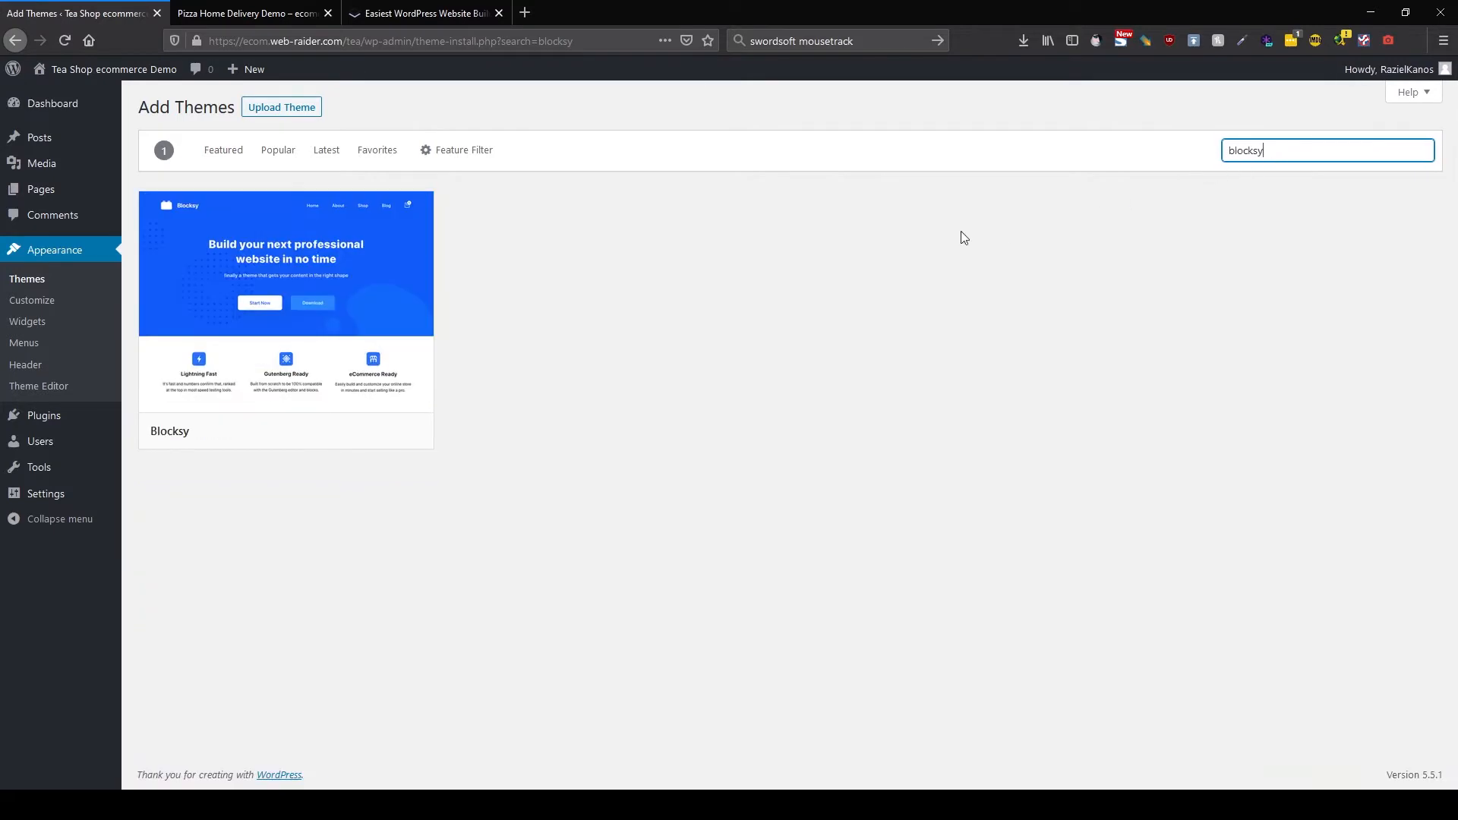
click(339, 431)
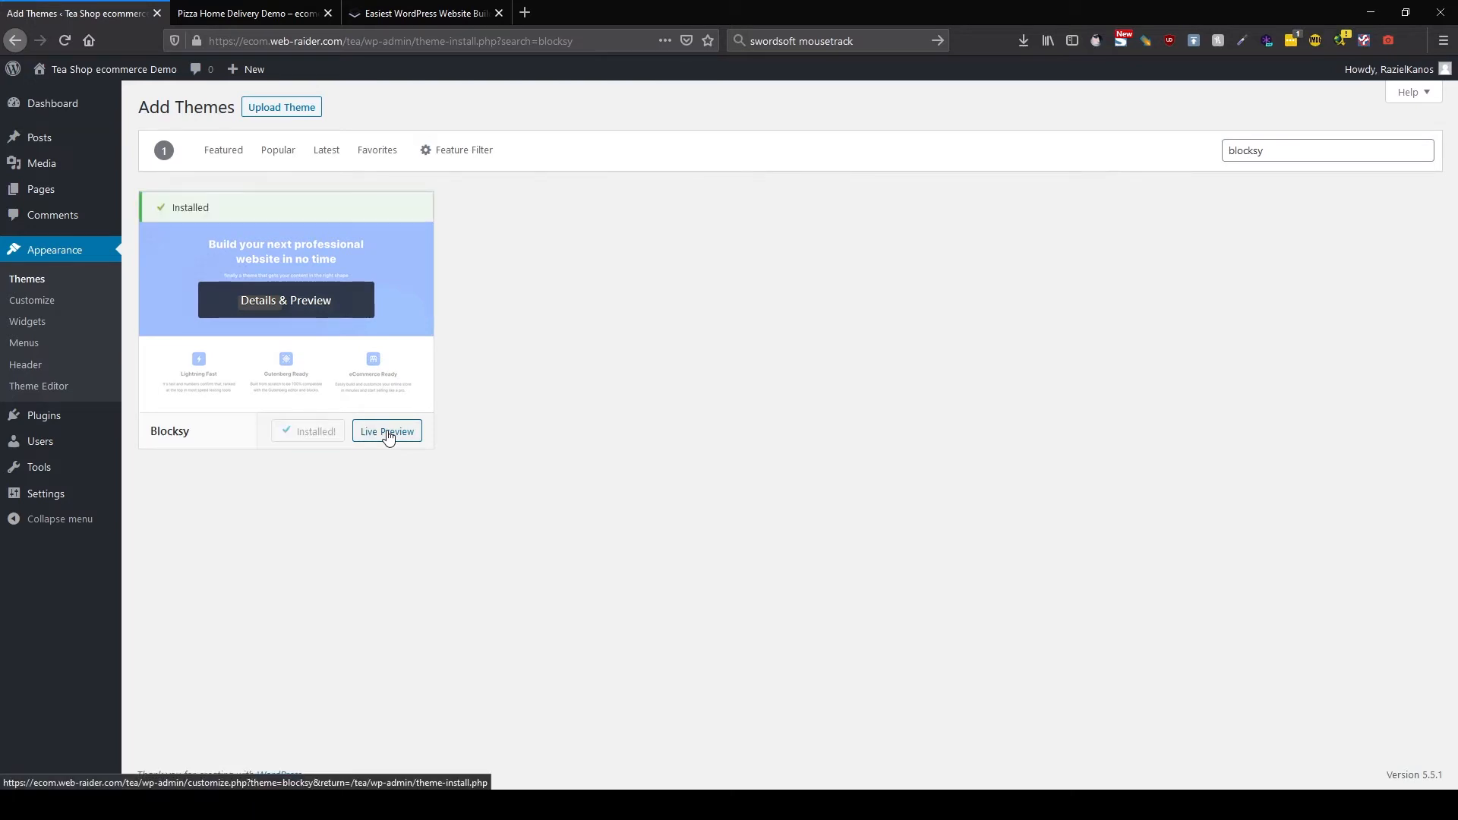
click(320, 435)
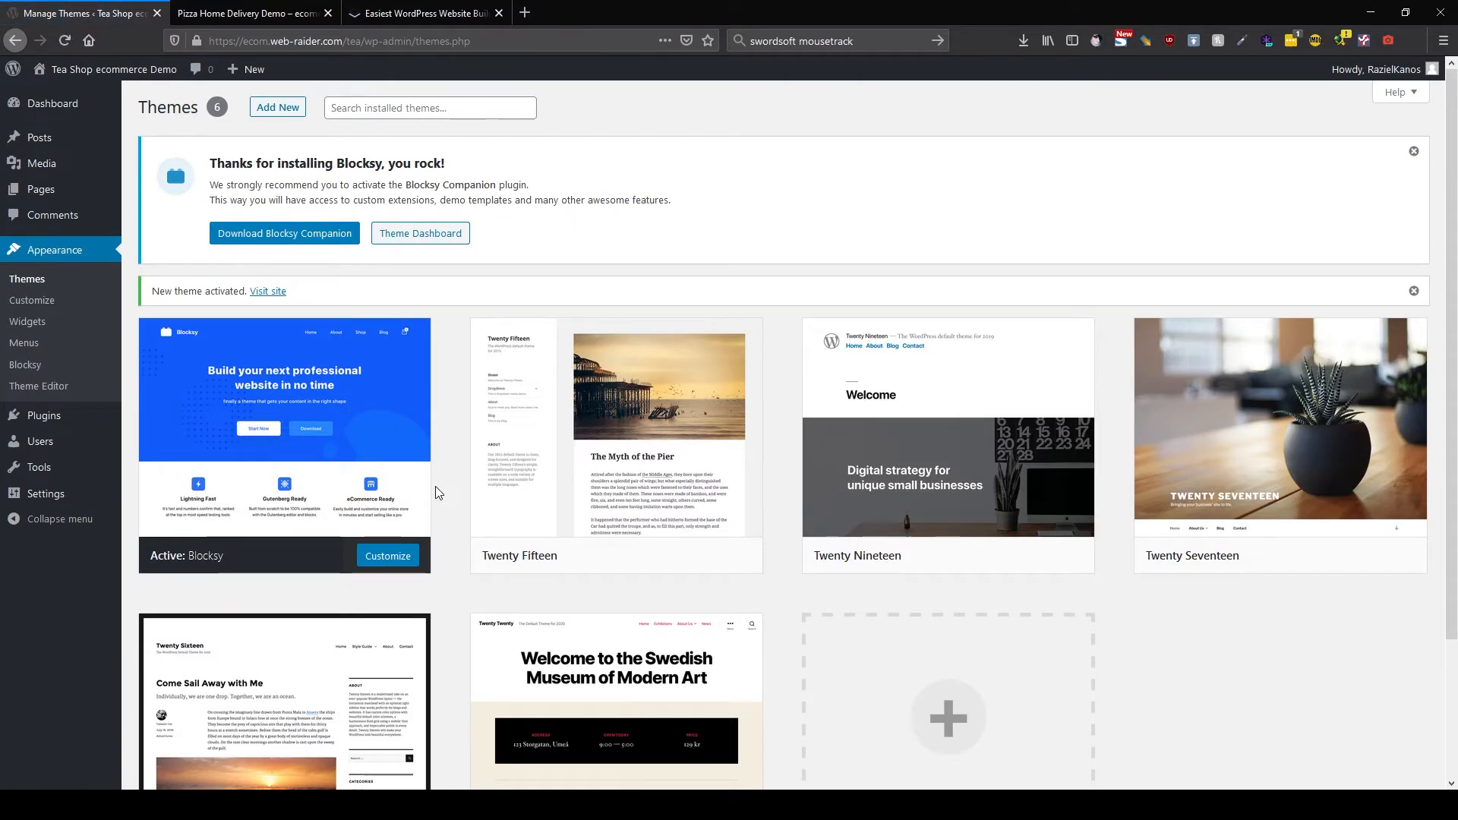
Dismiss the Blocksy Companion recommendation and the theme activation notice on the Themes page.
mouse_move(413, 465)
click(1414, 151)
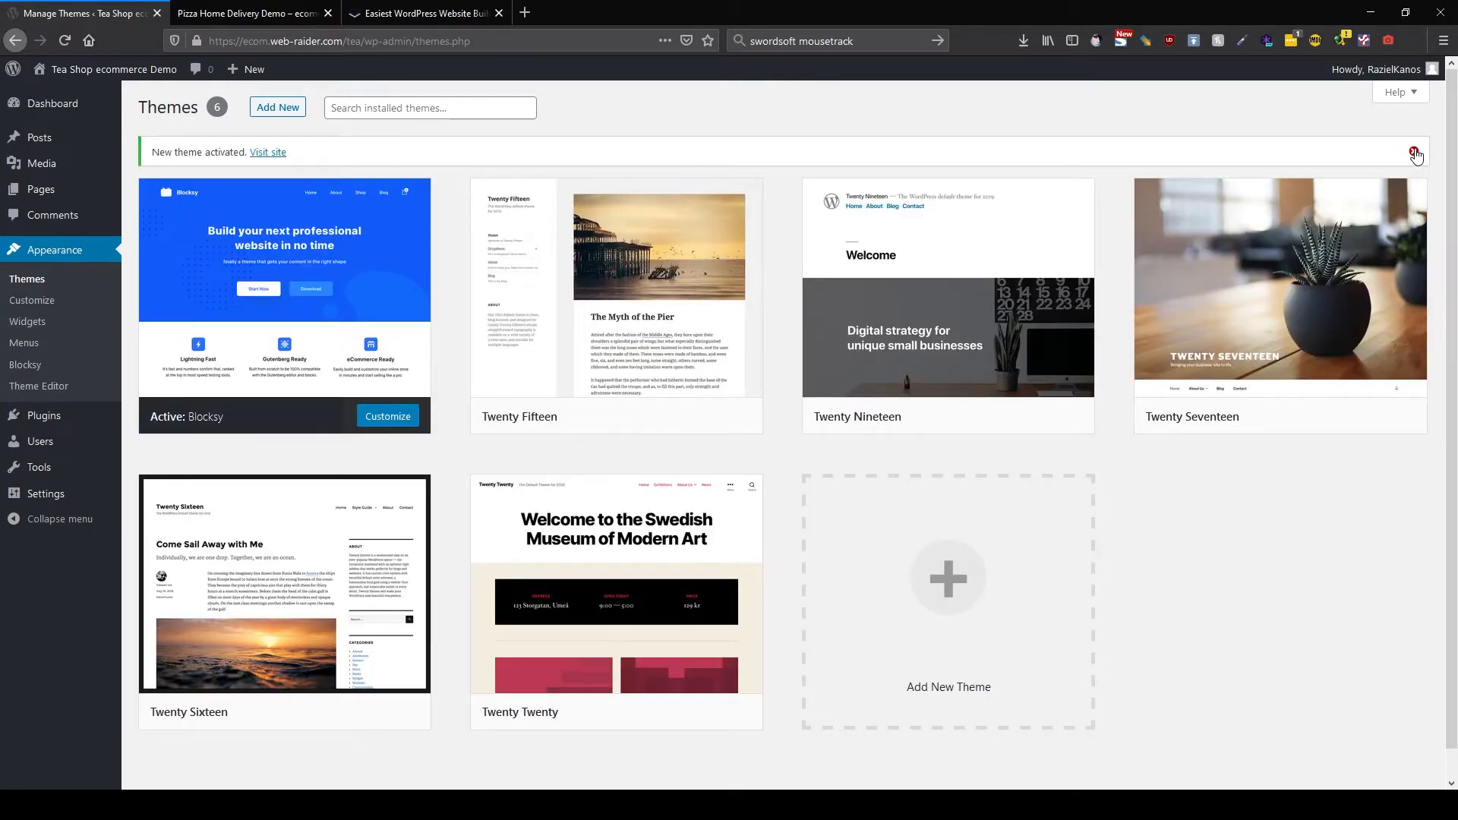
click(1414, 153)
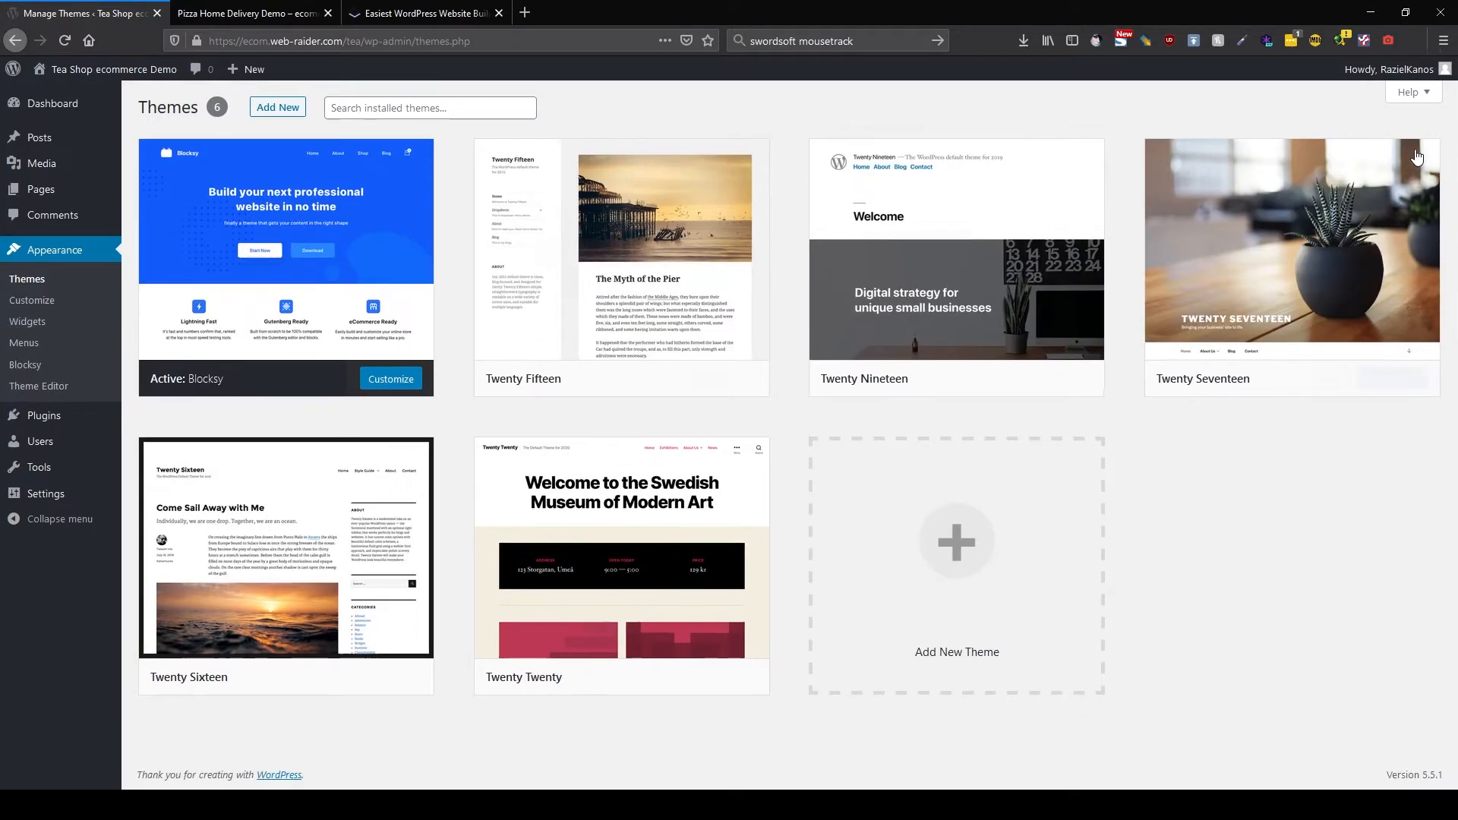
Delete the unused Twenty Fifteen and Twenty Nineteen themes.
mouse_move(682, 310)
mouse_move(330, 319)
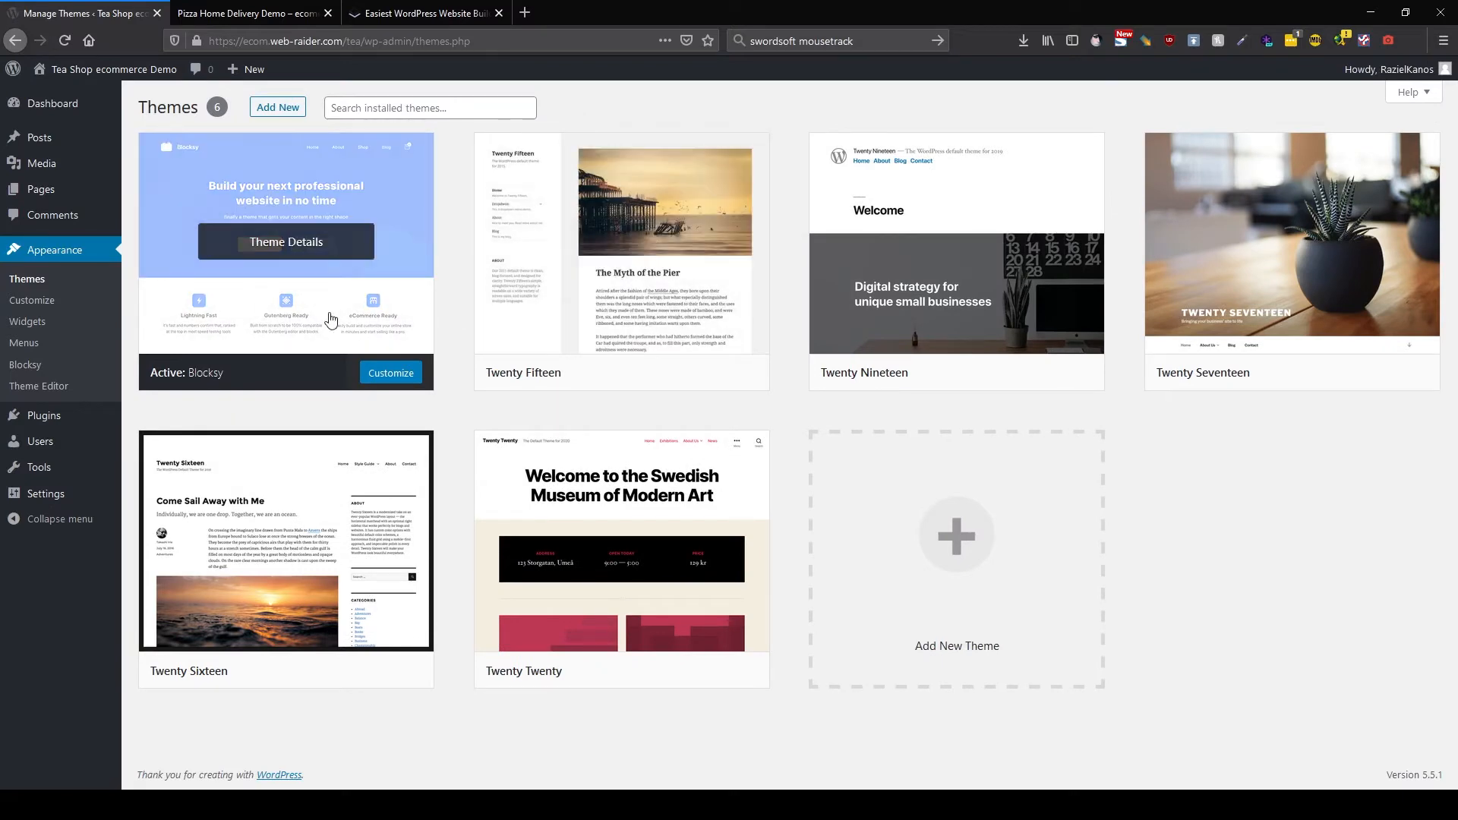
click(632, 328)
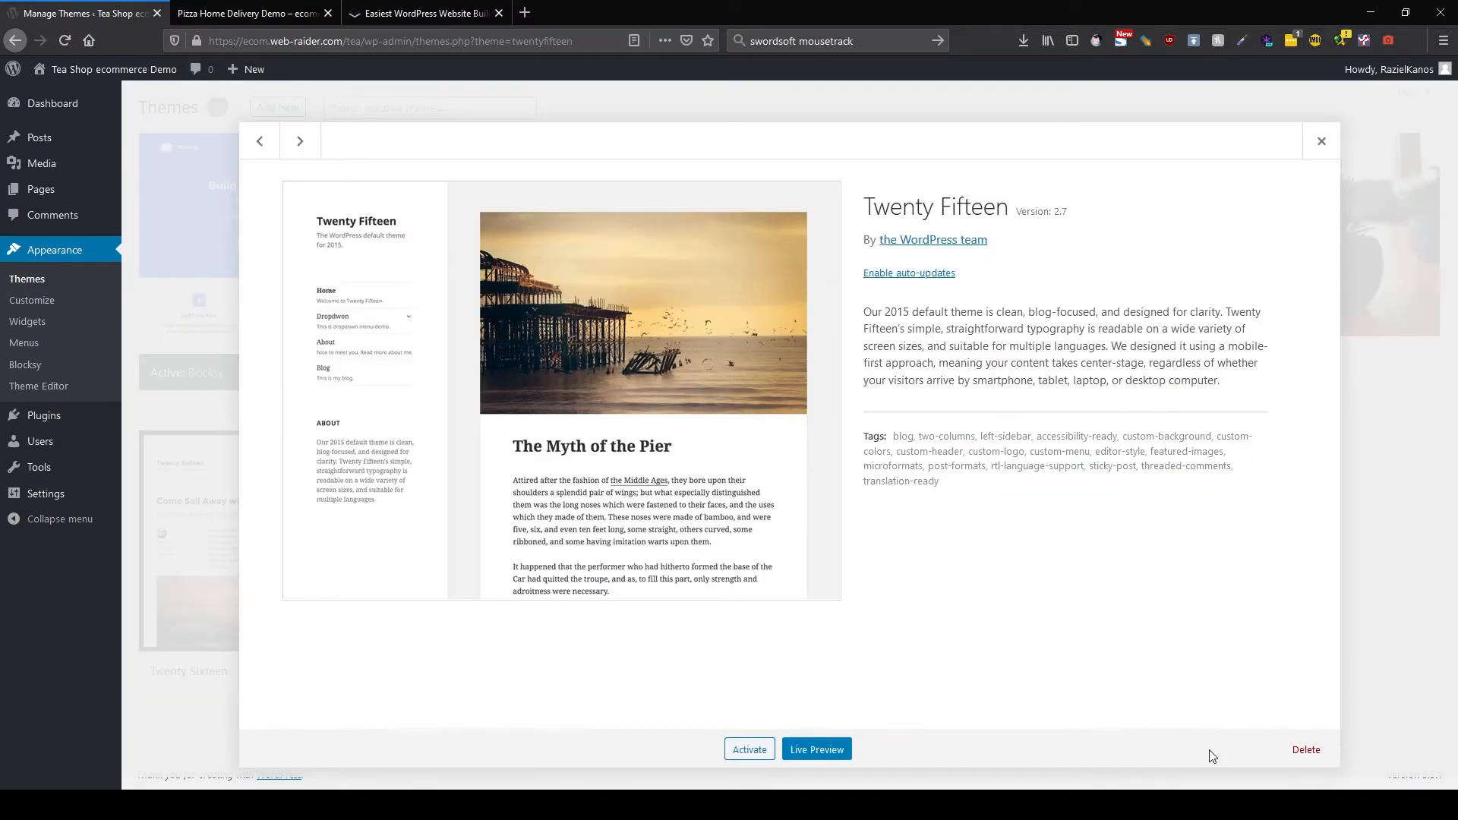
click(1307, 751)
click(736, 349)
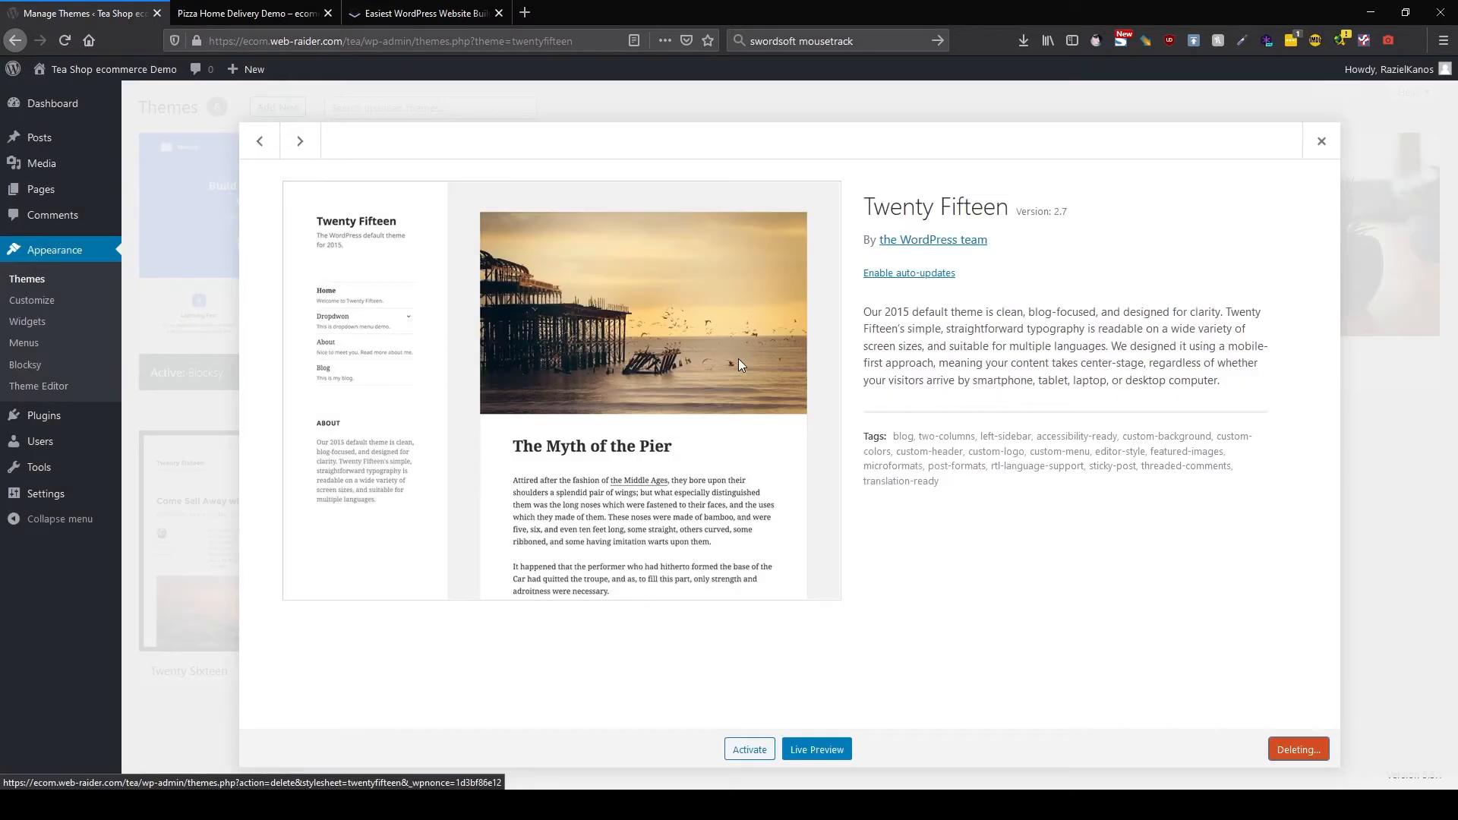
click(738, 358)
click(1316, 758)
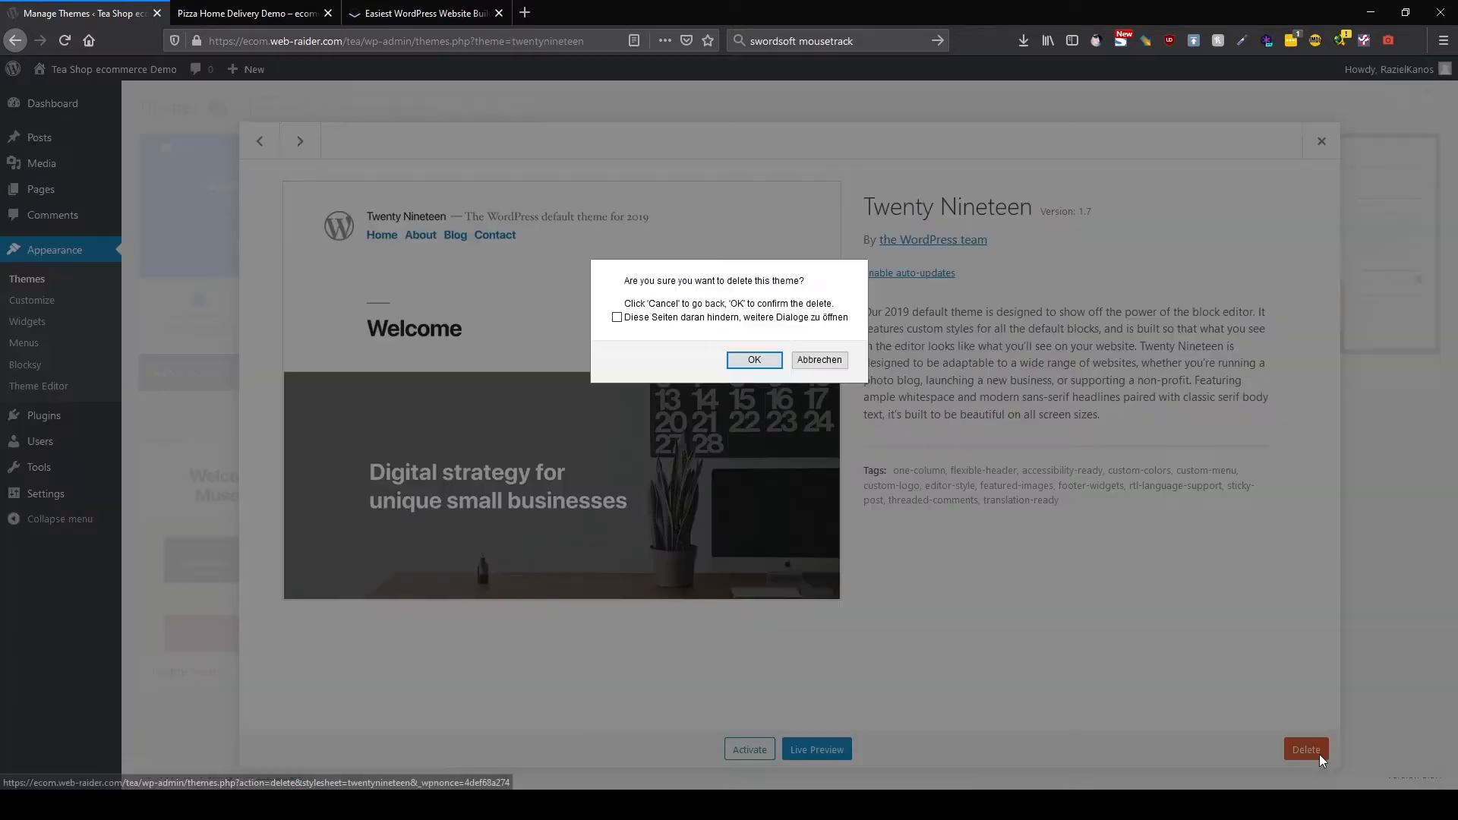
click(757, 369)
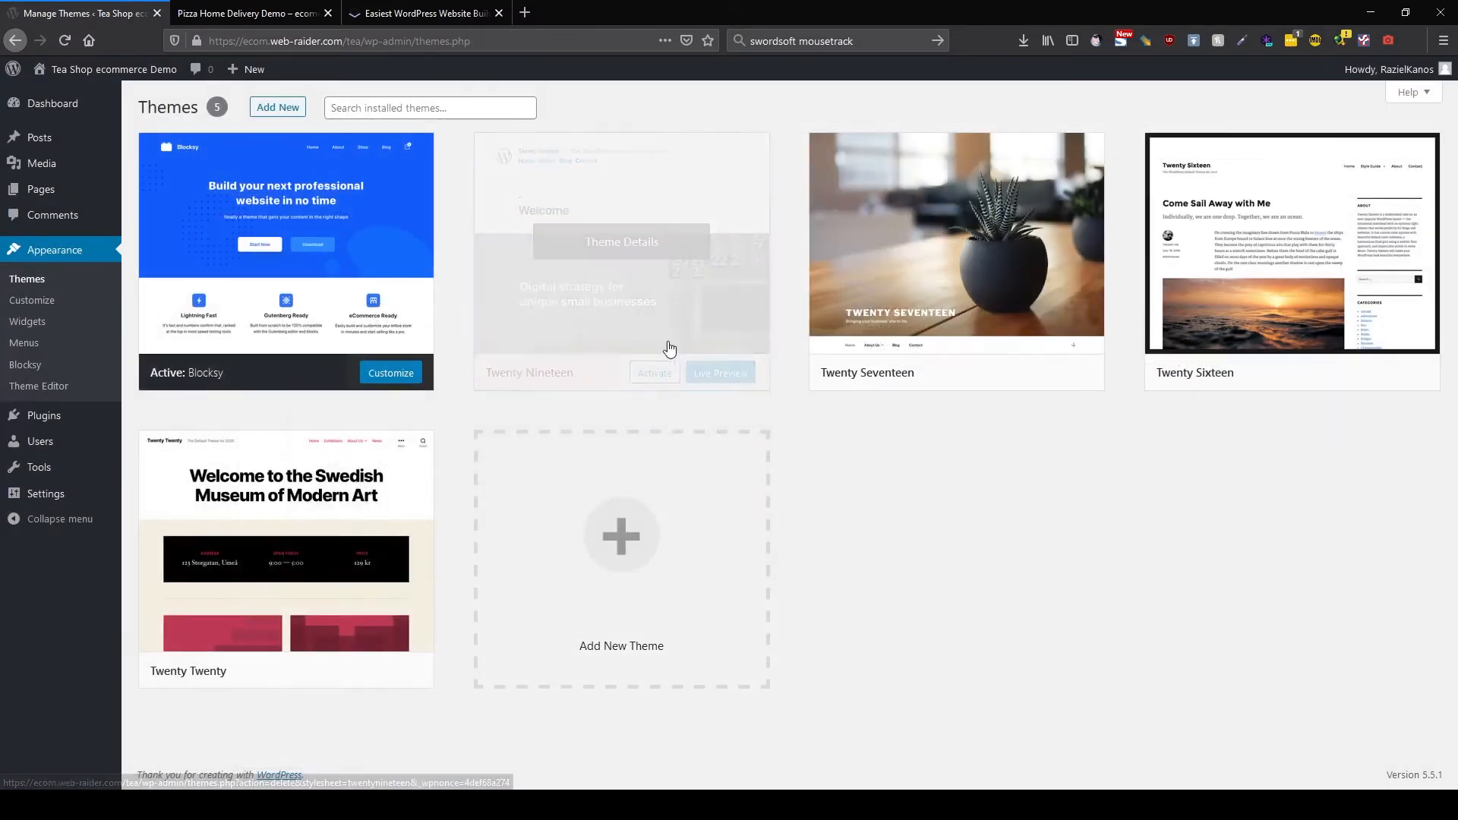
Delete the unused Twenty Seventeen and Twenty Sixteen themes.
click(647, 315)
click(1308, 752)
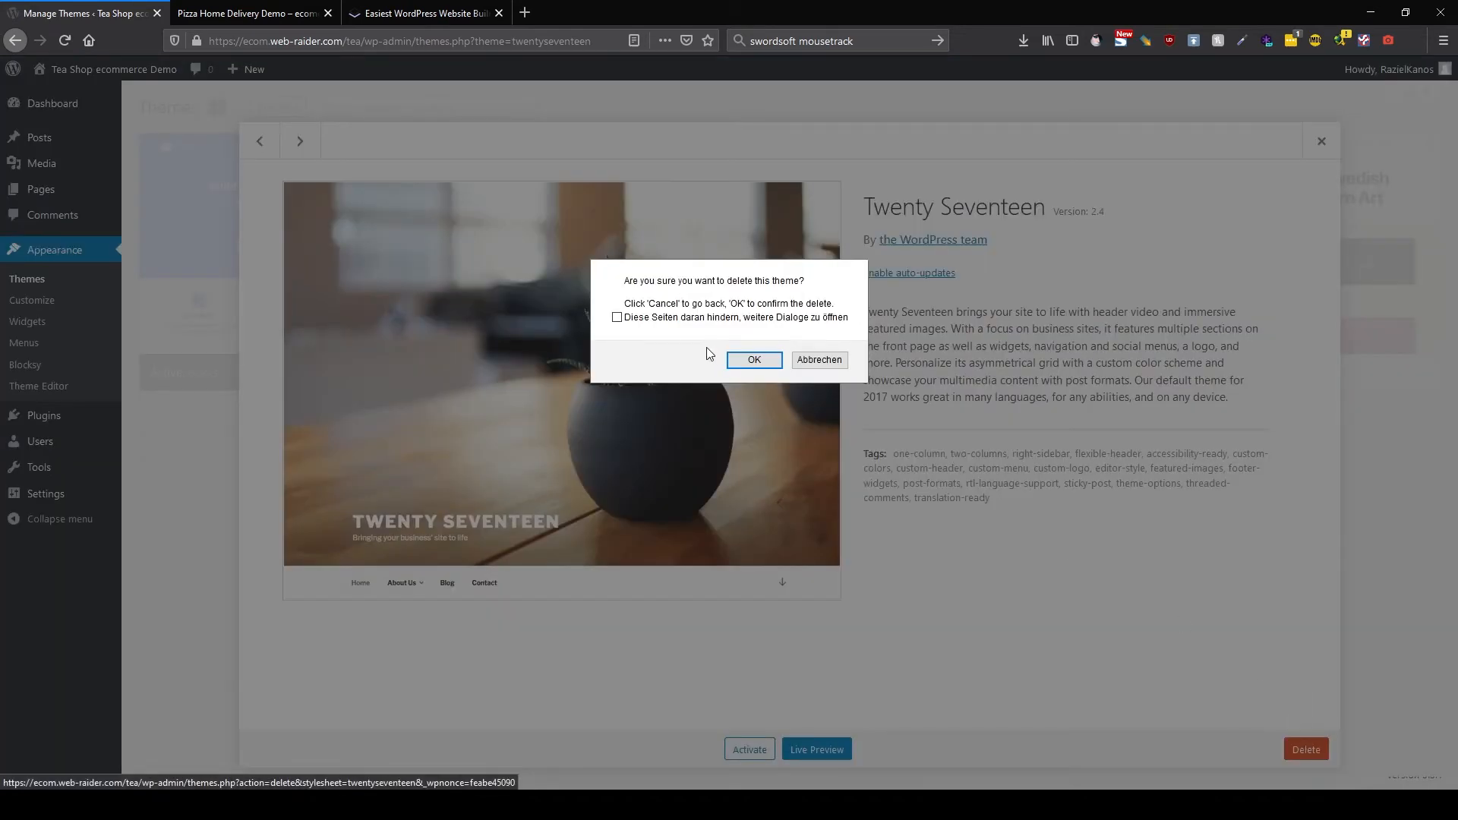
click(751, 363)
click(727, 345)
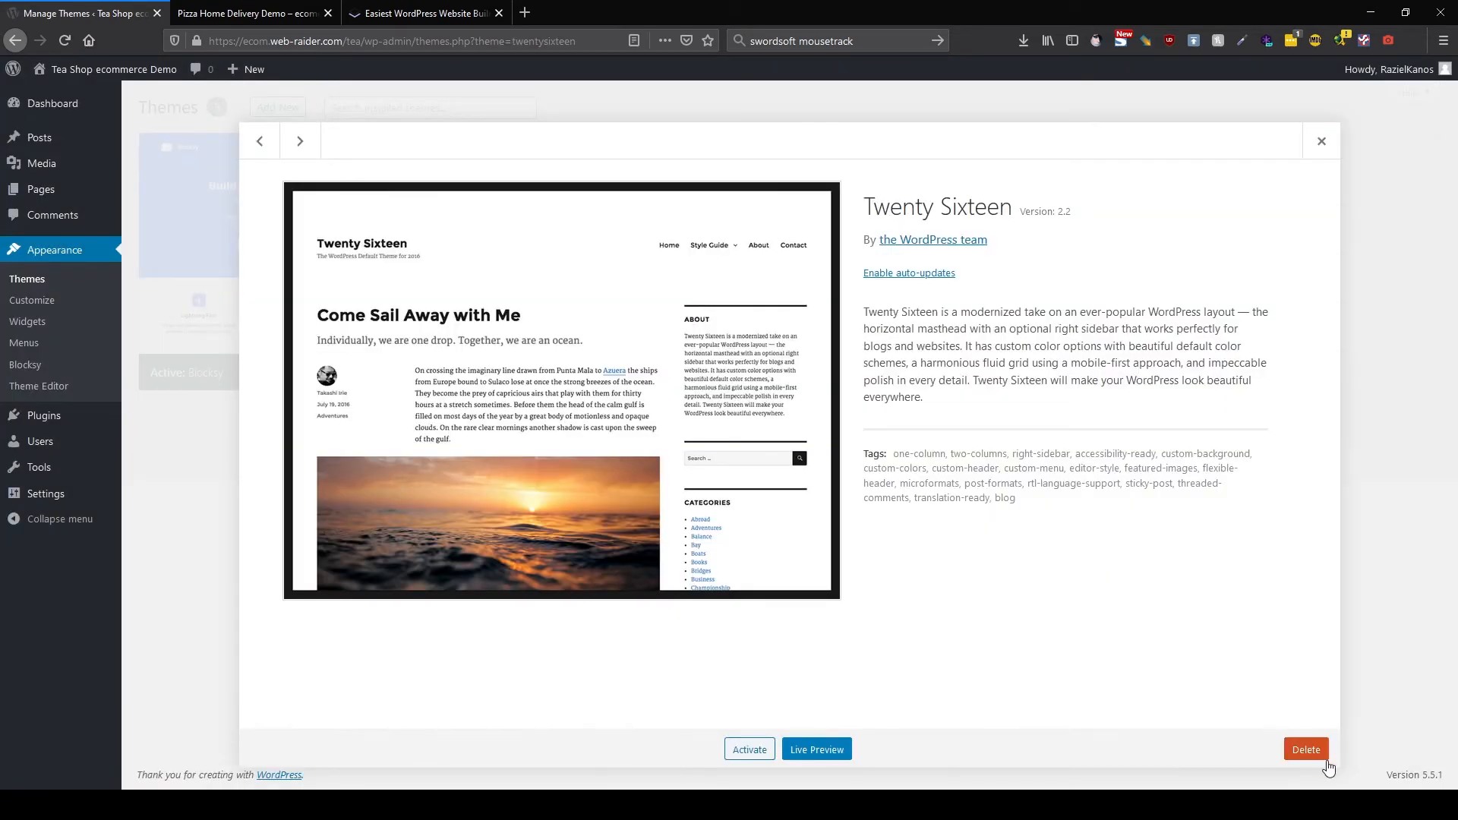
click(1305, 749)
click(739, 358)
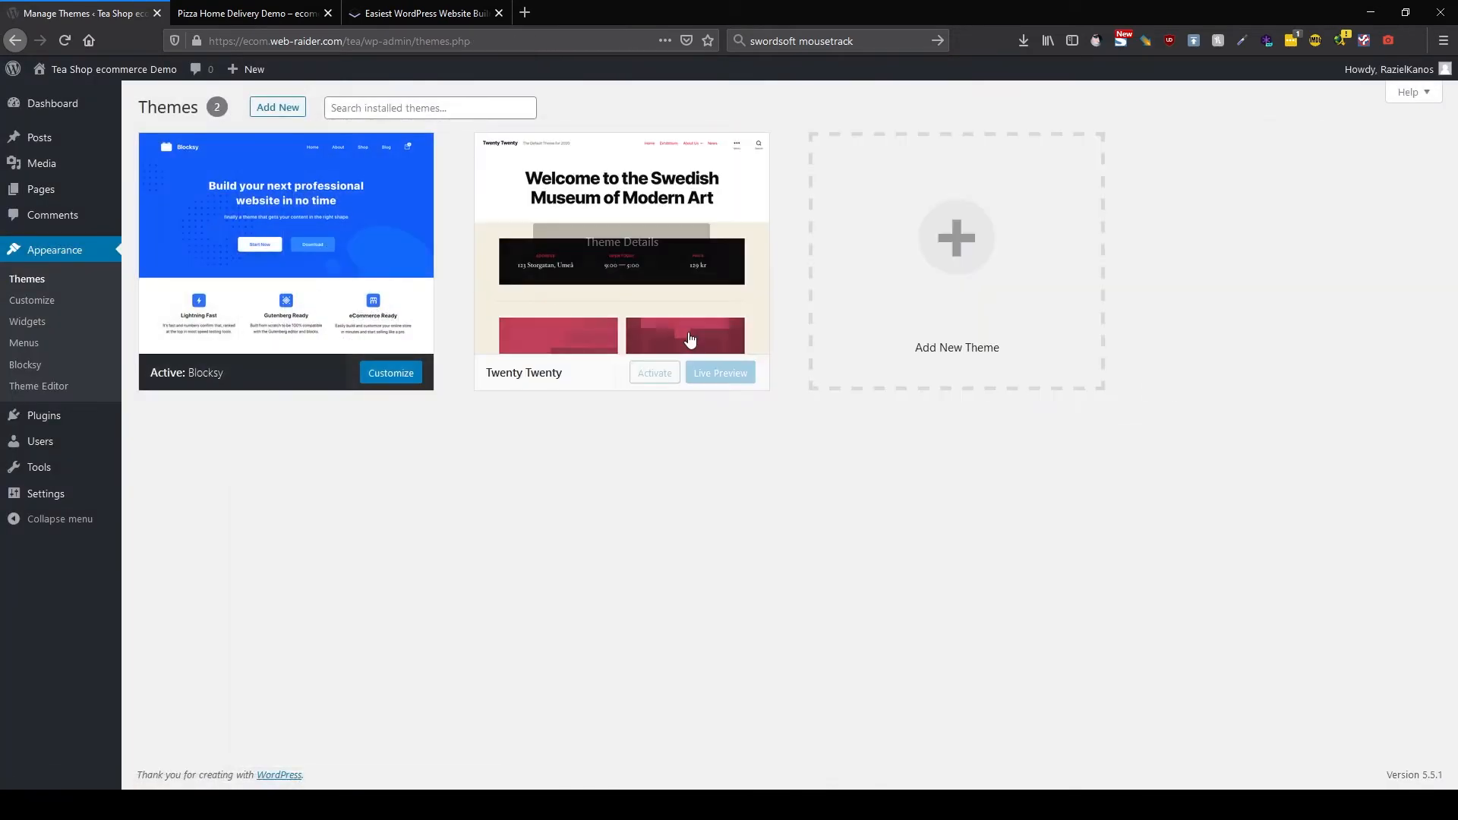
Delete the Twenty Twenty theme, keeping only Blocksy installed.
click(686, 325)
click(1306, 749)
click(752, 363)
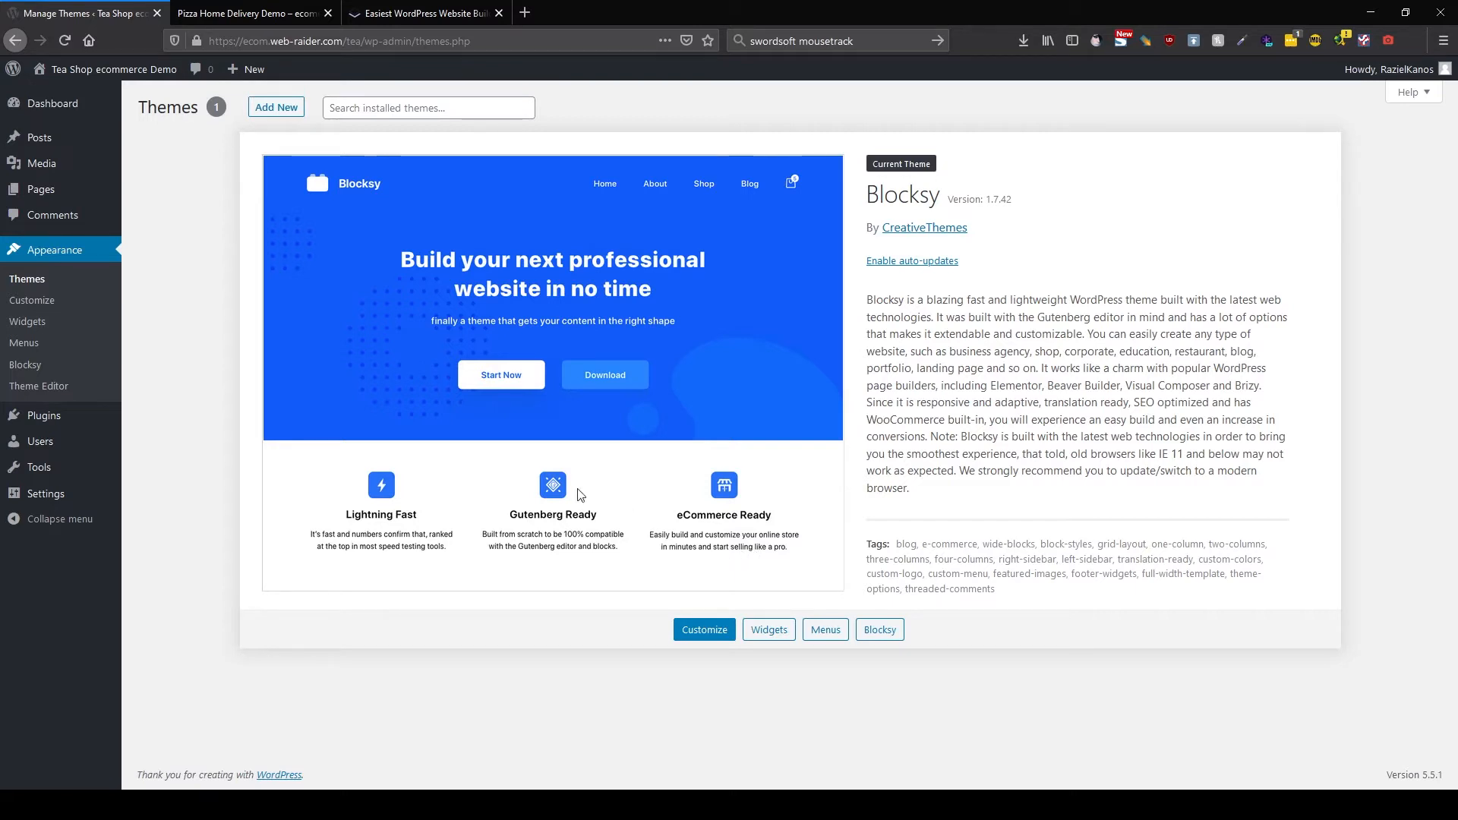
Search the available plugins for "woocommerce" and install the WooCommerce plugin.
click(183, 426)
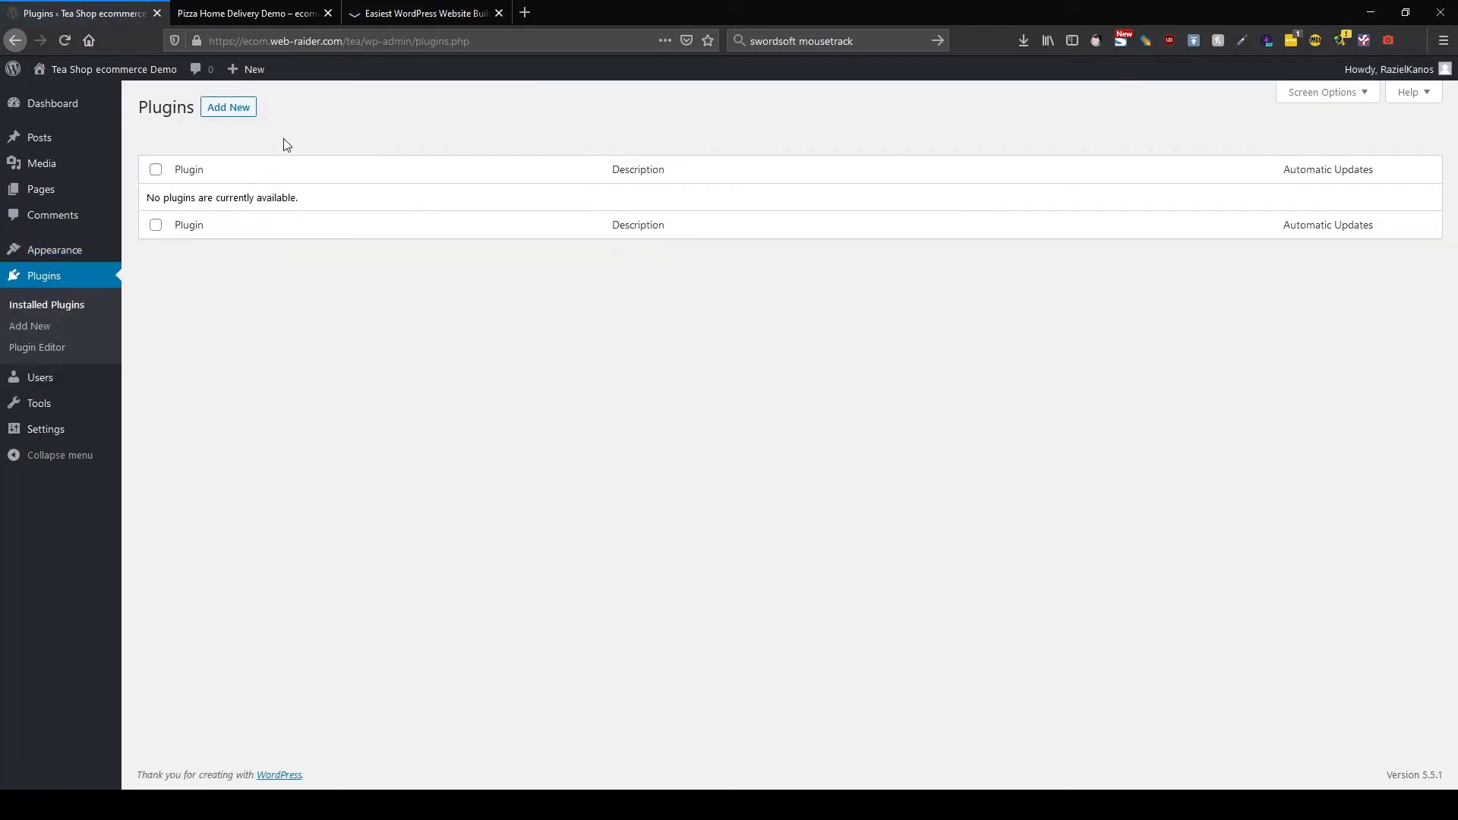
click(232, 107)
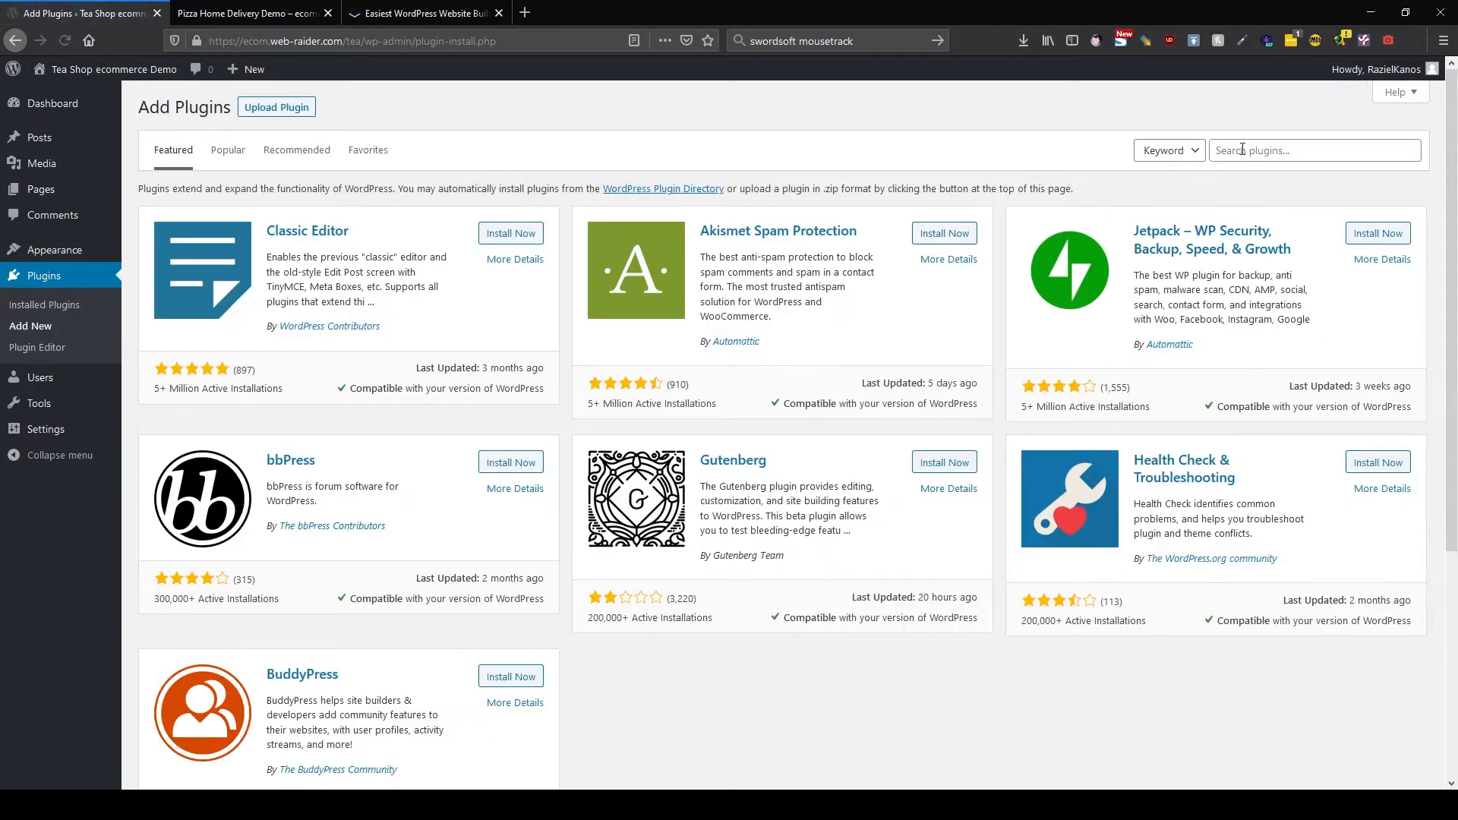
click(1252, 149)
text(w)
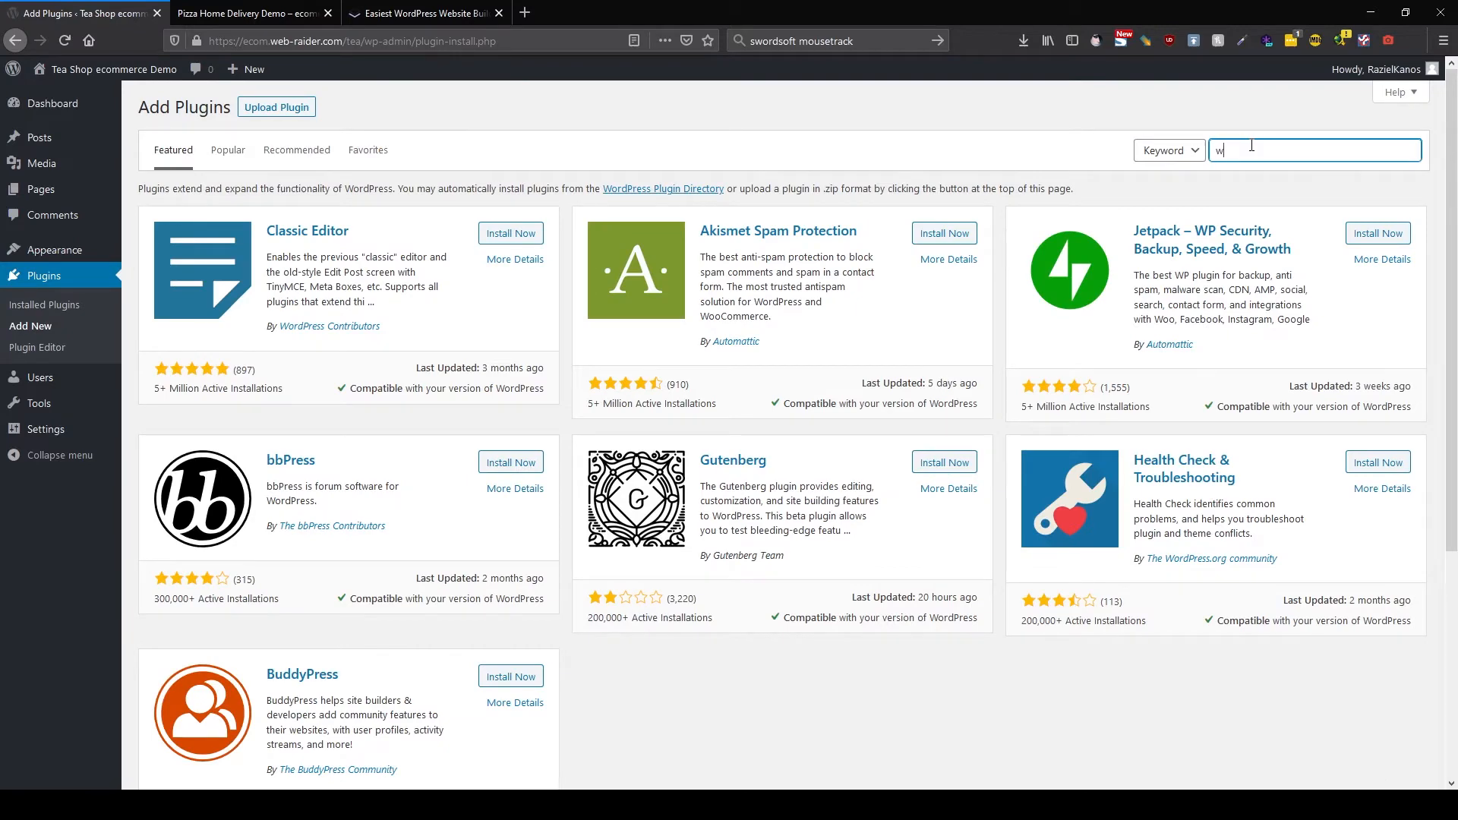
text(oo)
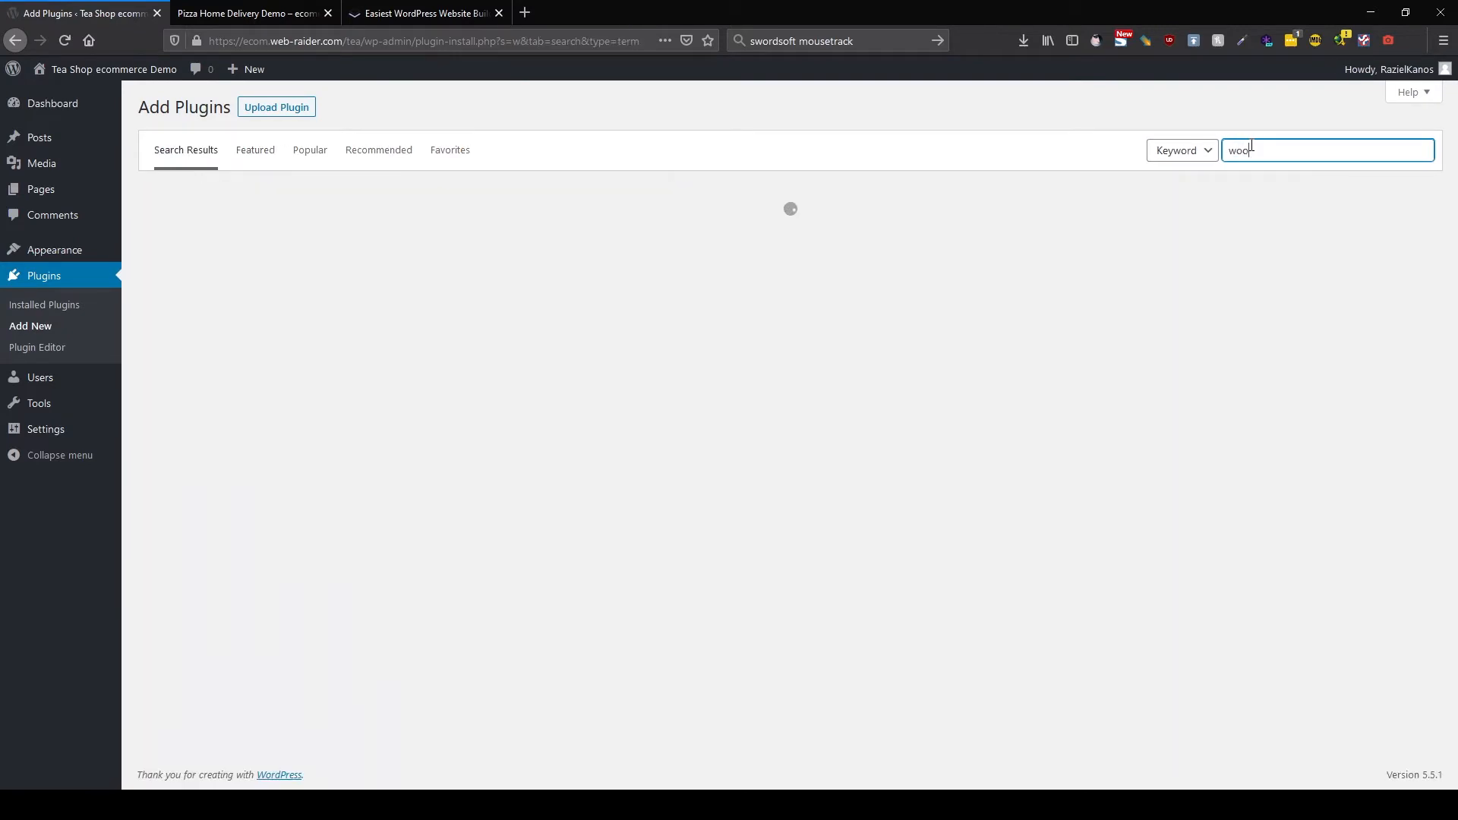
text(commerce)
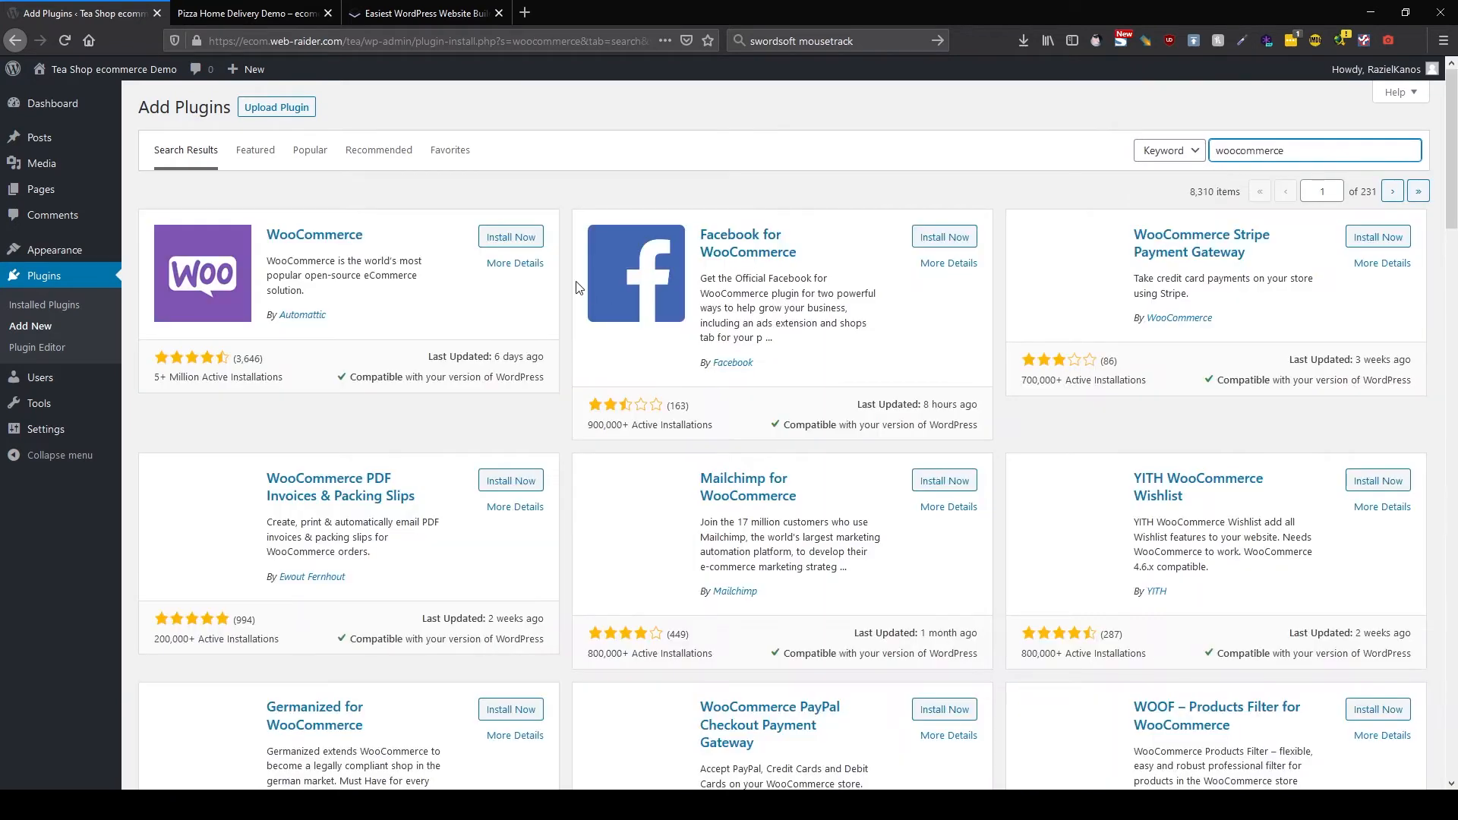
click(508, 237)
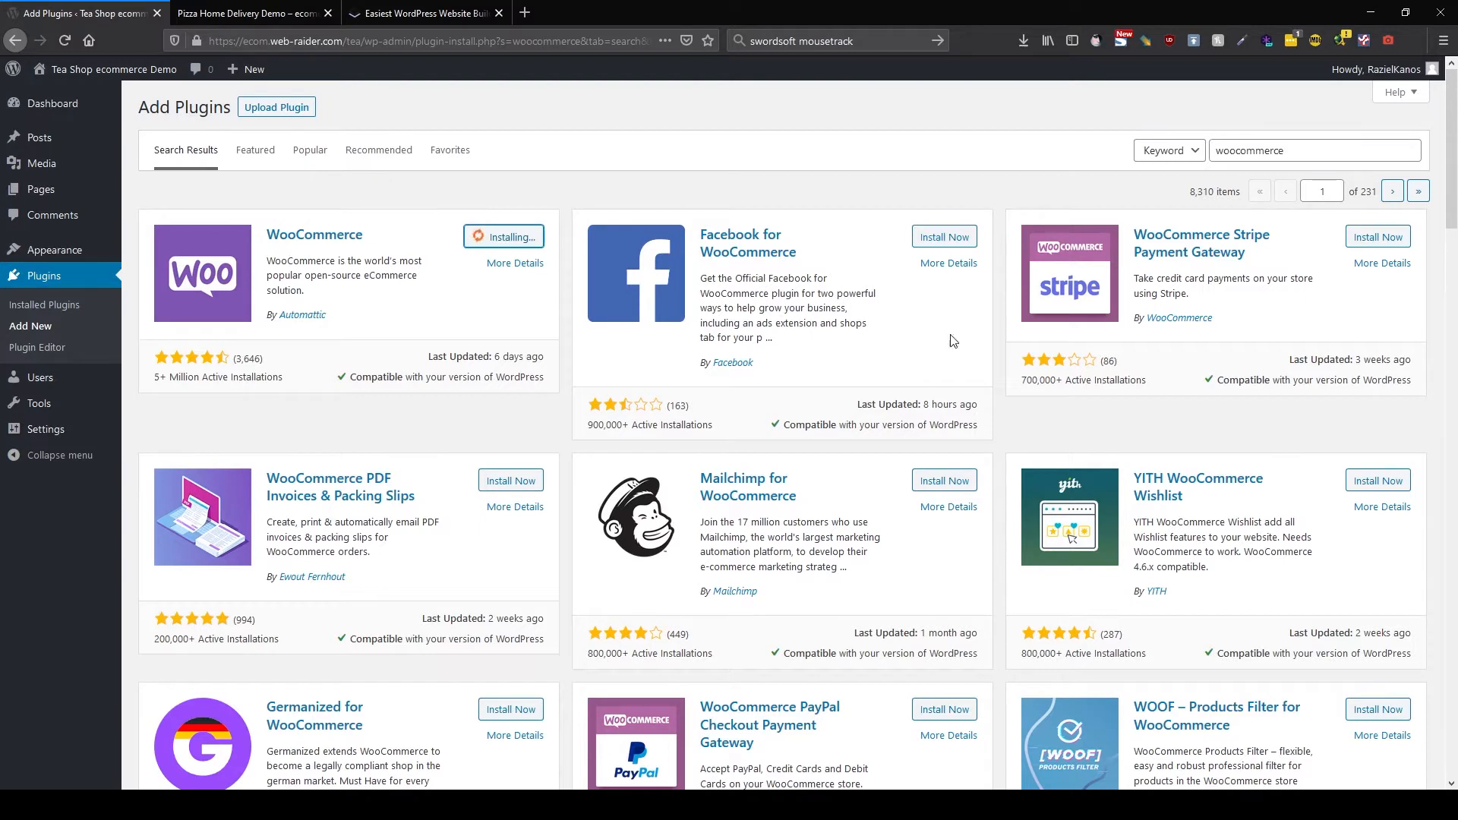
Install the WooCommerce Stripe Payment Gateway and WooCommerce PayPal Checkout Payment Gateway plugins.
click(1378, 237)
scroll(826, 518, down, 1)
scroll(828, 516, down, 3)
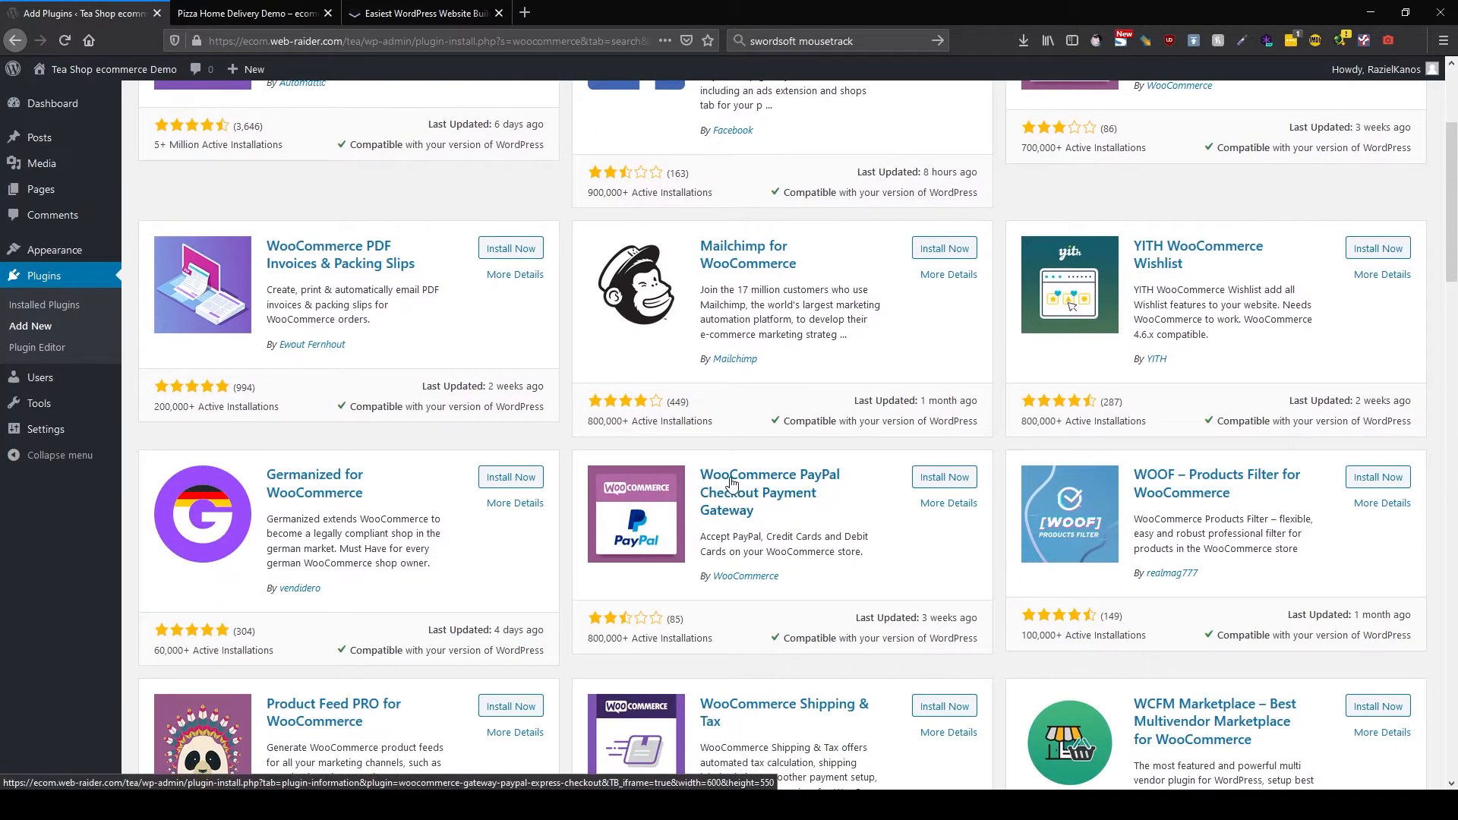
click(944, 477)
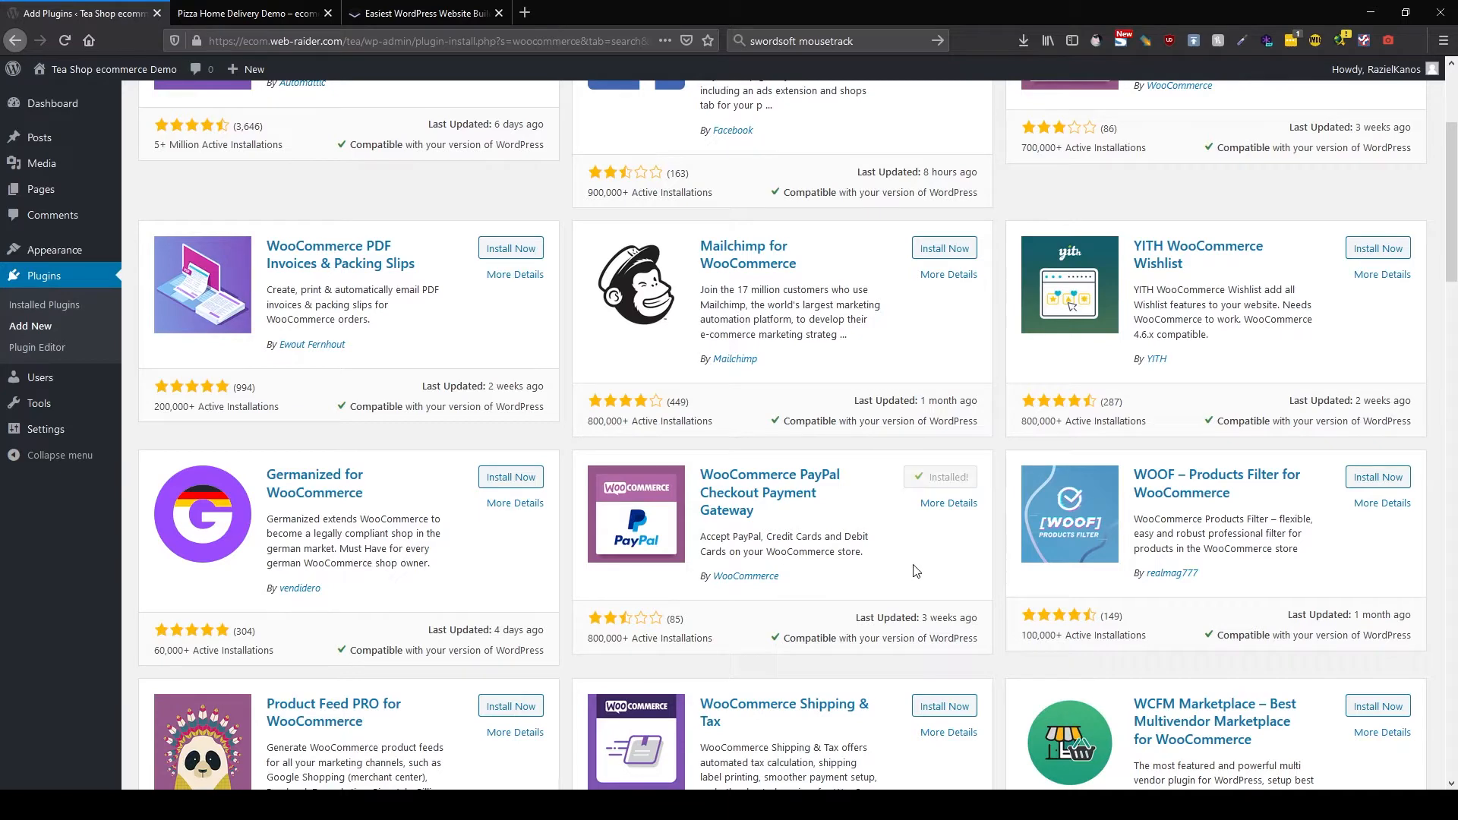
scroll(916, 571, up, 3)
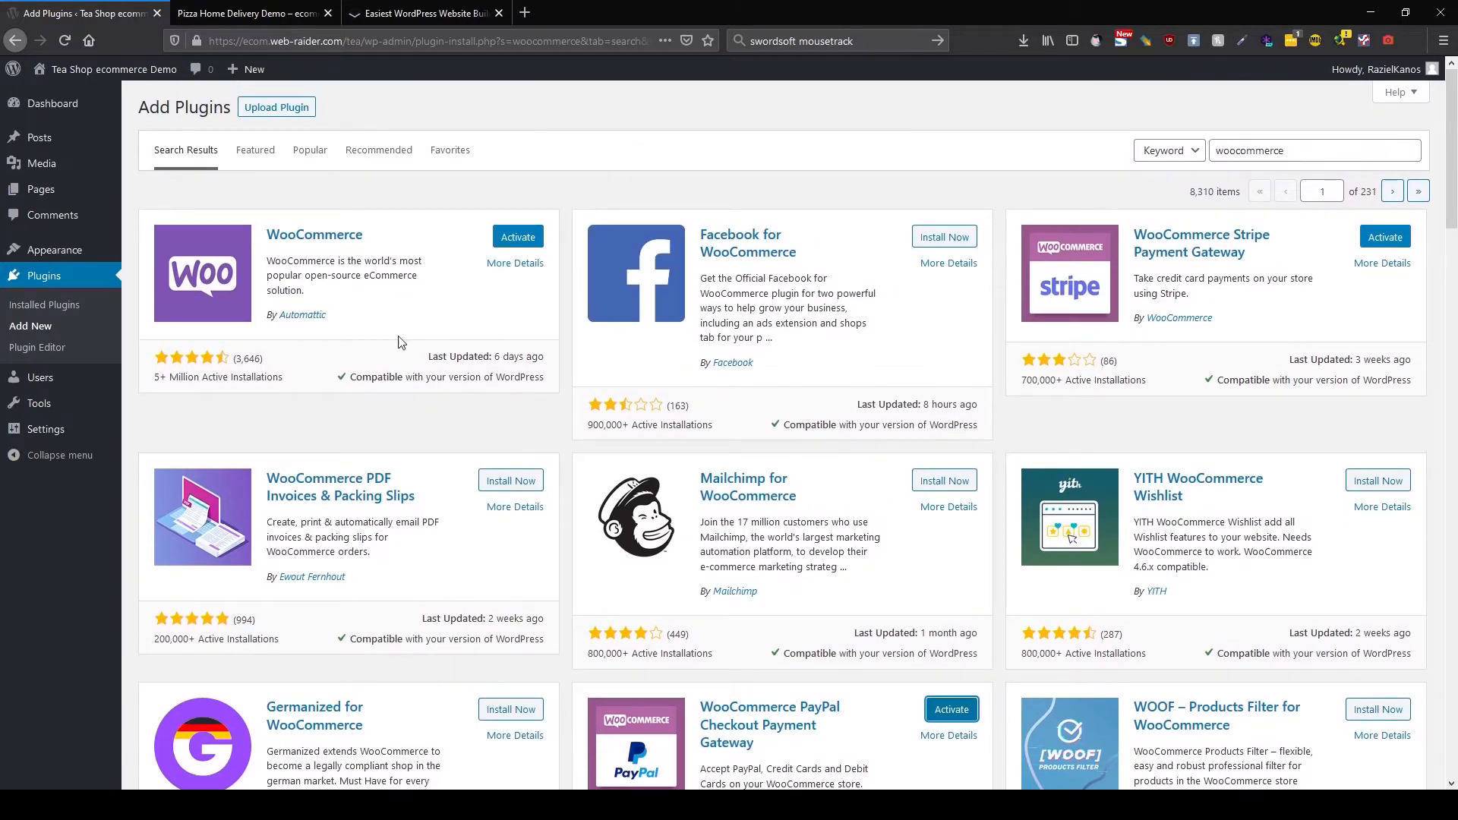
Activate the WooCommerce, PayPal Checkout Gateway and Stripe Gateway plugins together with a bulk action.
click(32, 307)
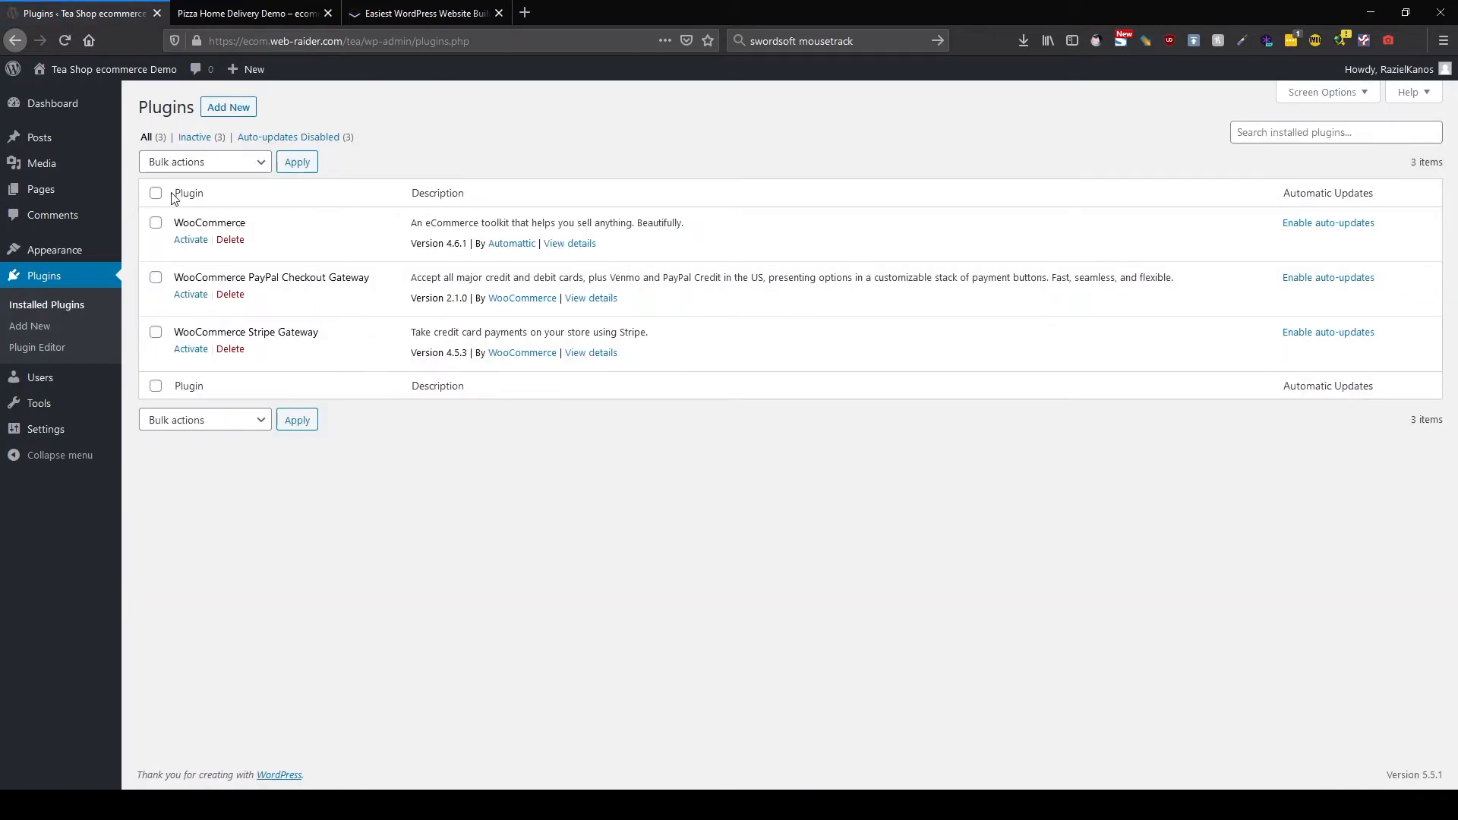
click(156, 193)
click(199, 163)
click(208, 203)
click(297, 161)
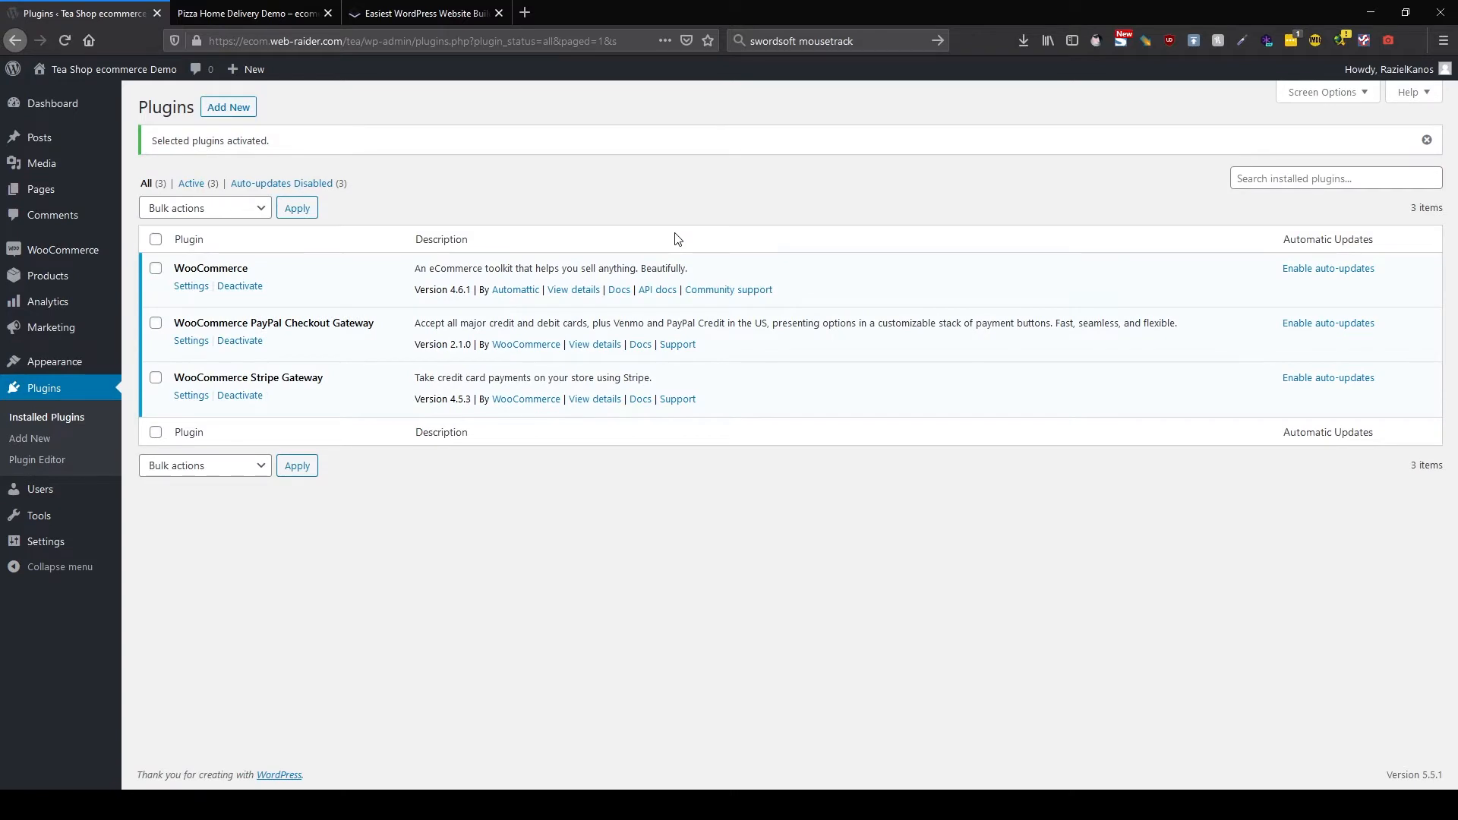
Start the WooCommerce store setup from its settings, enter the first address line, and choose Germany as the country.
click(190, 290)
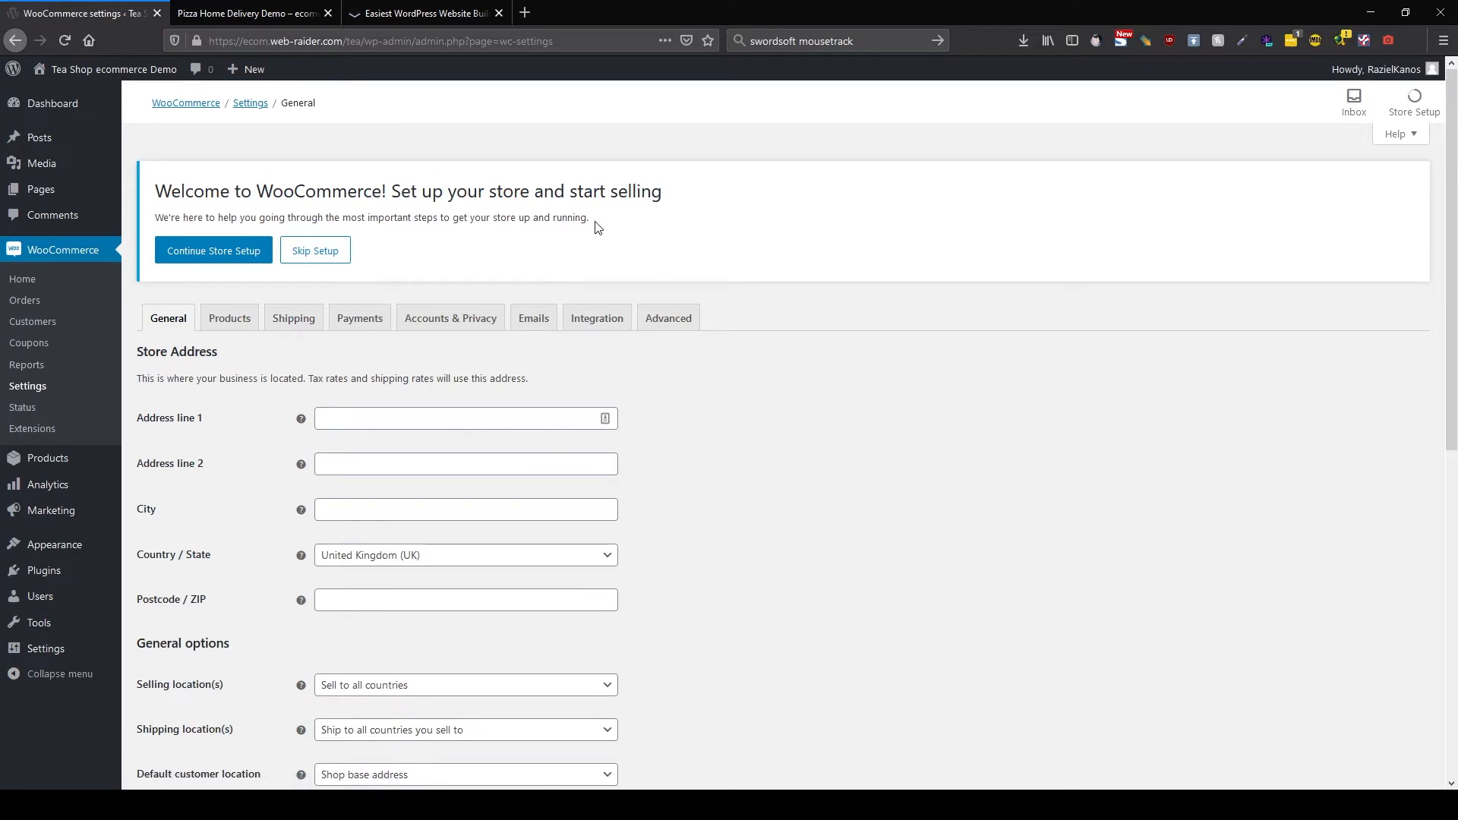
click(214, 251)
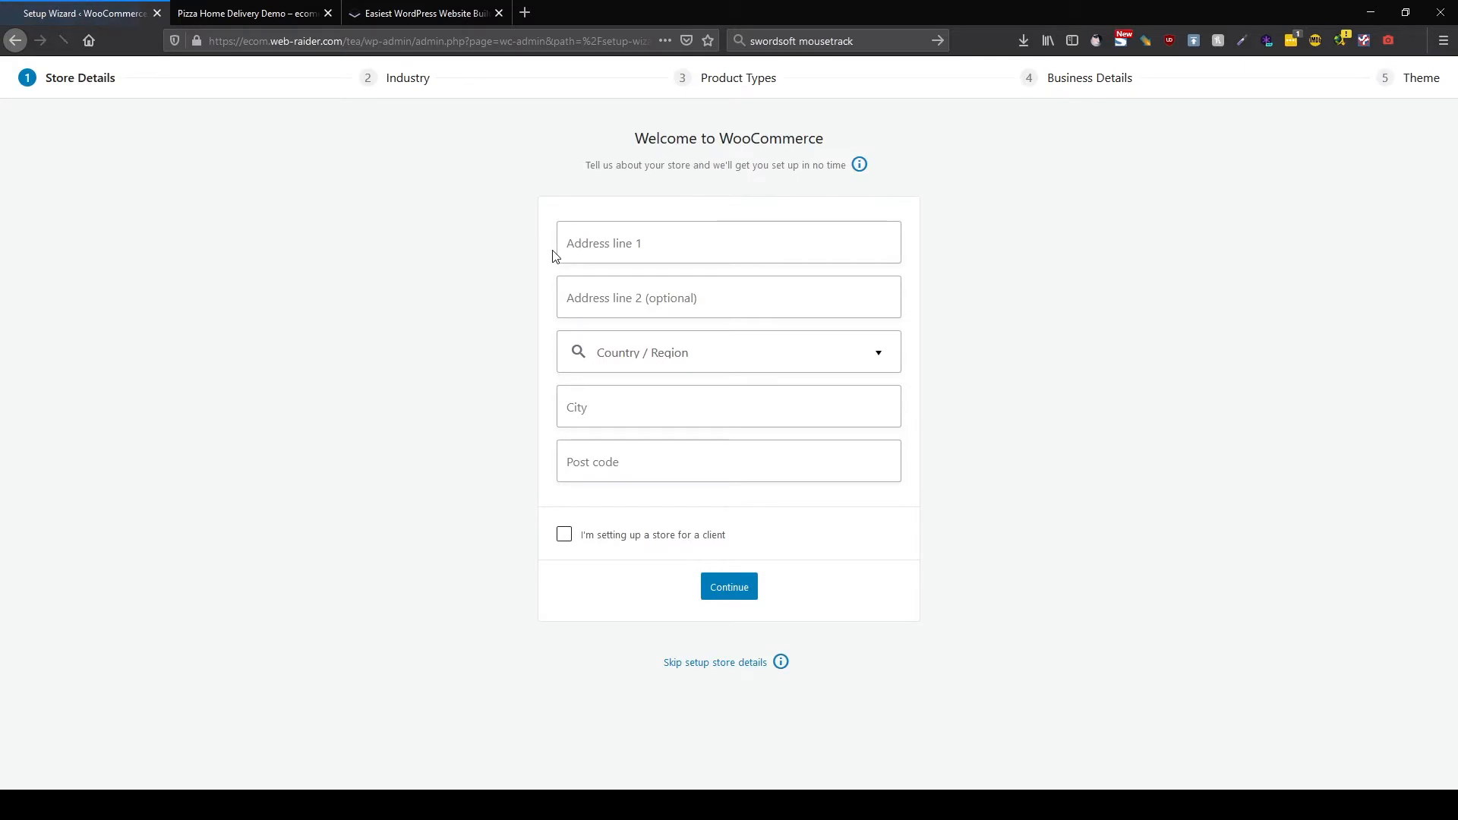
click(689, 246)
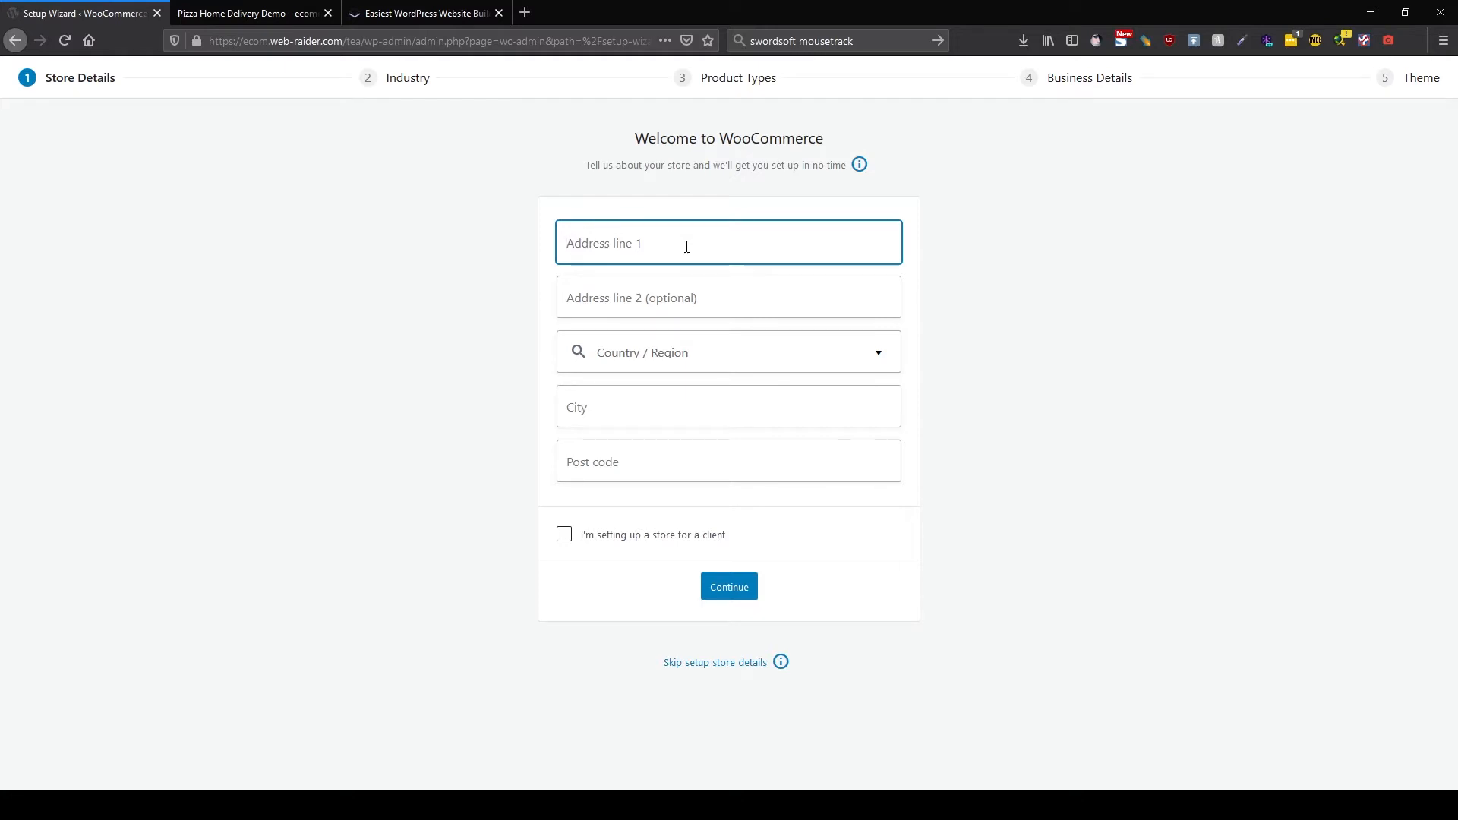
text(Demo Stree1)
key(Tab)
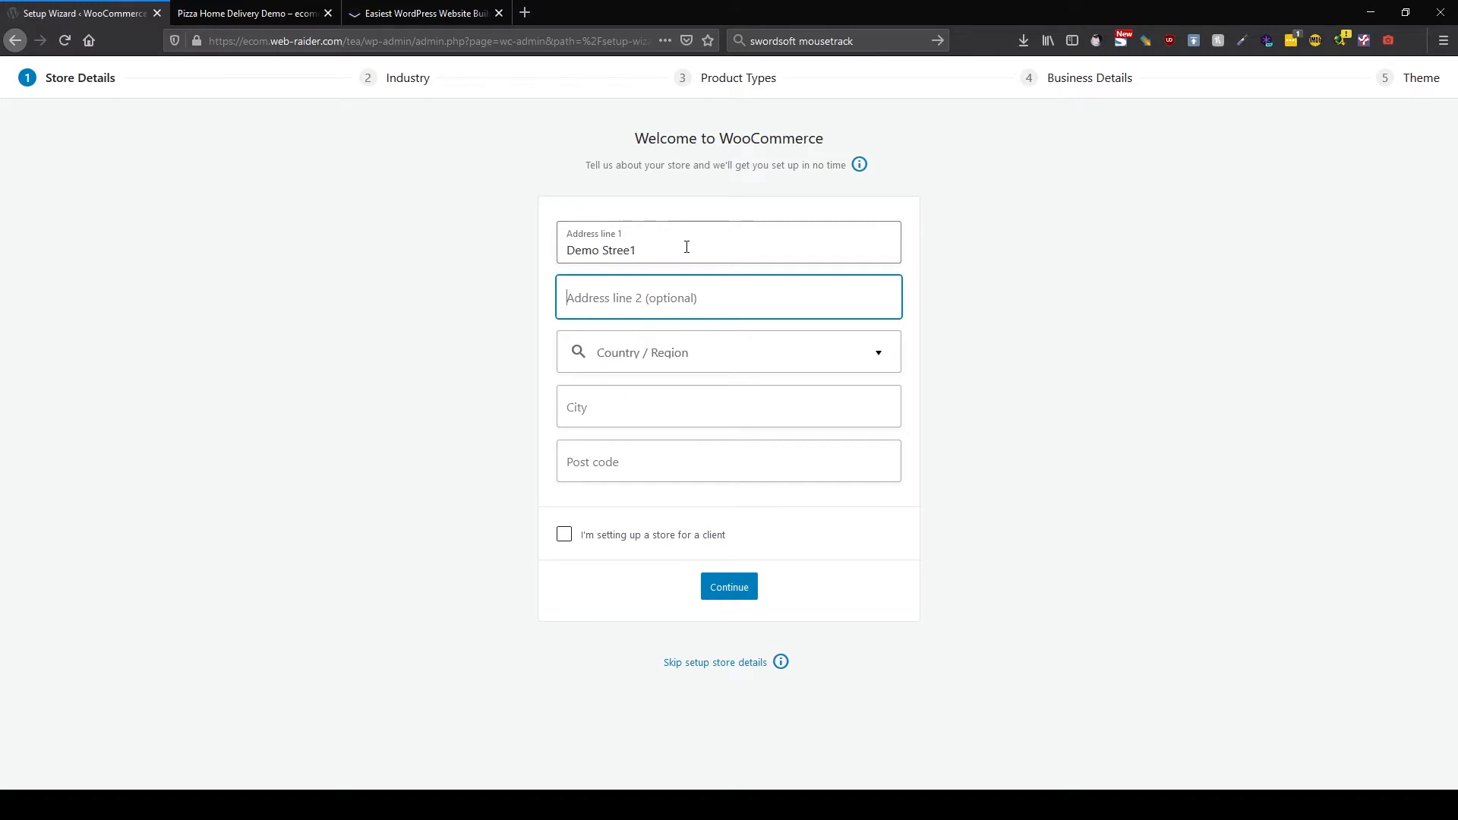
key(Tab)
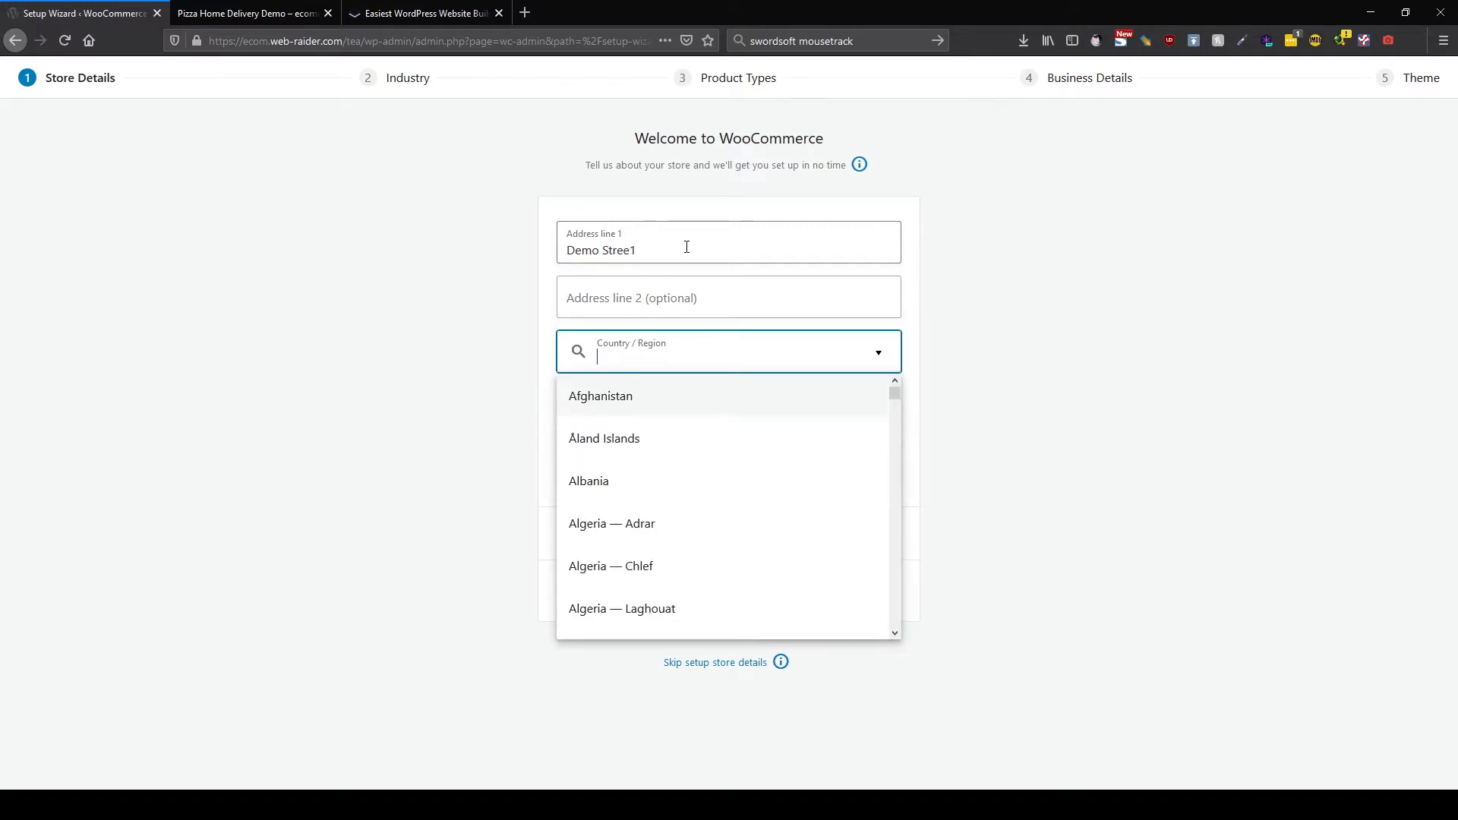
text(germ)
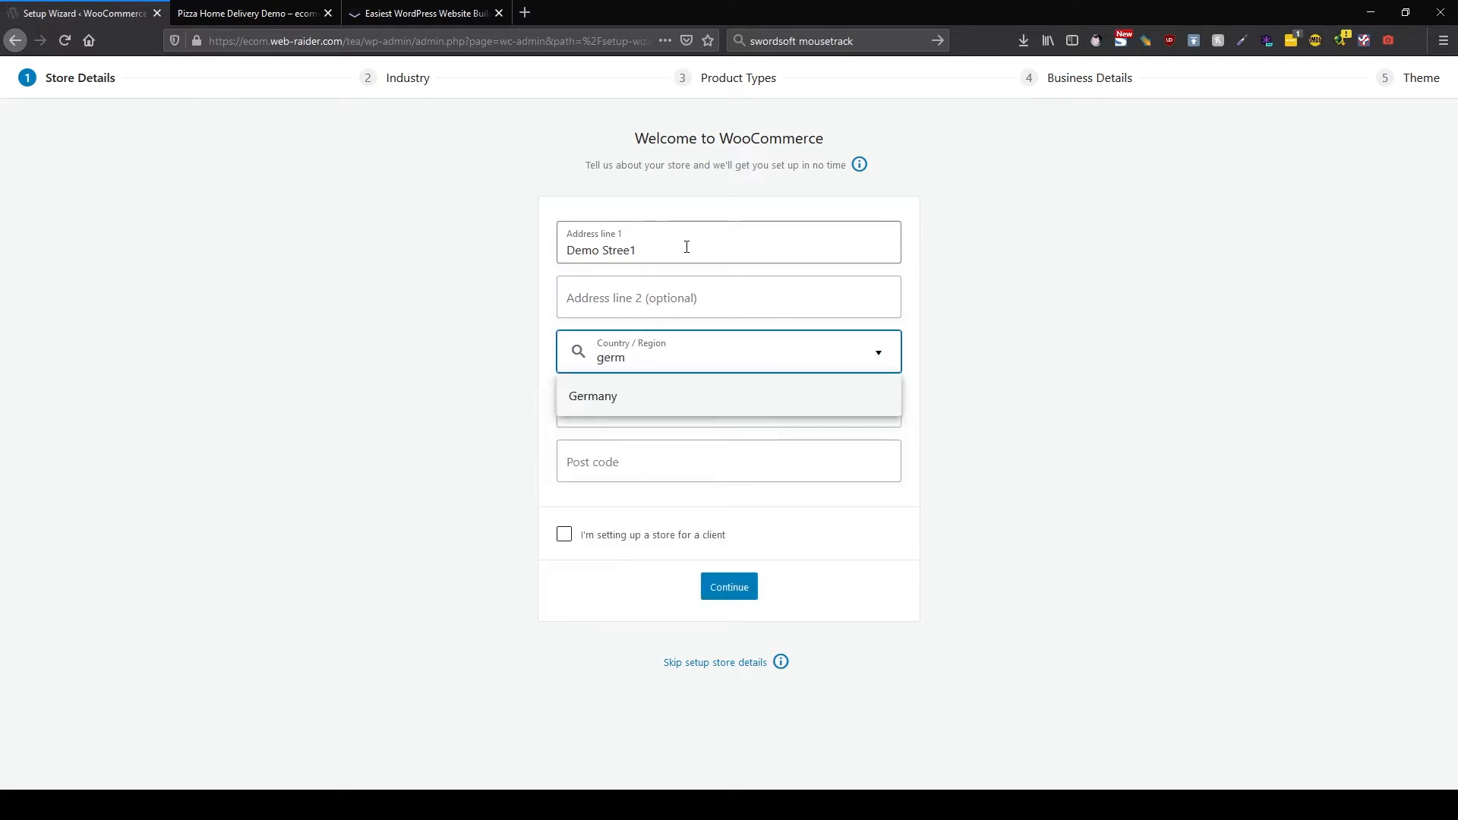
click(635, 396)
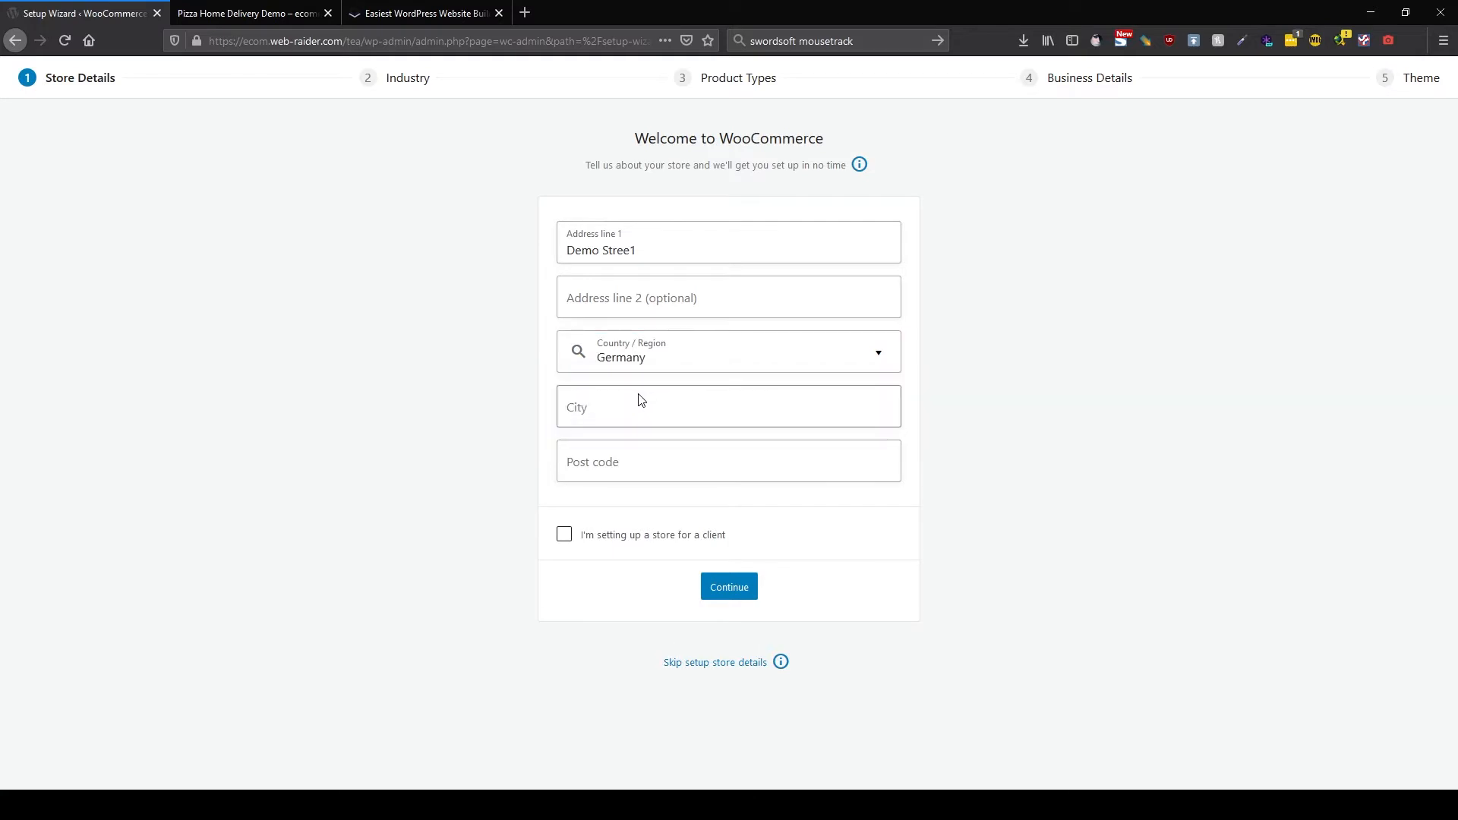
Fill in the store's city and post code, then submit the store details without opting in to usage tracking.
click(637, 399)
text(D)
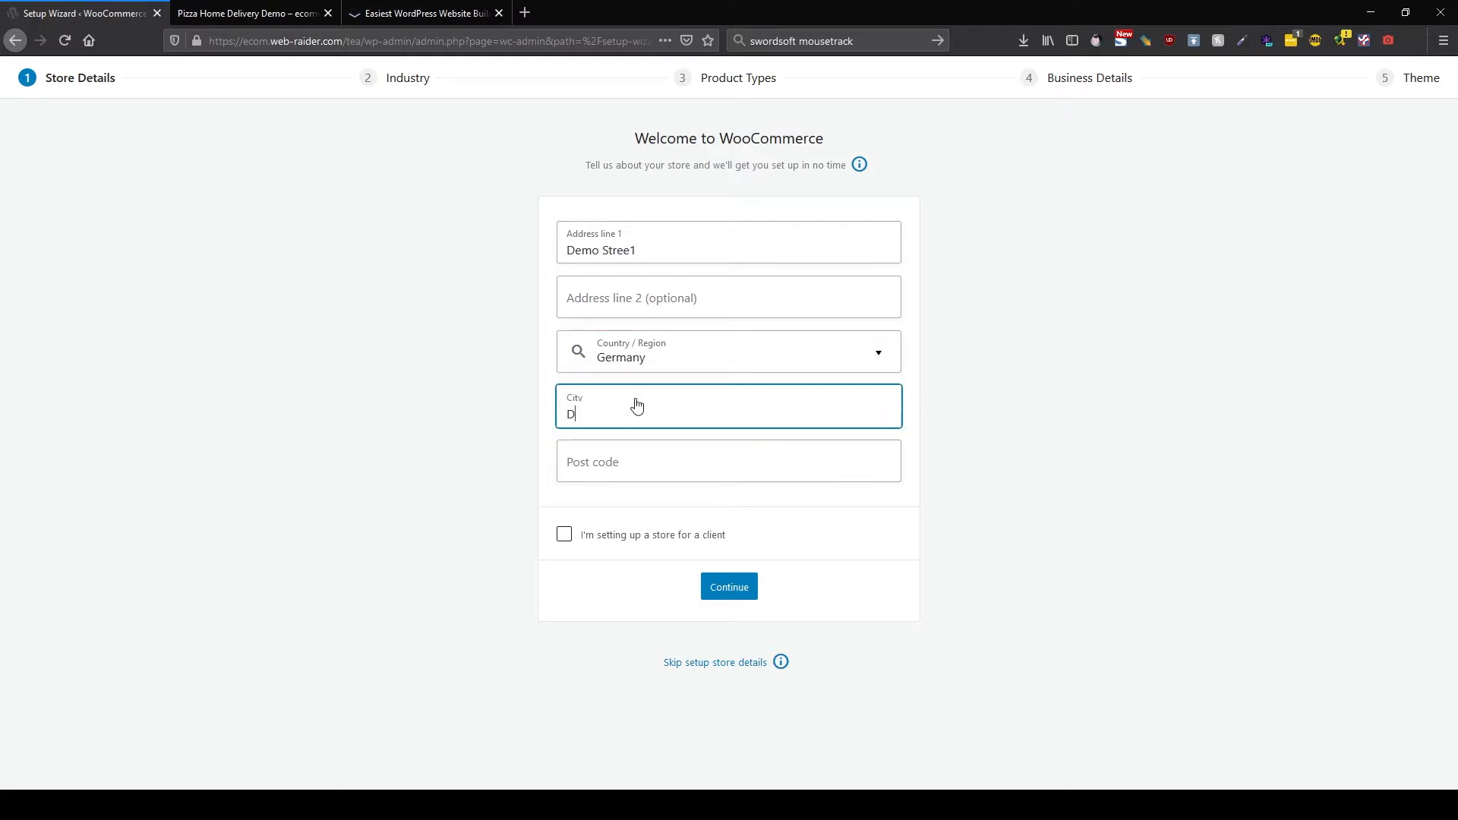
text(emotown)
key(Tab)
text(12345)
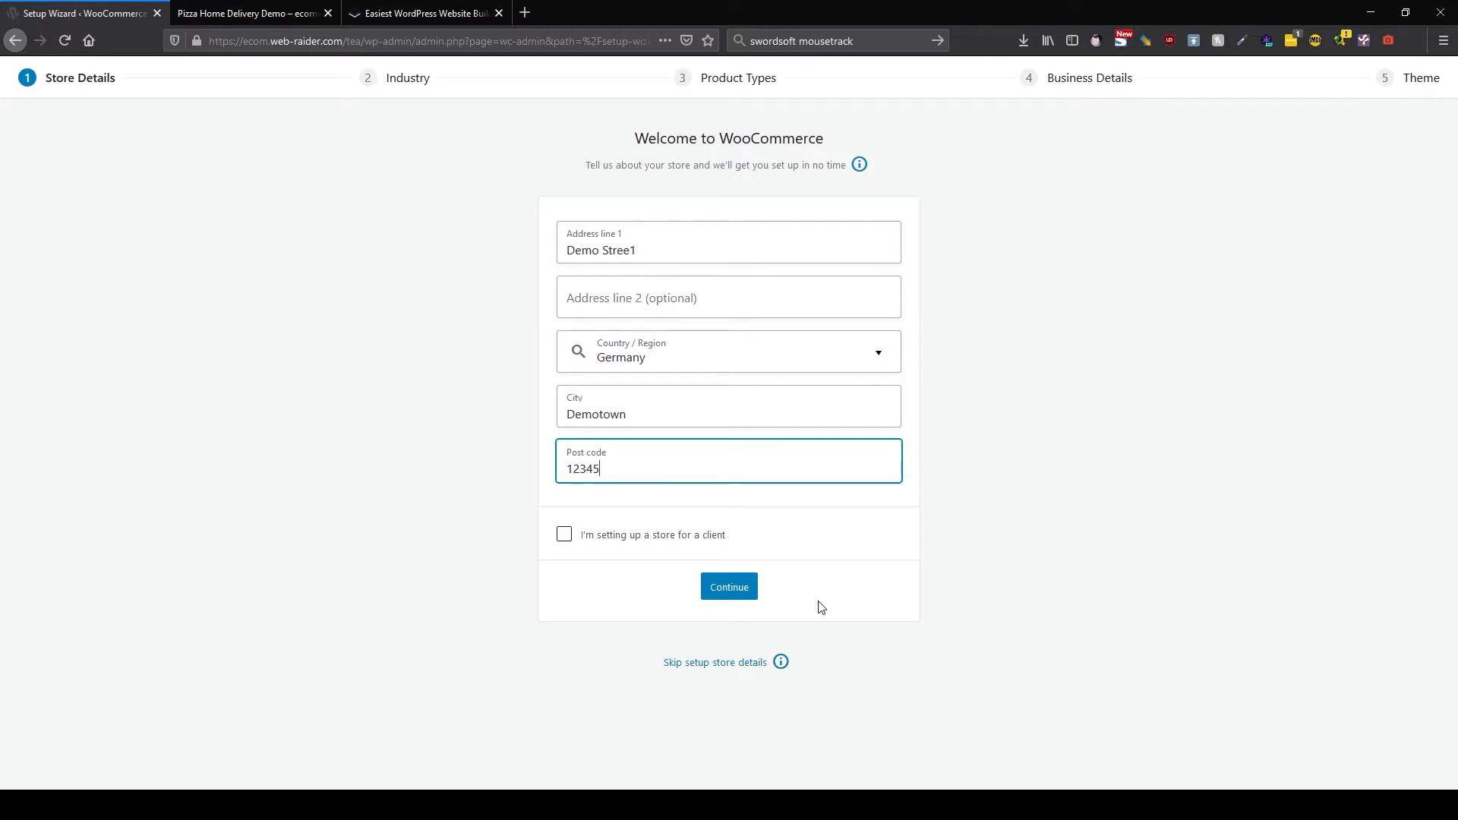
click(728, 589)
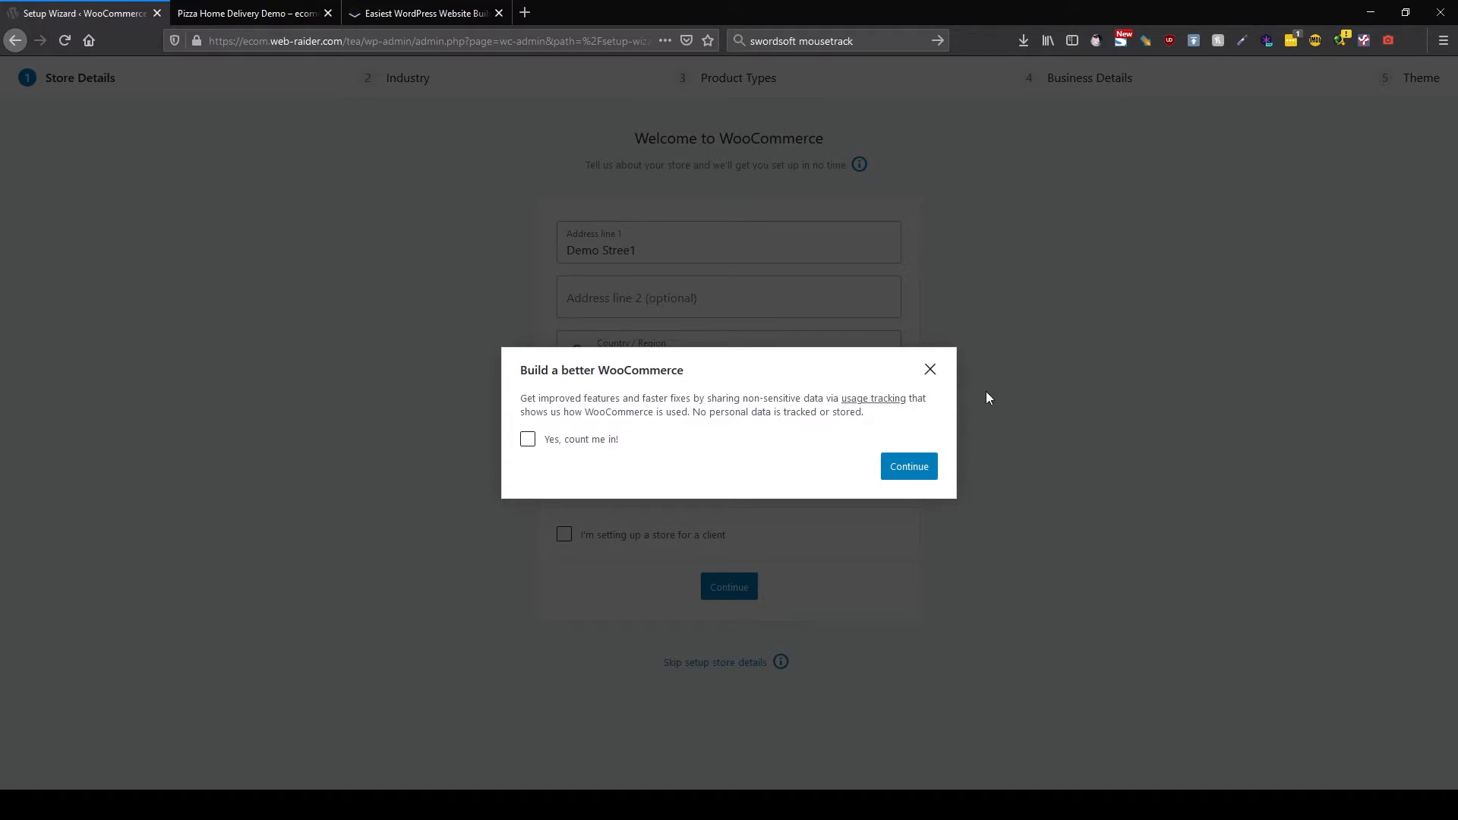
click(899, 470)
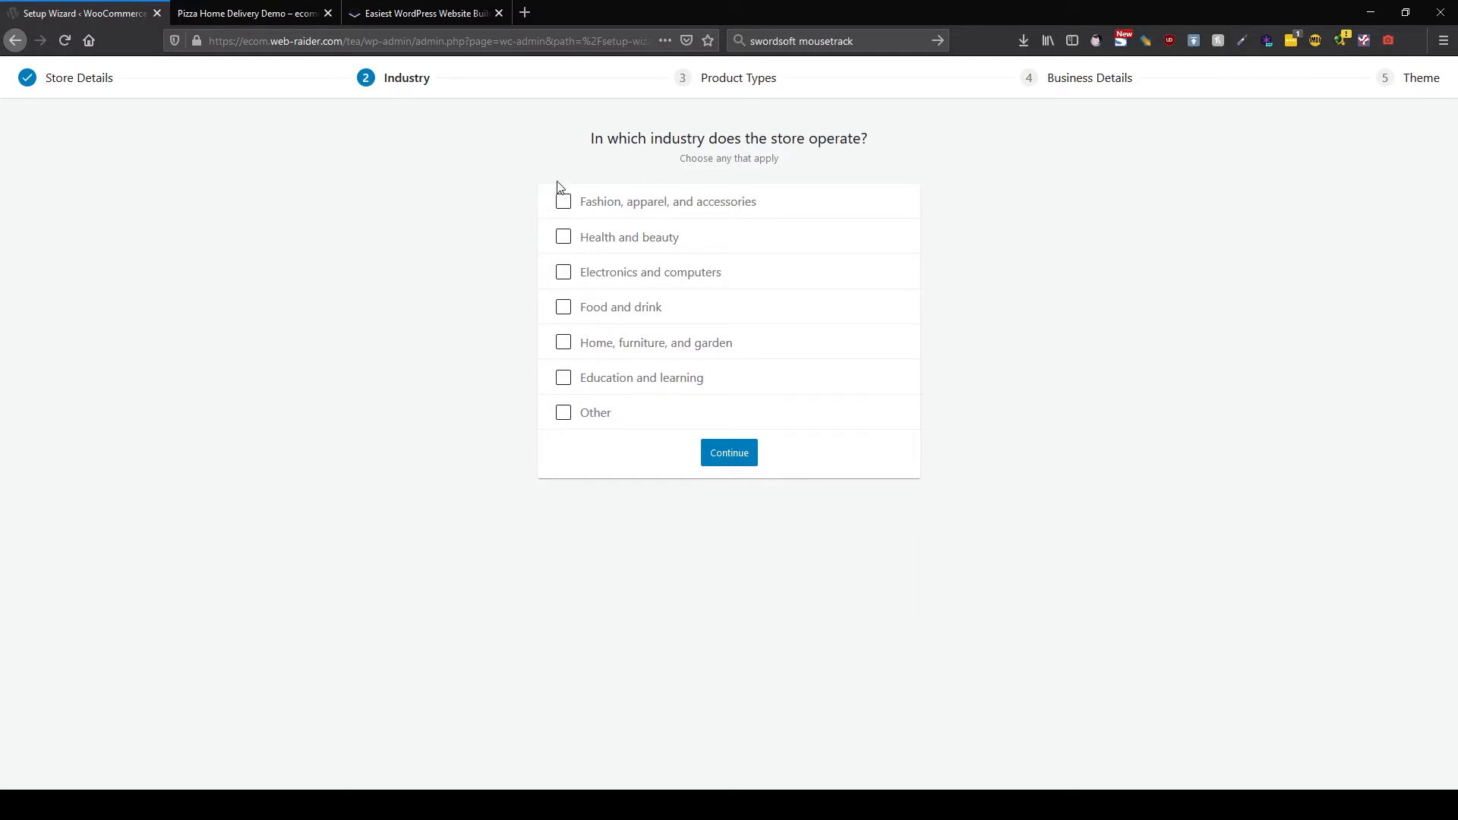
Choose Food and drink as the store's only industry and continue to the product types.
click(674, 284)
click(641, 286)
click(619, 312)
click(738, 457)
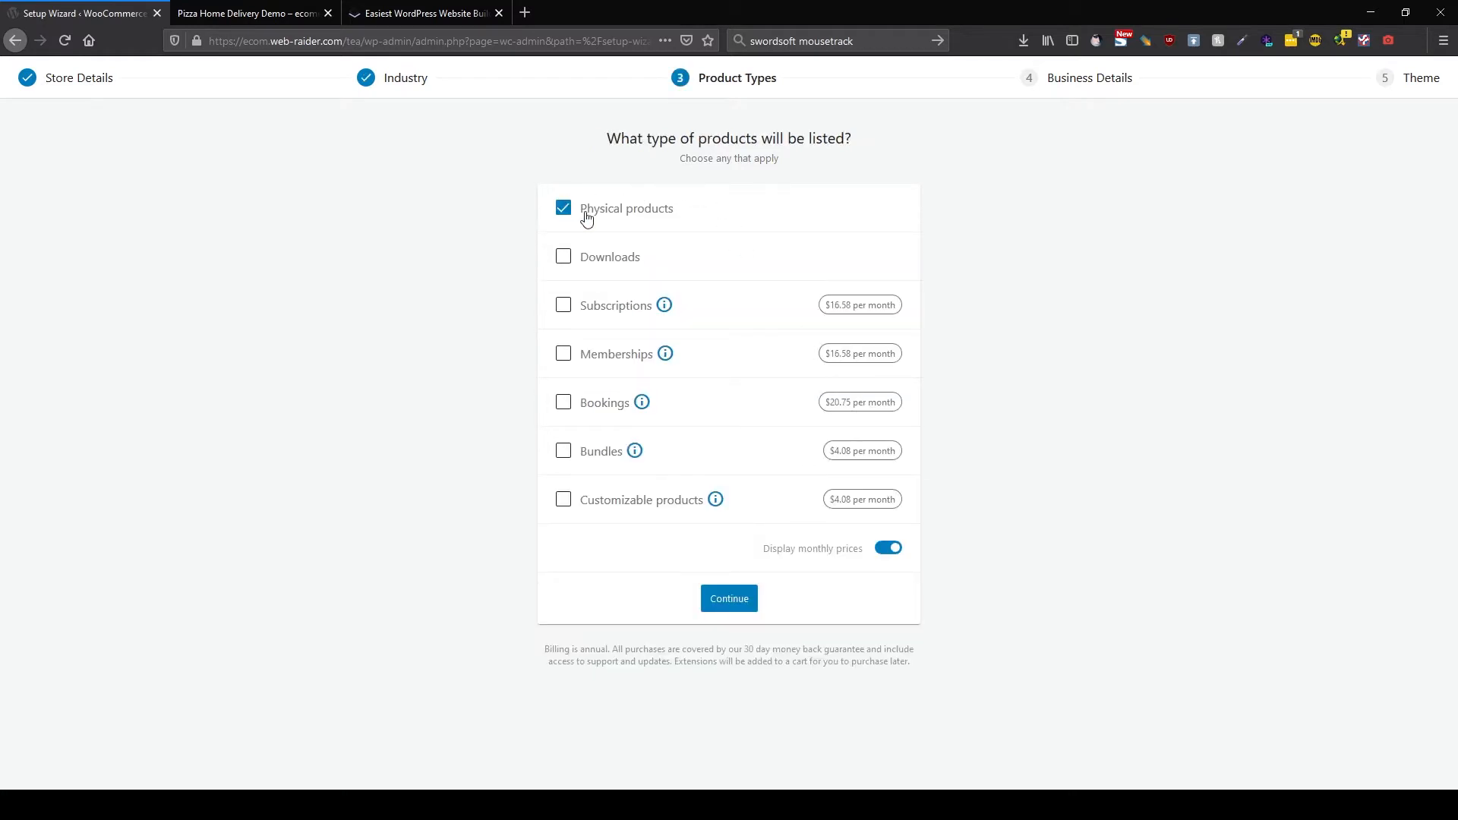
Add Downloads to the physical product type, show yearly instead of monthly prices, and continue to the business details.
click(597, 265)
click(898, 557)
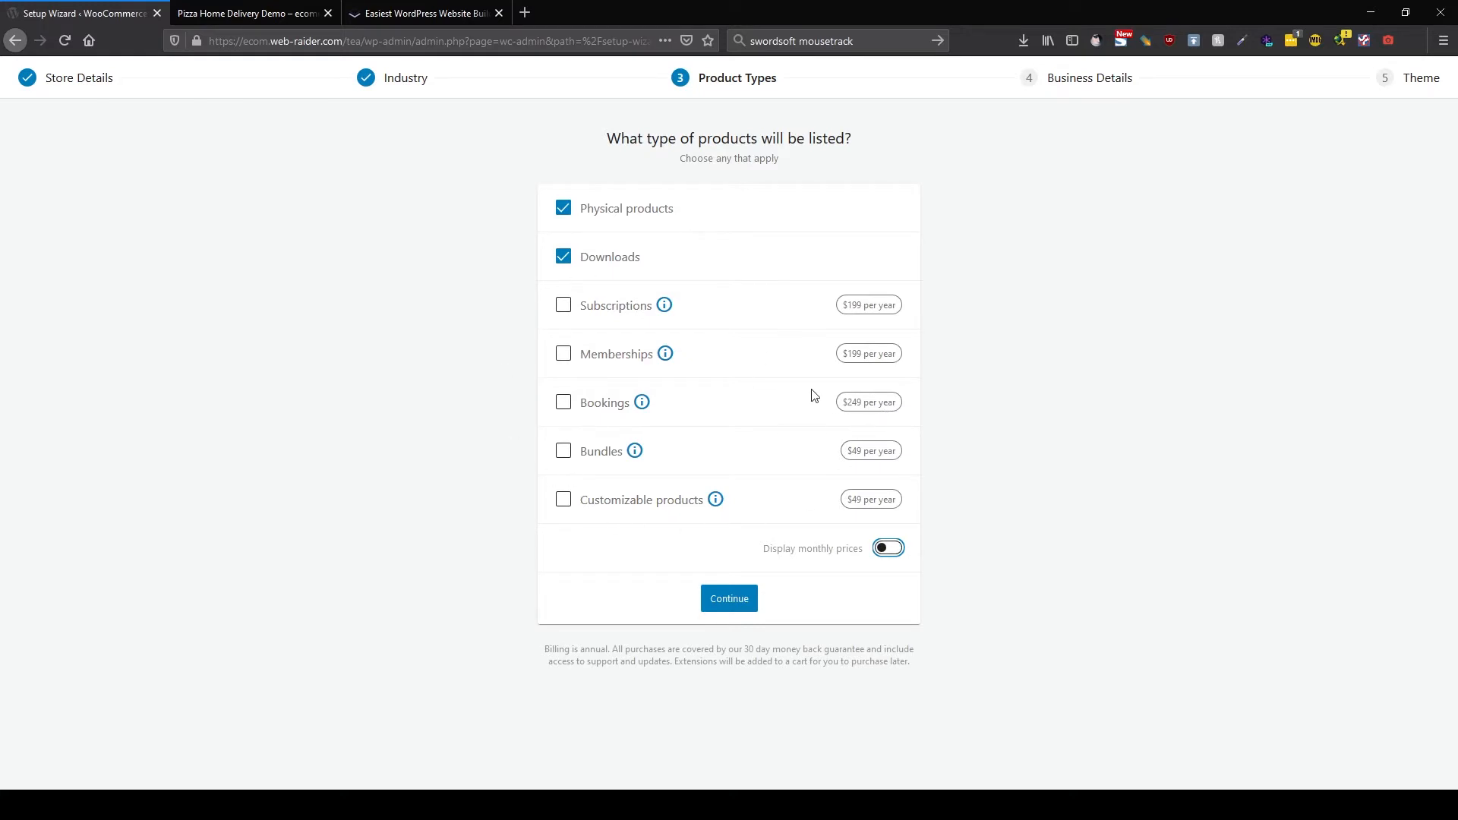
click(891, 549)
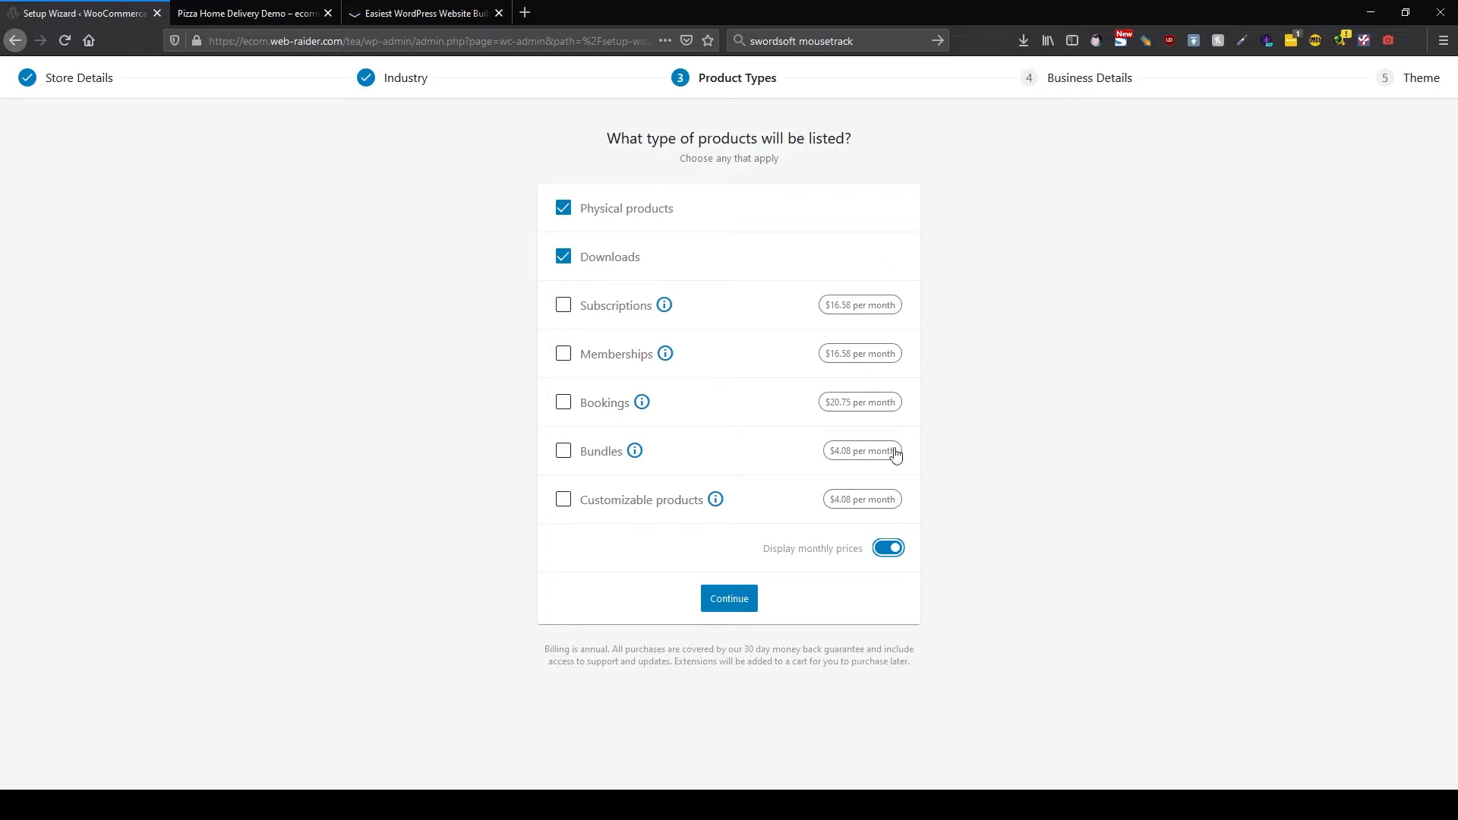
click(890, 548)
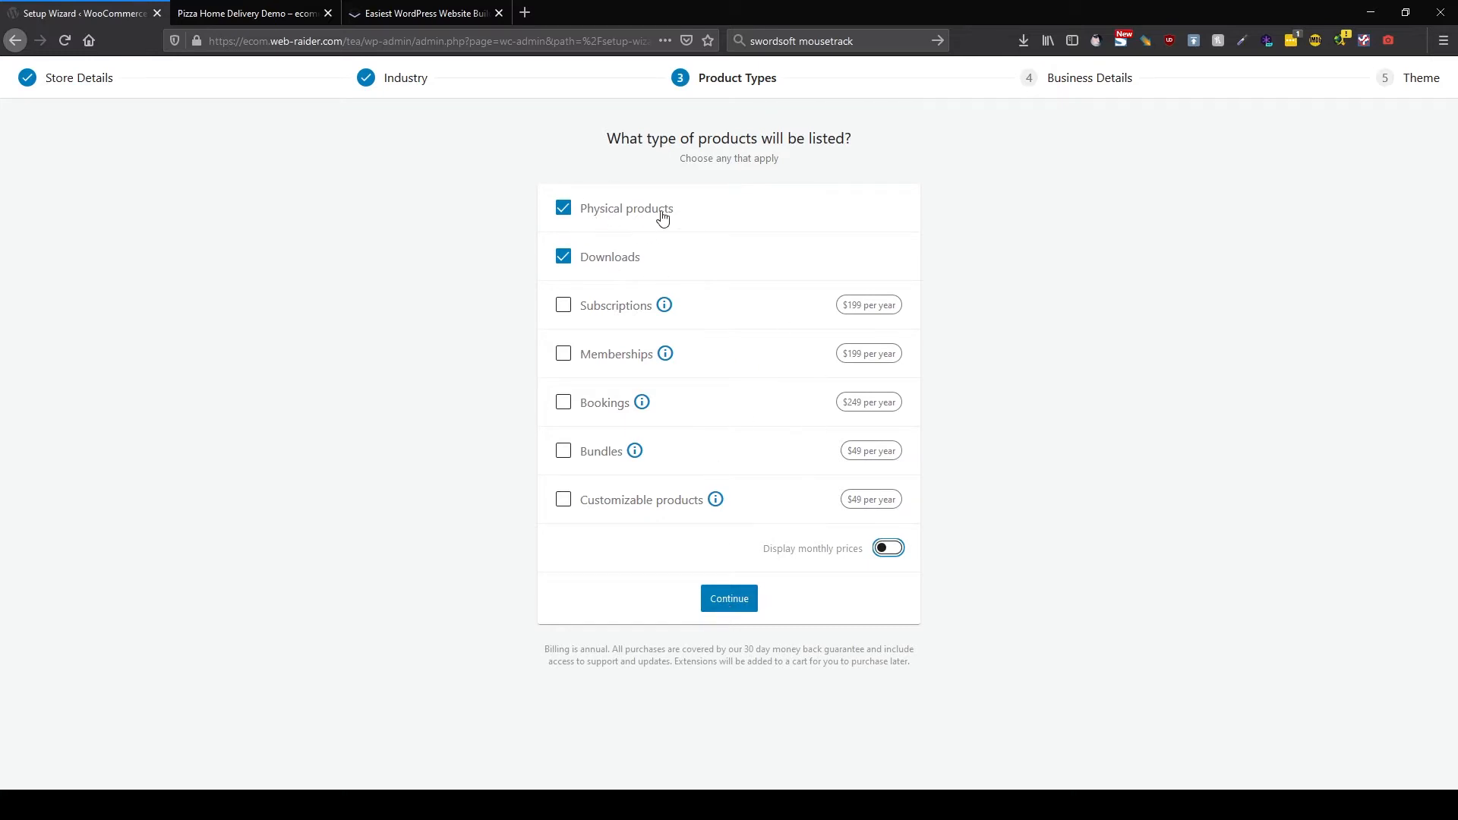
click(723, 600)
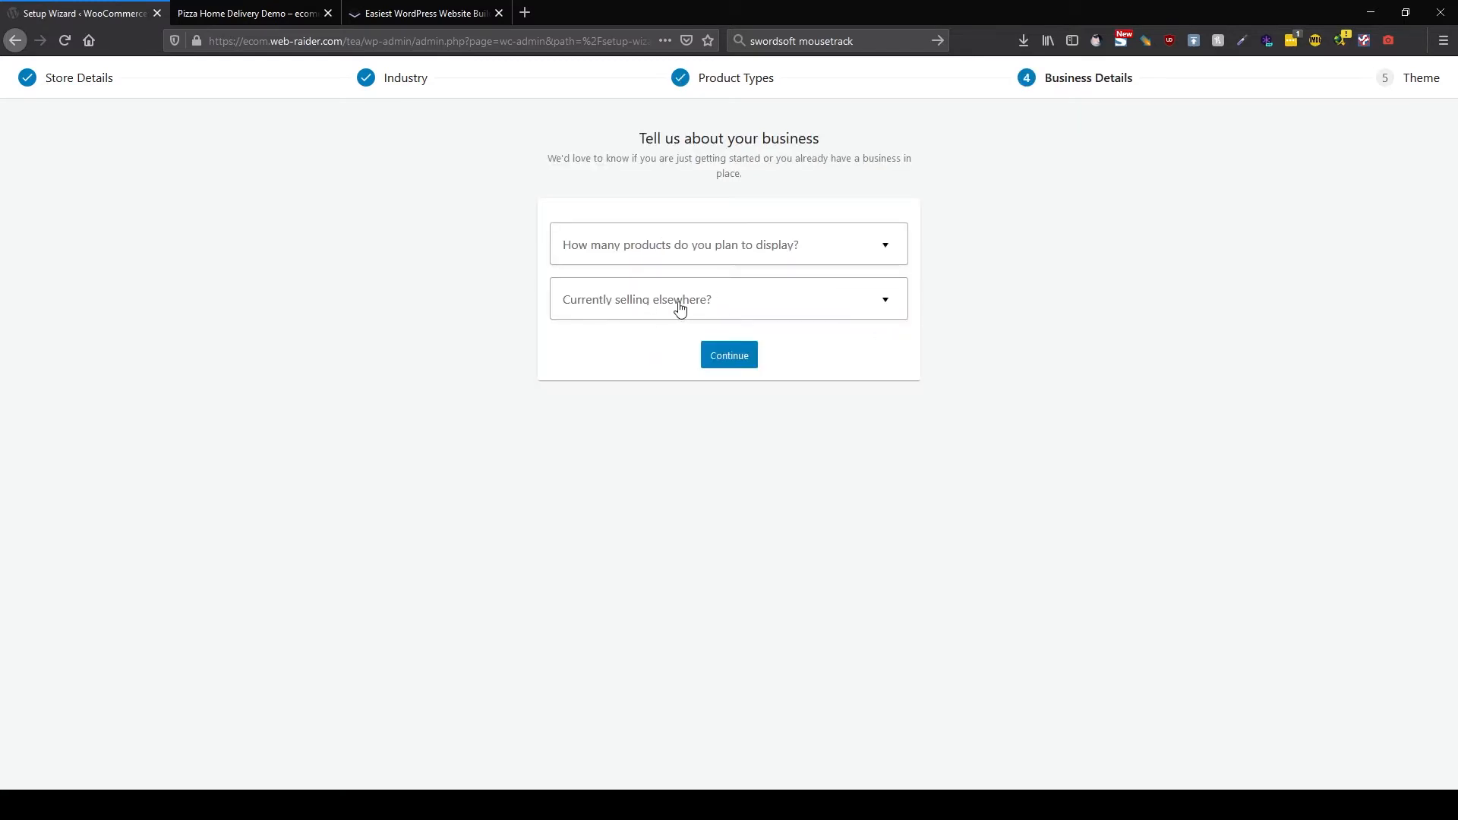
Answer No to currently selling elsewhere and turn off the Facebook, Mailchimp and Google Ads extensions.
click(744, 307)
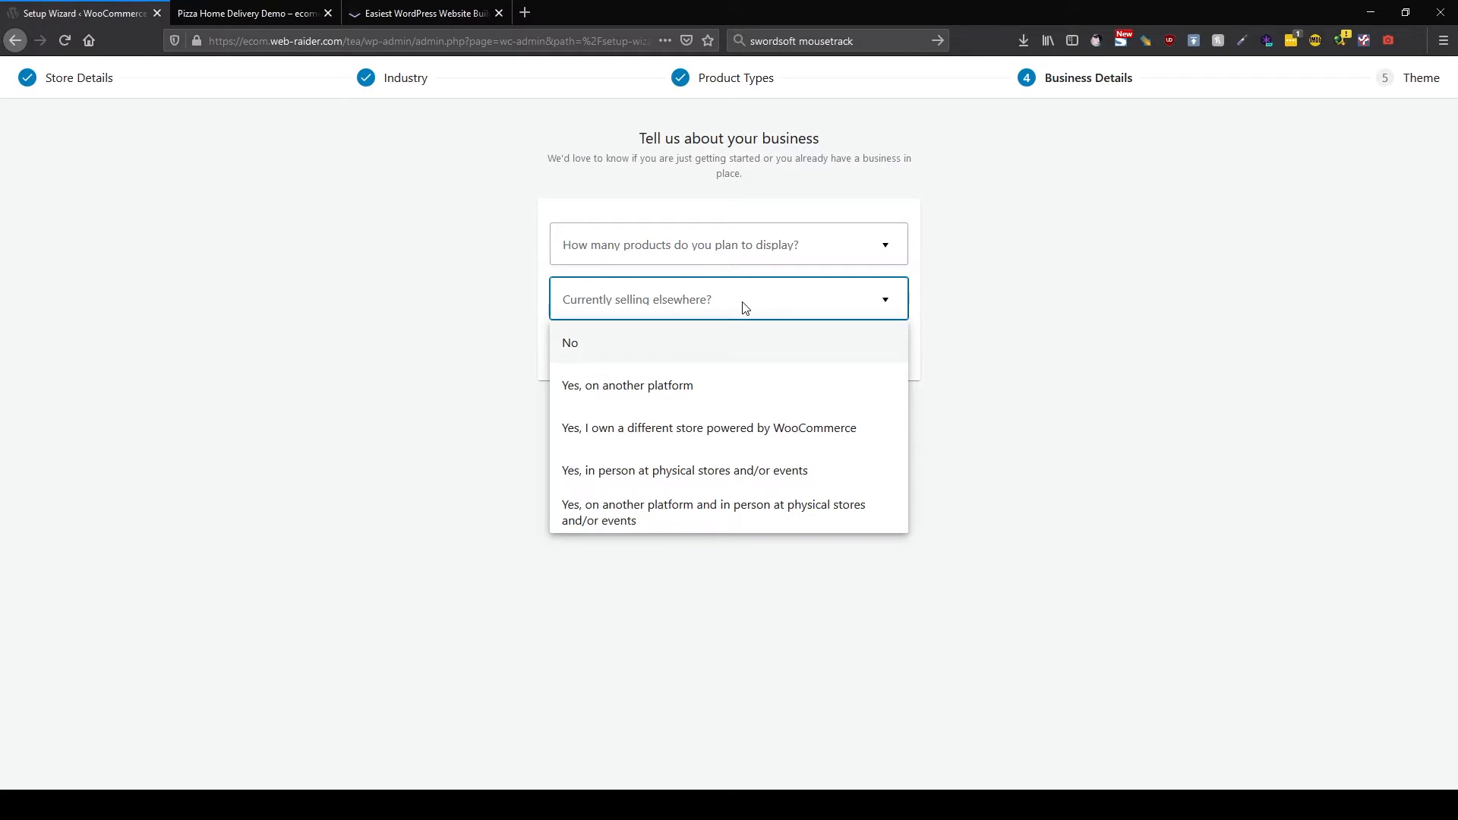
click(700, 347)
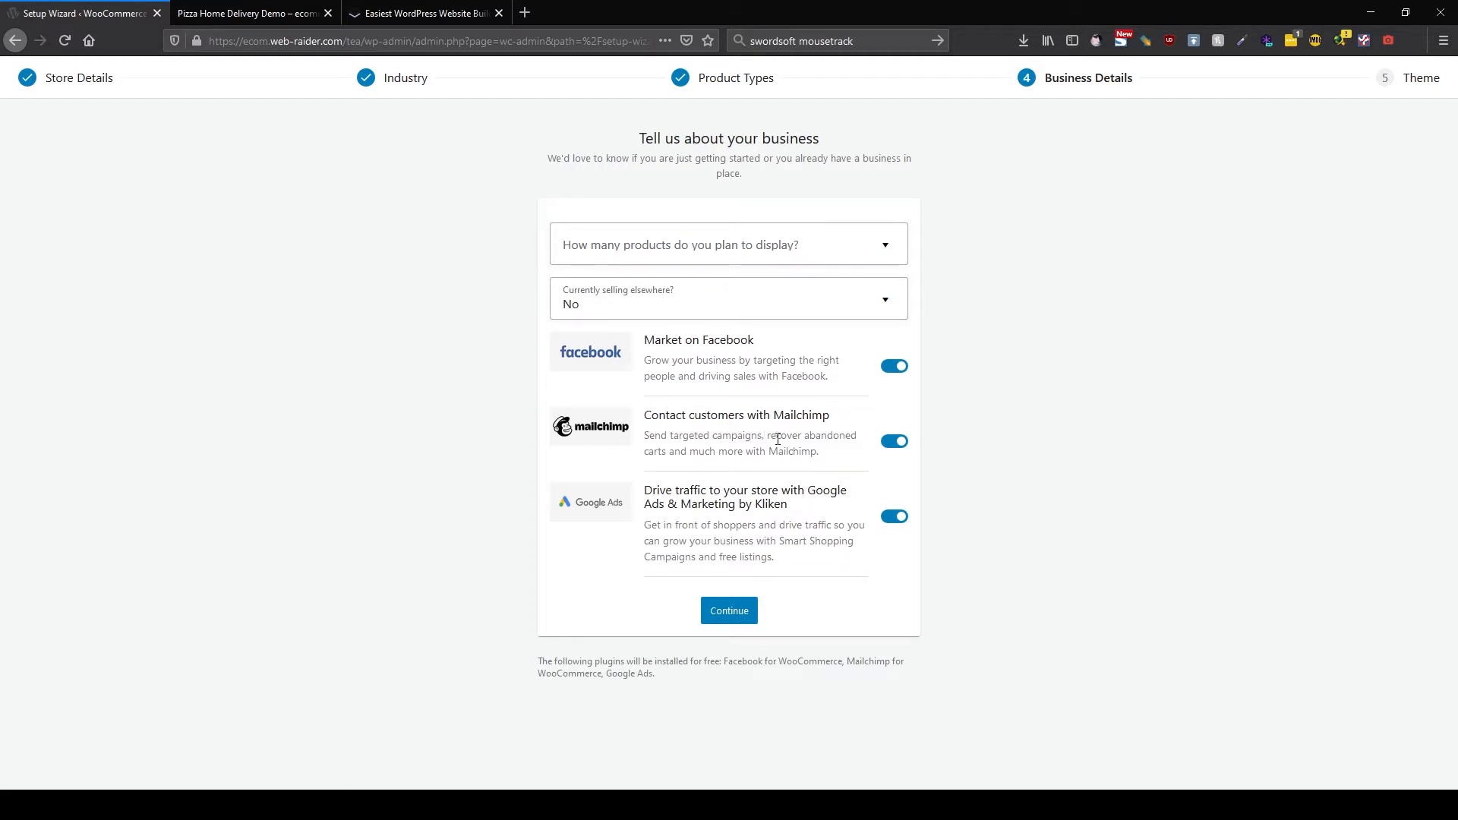
click(901, 519)
click(896, 442)
click(895, 366)
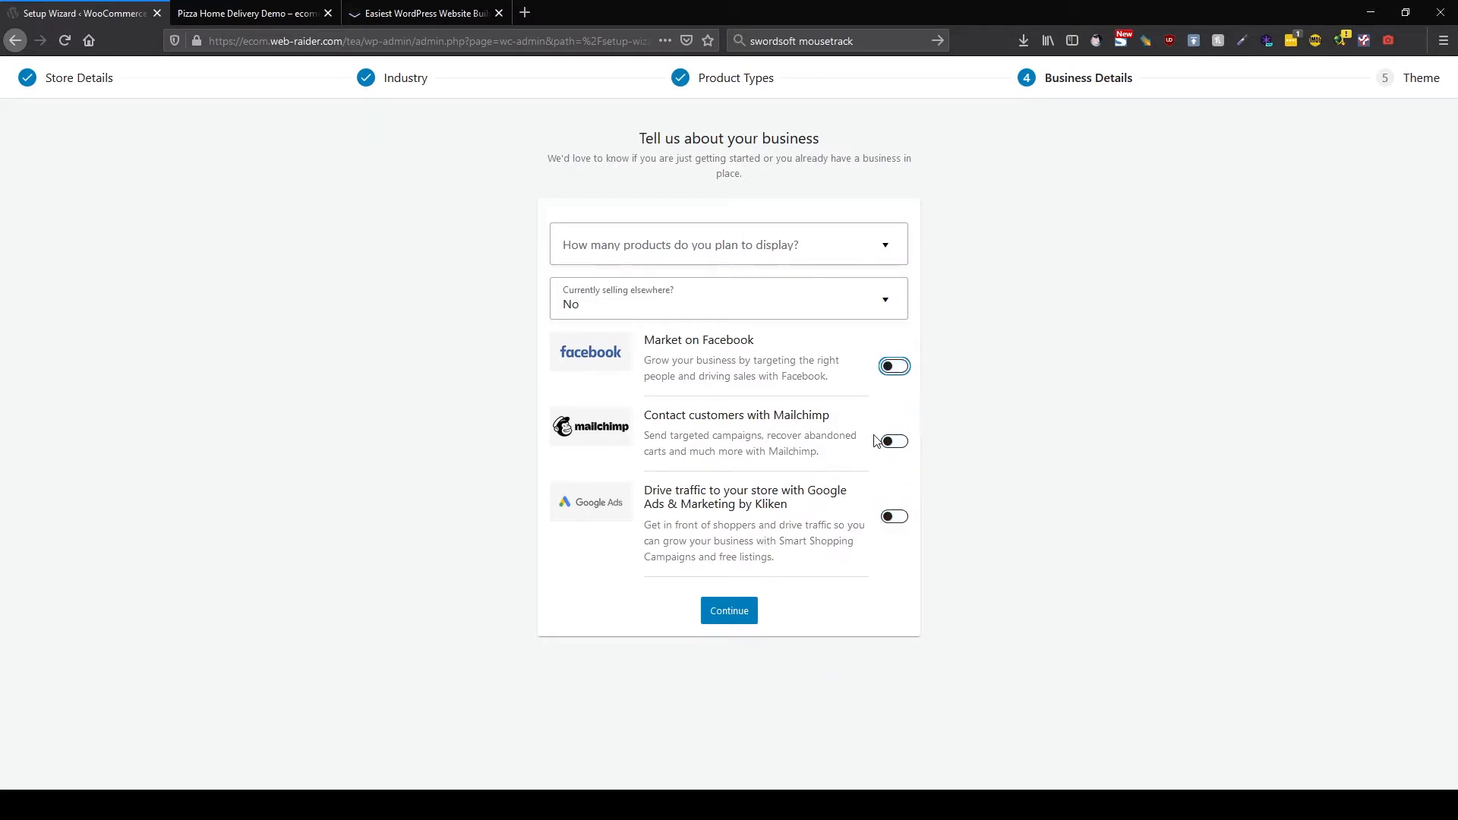
Set the number of products planned for display to 1 - 10 and submit the business details.
click(734, 252)
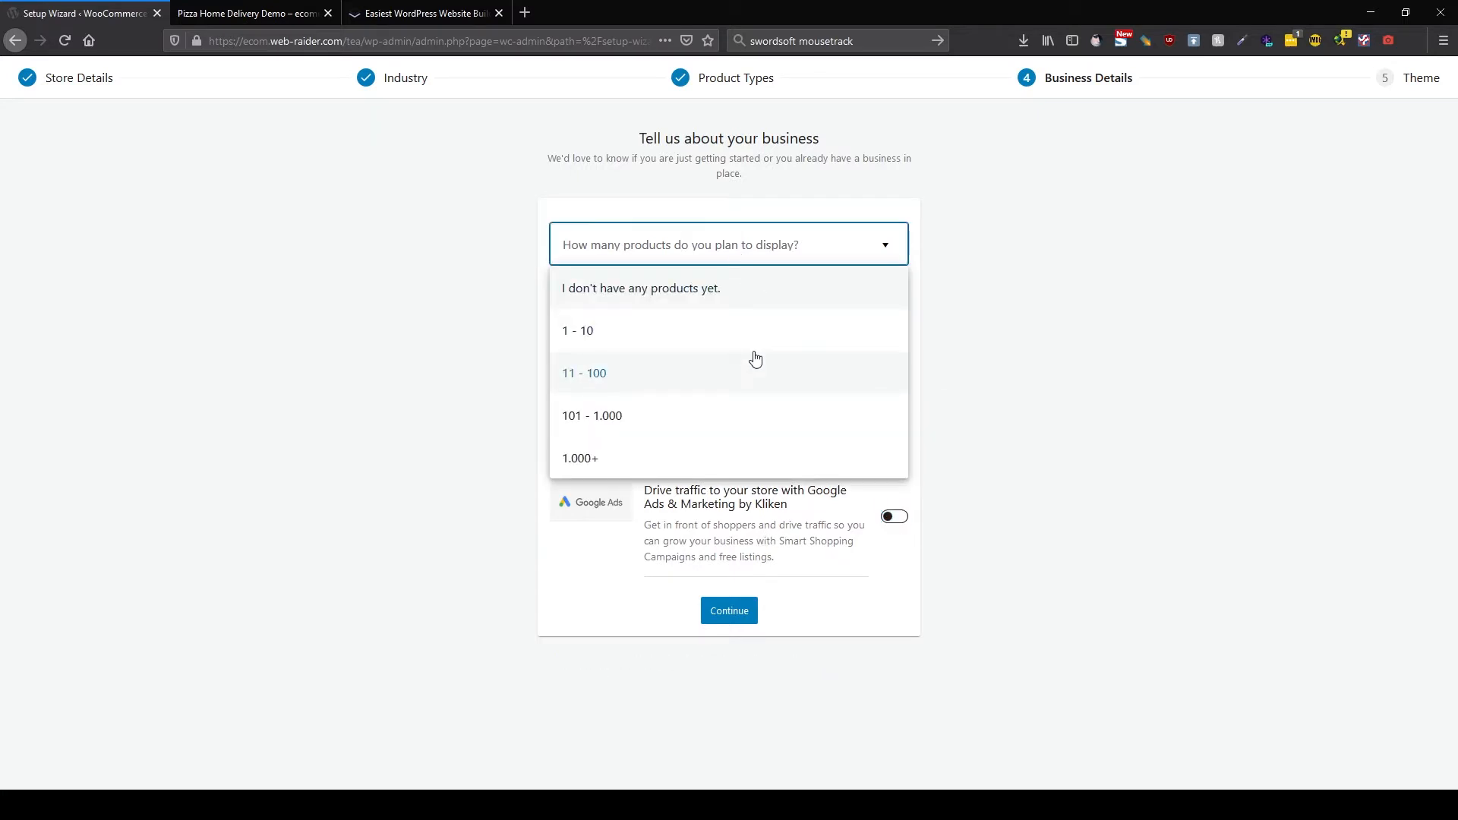
click(720, 332)
click(729, 611)
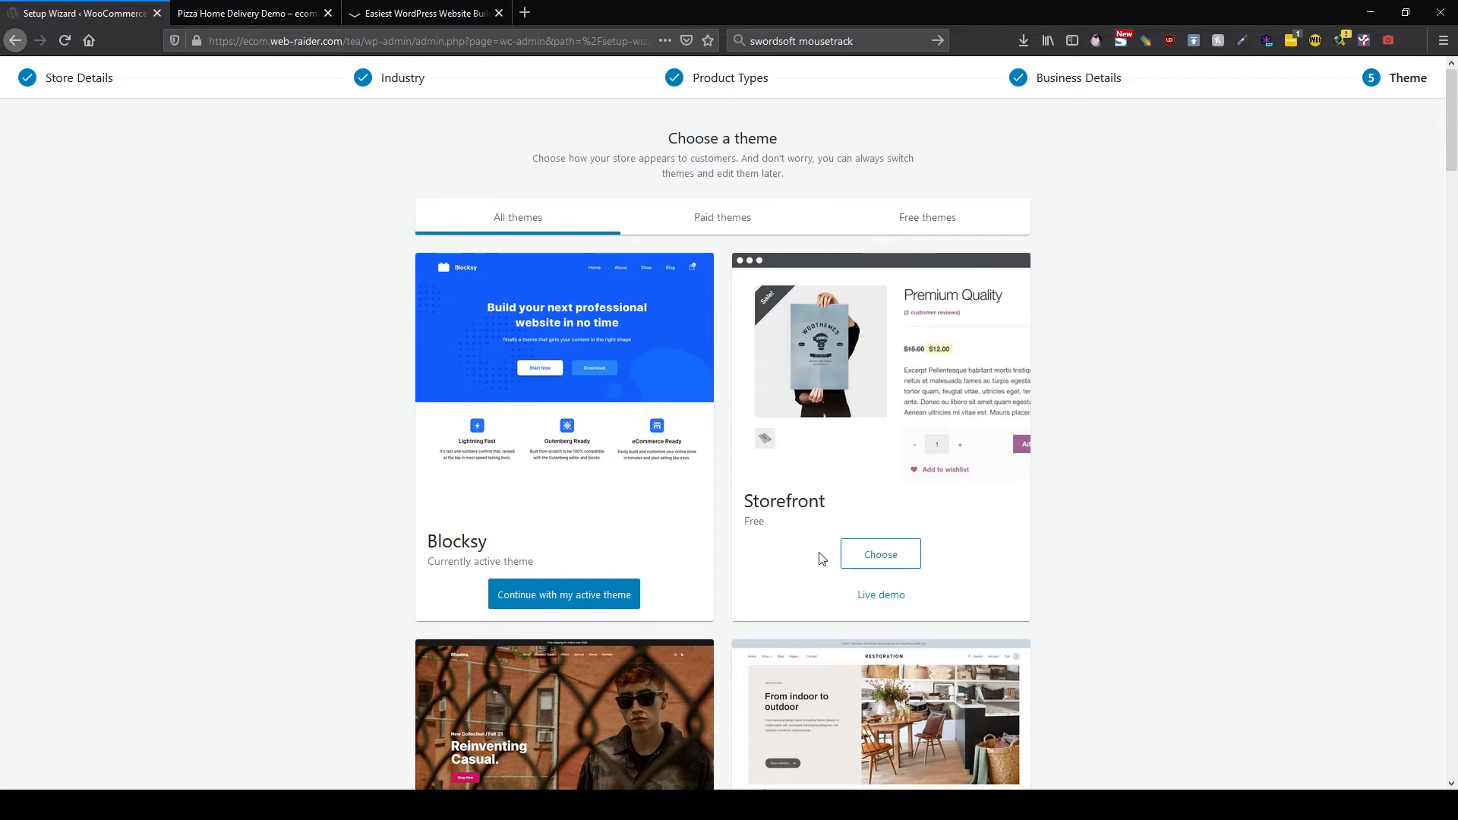
Finish the setup wizard with the active Blocksy theme, declining Jetpack and WooCommerce Shipping & Tax and dismissing the welcome message.
scroll(820, 558, down, 5)
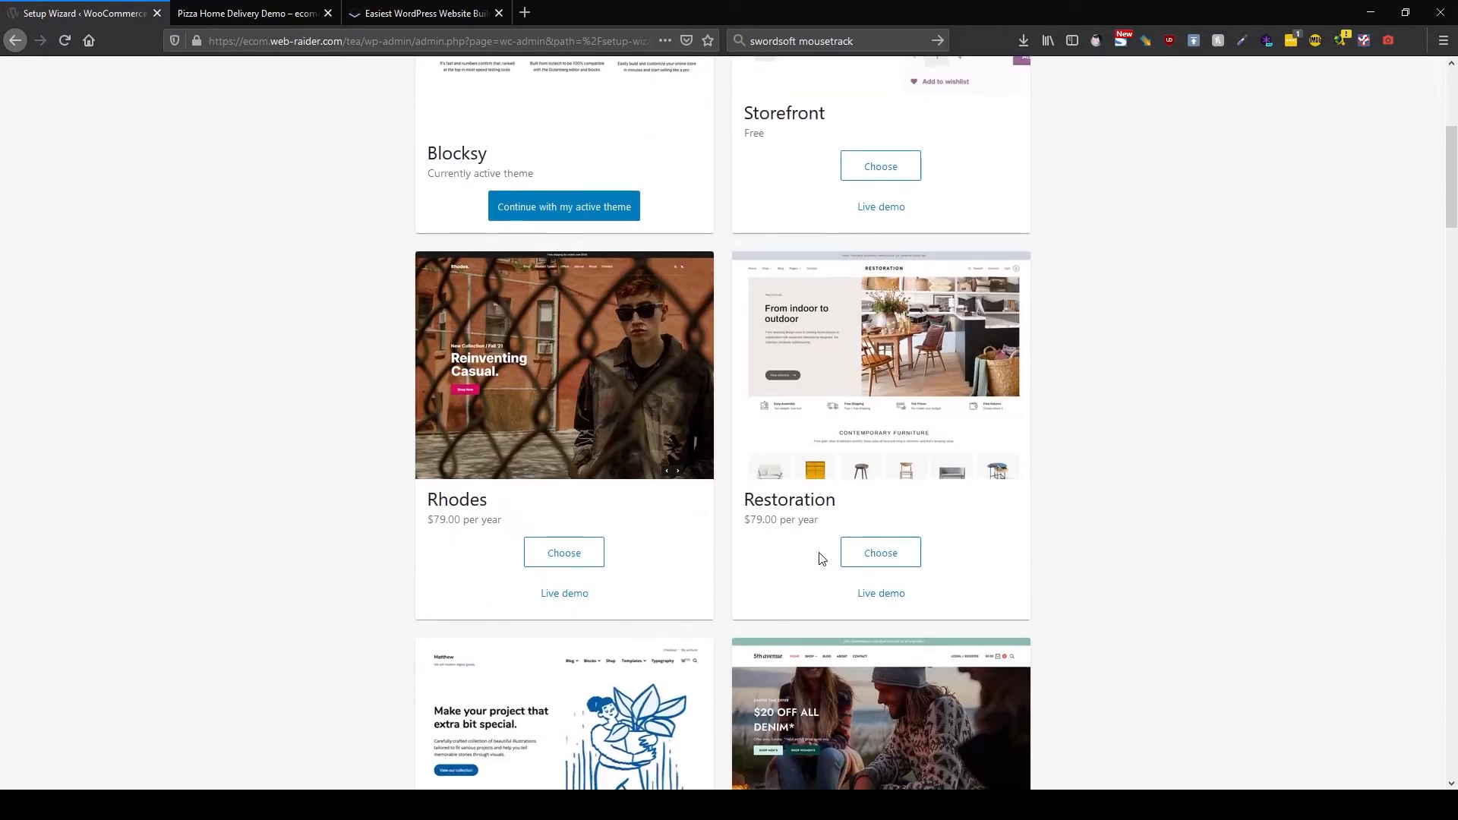
scroll(821, 558, down, 3)
scroll(824, 558, up, 8)
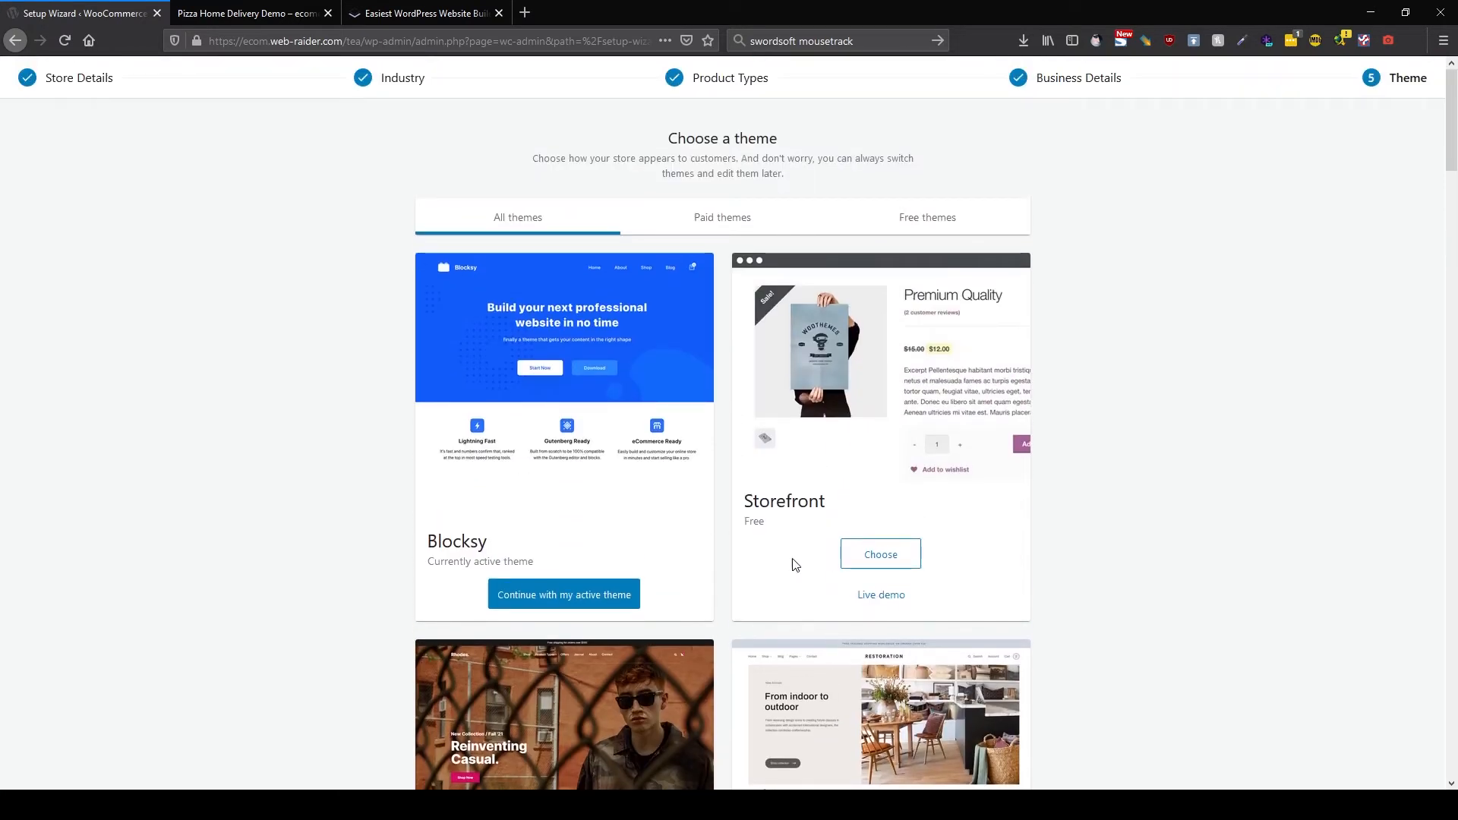
click(619, 600)
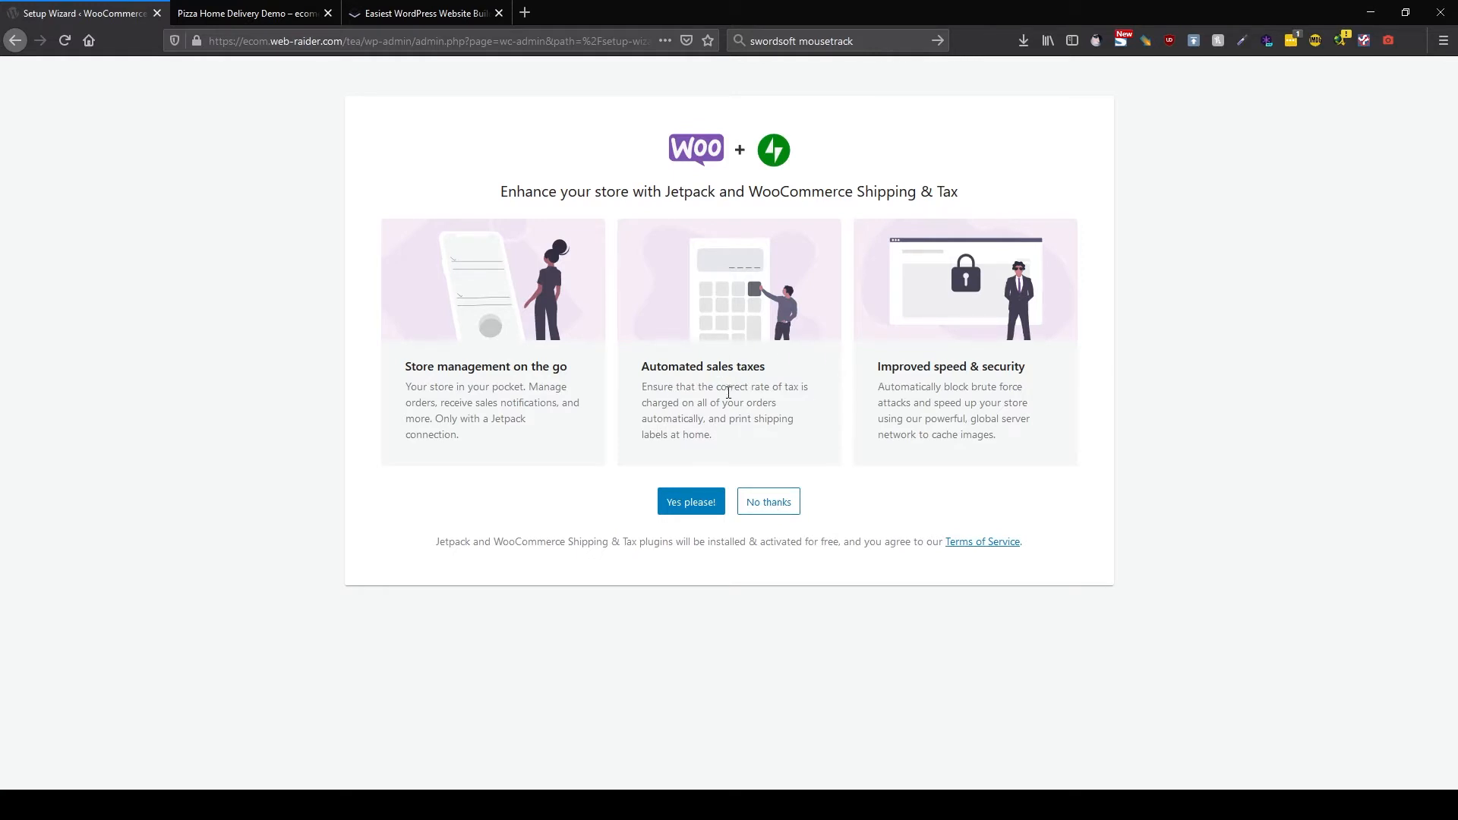
click(768, 504)
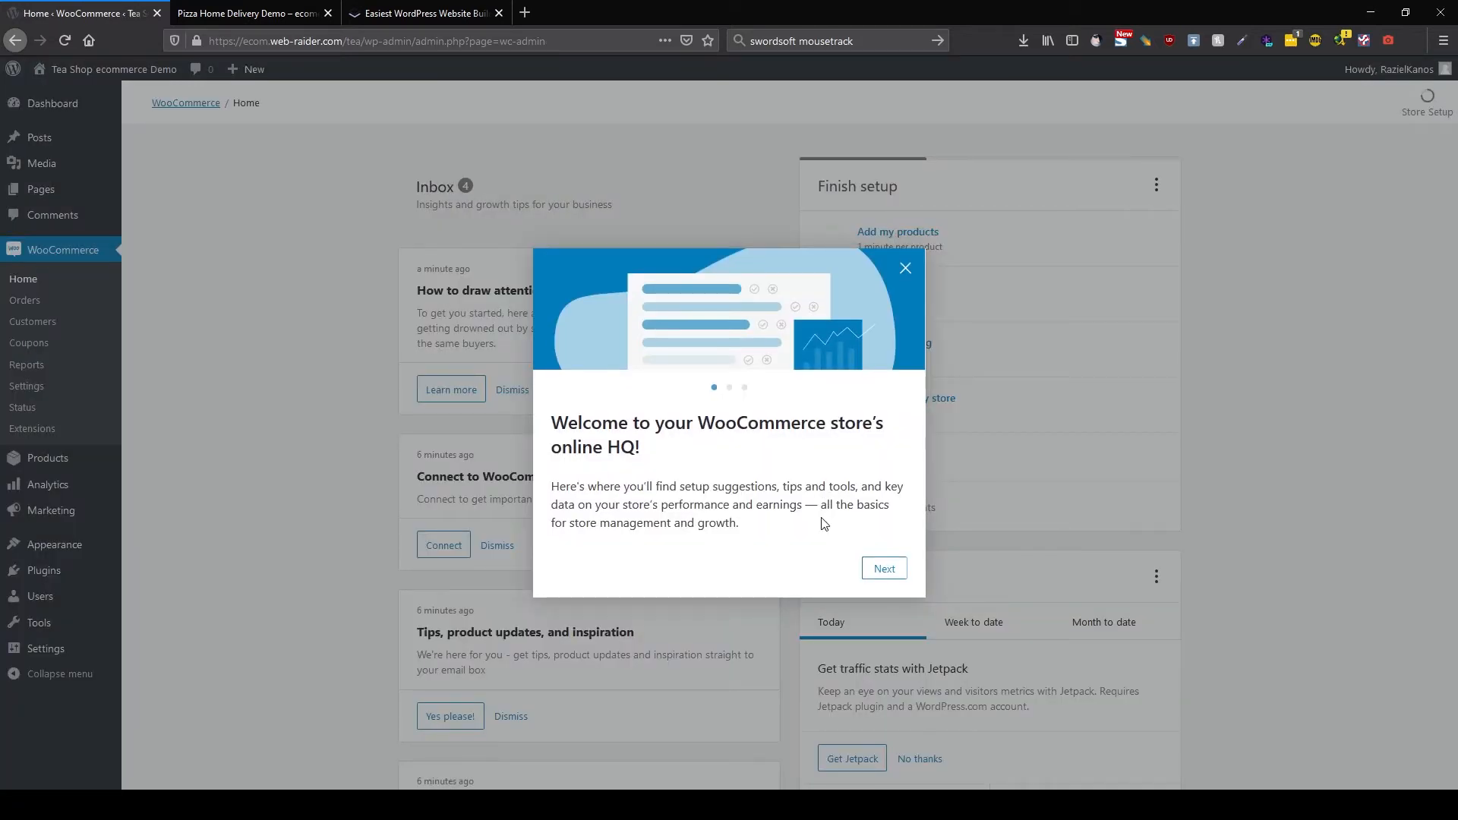
click(904, 268)
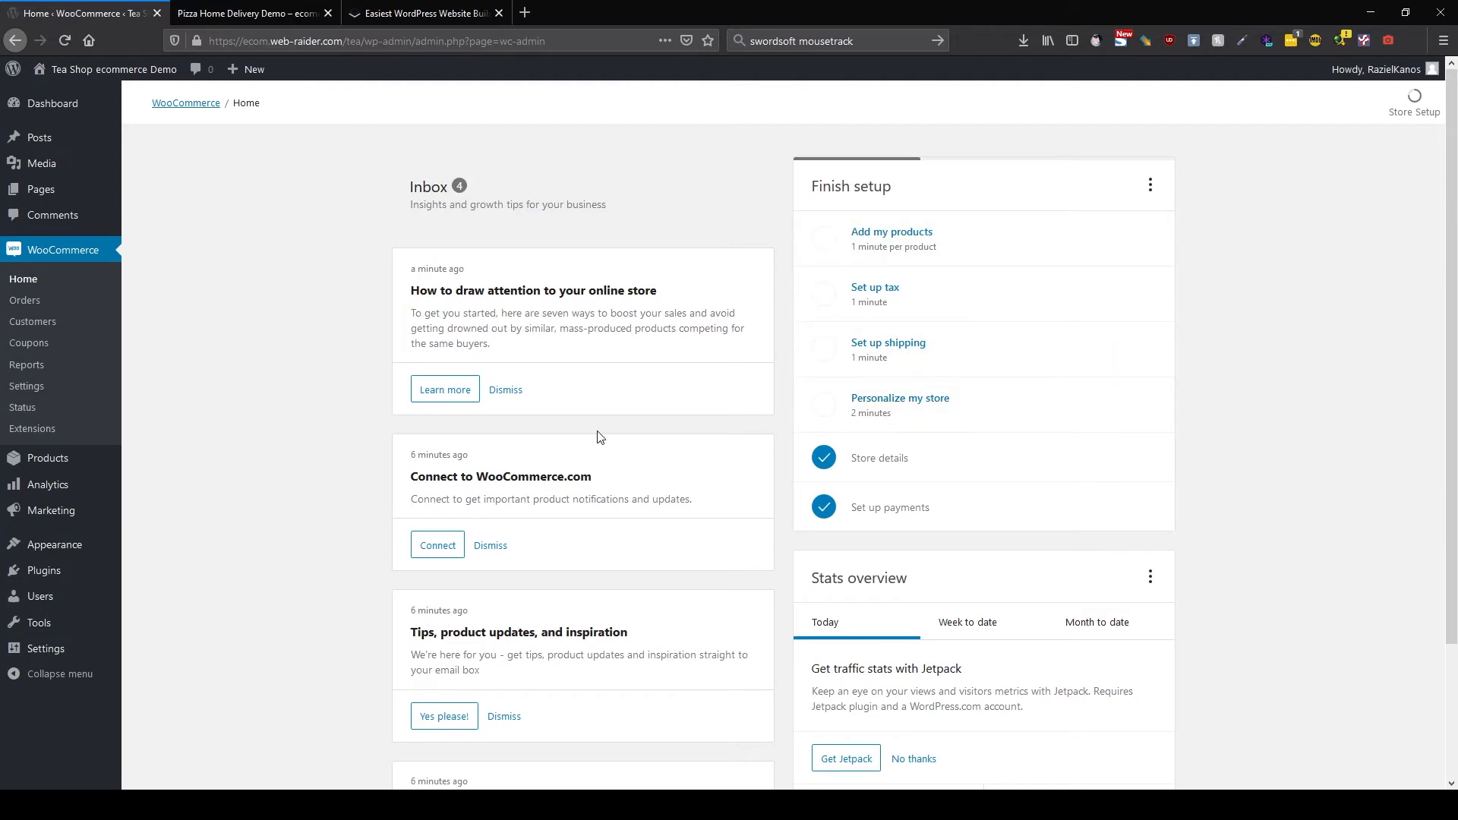
scroll(673, 494, down, 2)
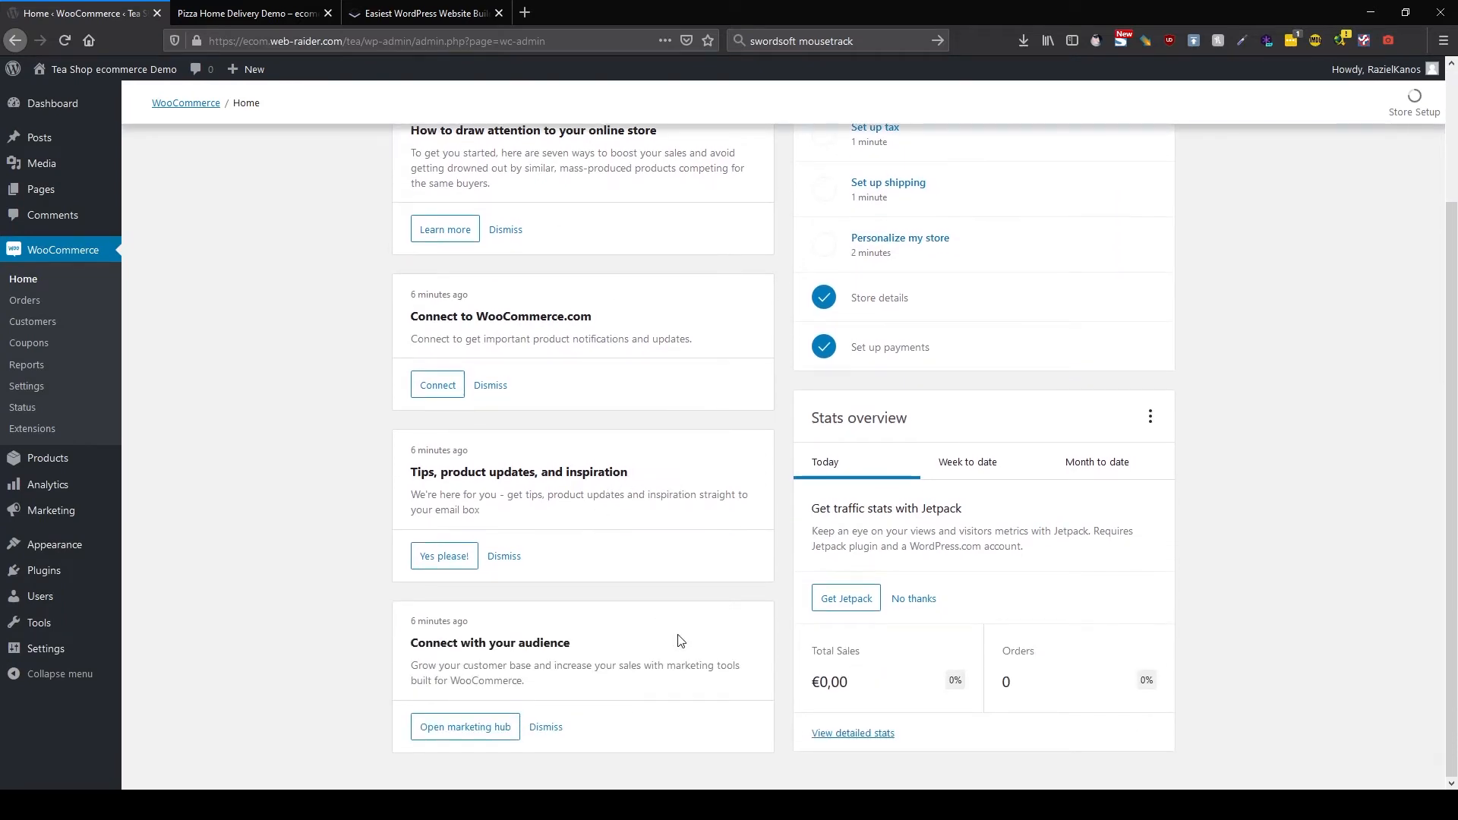
scroll(678, 640, up, 2)
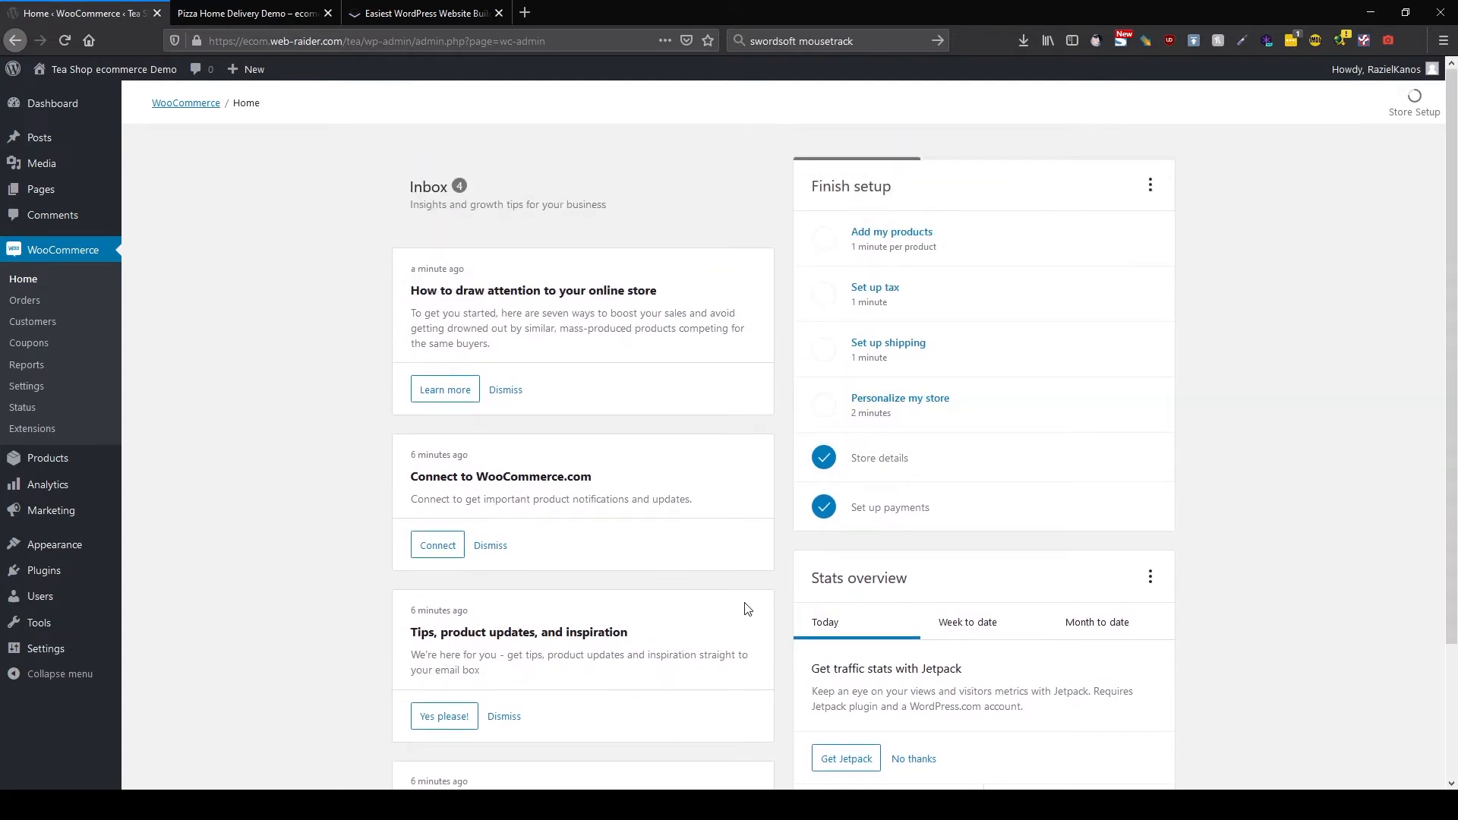
scroll(766, 625, down, 2)
scroll(766, 626, up, 2)
Enable tax rates and calculations and sequential coupon discounts in the WooCommerce general settings, and save the changes.
click(25, 387)
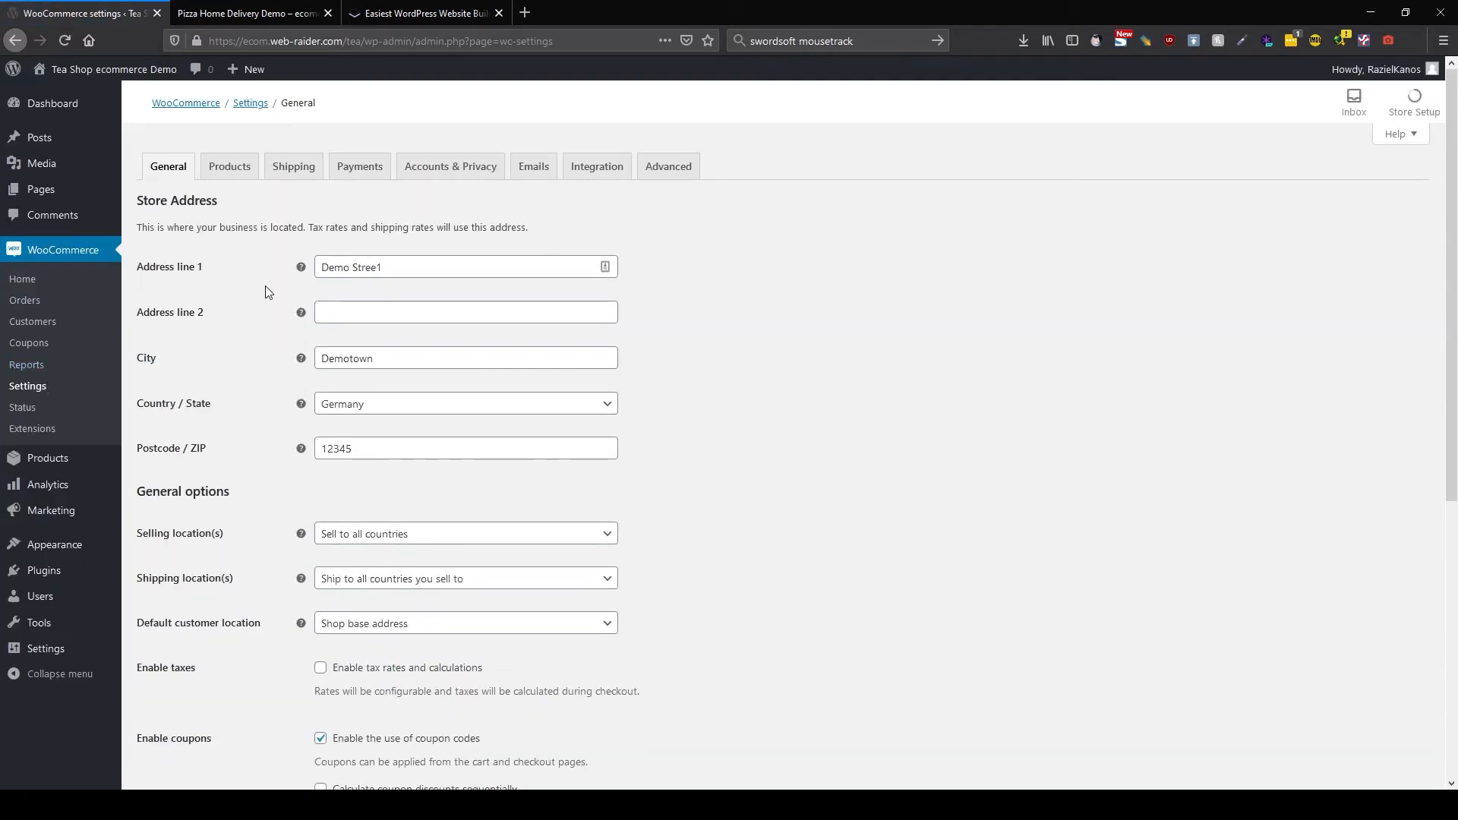
scroll(221, 509, down, 4)
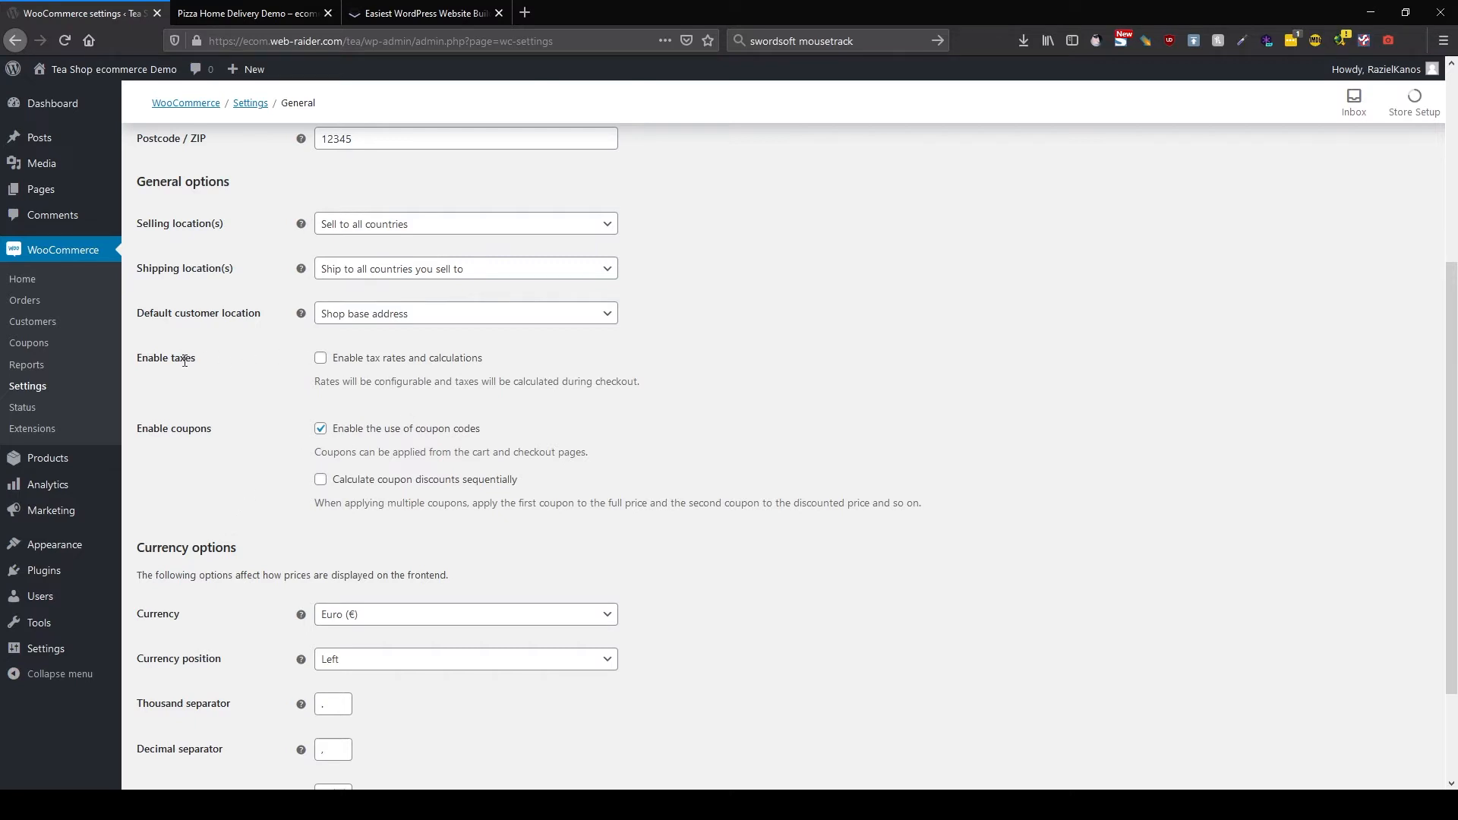
click(323, 368)
click(373, 481)
scroll(350, 485, down, 3)
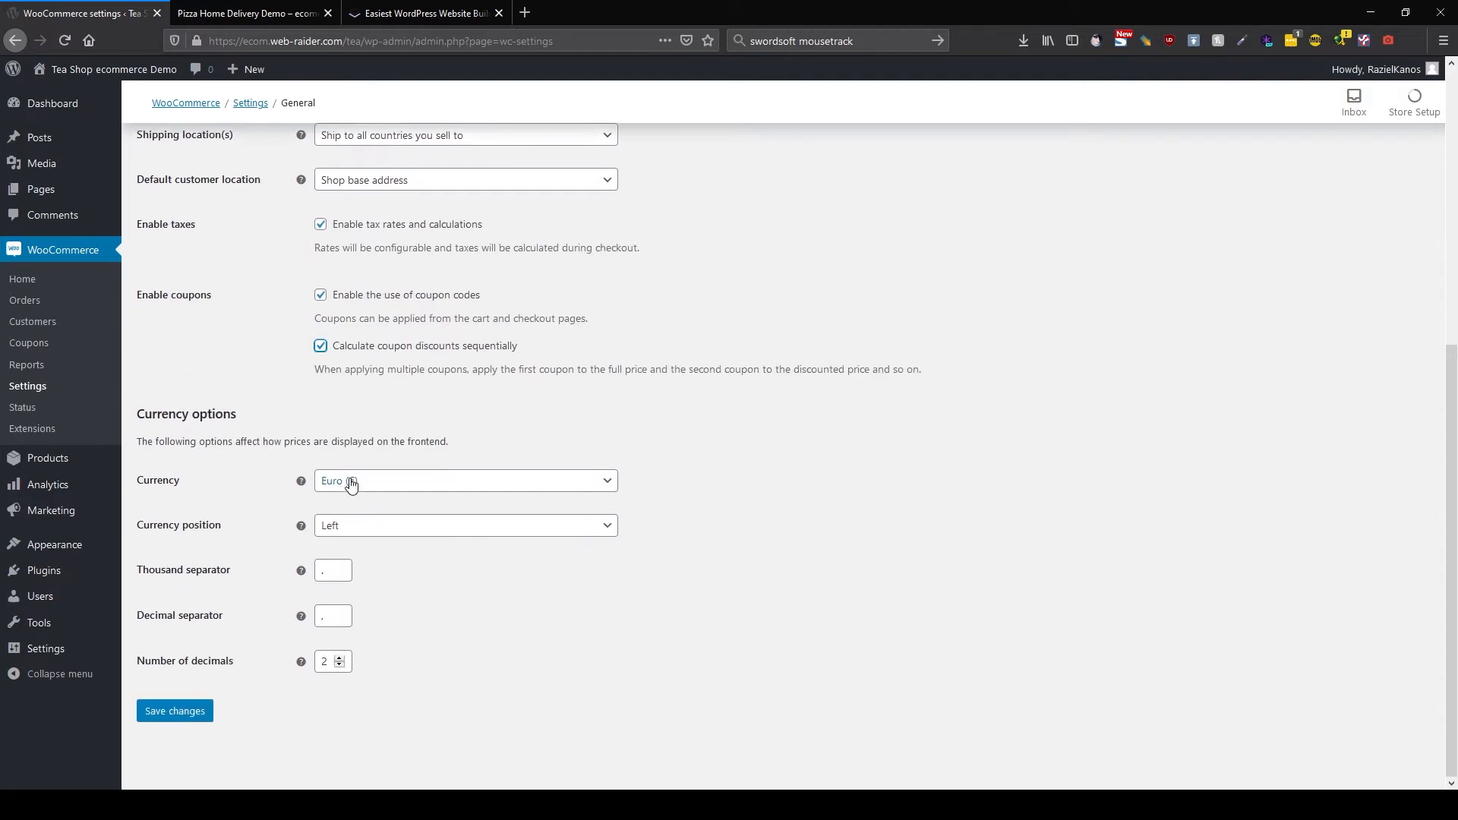
click(183, 724)
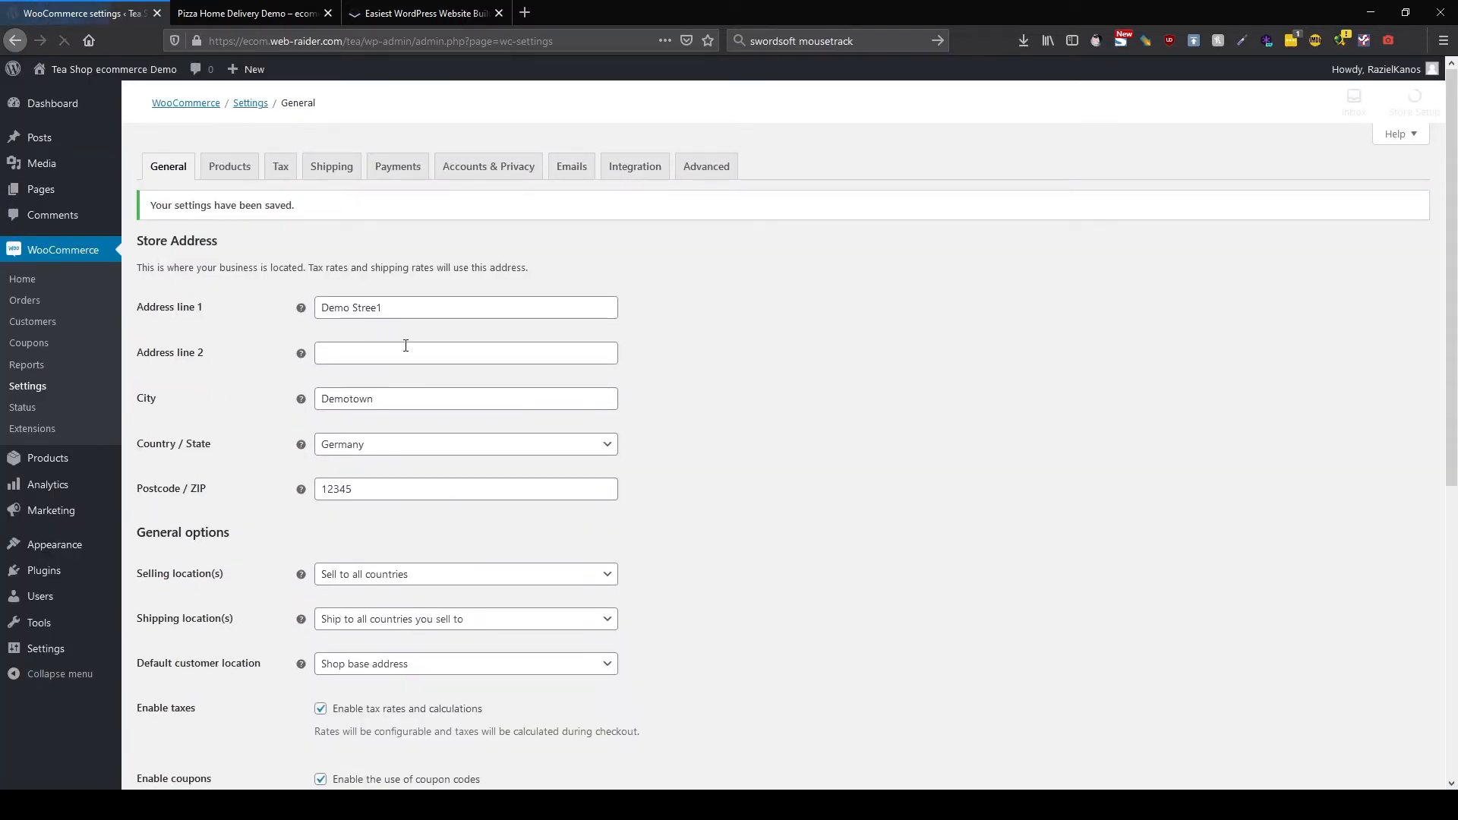
Look through the default customer location options and keep Shop base address selected.
scroll(408, 342, down, 4)
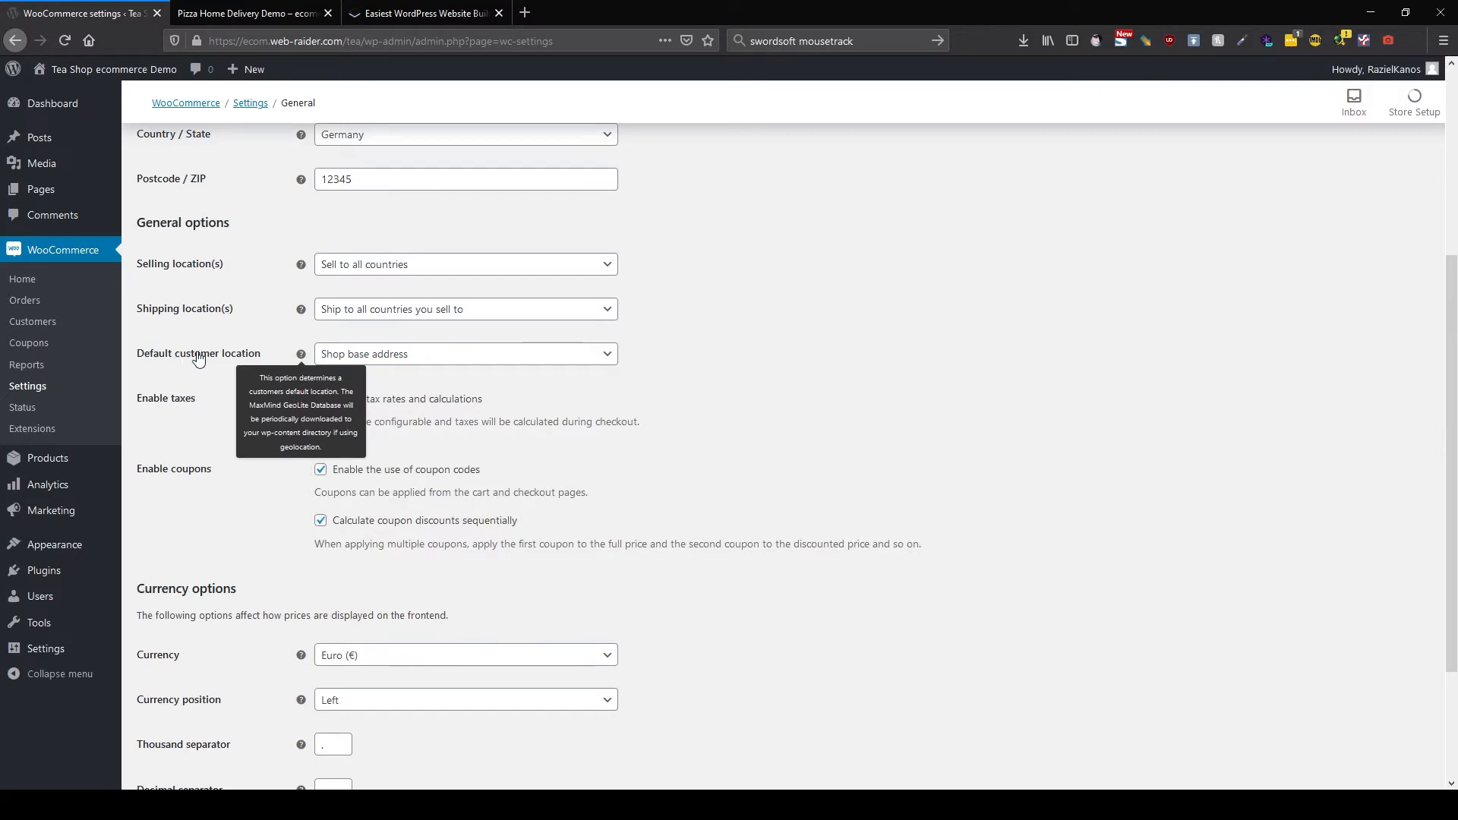
click(422, 356)
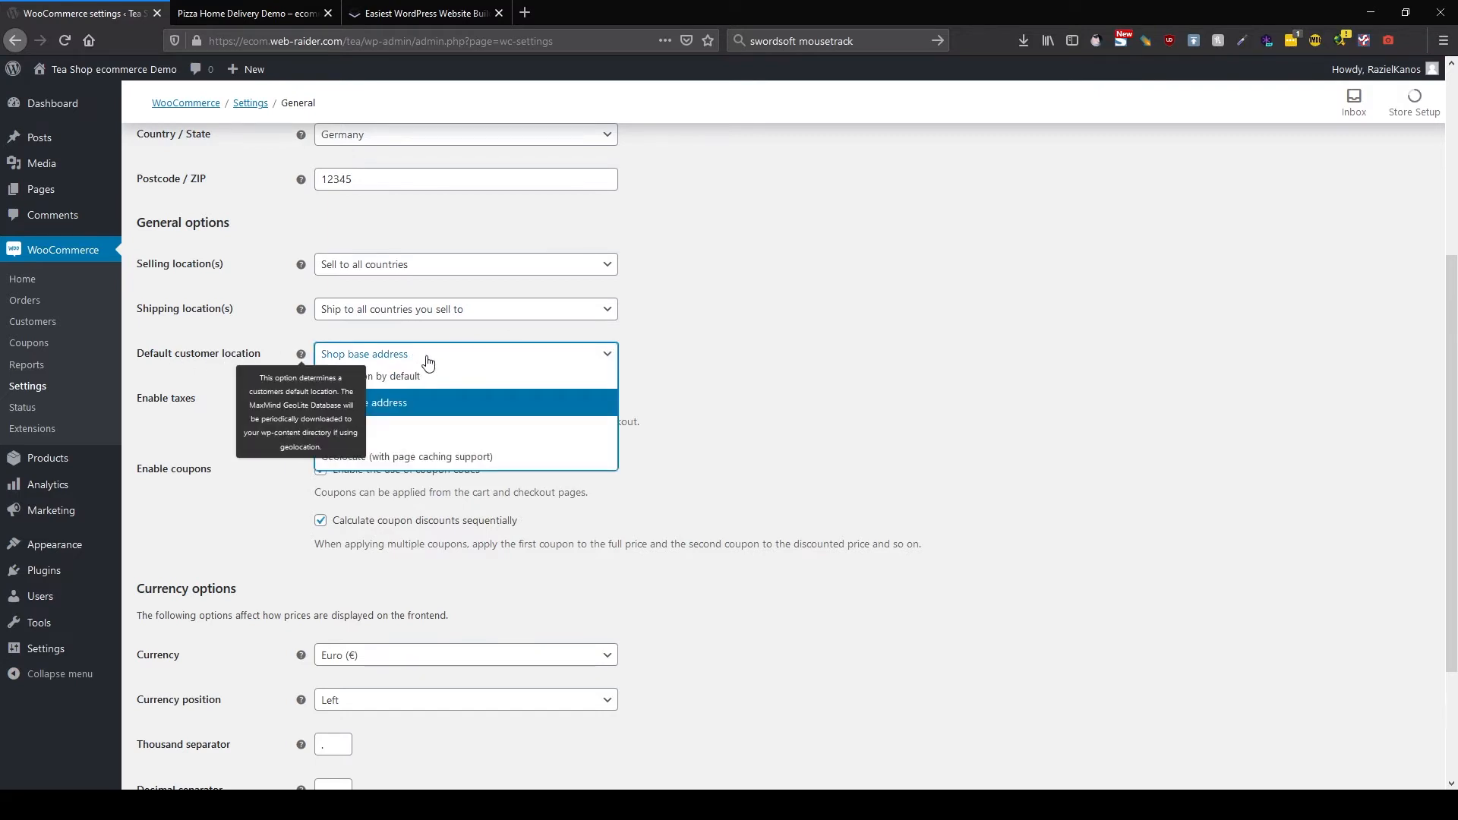
click(505, 420)
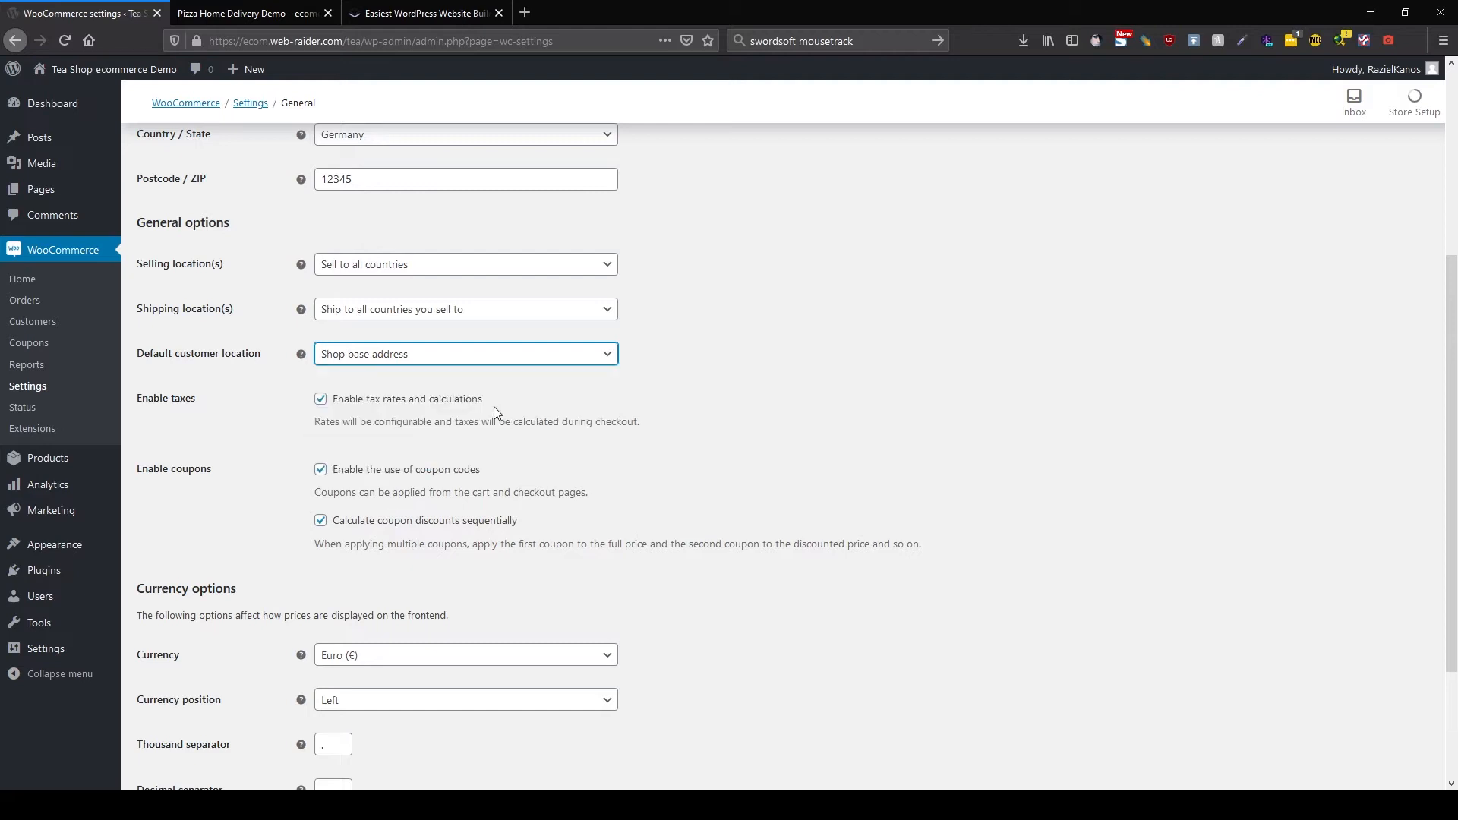
Try Geolocate as the default customer location and switch it back to Shop base address.
click(344, 363)
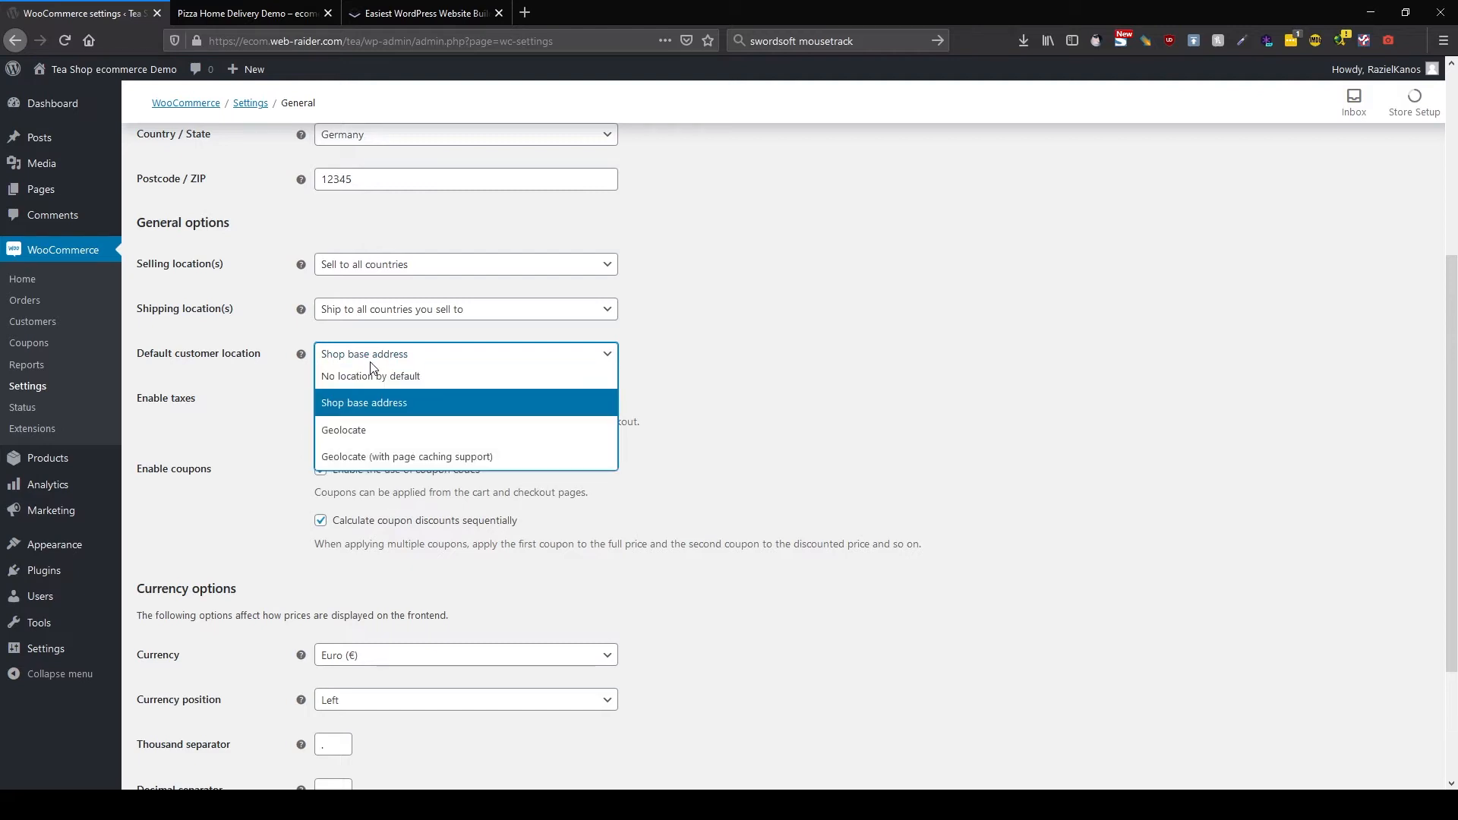
click(431, 431)
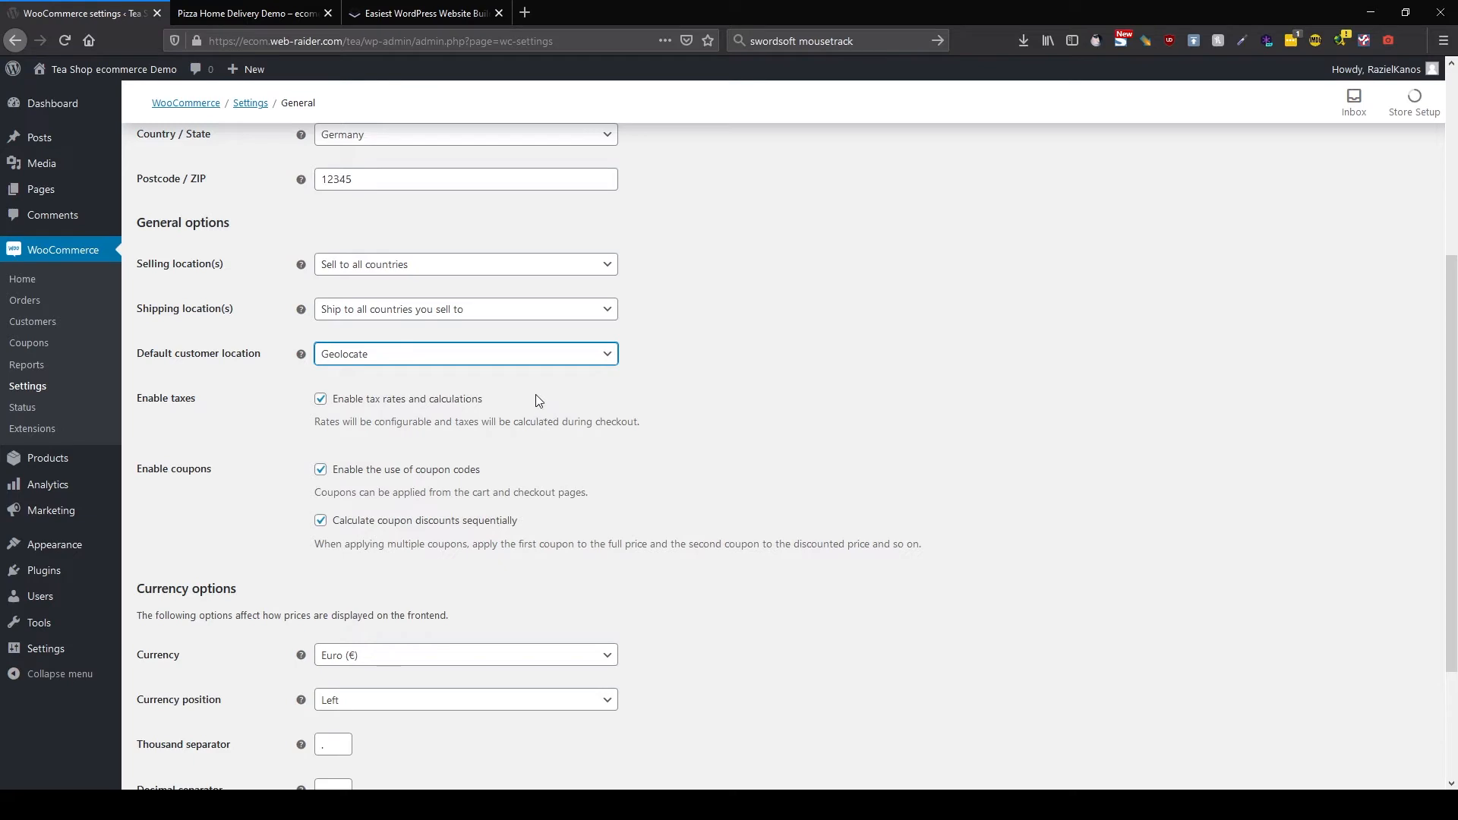
click(499, 355)
click(425, 408)
scroll(534, 420, down, 2)
scroll(554, 422, up, 5)
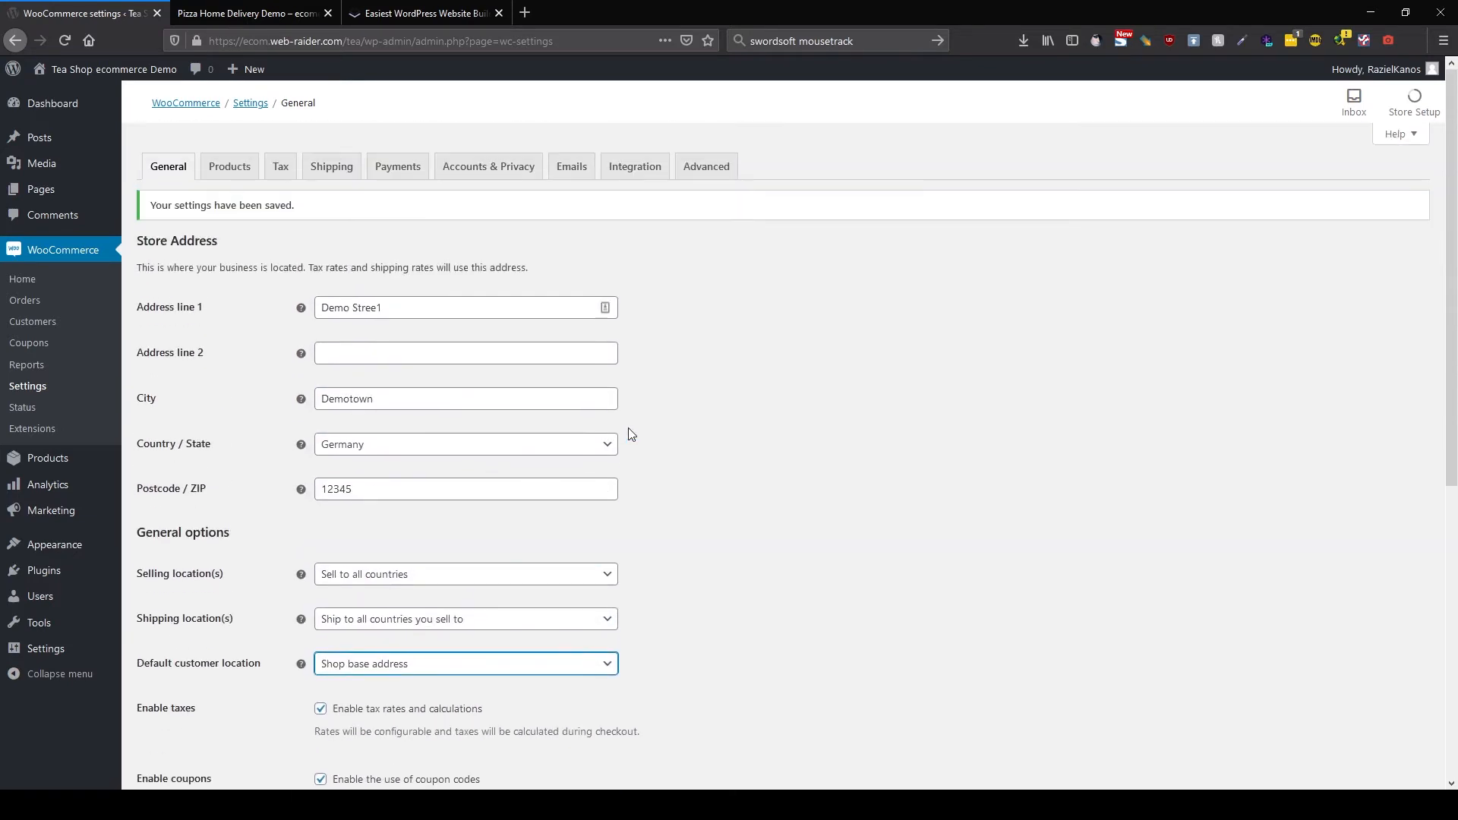
In the WooCommerce product settings, allow reviews only from verified owners and save the changes.
click(224, 166)
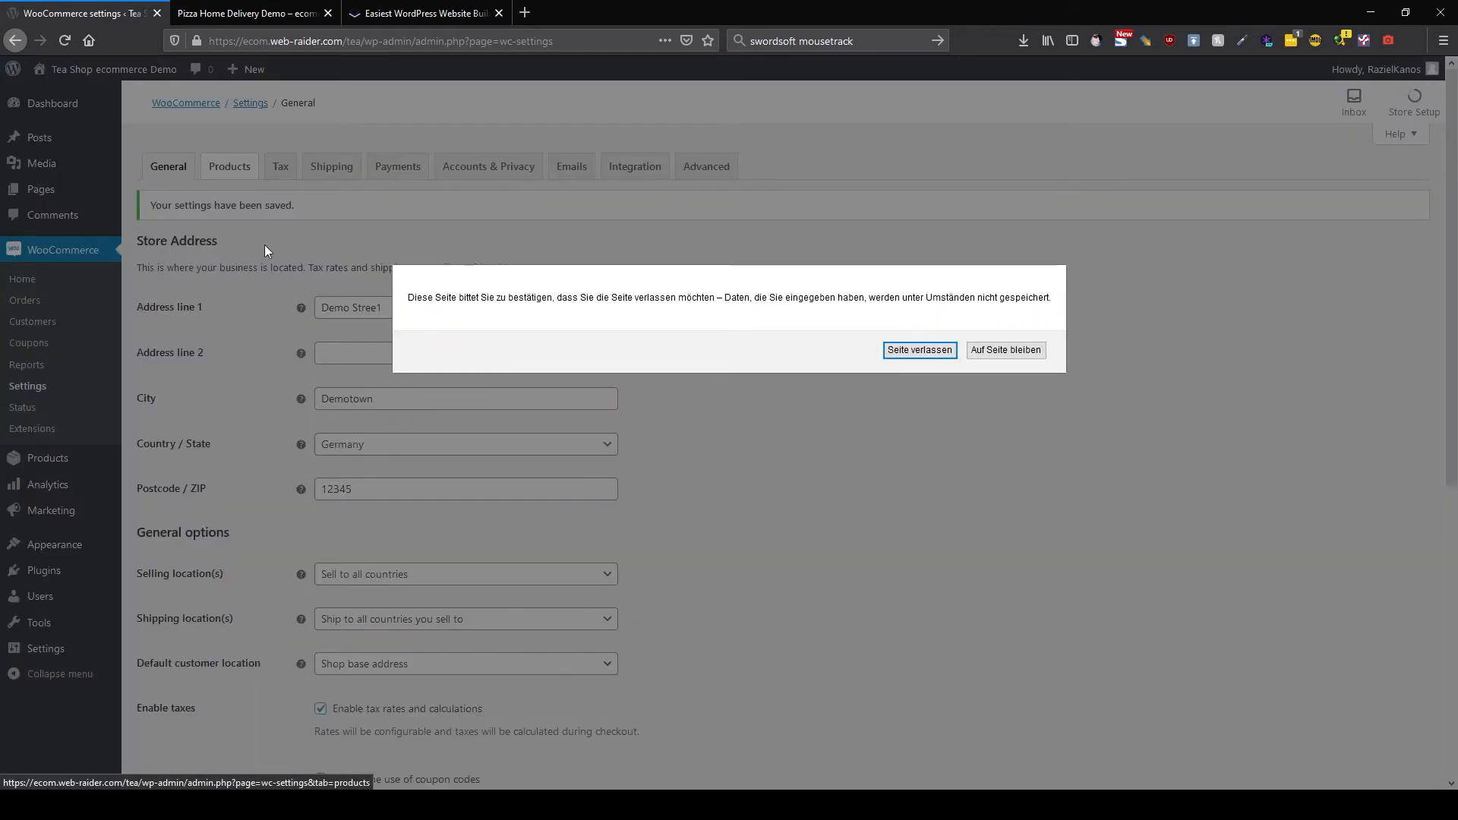
click(922, 356)
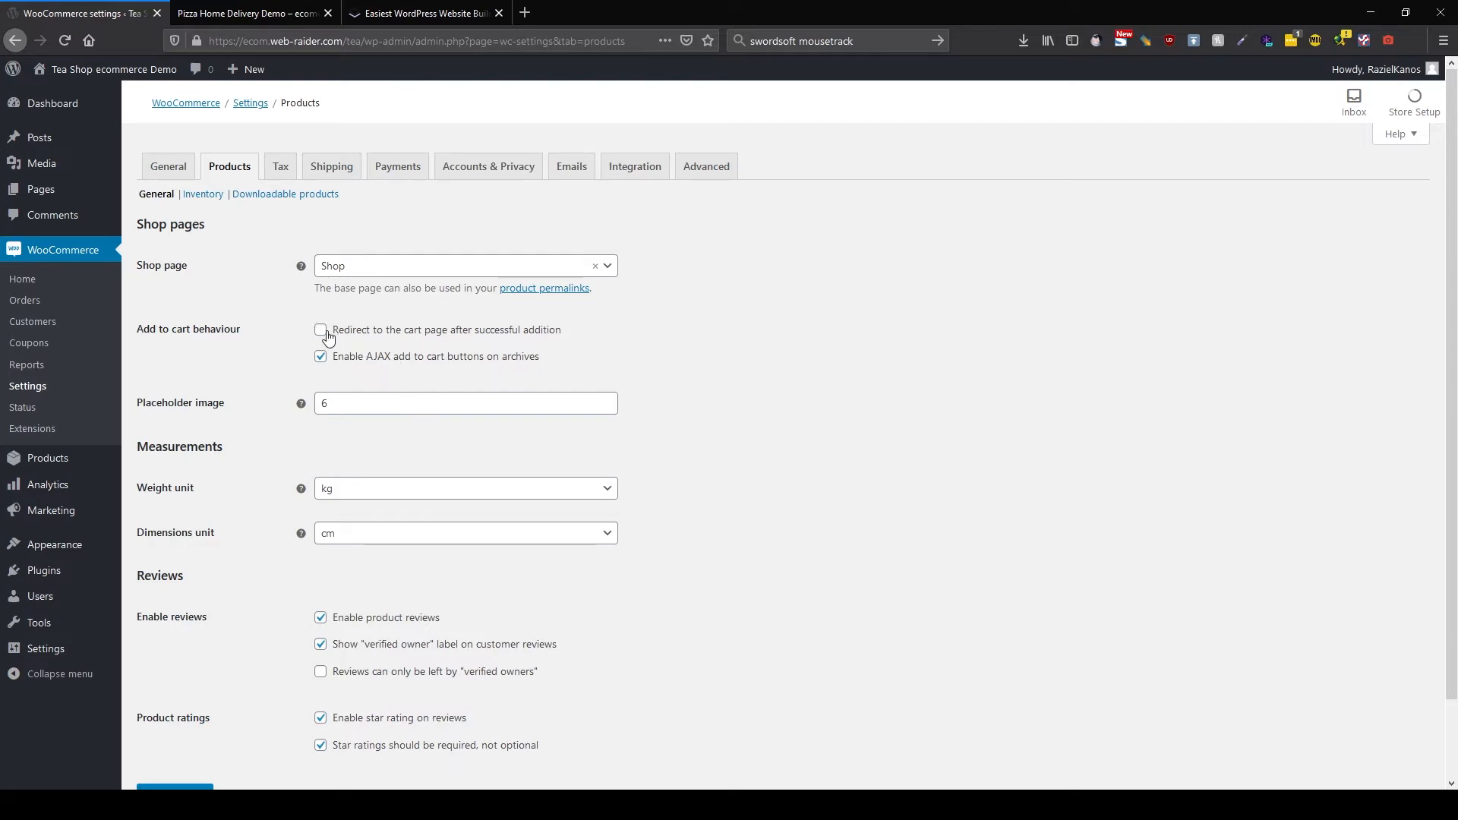
scroll(417, 446, down, 2)
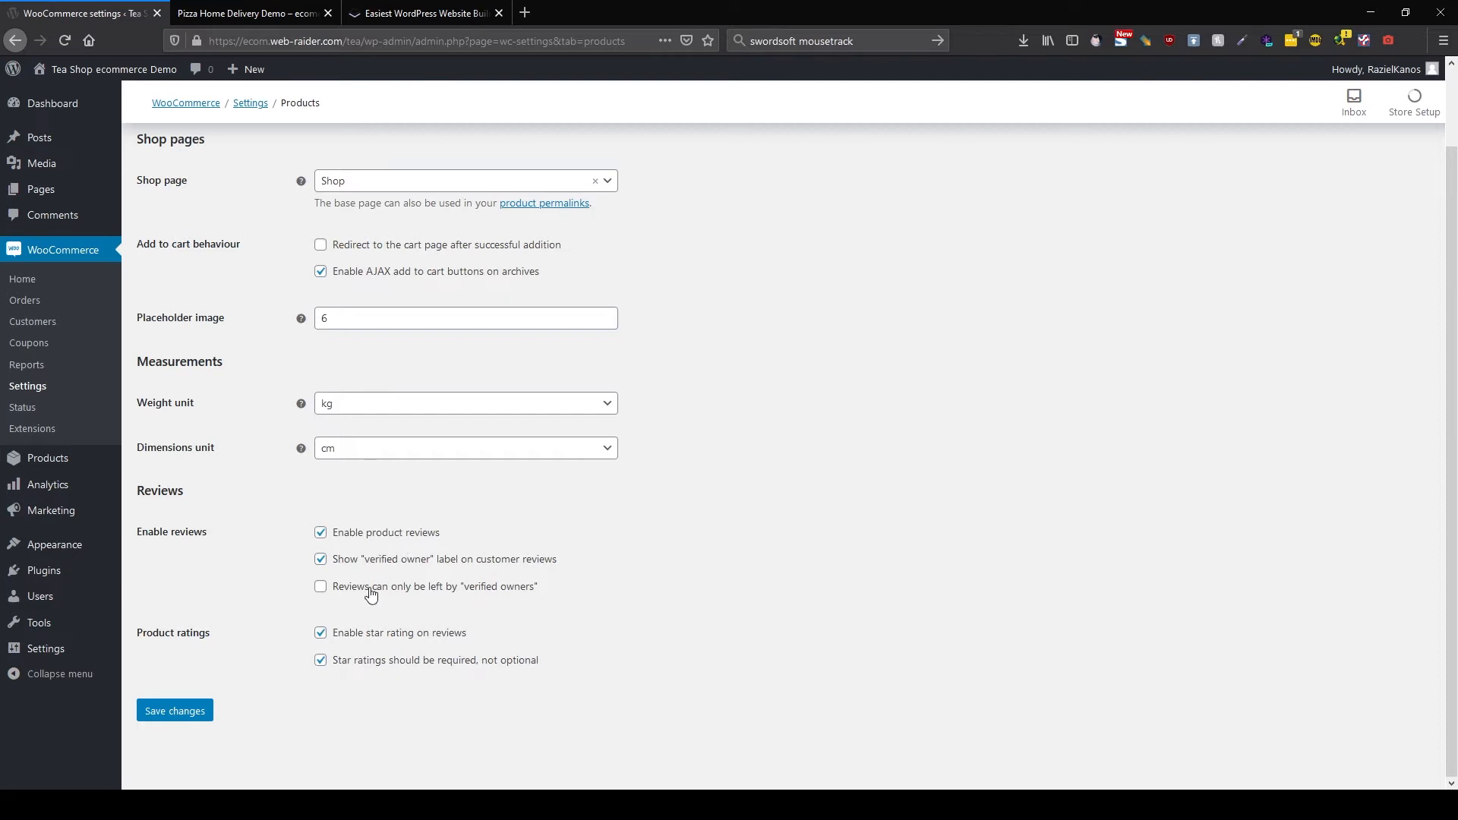
click(321, 589)
click(321, 588)
click(322, 592)
click(184, 712)
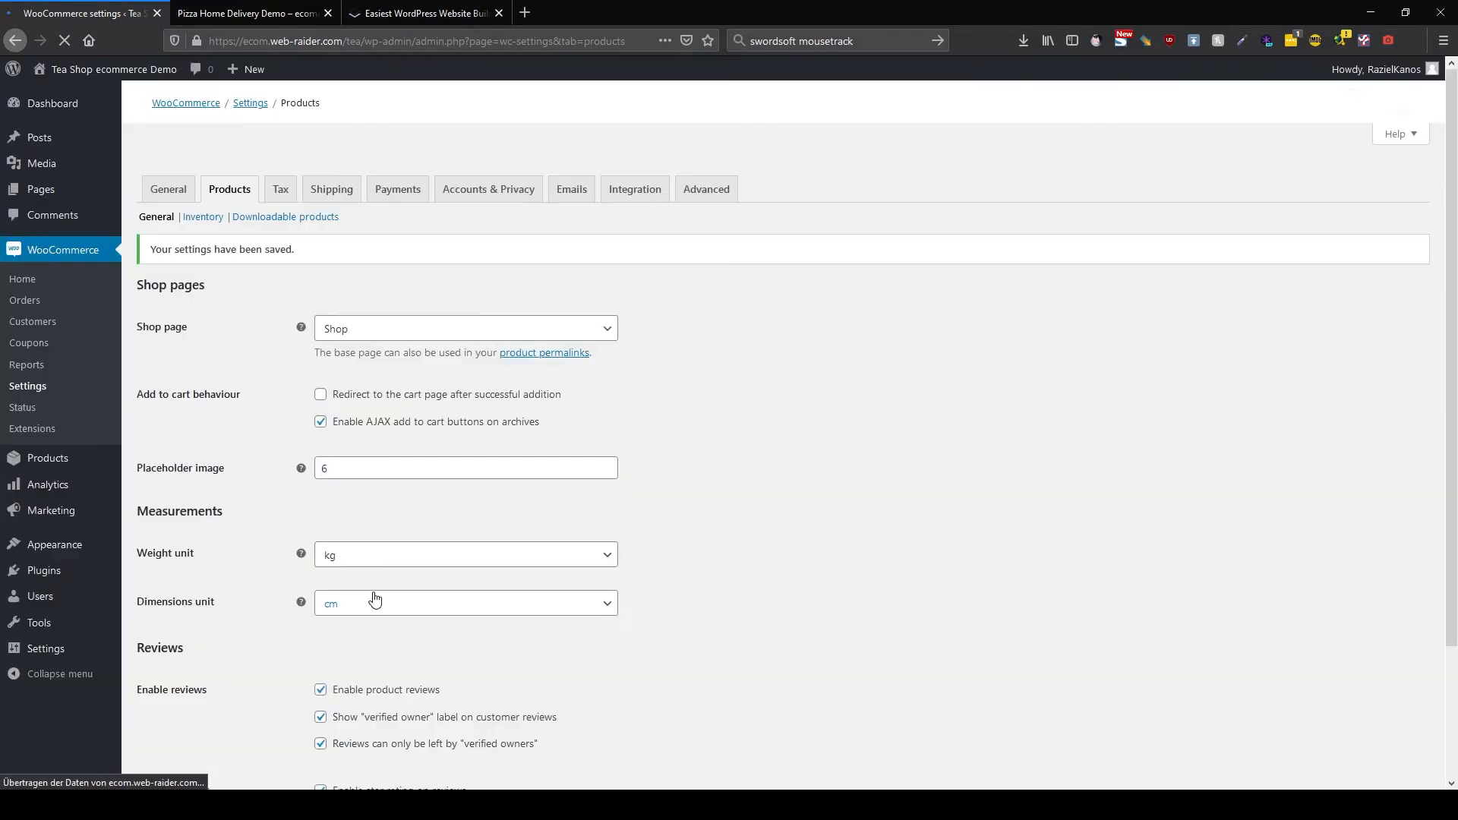
In the downloadable products settings, keep Force downloads as the file download method, require login for downloads, and save the changes.
click(203, 194)
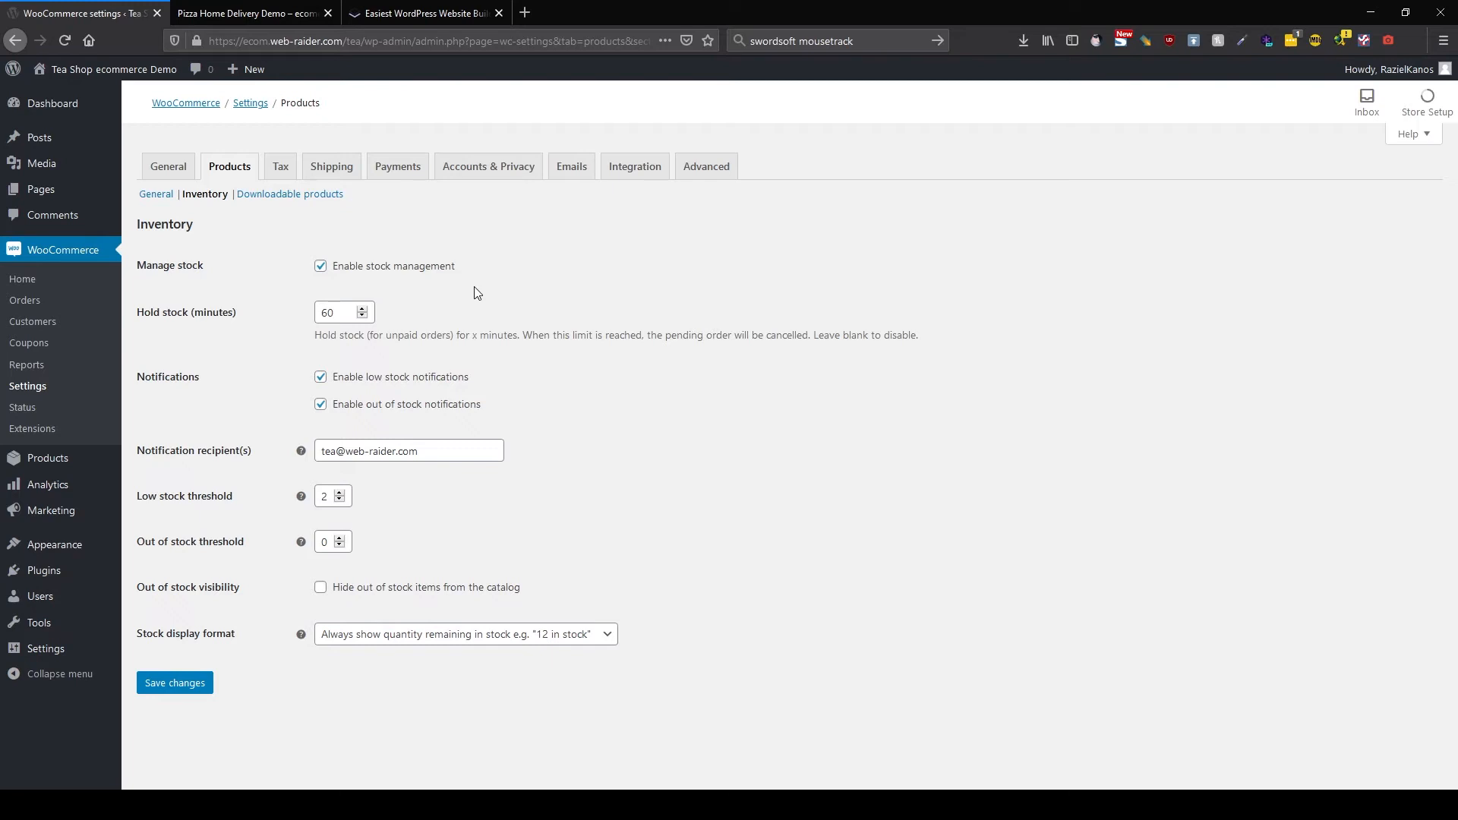
click(313, 196)
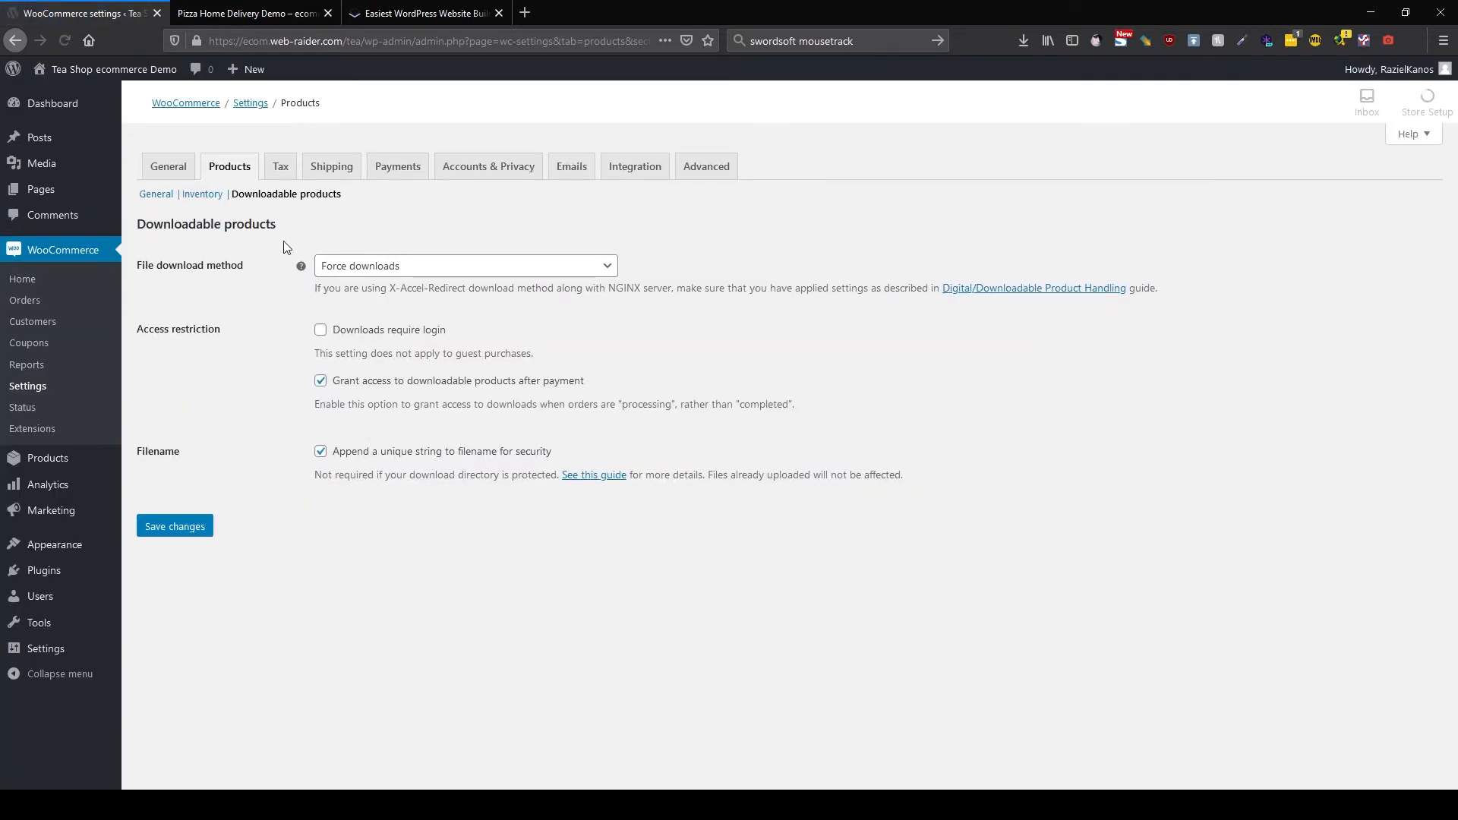
click(385, 266)
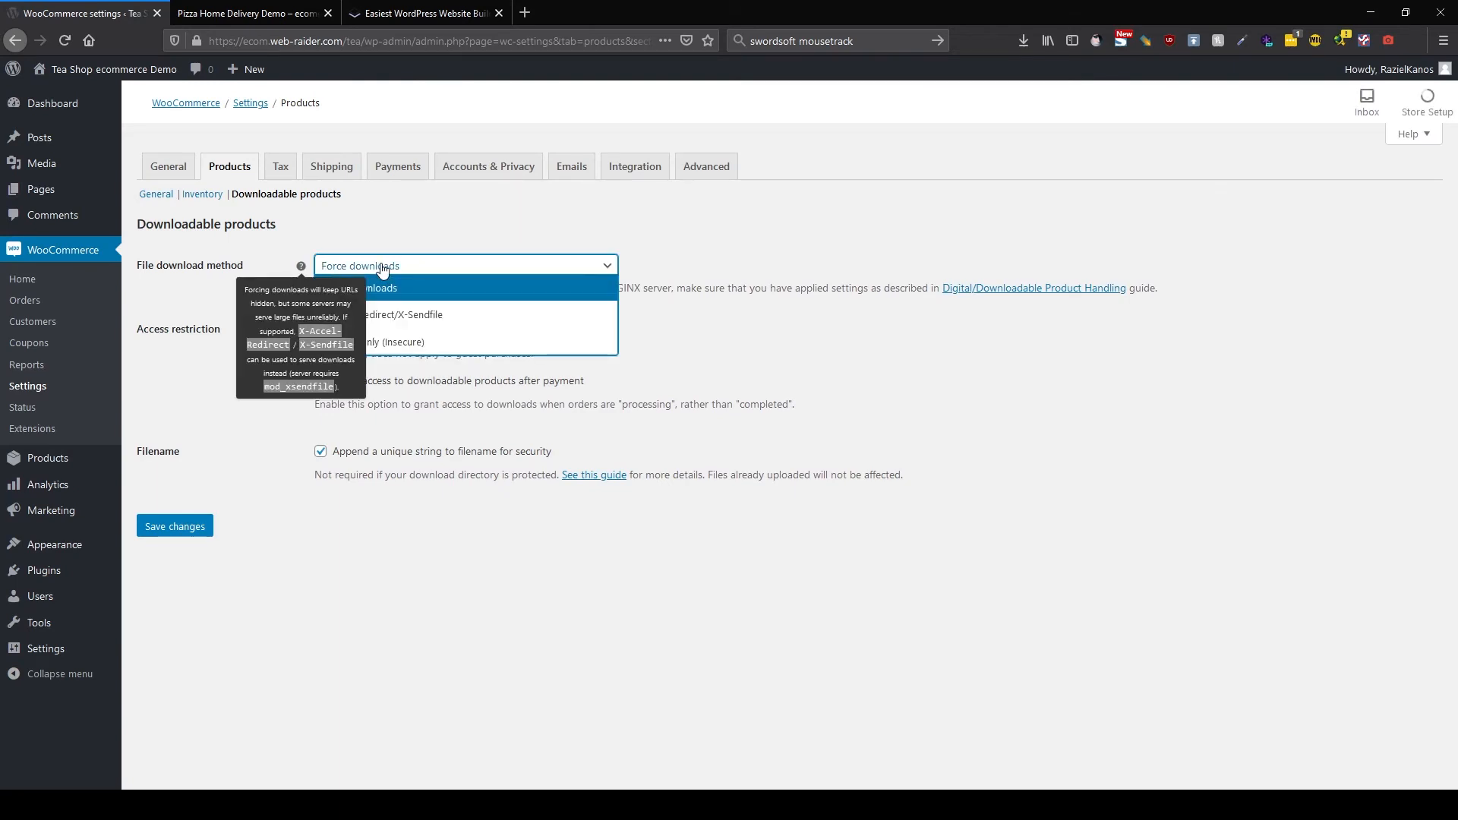
click(547, 326)
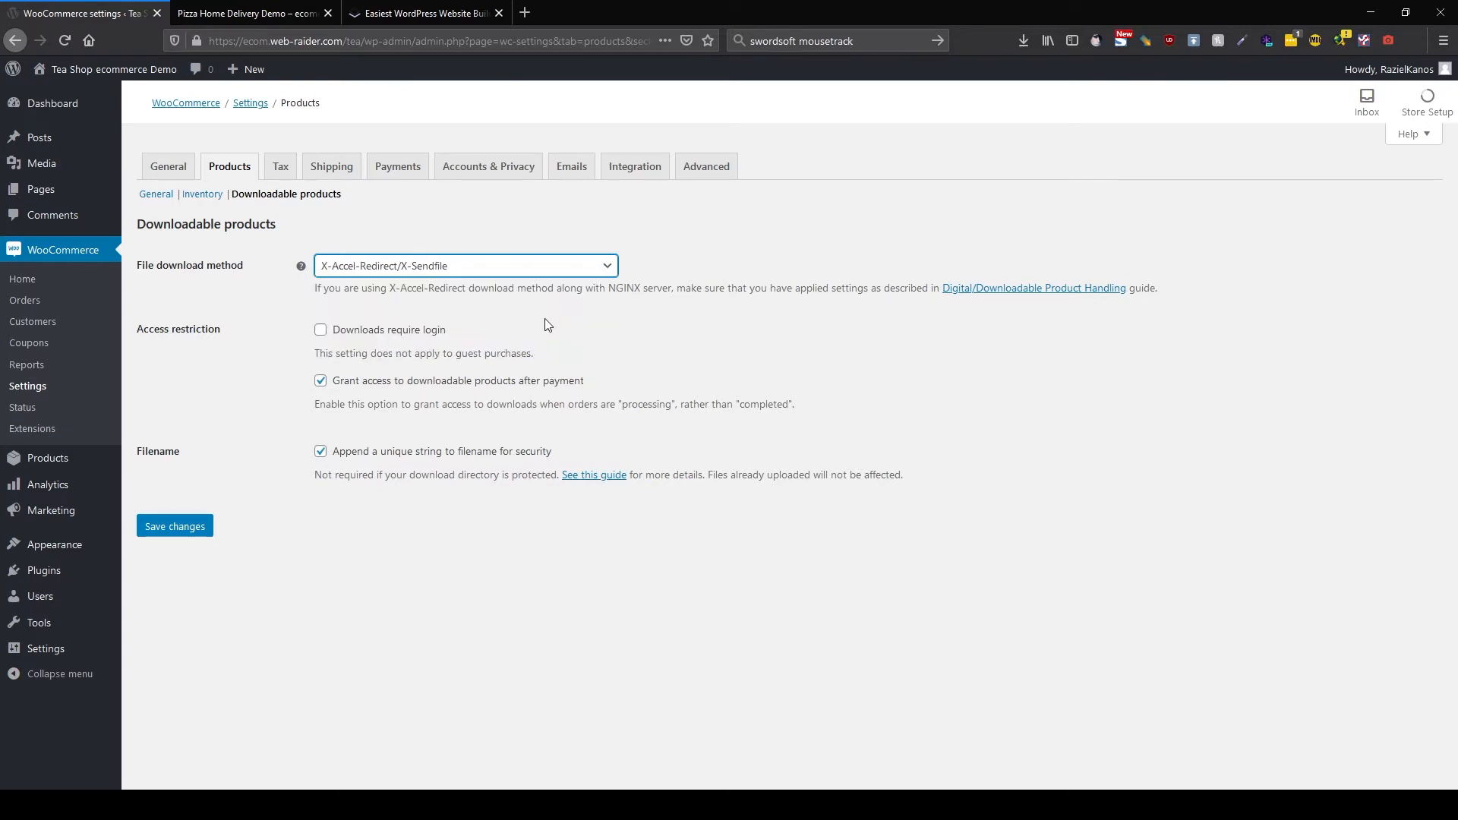
click(466, 273)
click(456, 291)
click(389, 331)
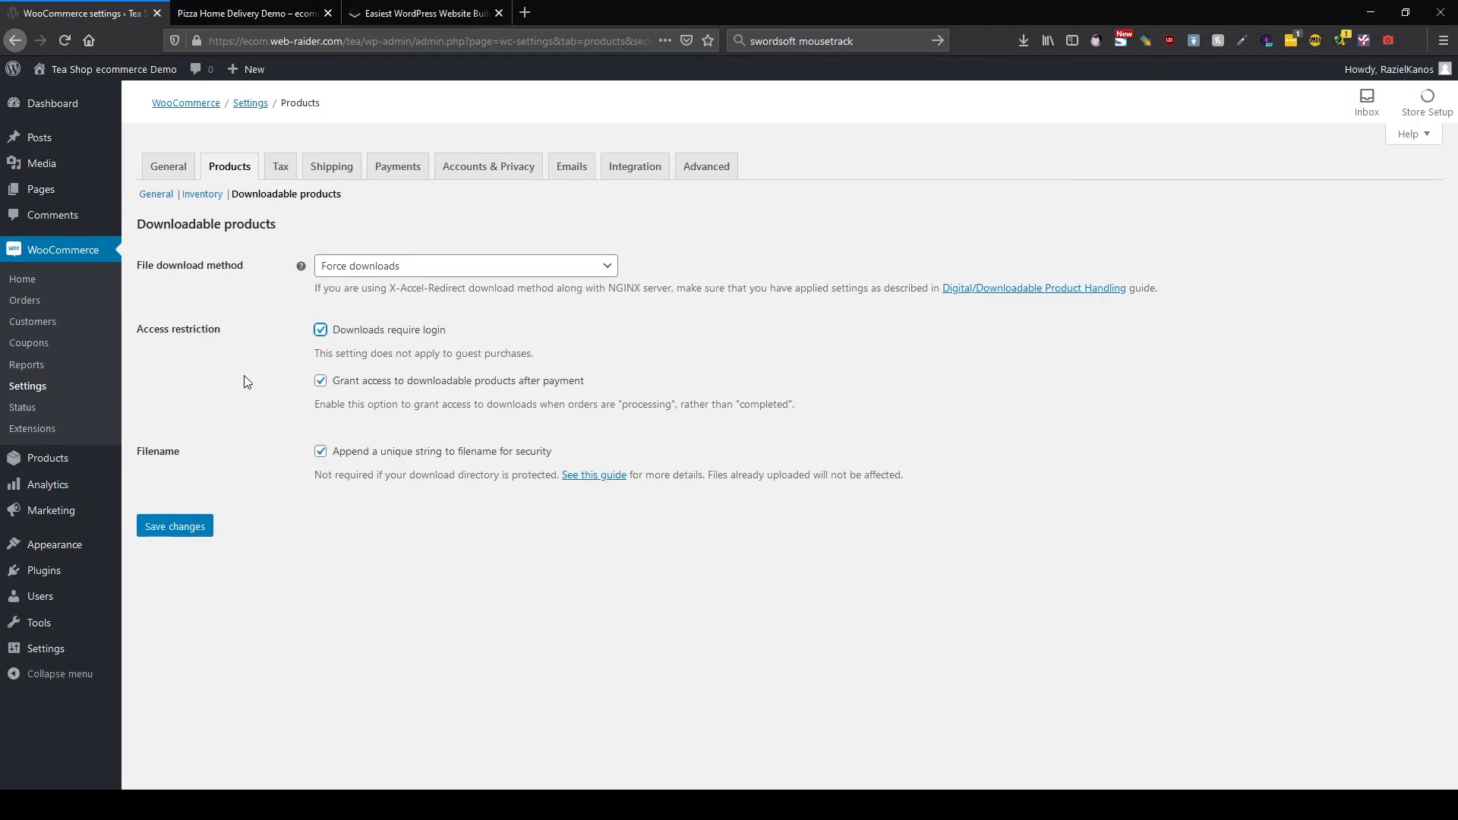
click(175, 525)
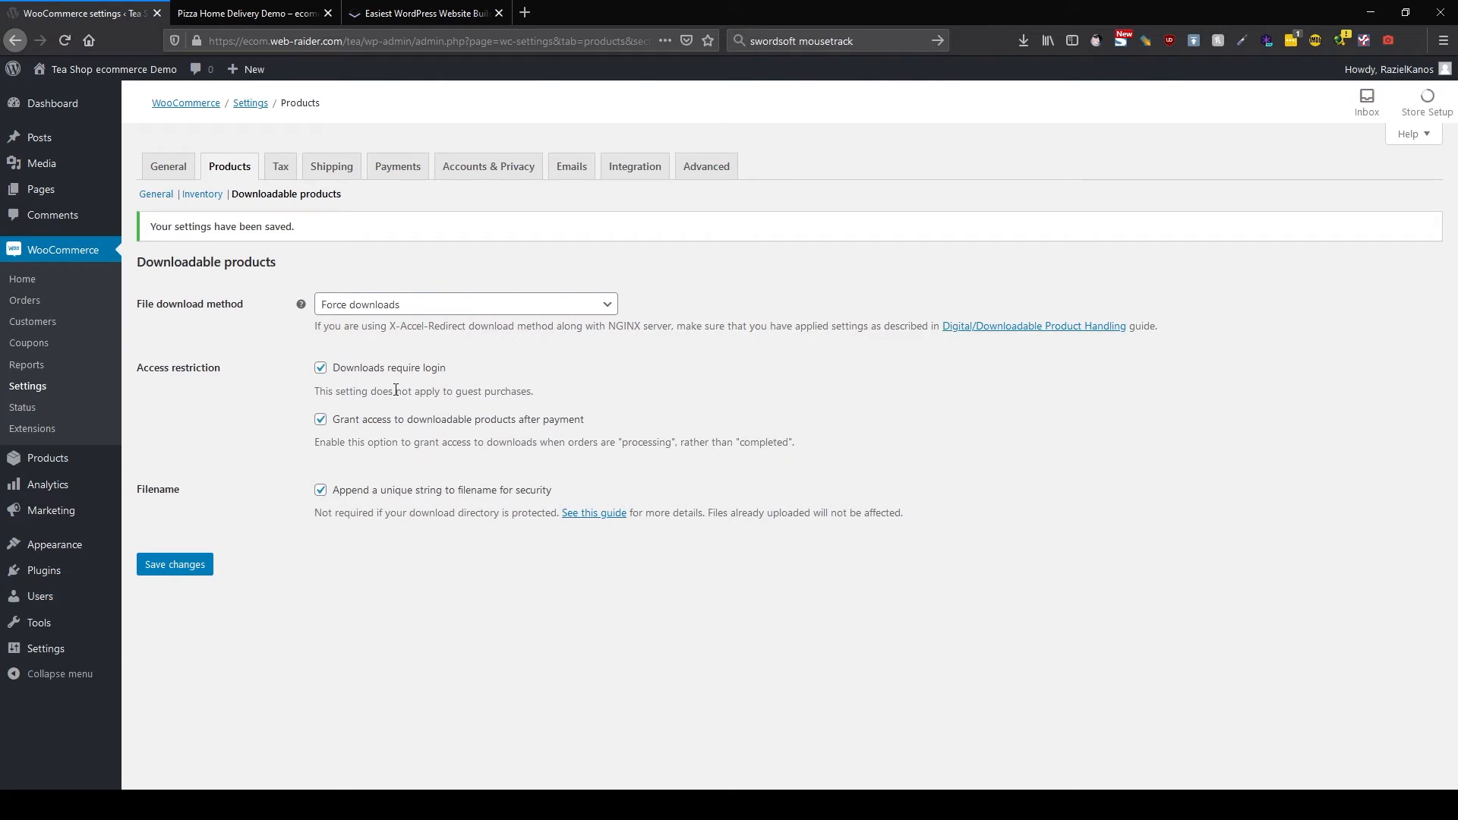
Display shop prices including tax with itemized tax totals, save the tax options, and view the standard and zero rate tax tables.
click(281, 168)
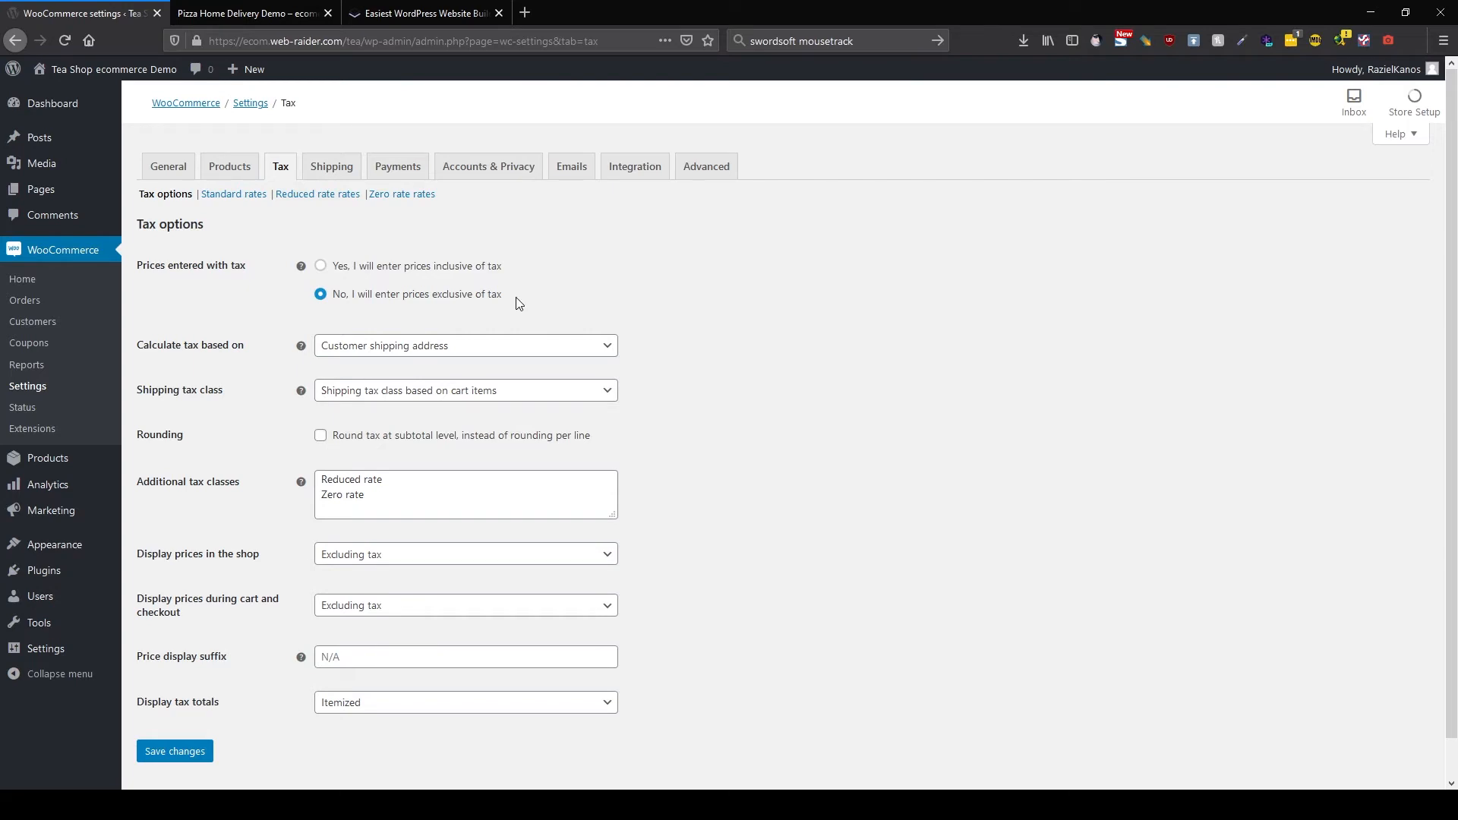
mouse_move(301, 481)
scroll(703, 375, down, 1)
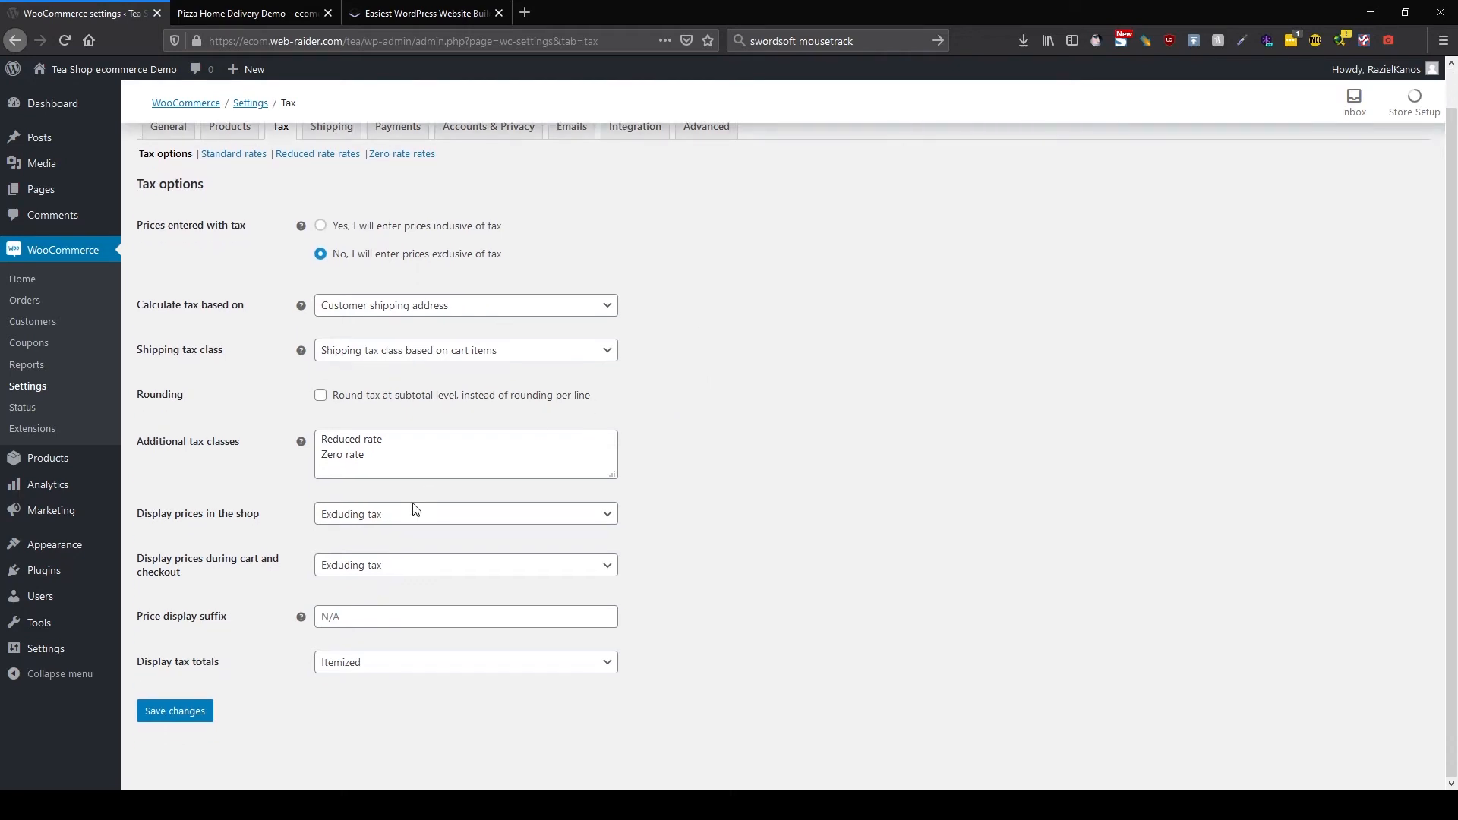
click(386, 522)
click(382, 552)
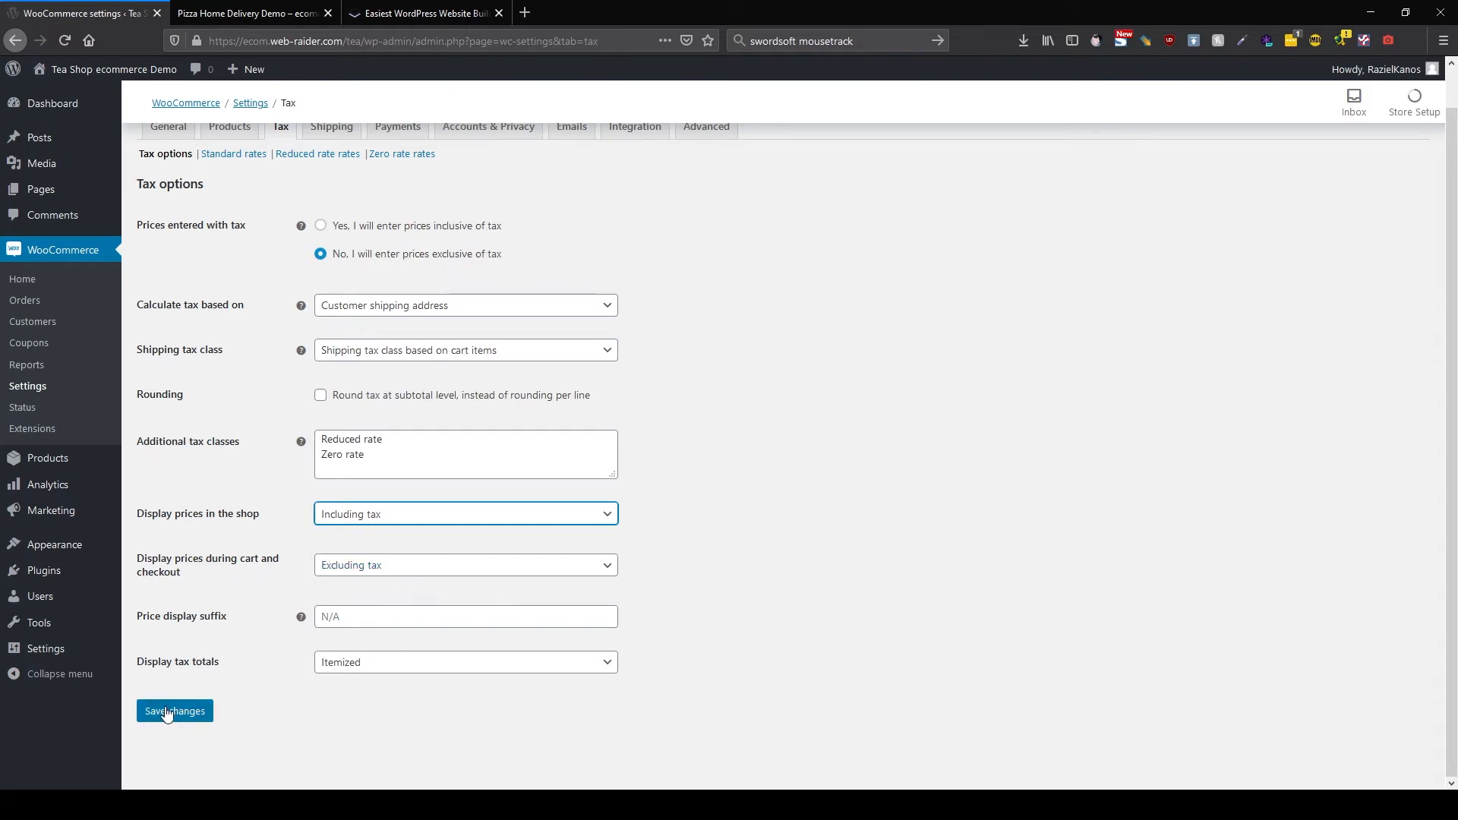
click(394, 668)
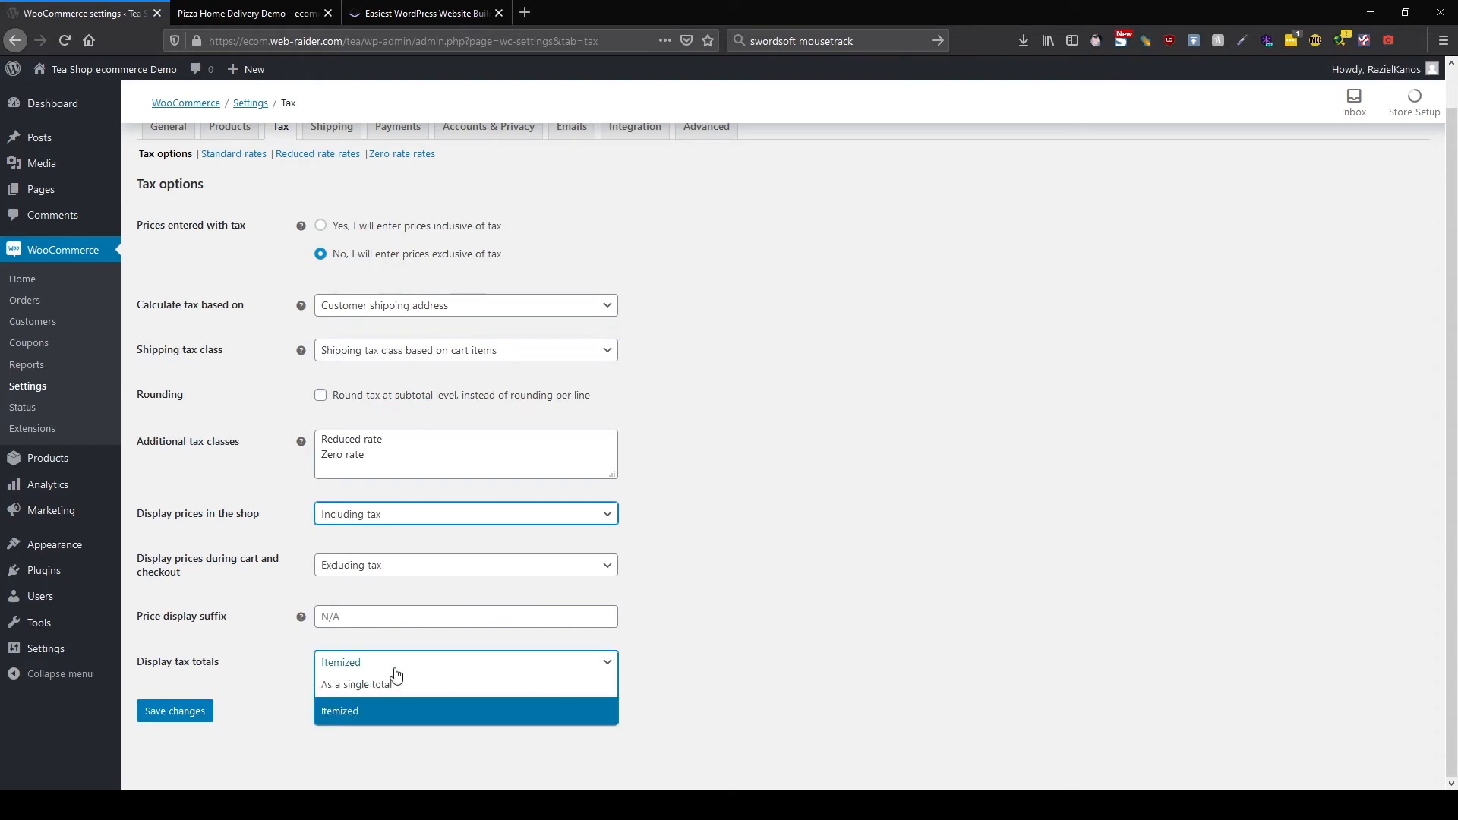
click(372, 718)
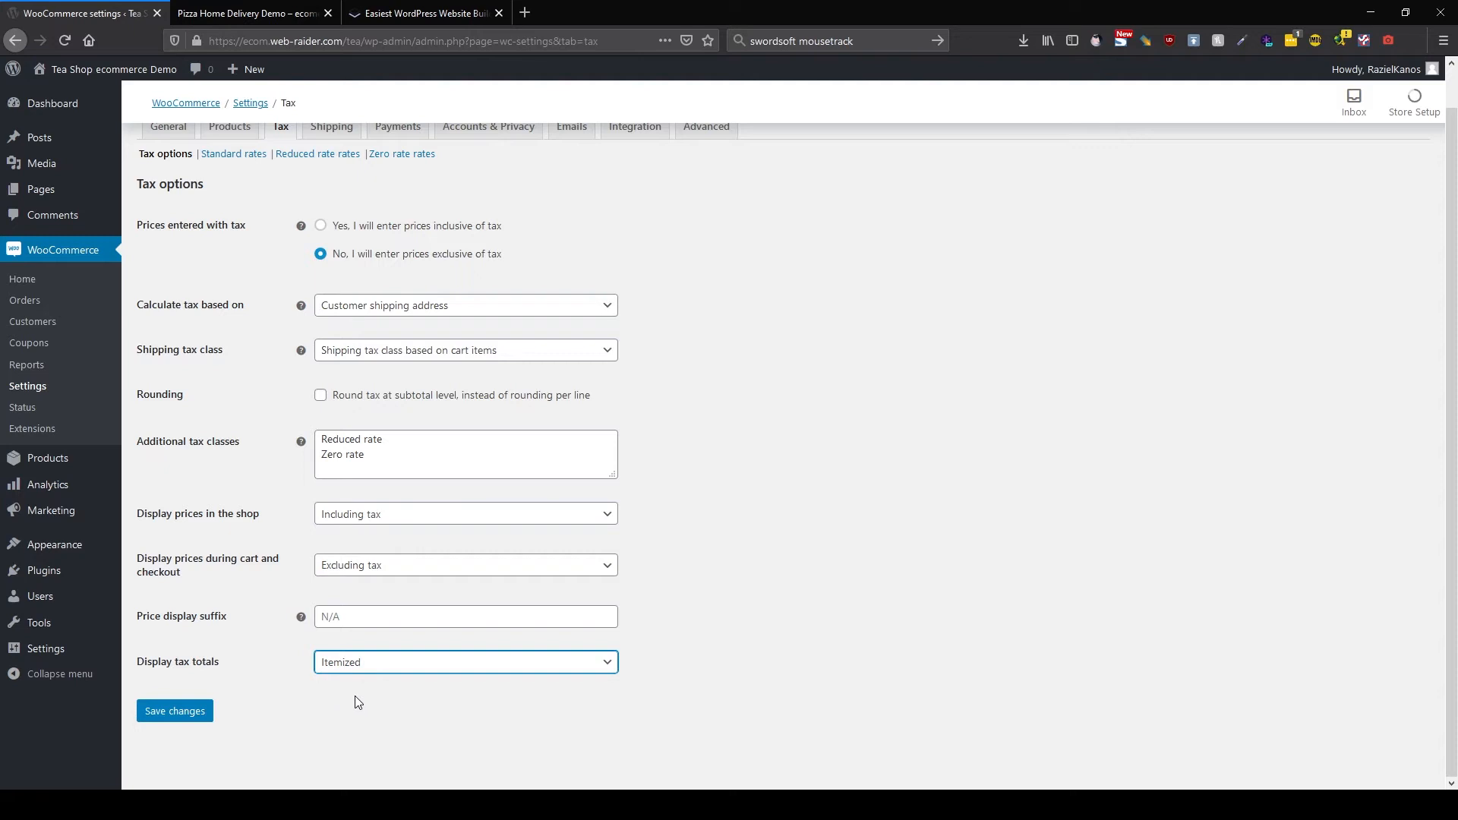
click(204, 711)
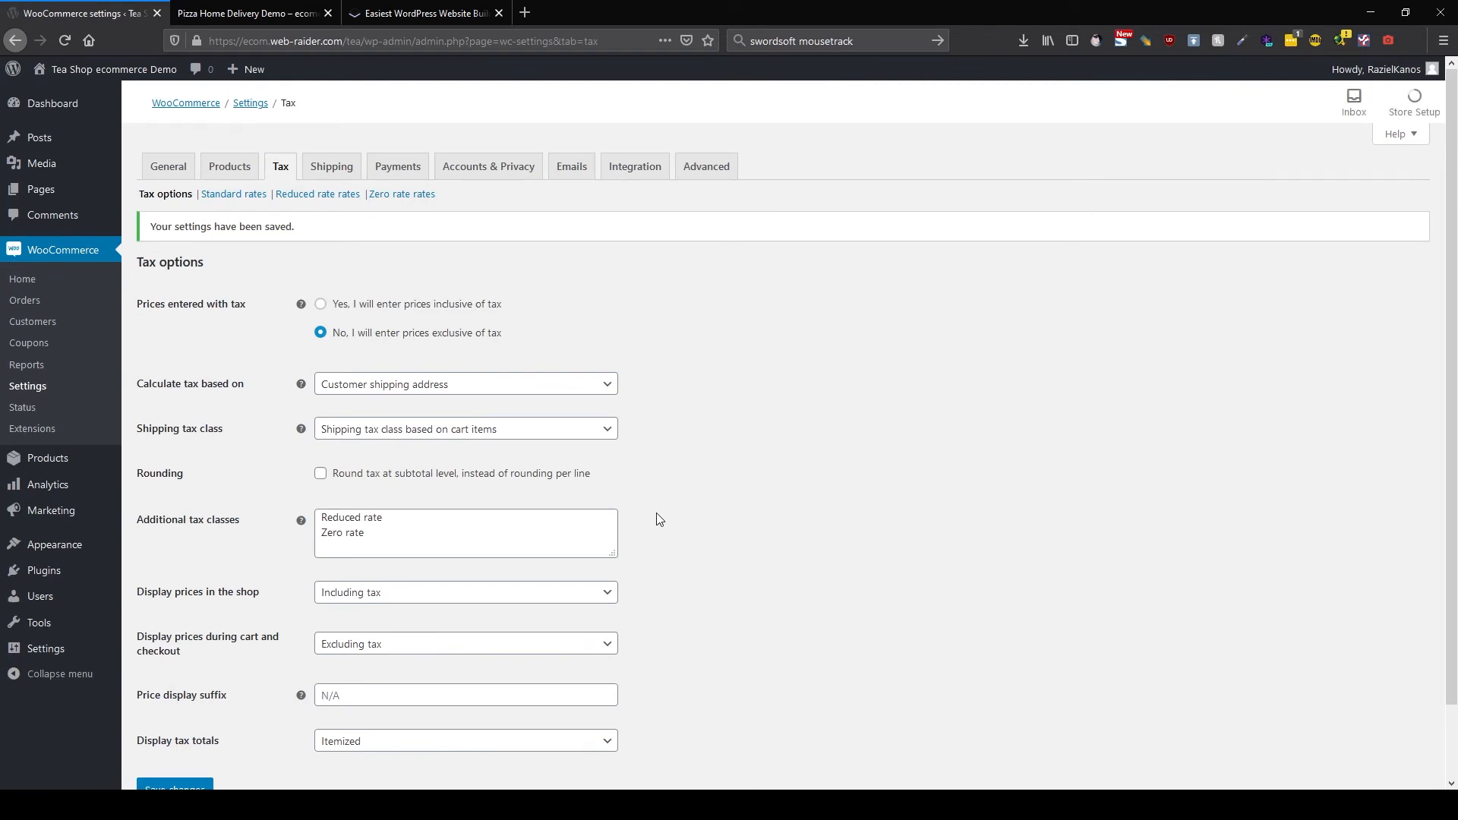
click(233, 199)
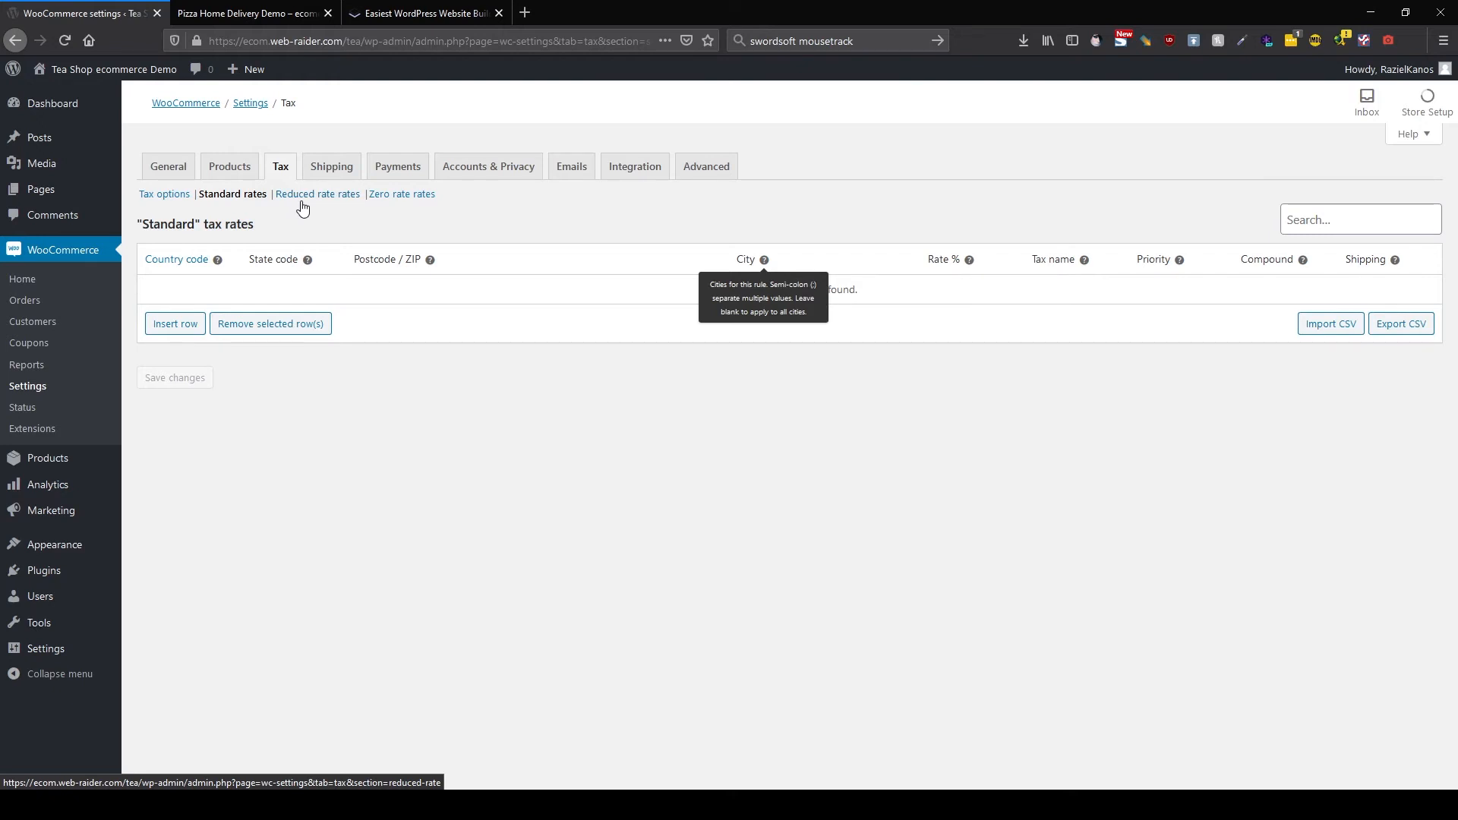
click(399, 196)
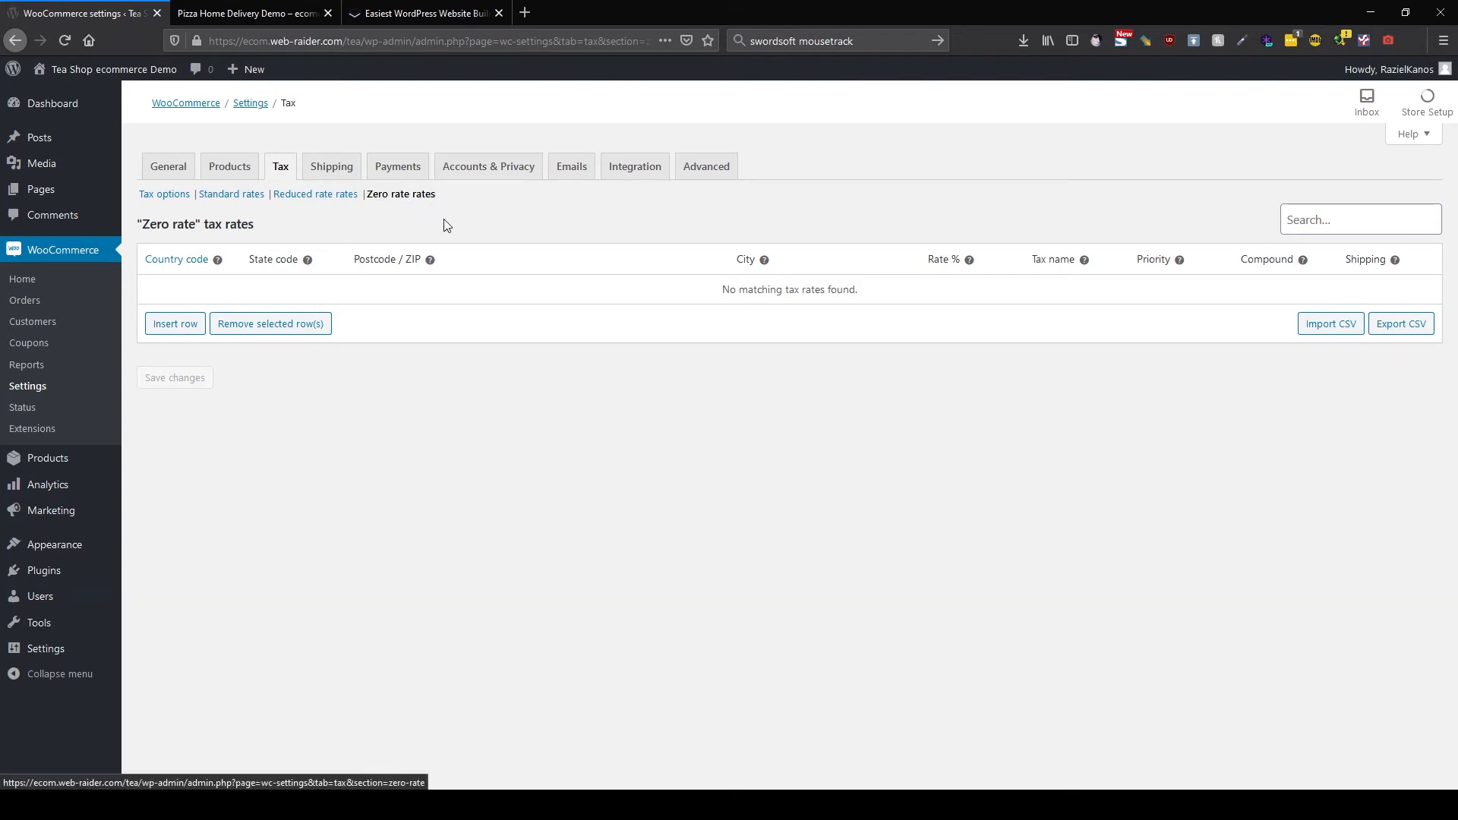
Add a shipping zone named Bob that covers the region Europe.
click(330, 171)
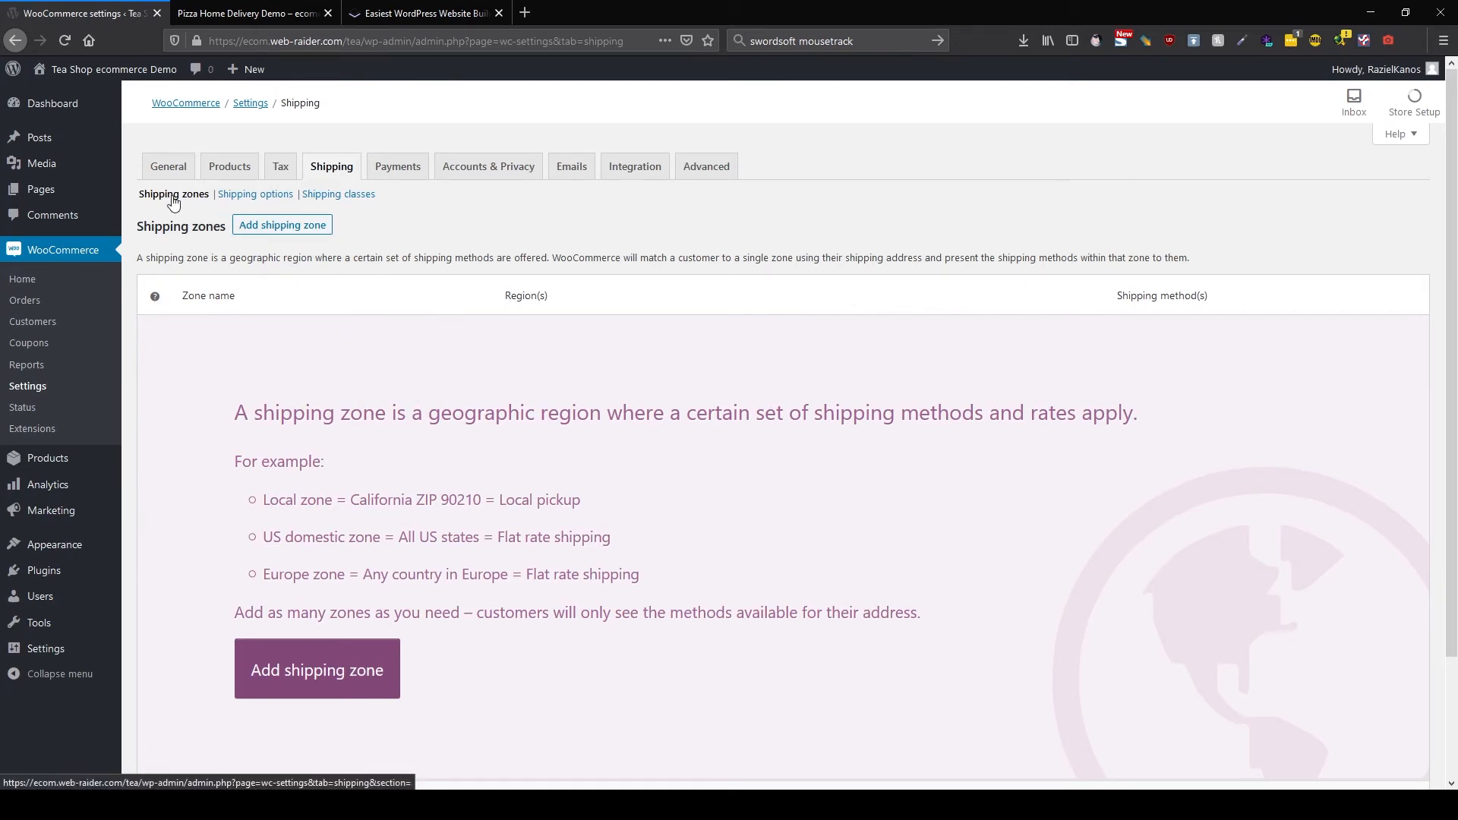
click(282, 225)
click(393, 271)
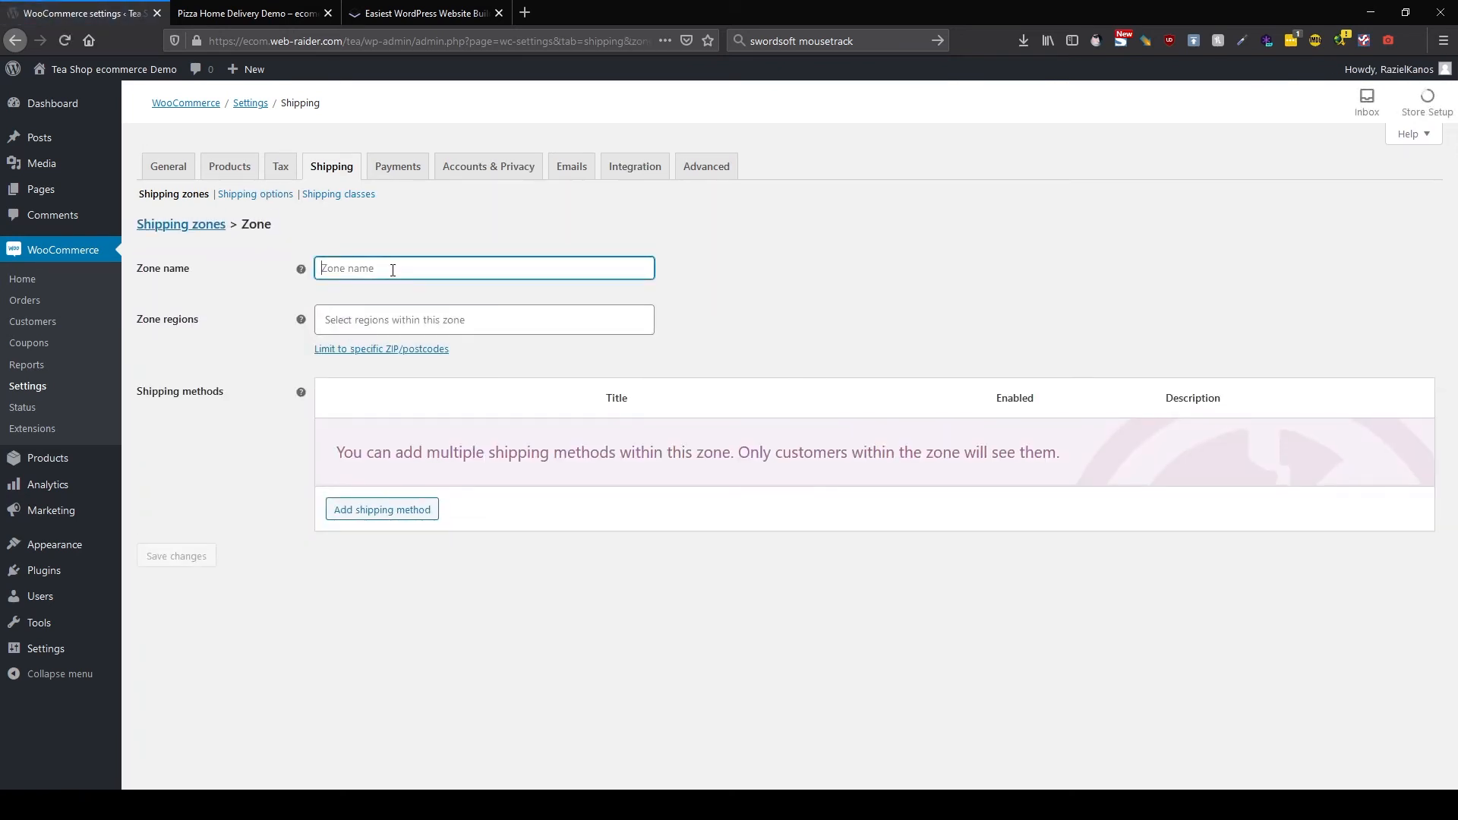
text(Bob)
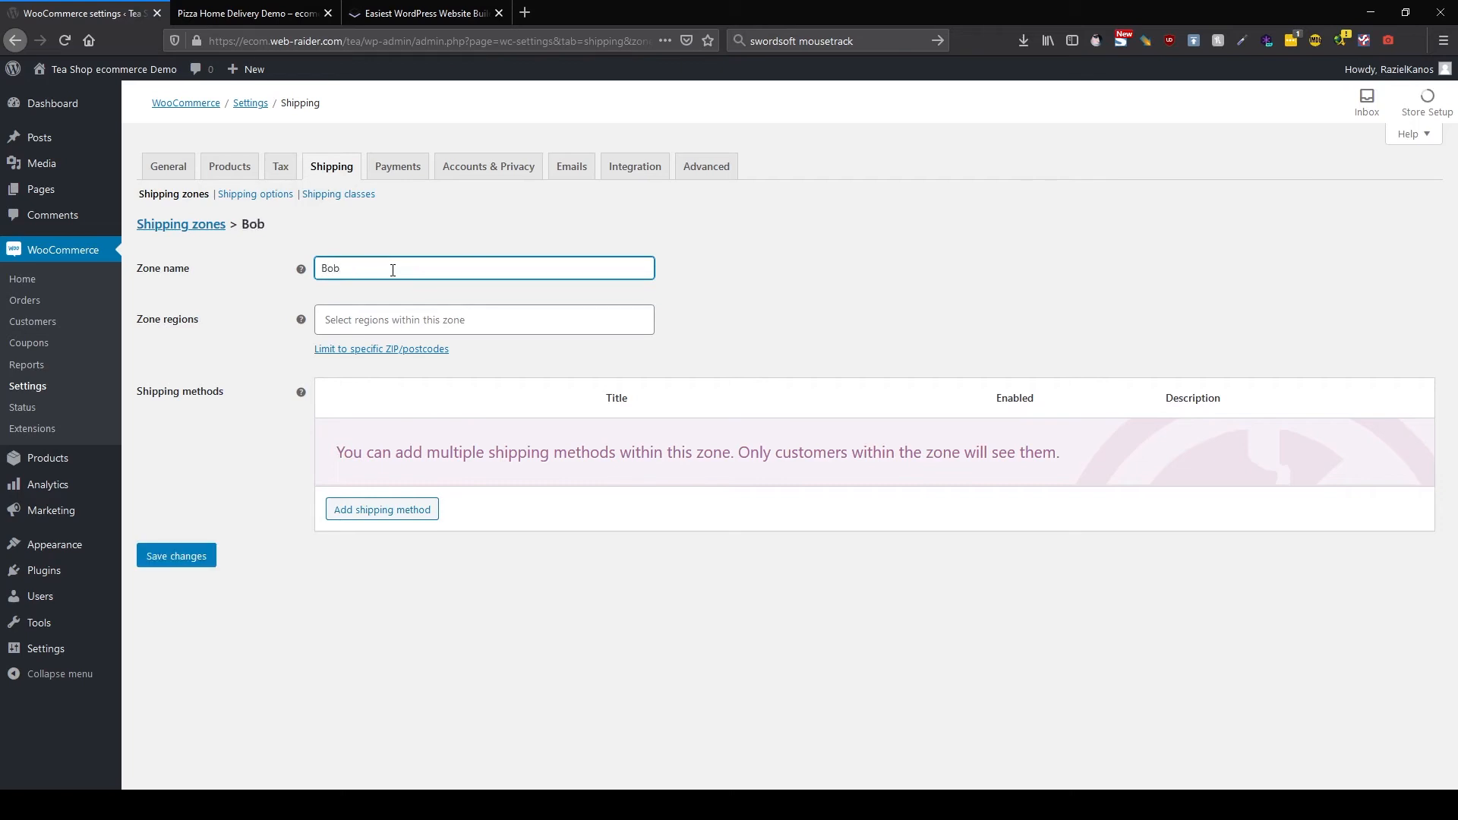
click(412, 319)
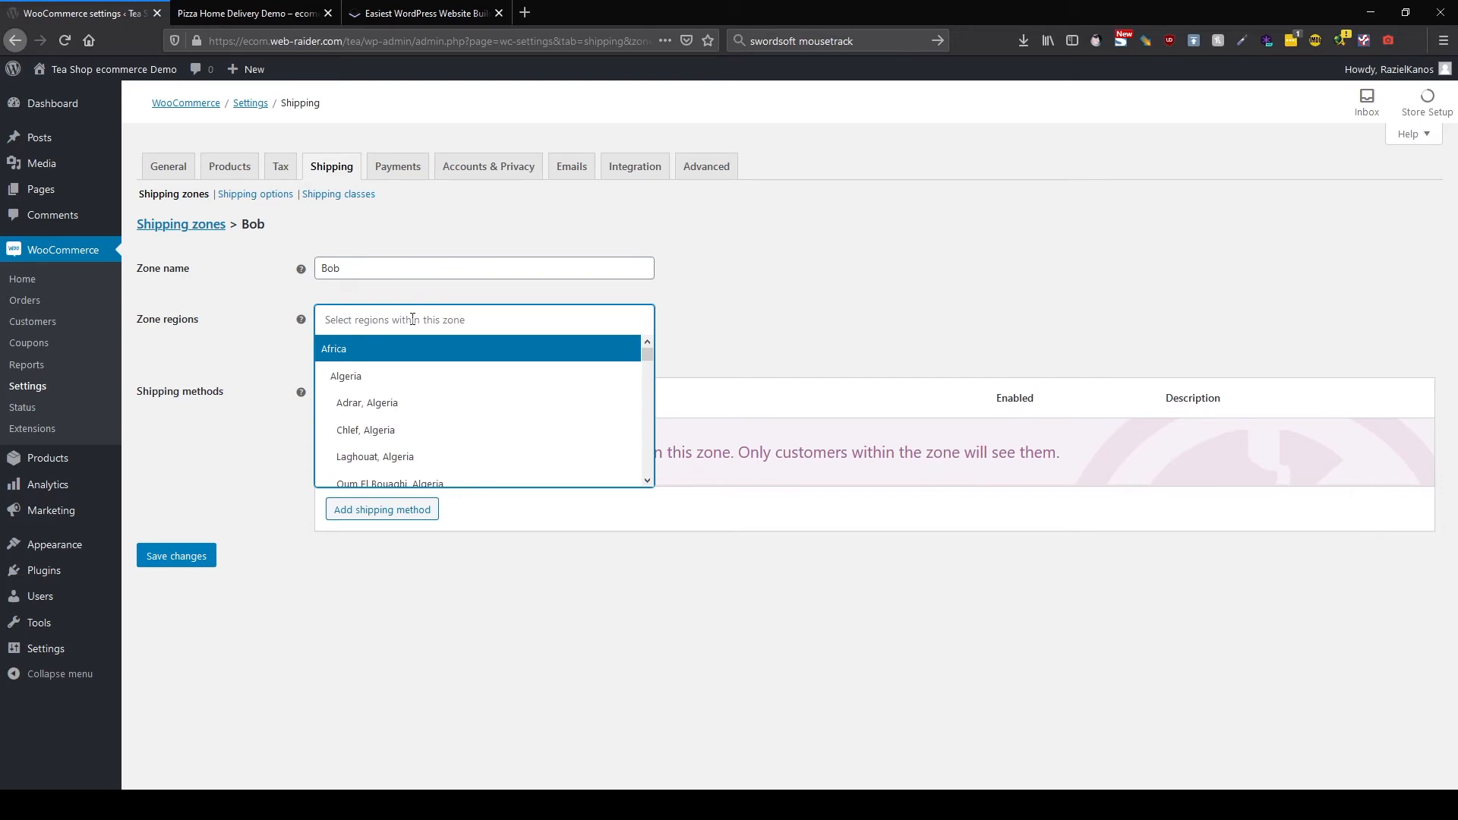
text(eu)
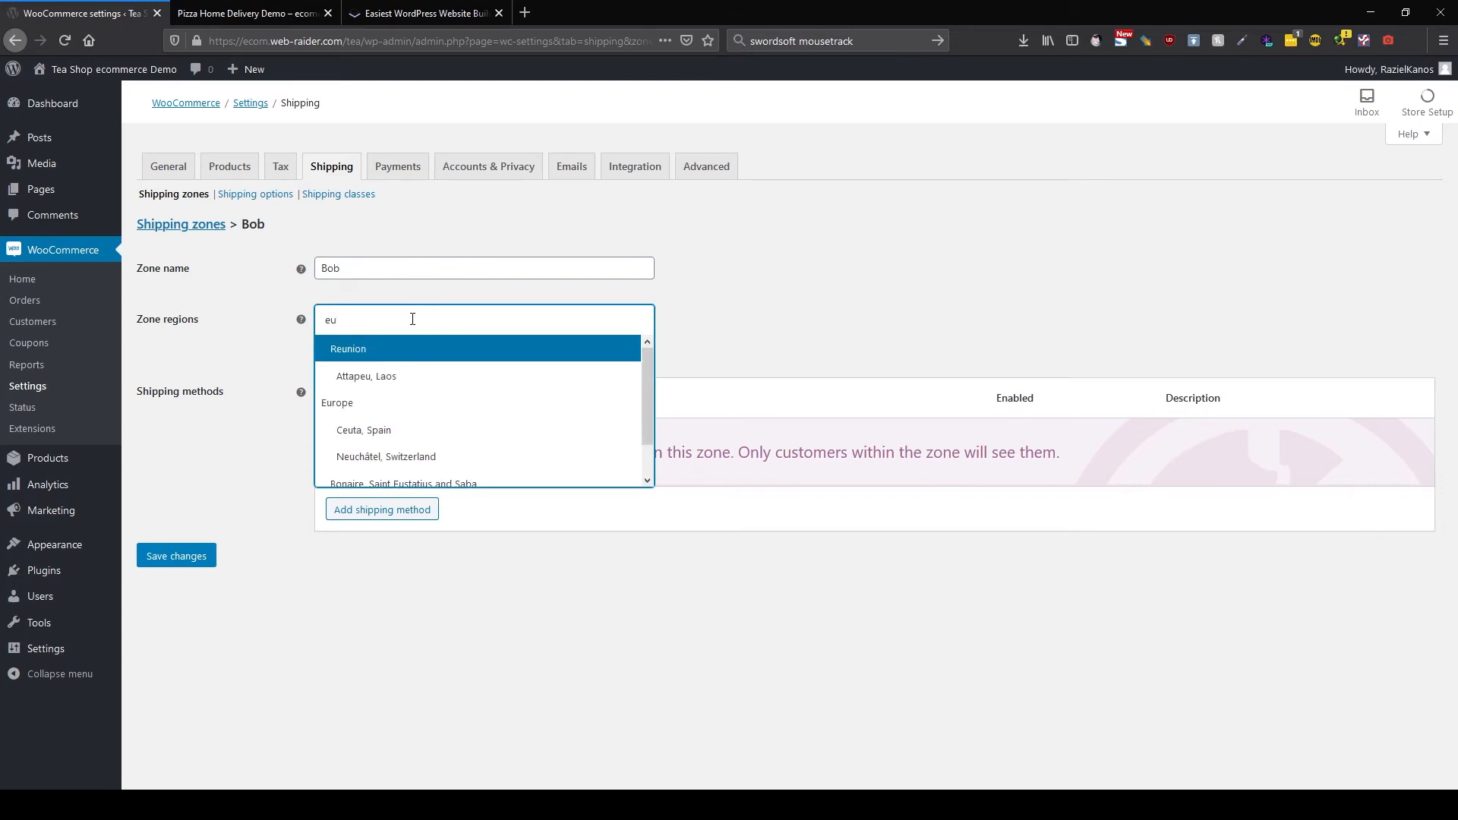
text(r)
click(391, 351)
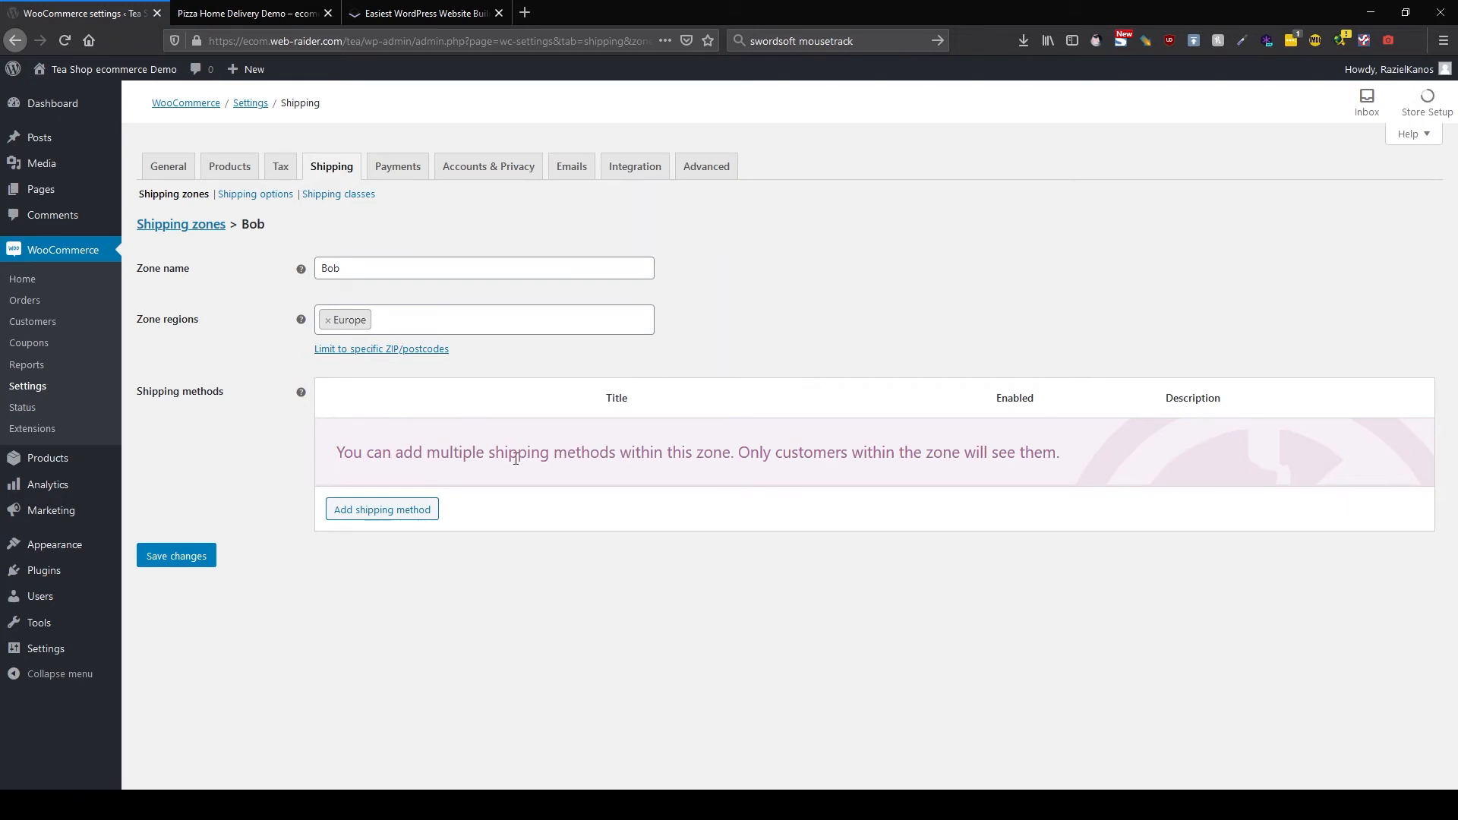
Add a Flat rate shipping method to the Europe zone, set its cost to 5, and save it.
click(411, 512)
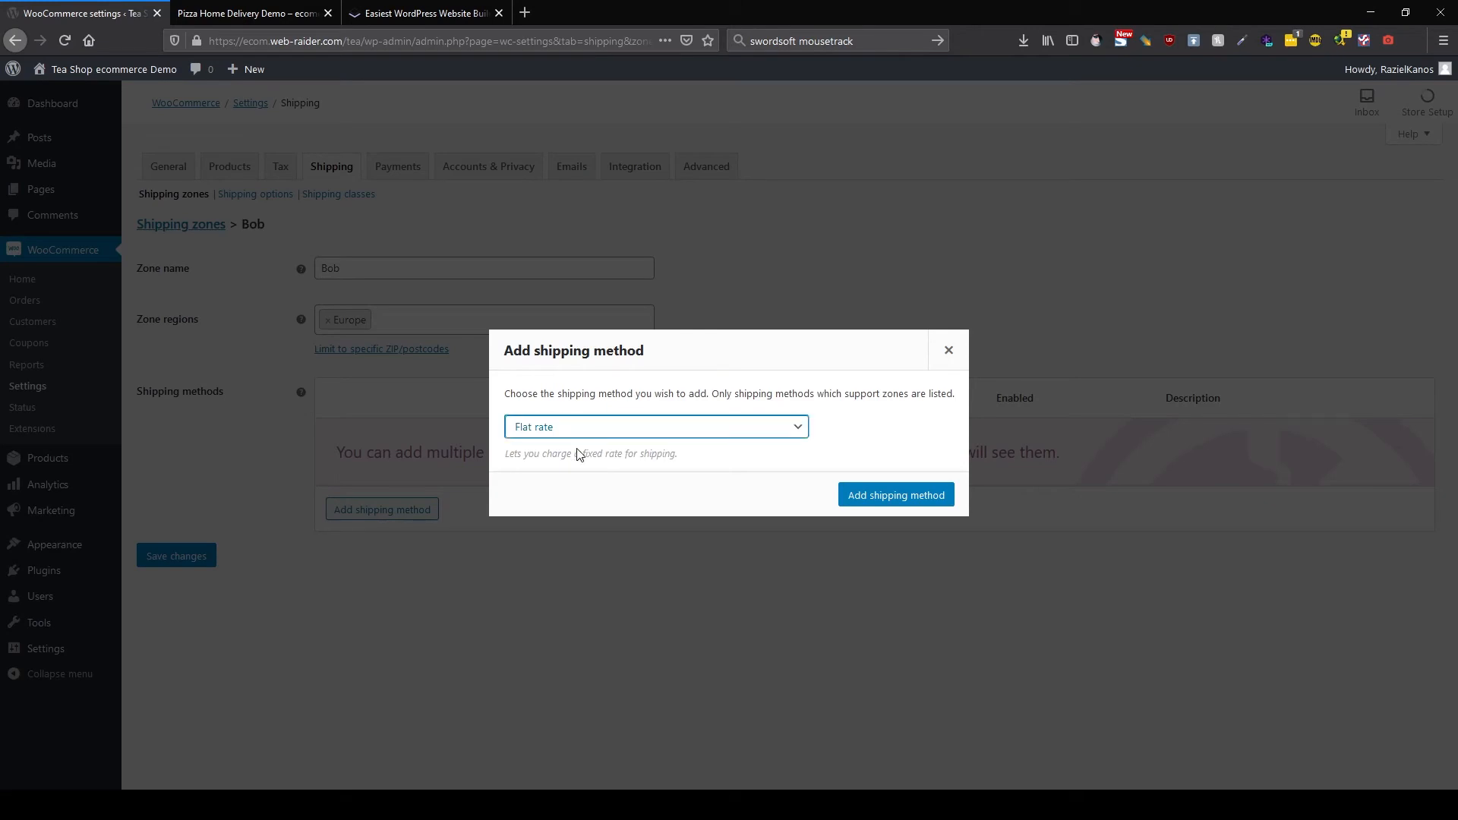
click(858, 499)
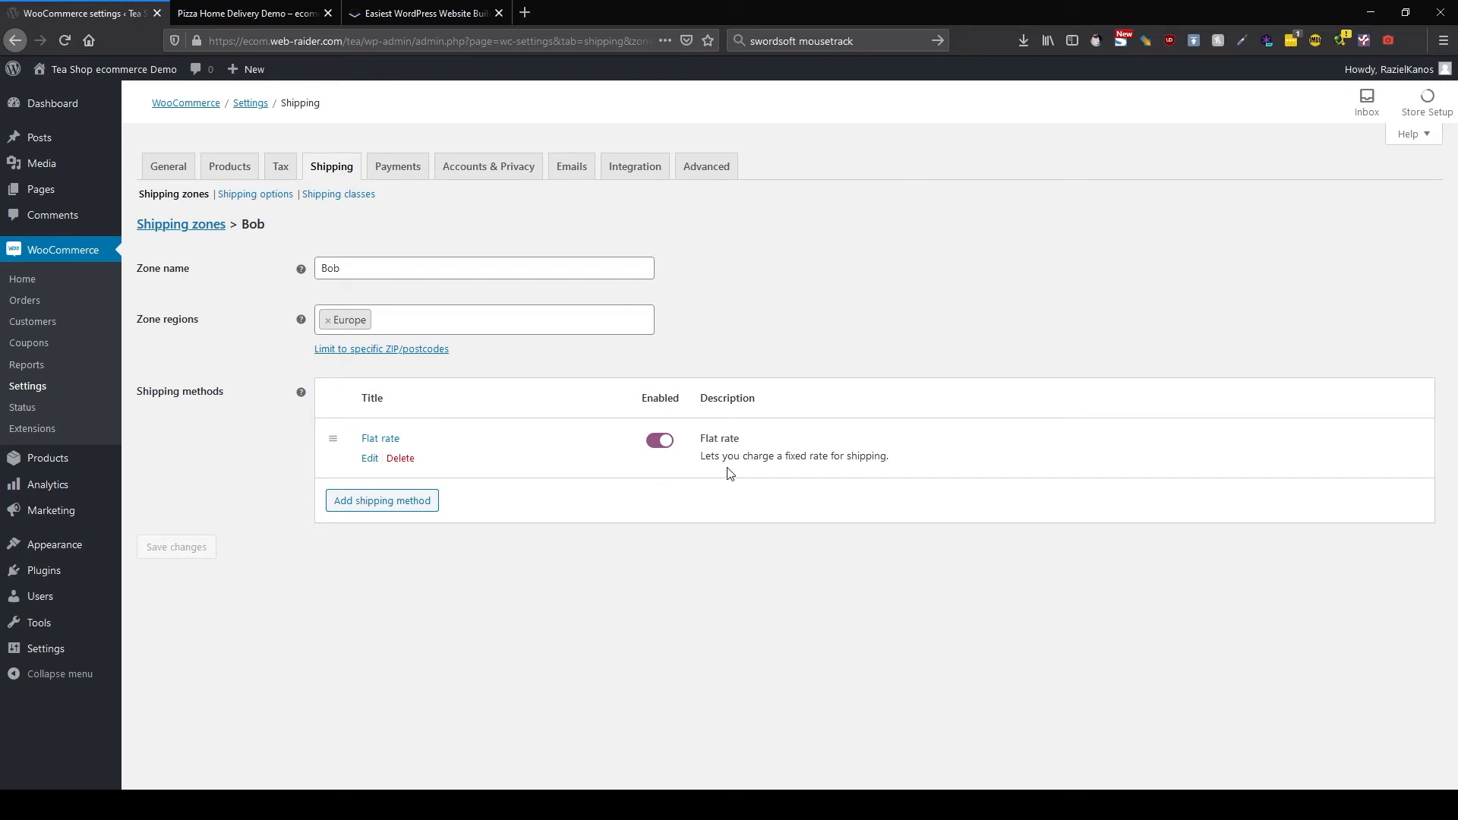
click(371, 460)
drag(577, 468, 495, 463)
text(5)
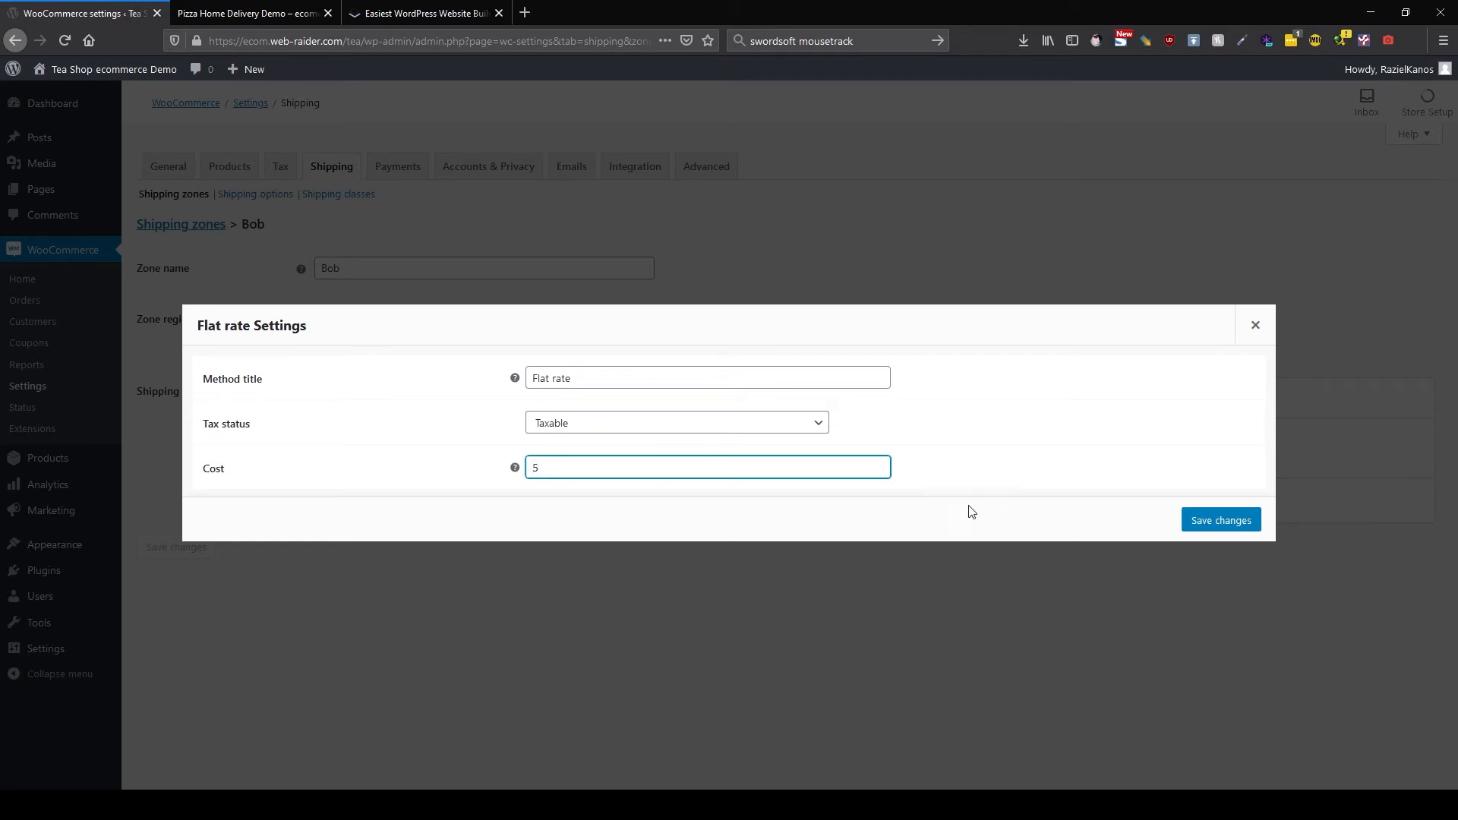
click(1223, 525)
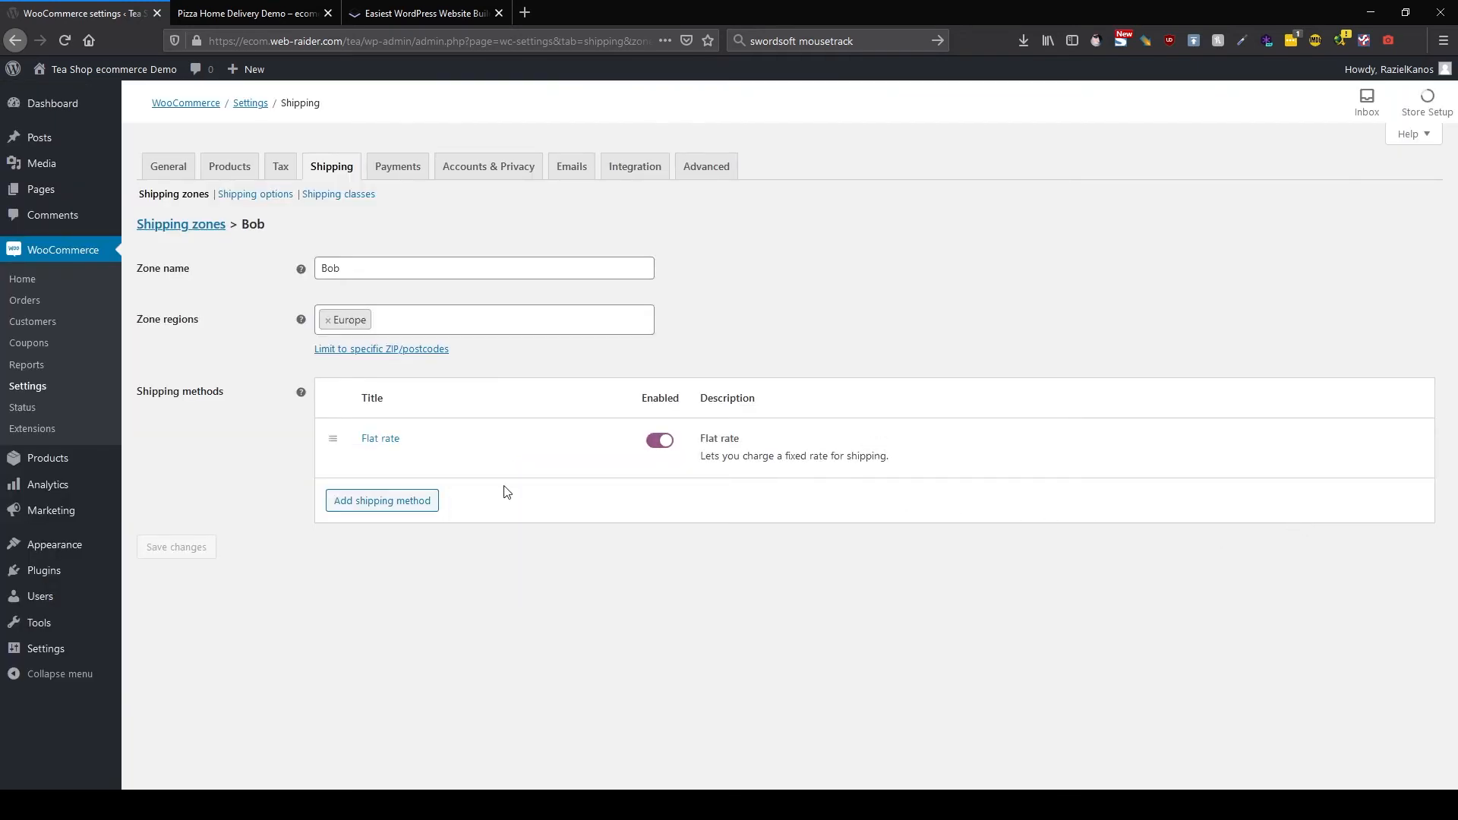
Add a Free shipping method to the Bob zone.
click(382, 507)
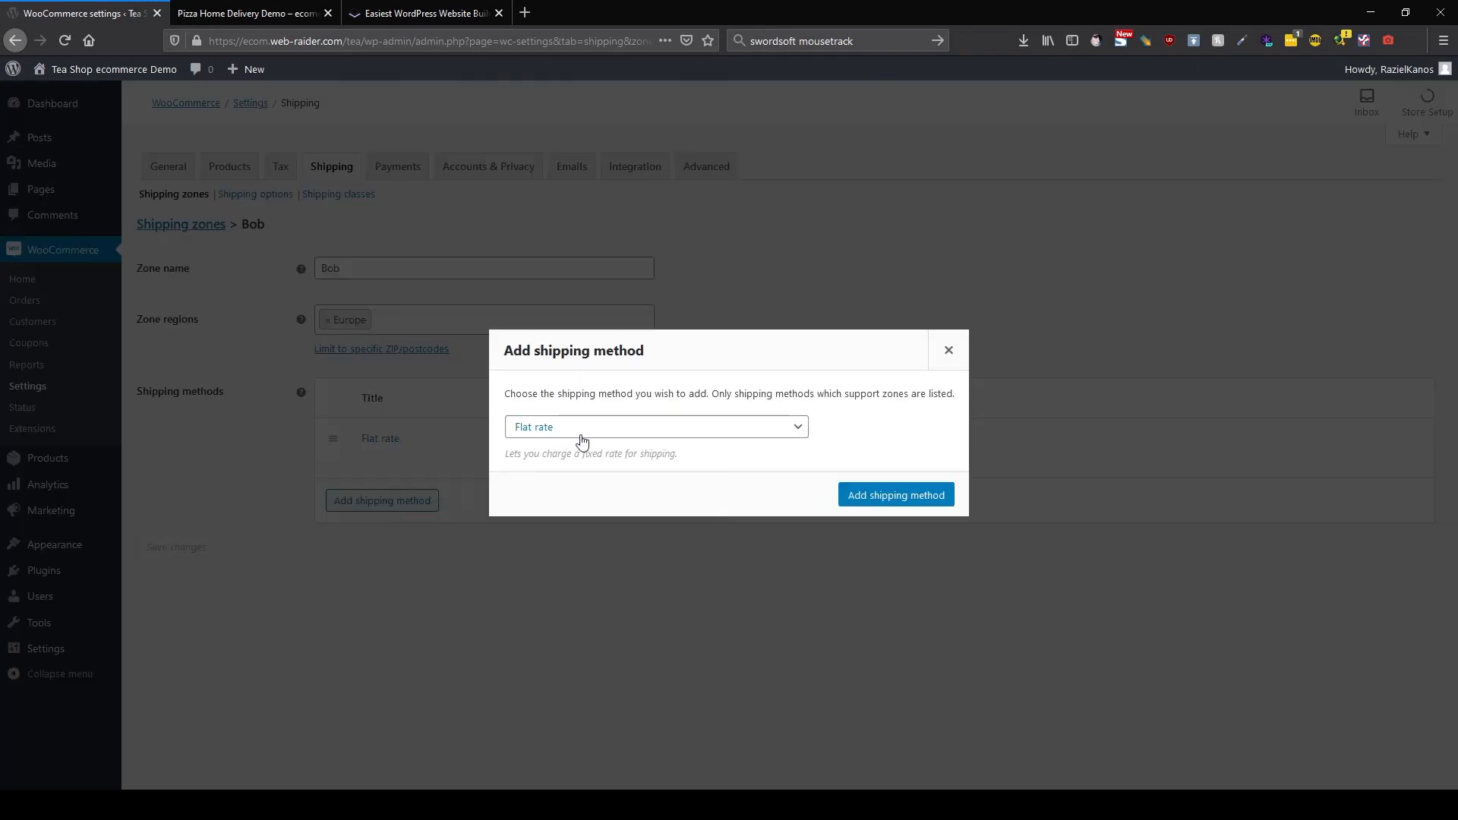
key(Down)
click(905, 498)
Make the Bob zone's Free shipping require a minimum order amount of 100 and save the method's settings.
click(368, 519)
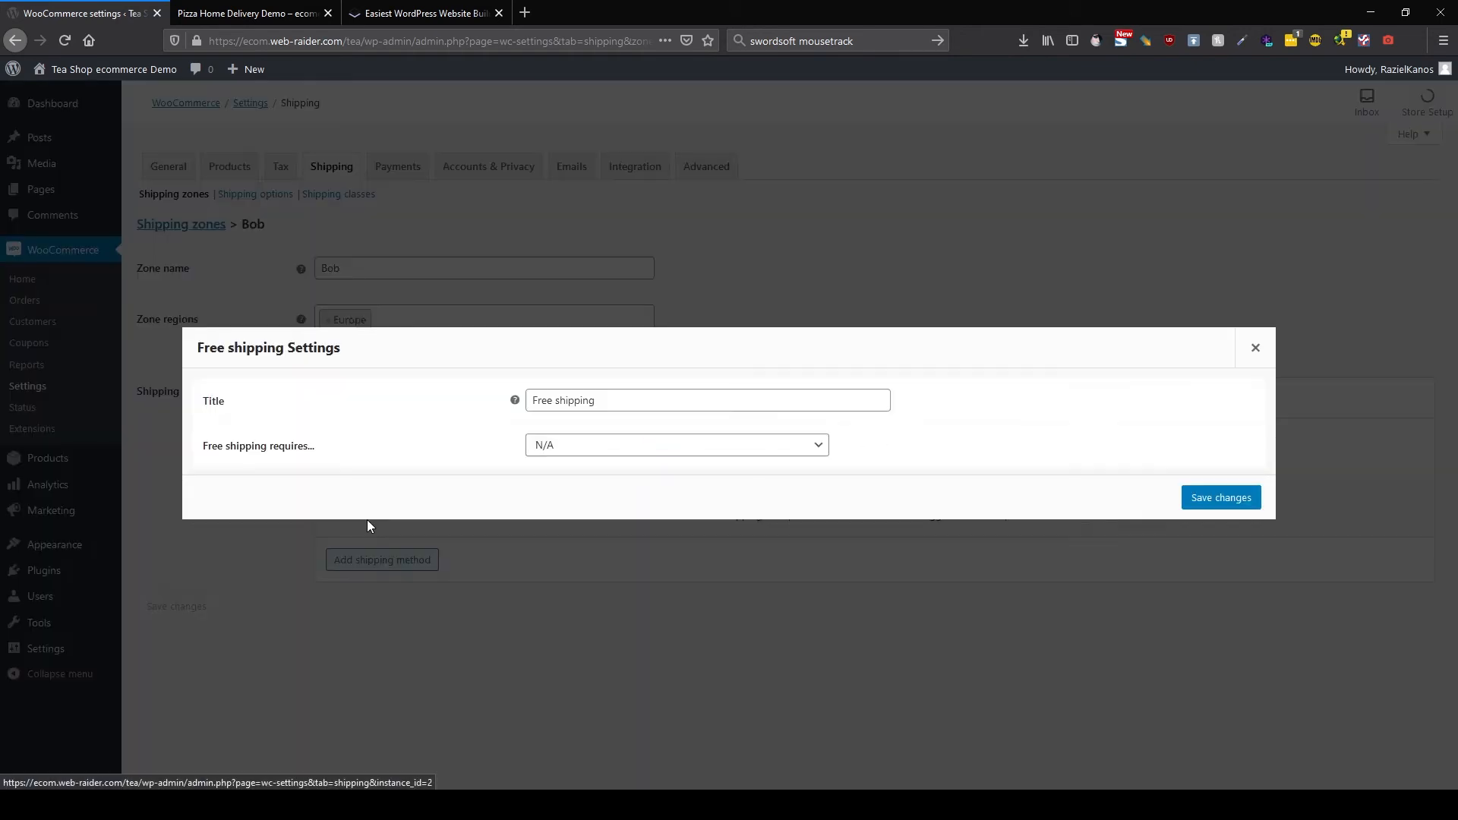
click(622, 451)
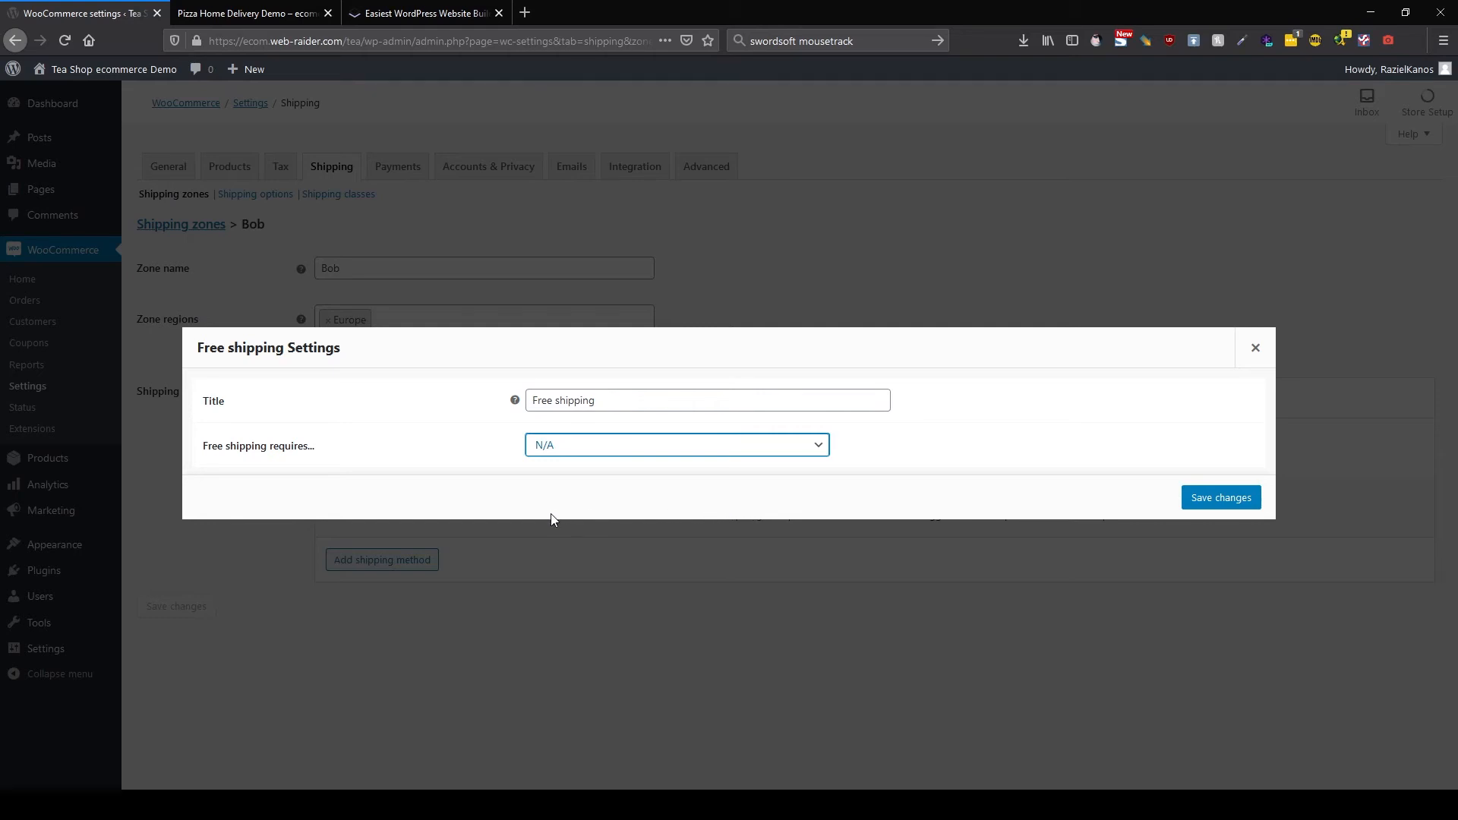
click(609, 513)
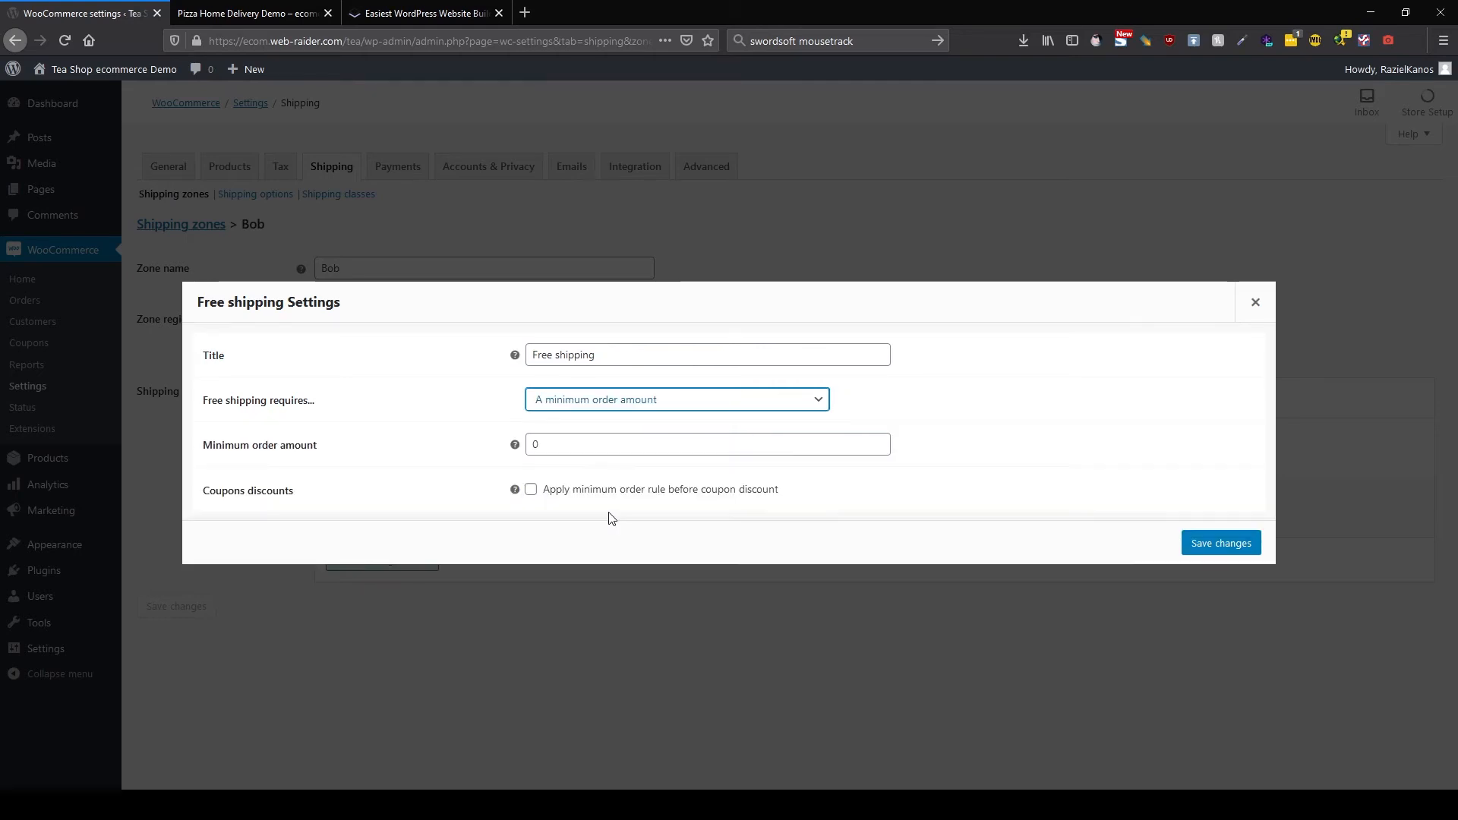
mouse_move(515, 449)
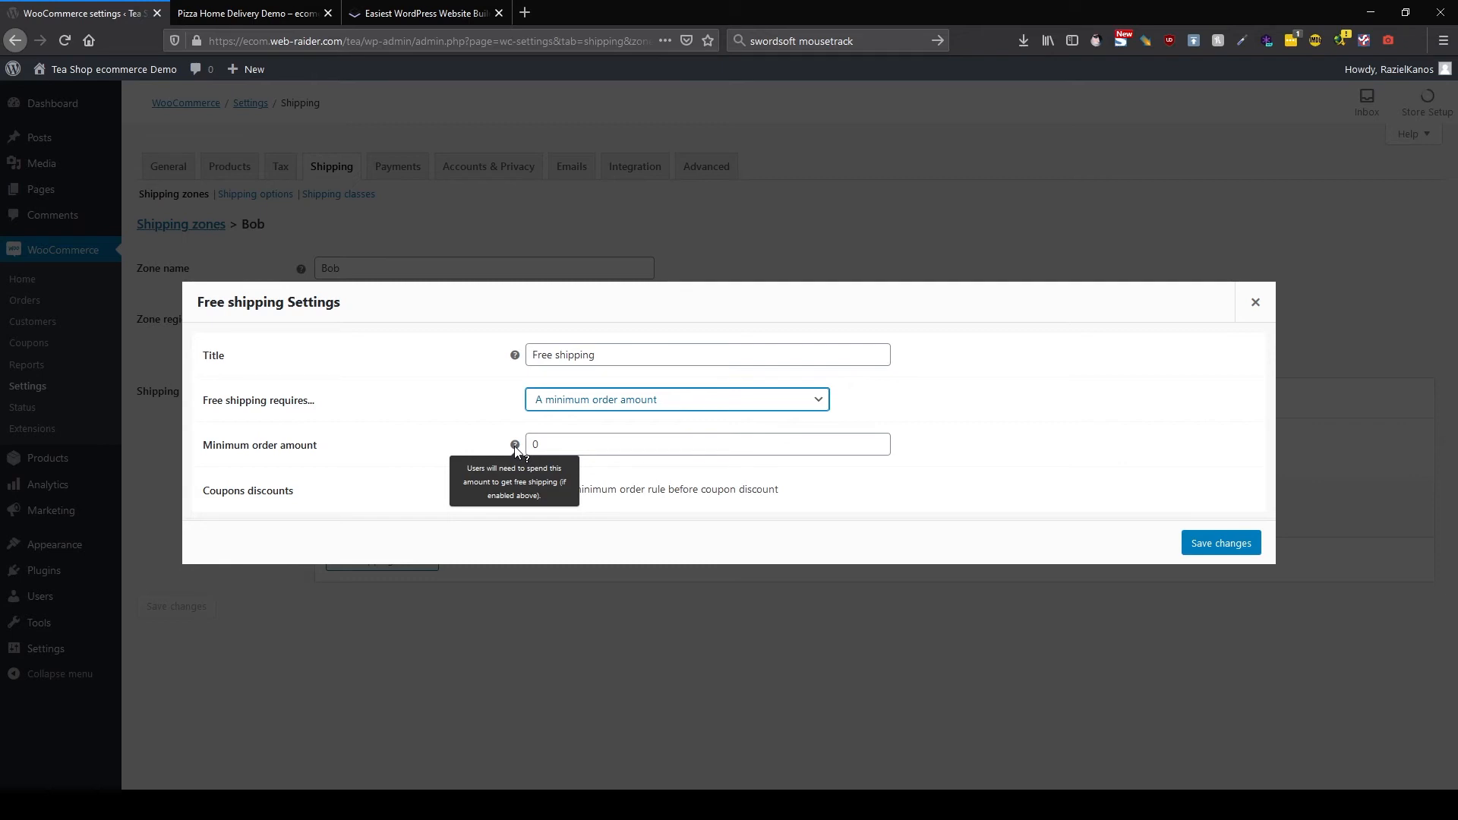
double_click(577, 445)
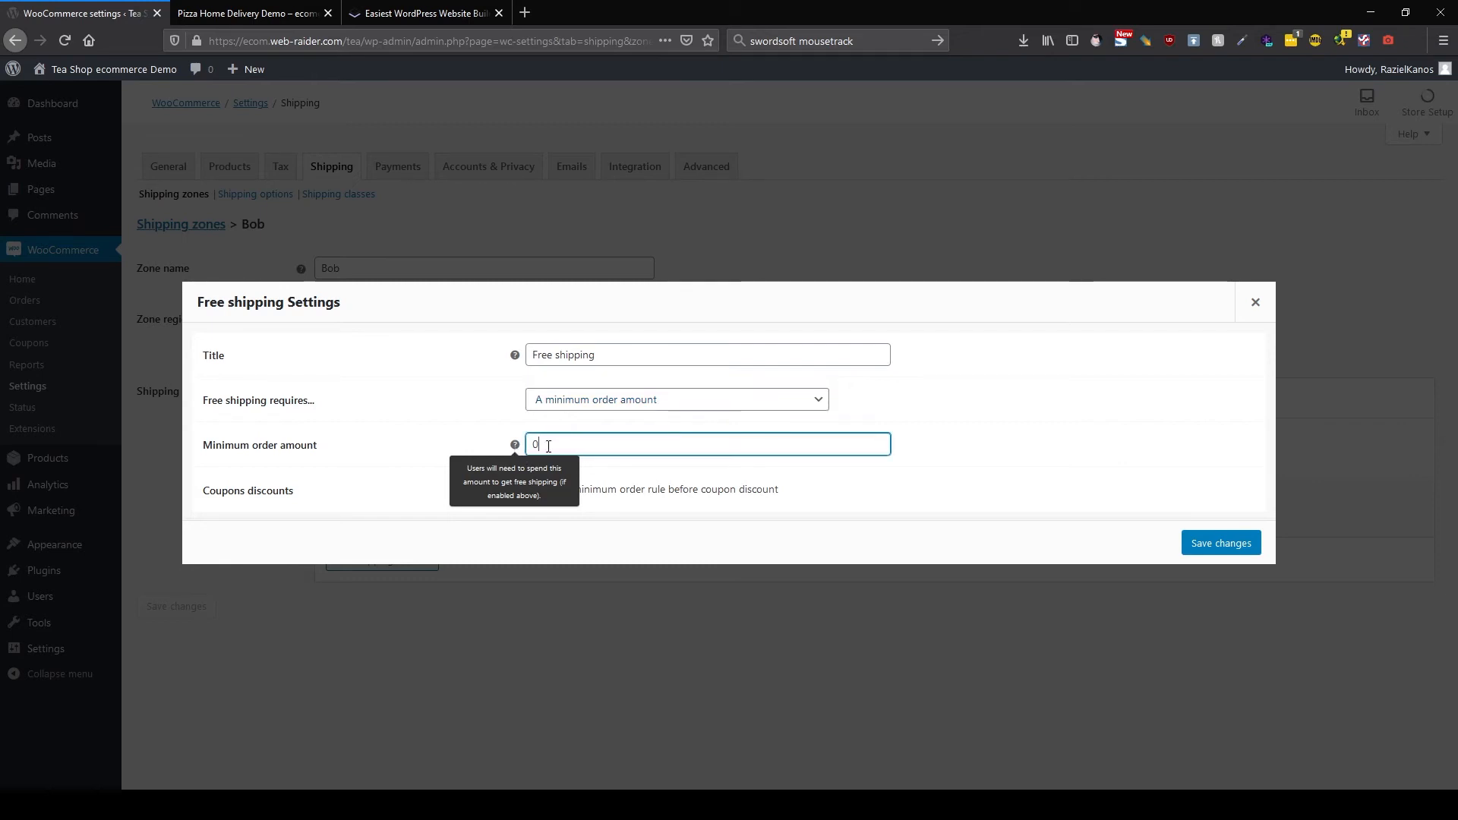
text(100)
click(1245, 554)
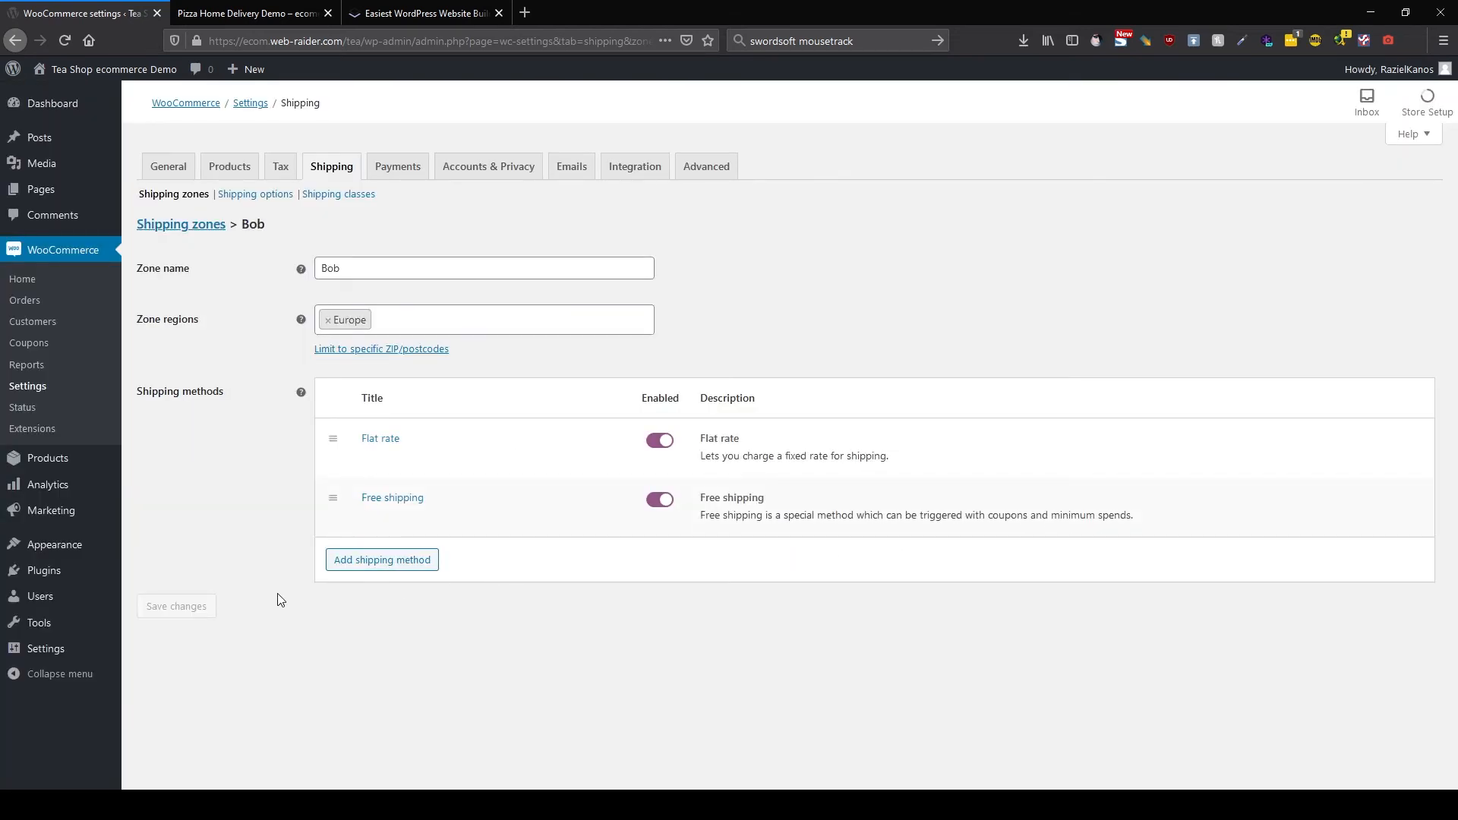
Return to the shipping zones list and create a zone named Germany that covers the region Germany.
click(221, 228)
click(920, 351)
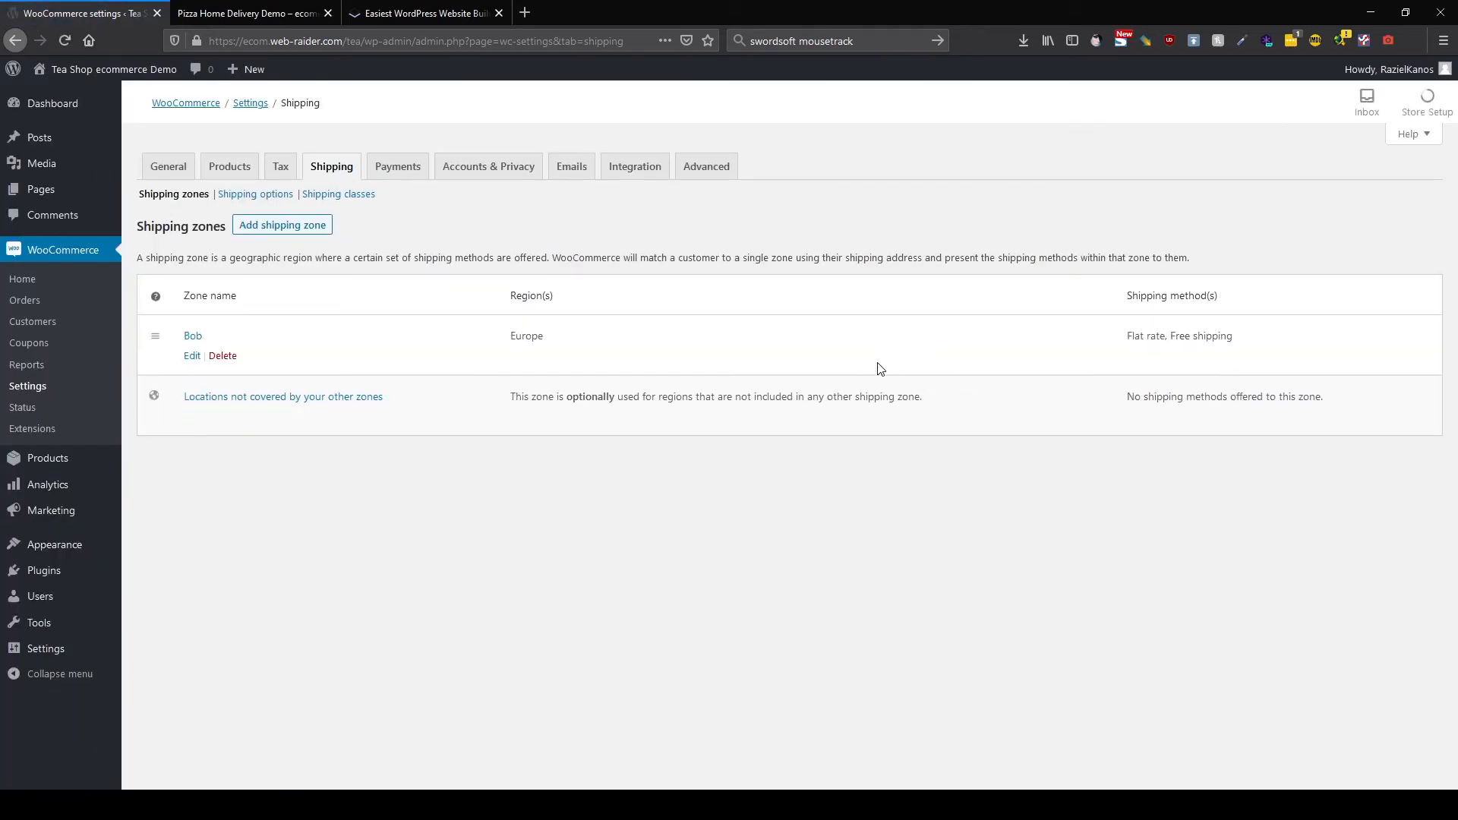
click(259, 232)
click(355, 269)
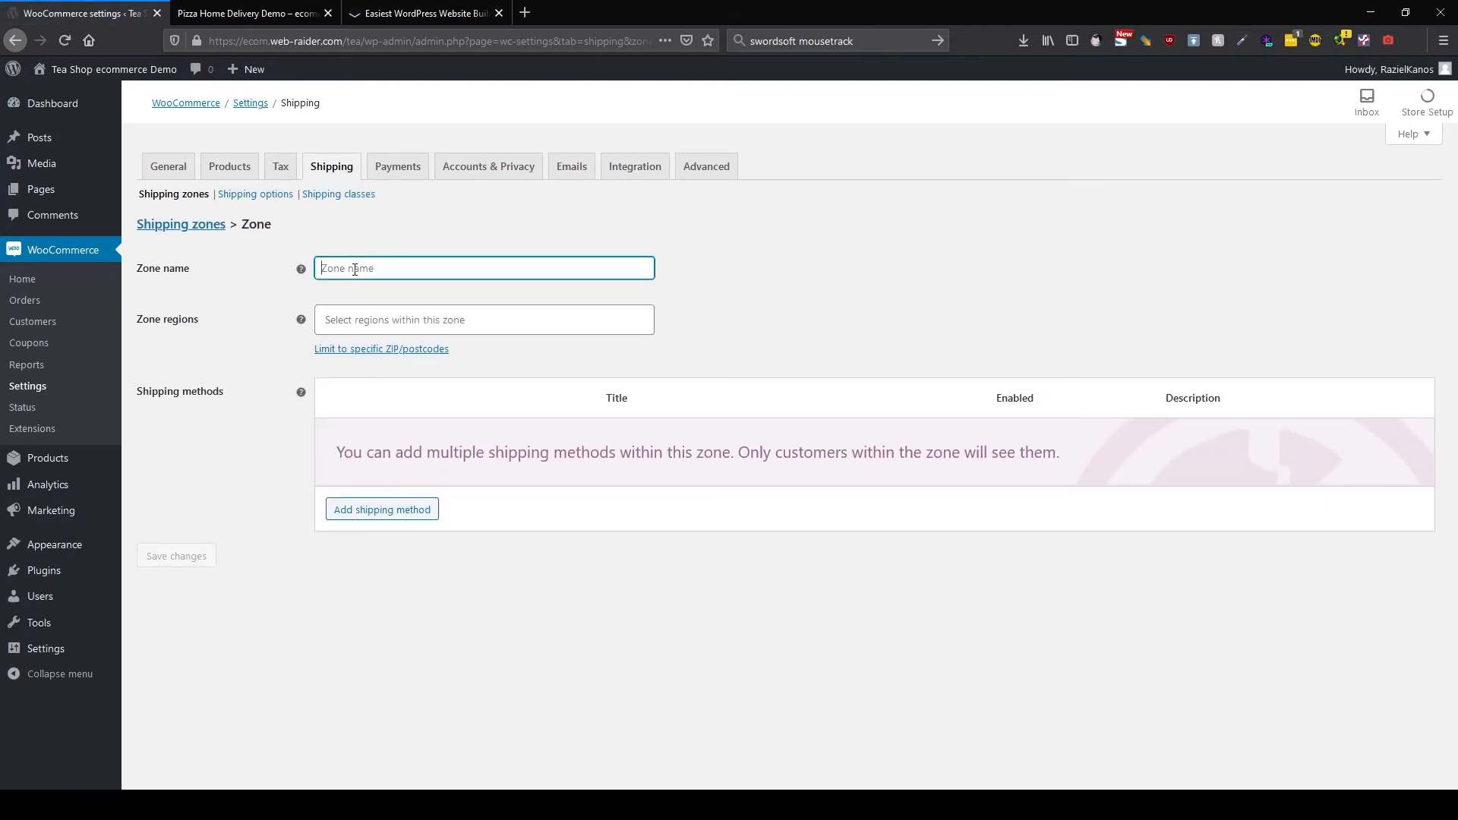
text(Germany)
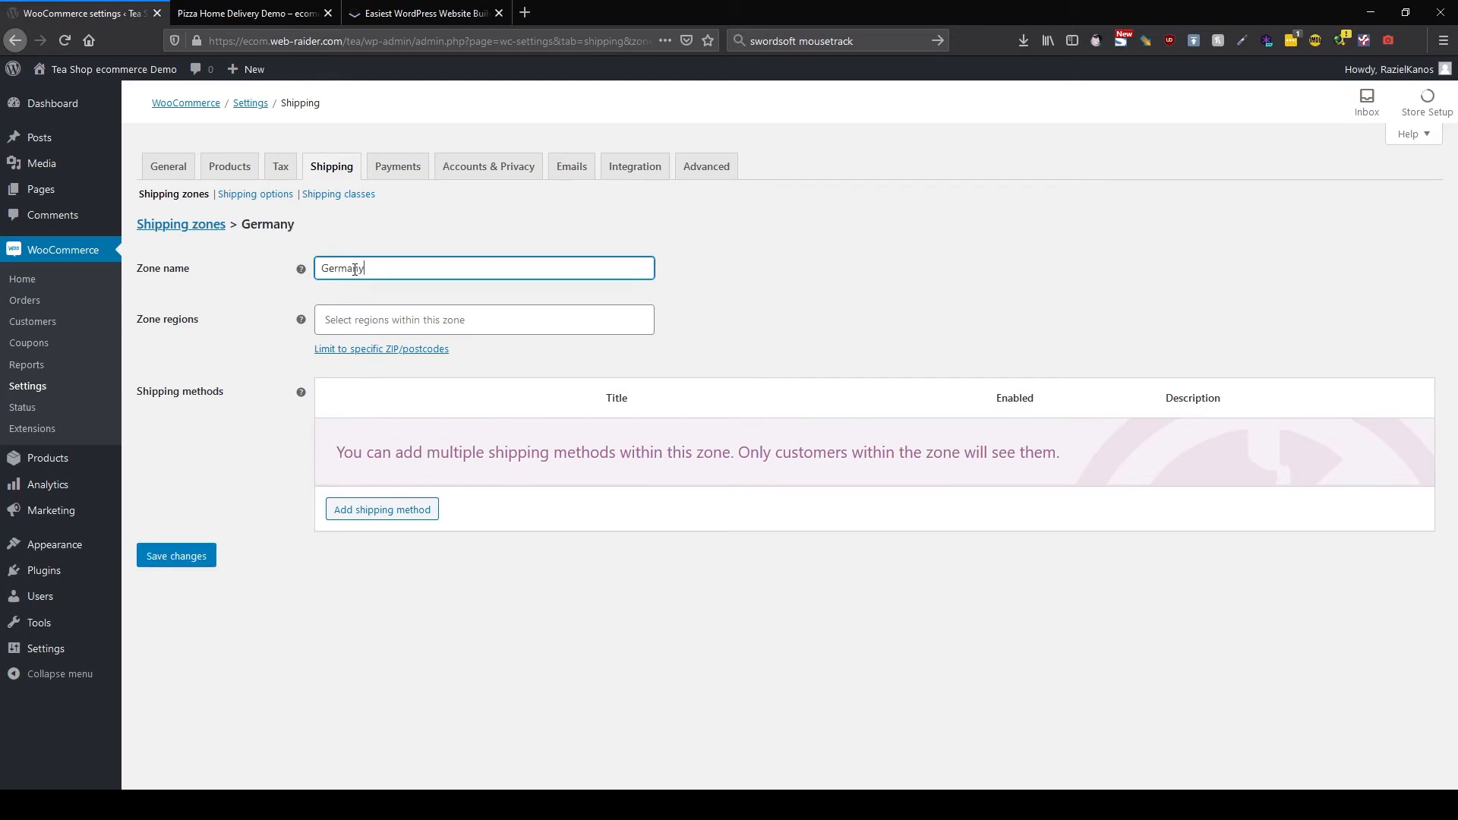
click(389, 320)
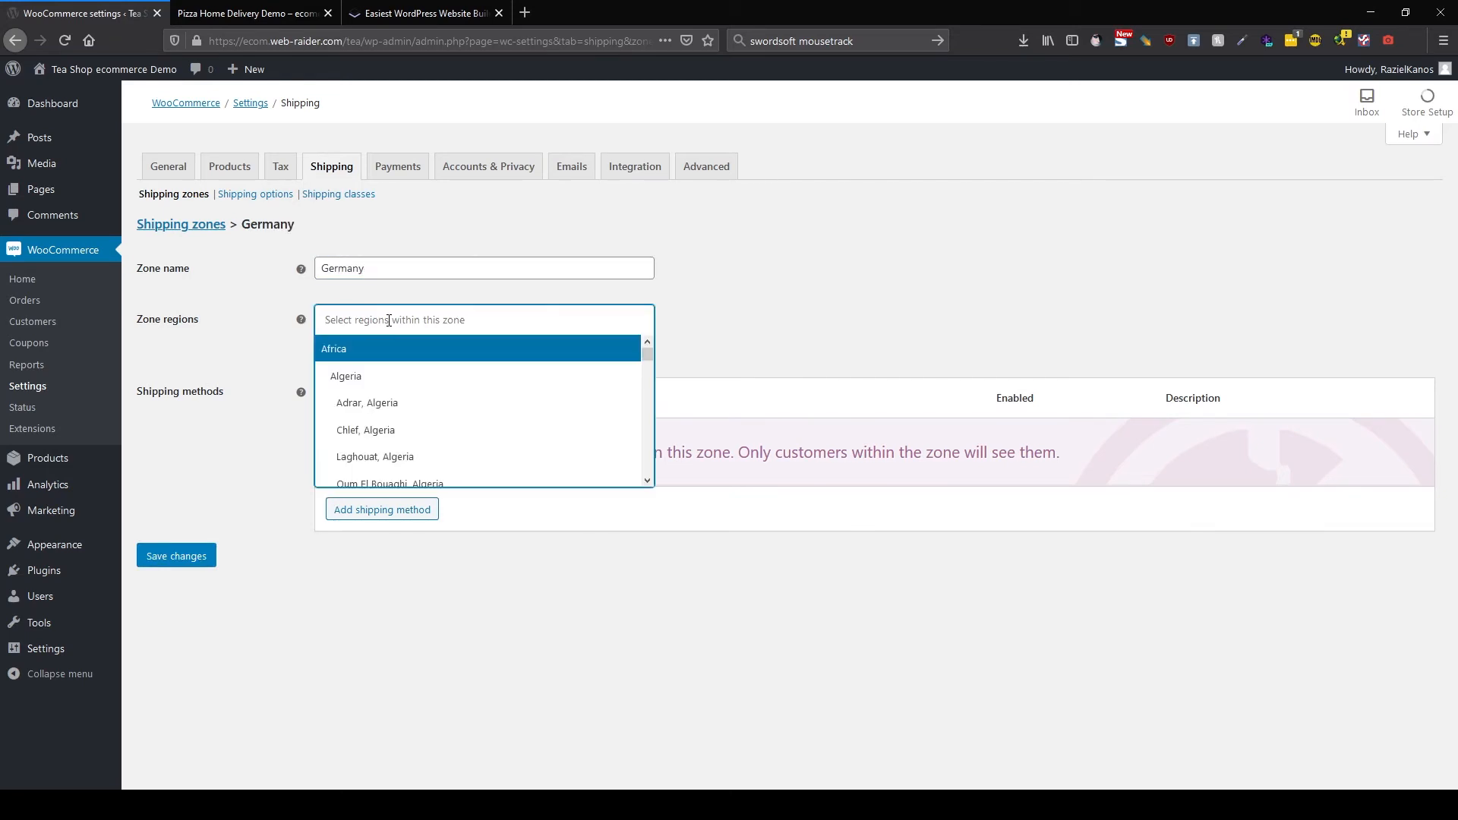
text(Germany)
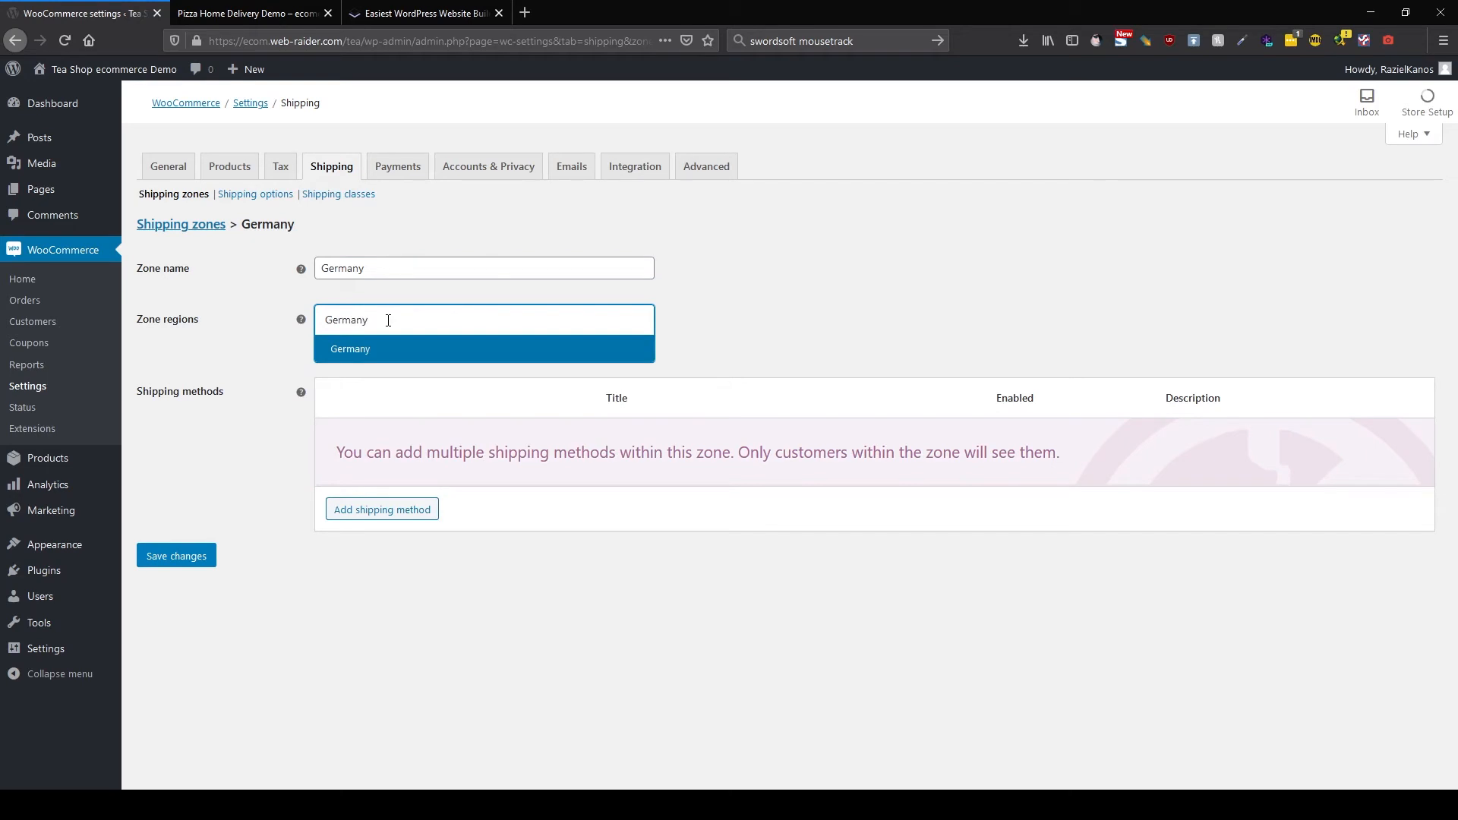
click(399, 360)
Add the Flat rate, Free shipping and Local pickup shipping methods to the Germany zone.
click(400, 507)
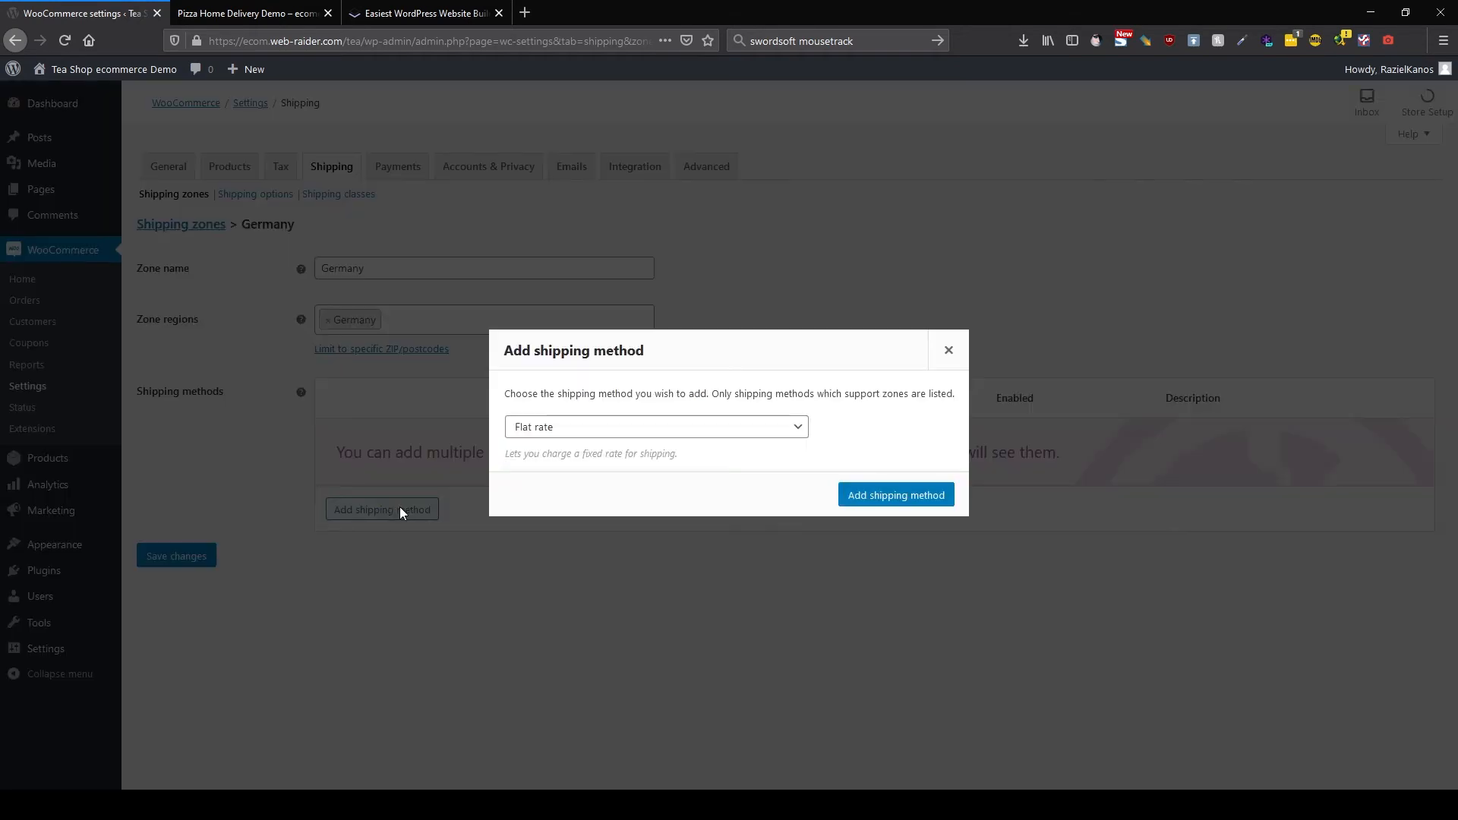
click(849, 495)
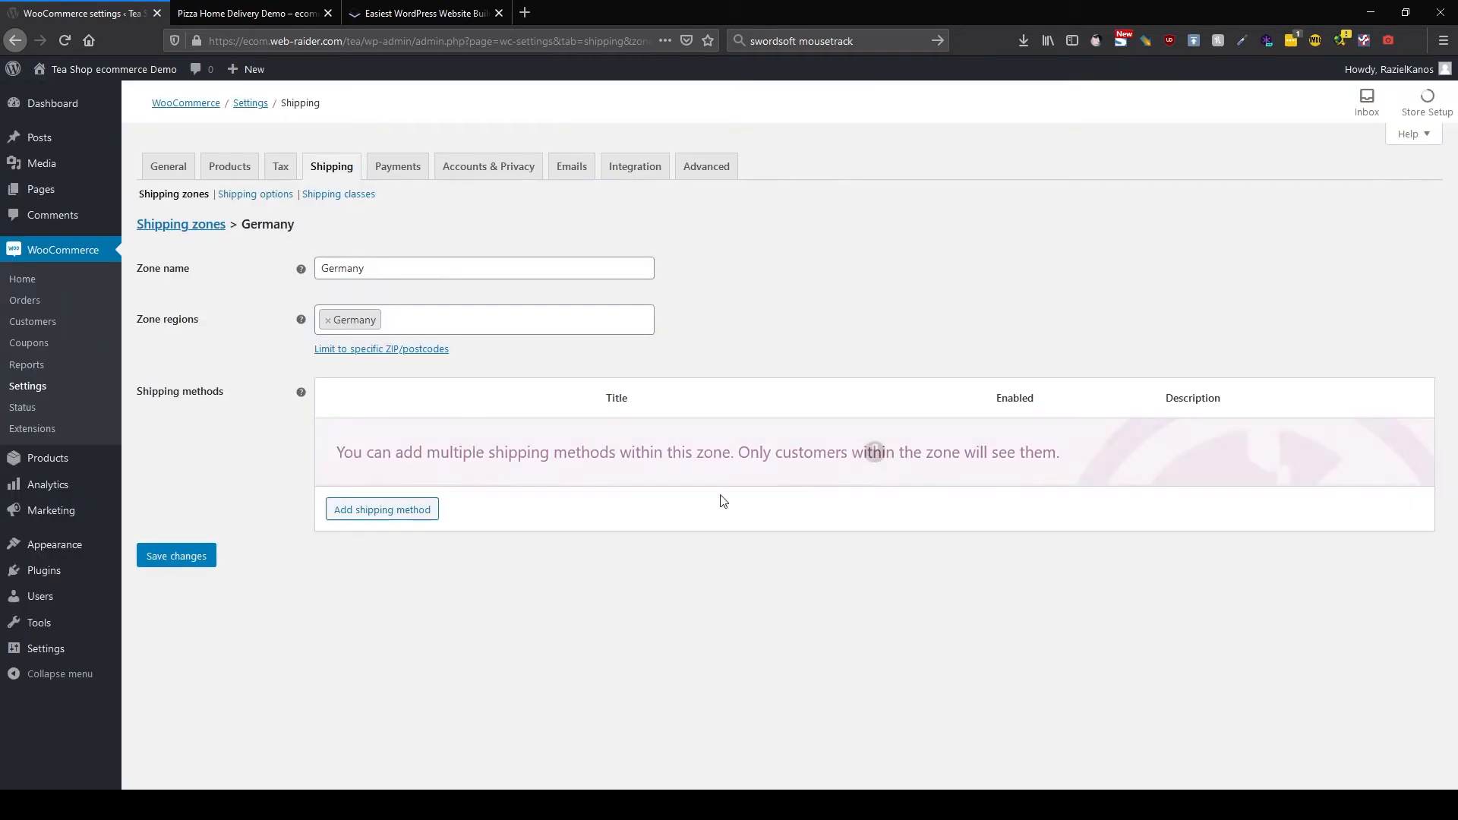
click(410, 516)
click(606, 436)
click(581, 477)
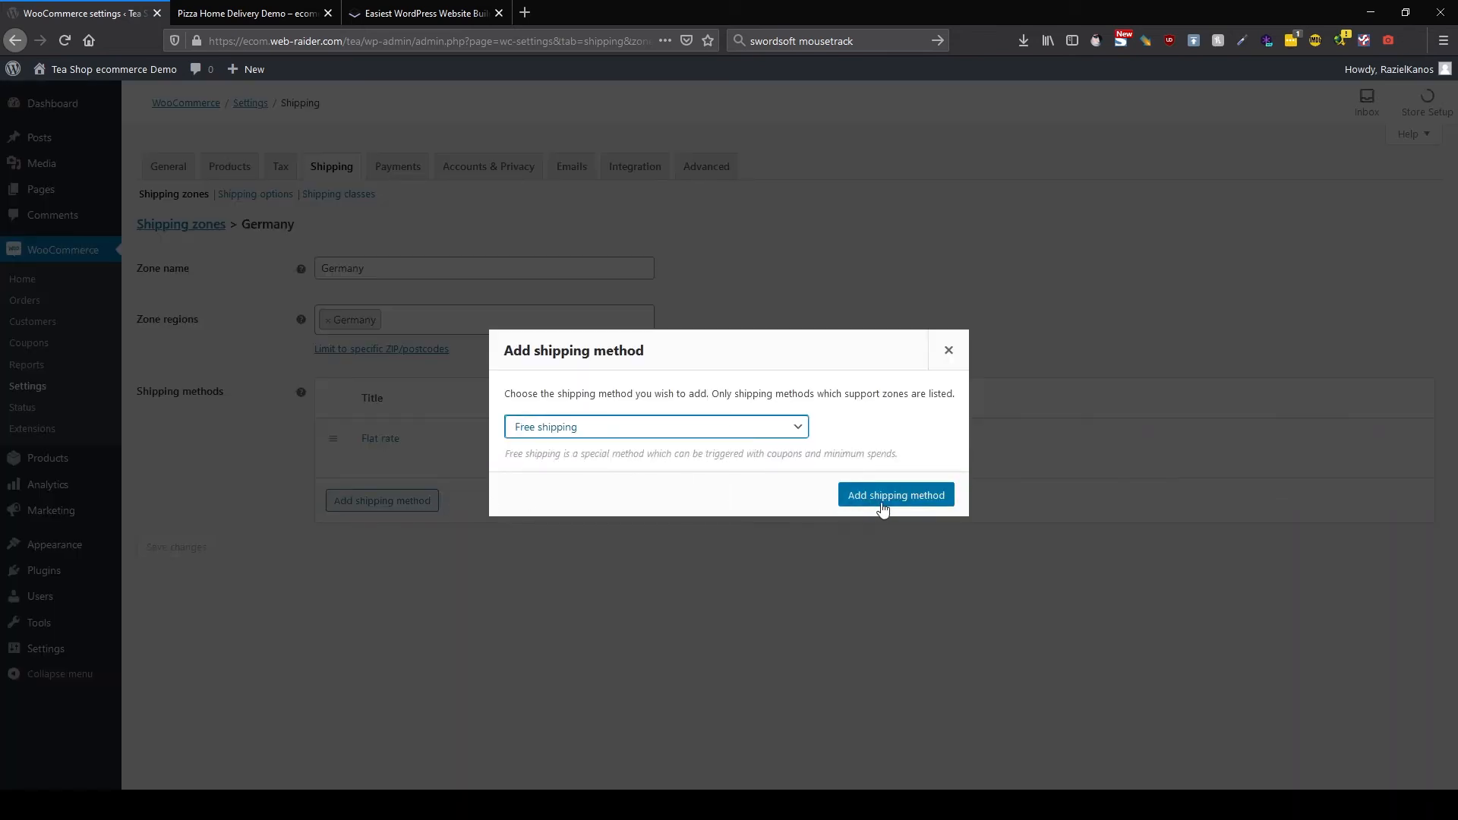
click(877, 505)
click(383, 559)
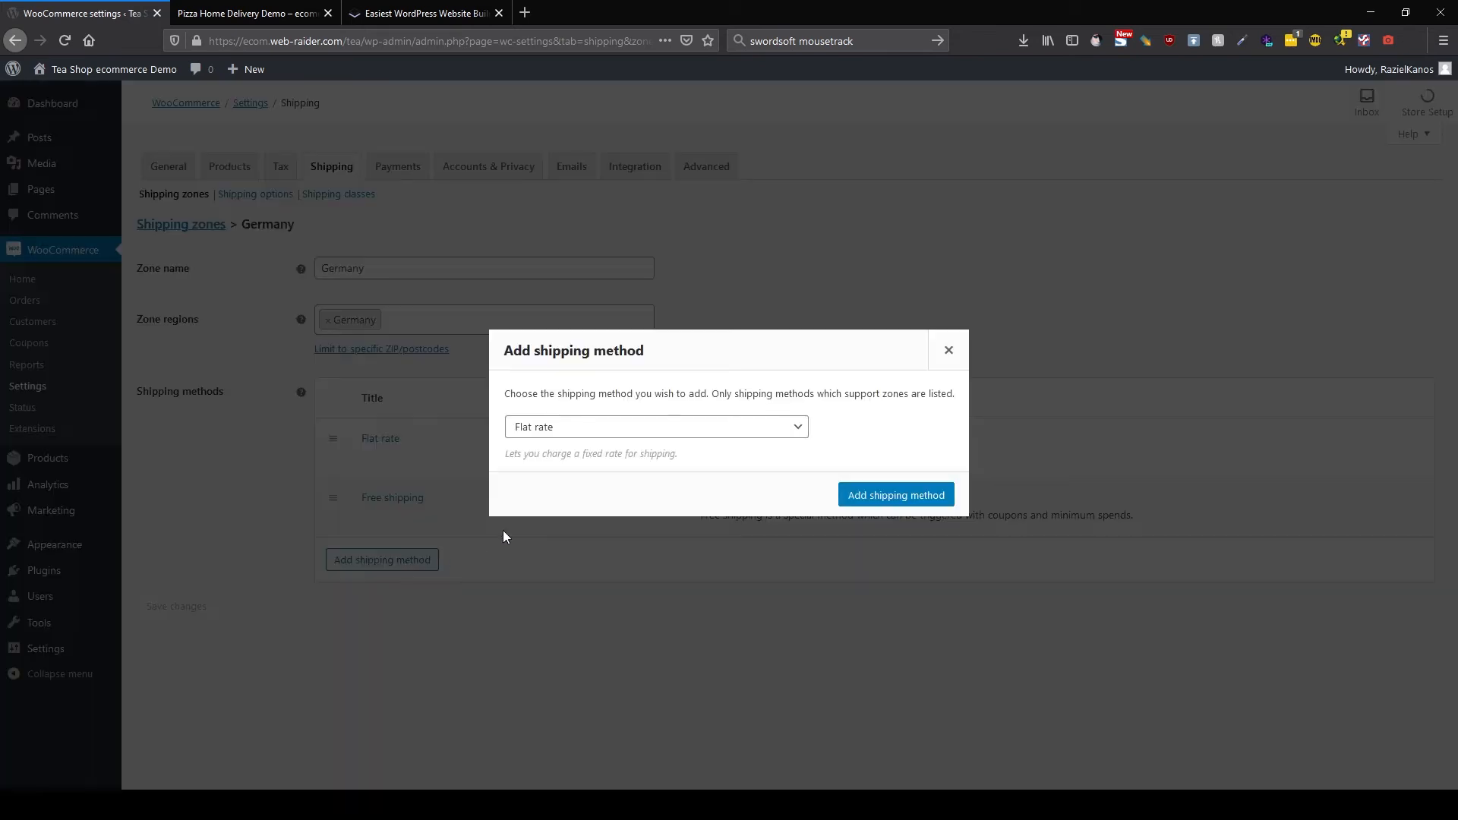
click(575, 431)
click(575, 498)
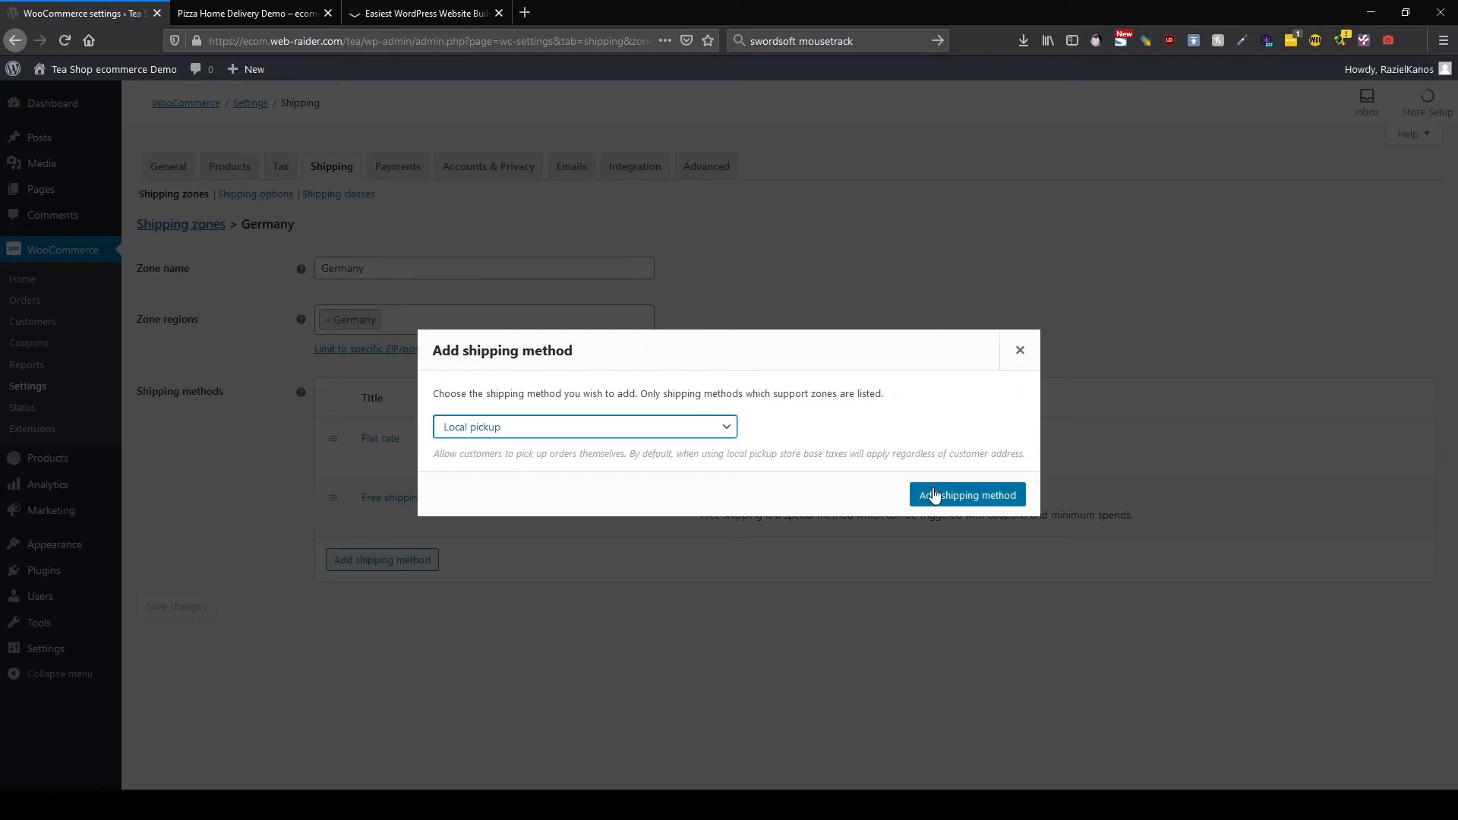
click(928, 494)
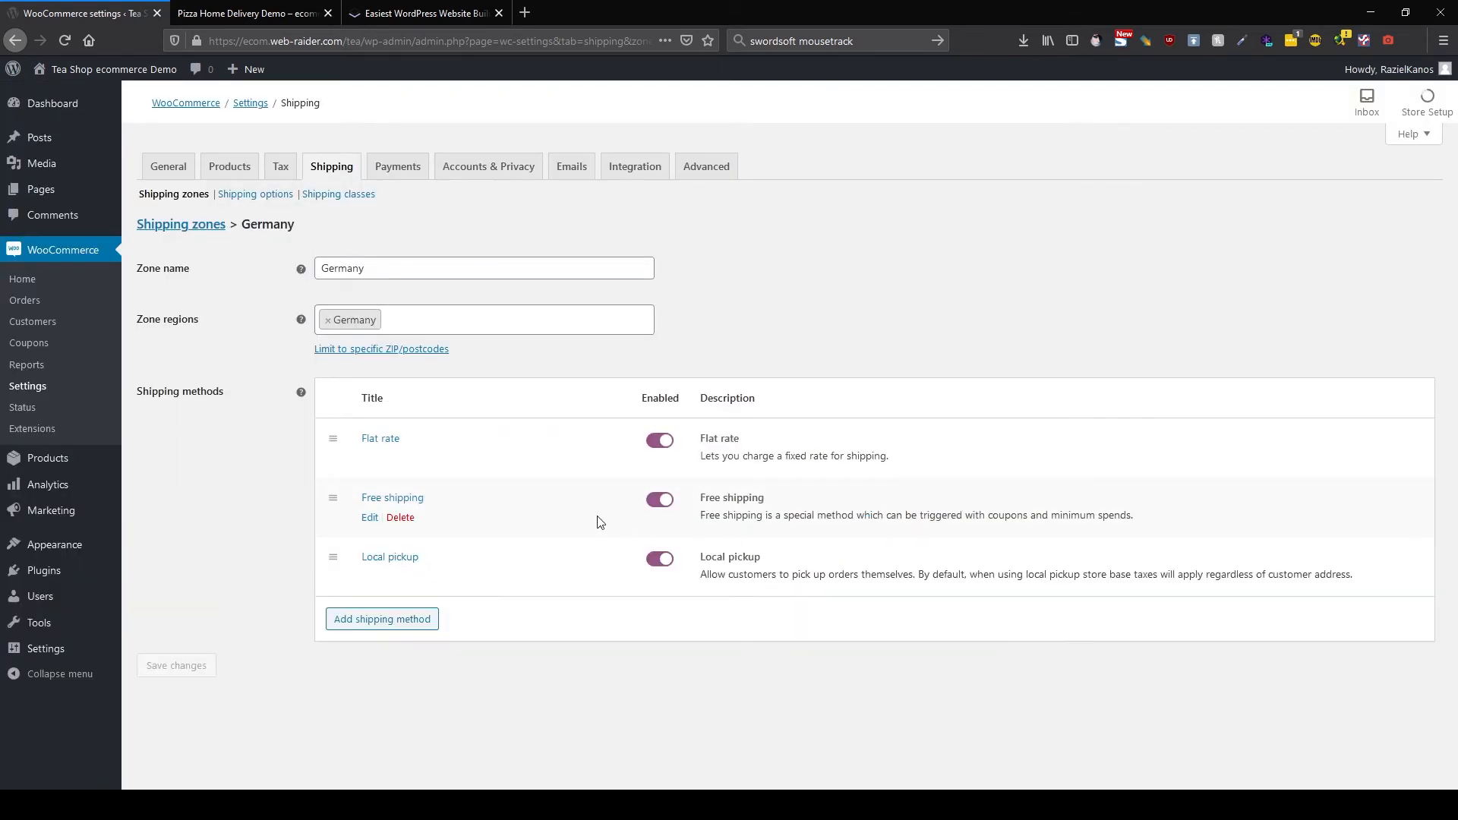
Make the Germany zone's Free shipping require a minimum order amount of 100 and save it.
click(370, 517)
click(607, 454)
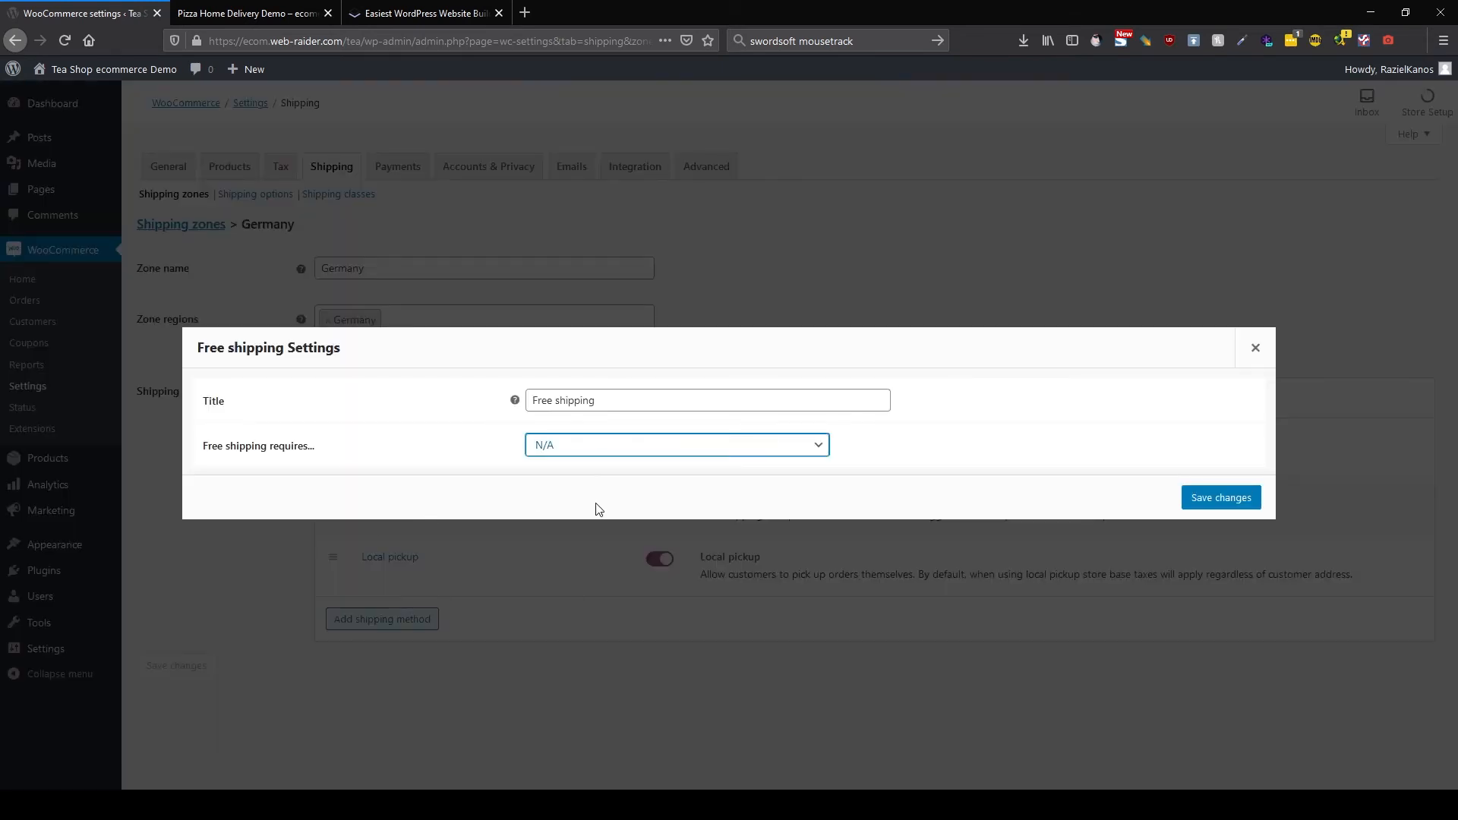
click(646, 521)
double_click(571, 449)
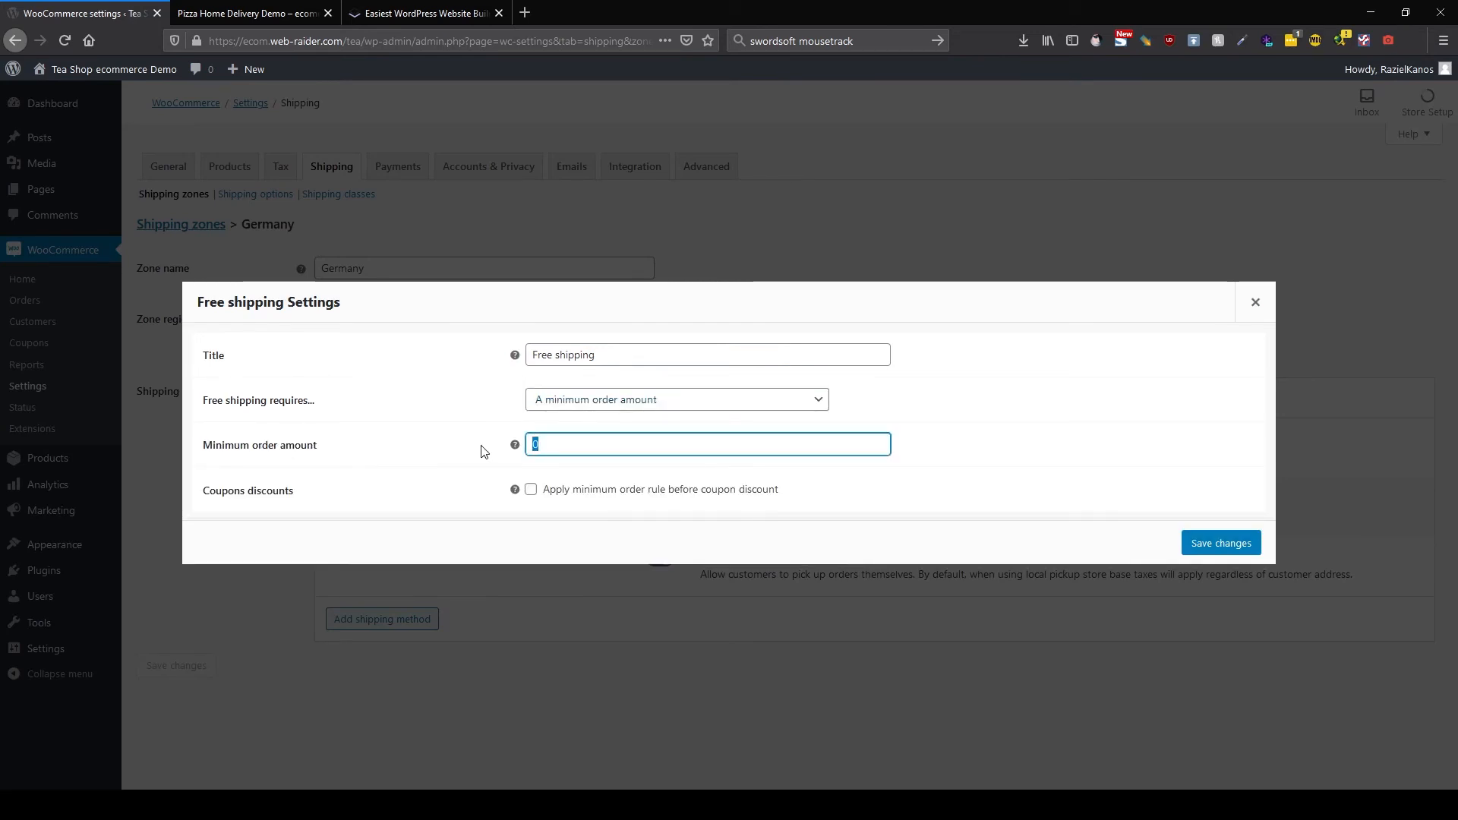
text(100)
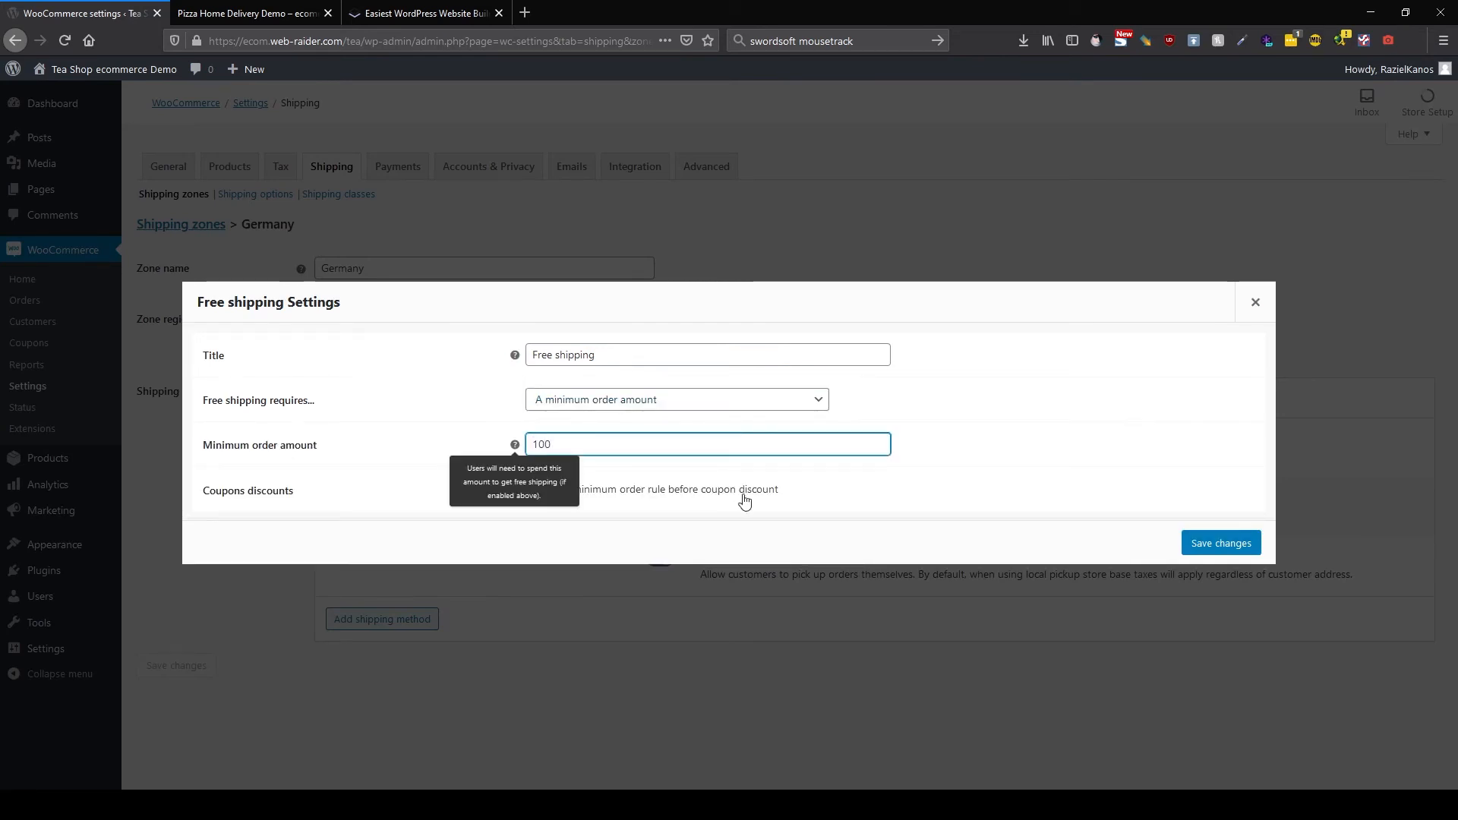
click(1203, 541)
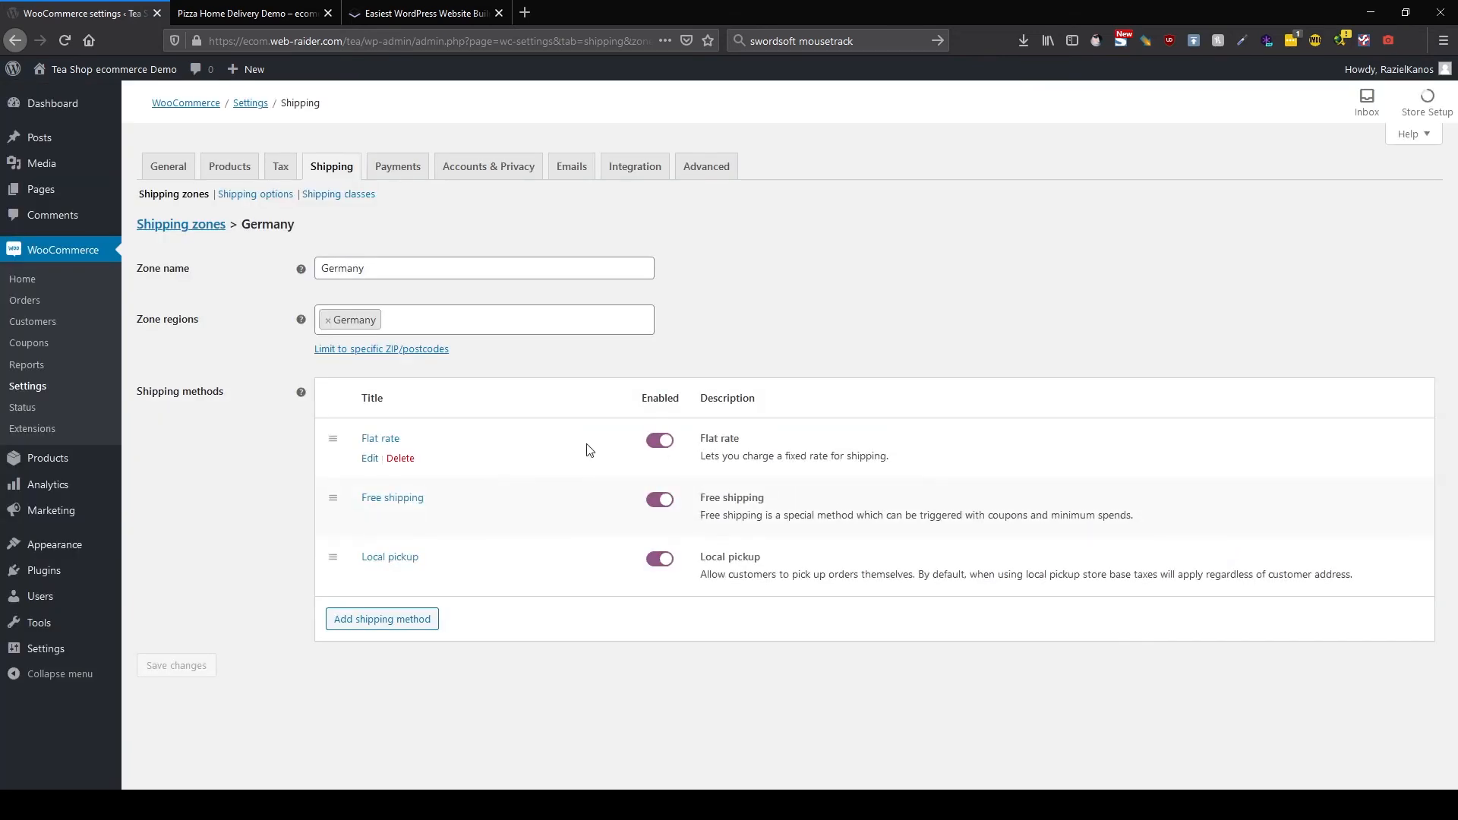
Set the Germany zone's Flat rate cost to 10 and save the Local pickup settings with their defaults.
click(372, 459)
double_click(578, 464)
text(10)
click(1223, 523)
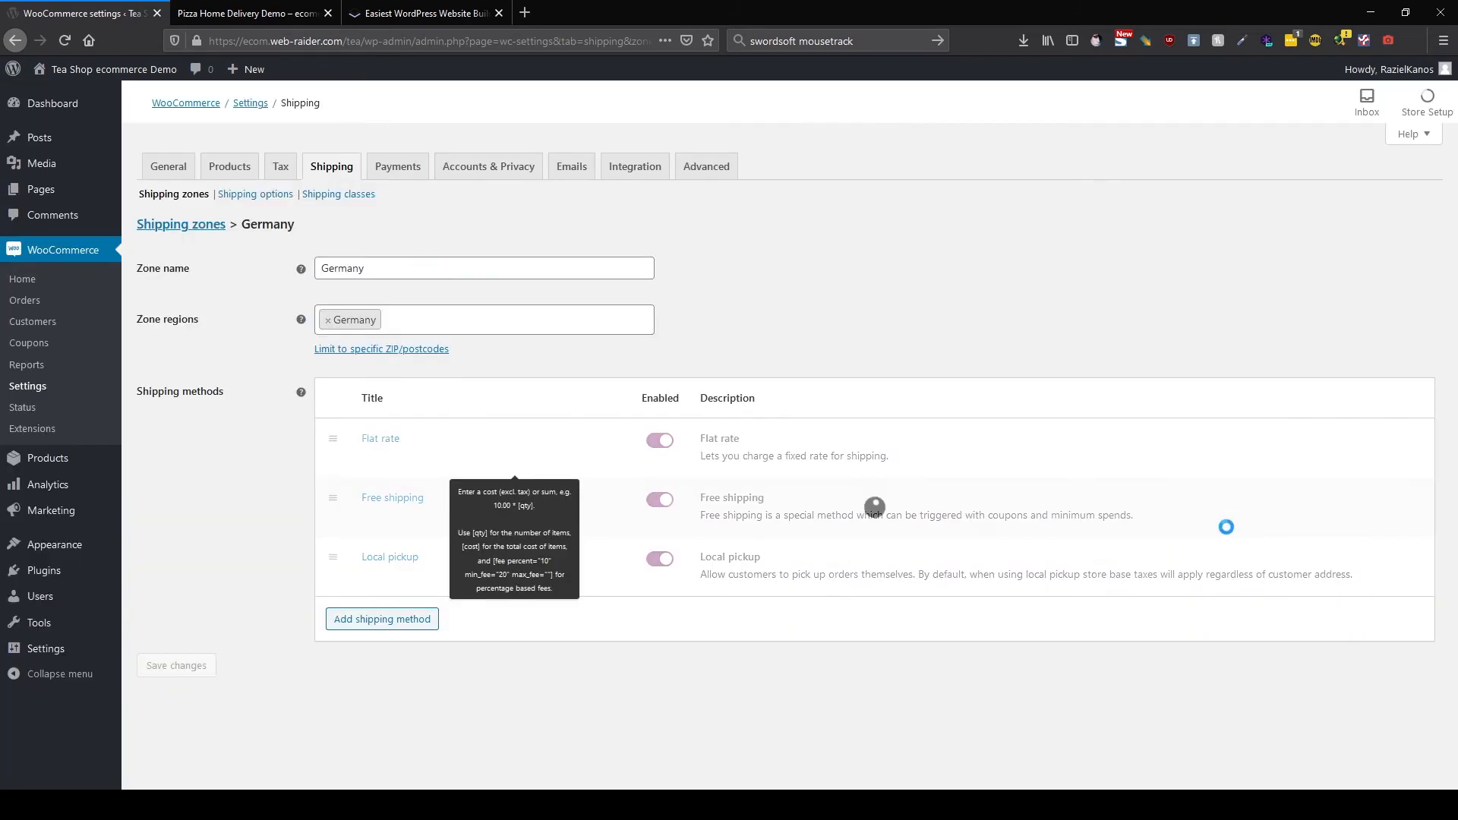
click(372, 576)
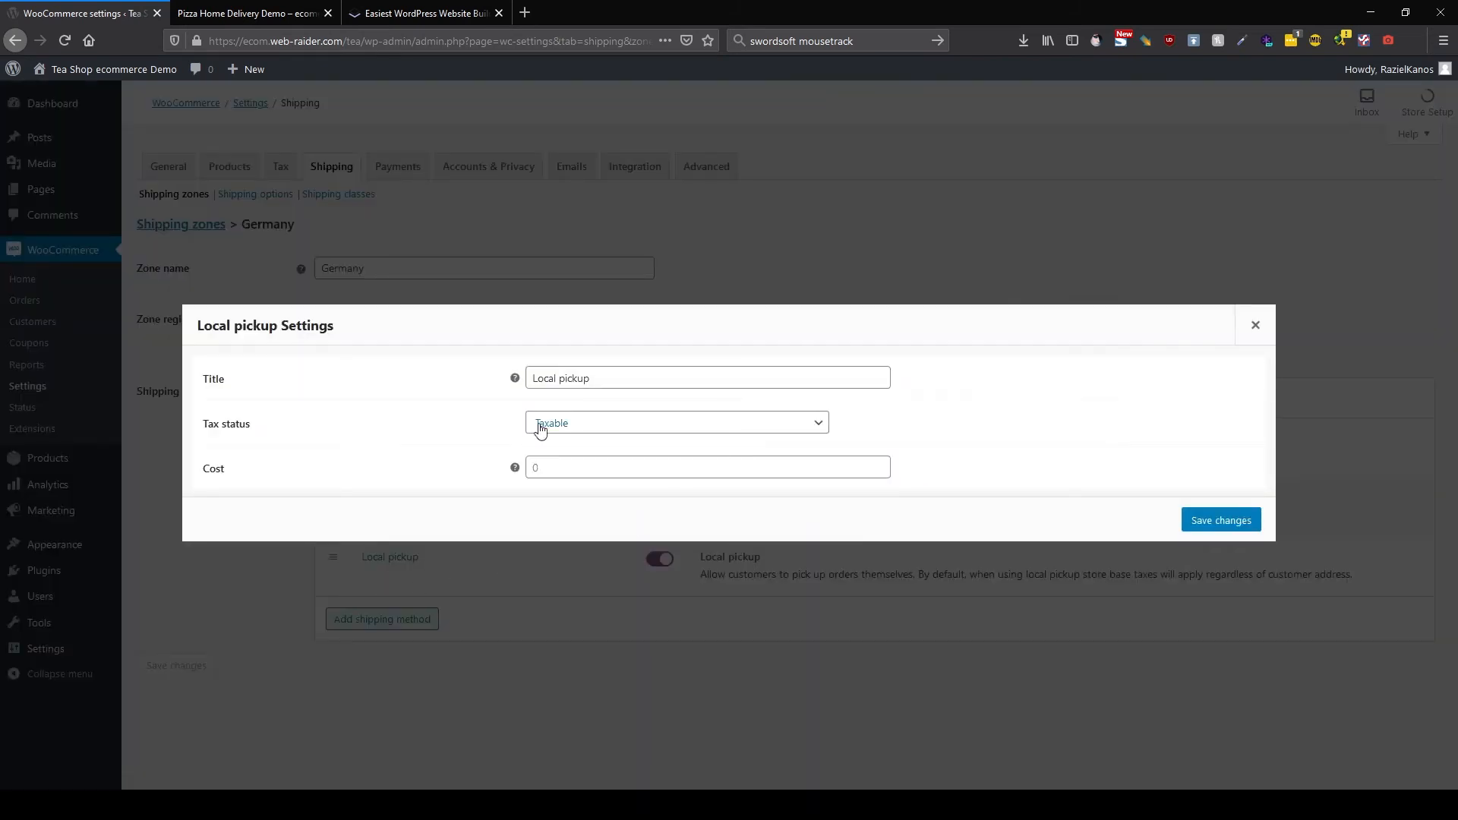
click(1235, 526)
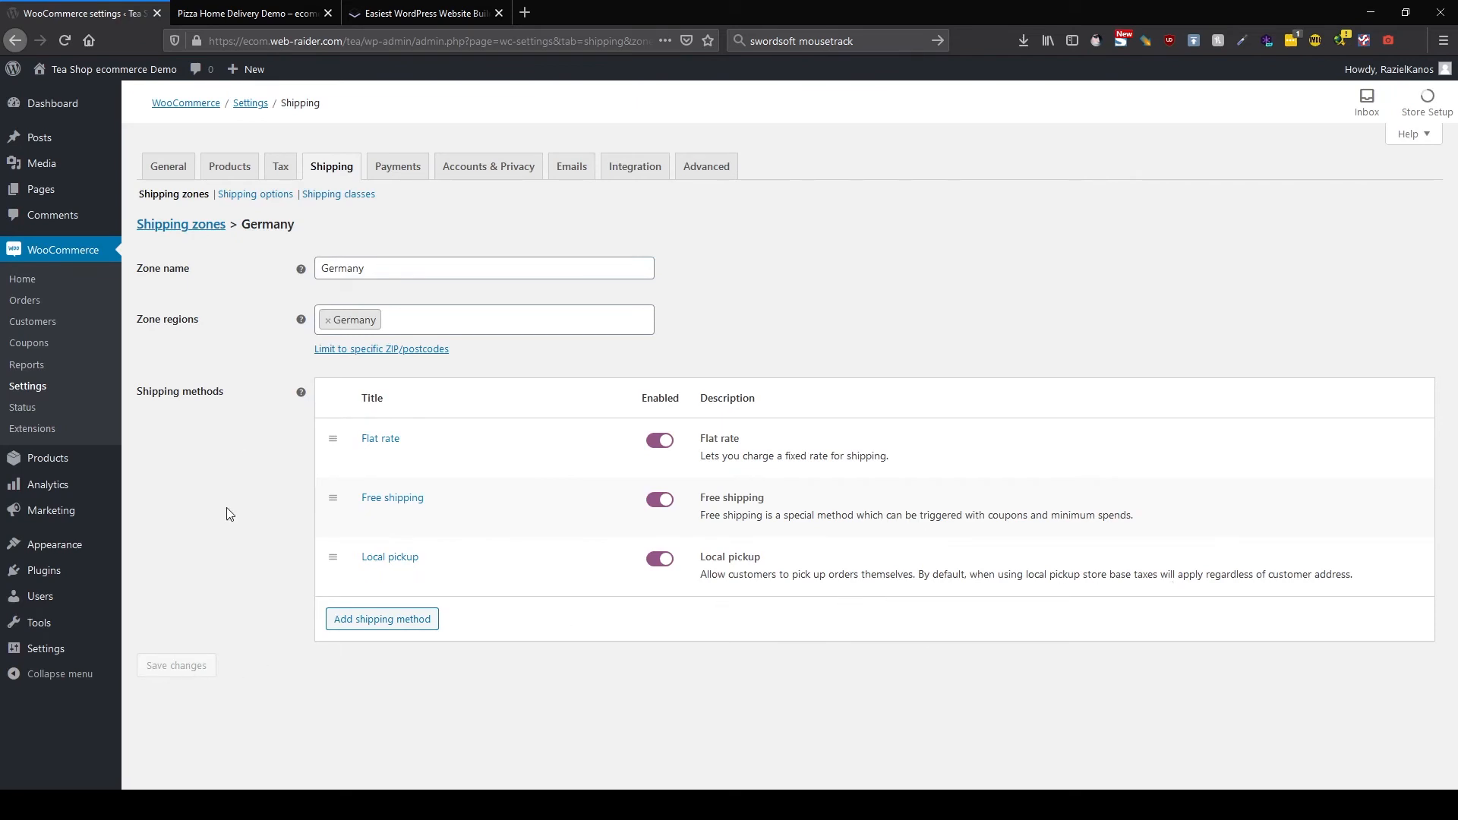
Leave the Germany zone for the shipping zones list and start a new zone named All Other.
click(192, 224)
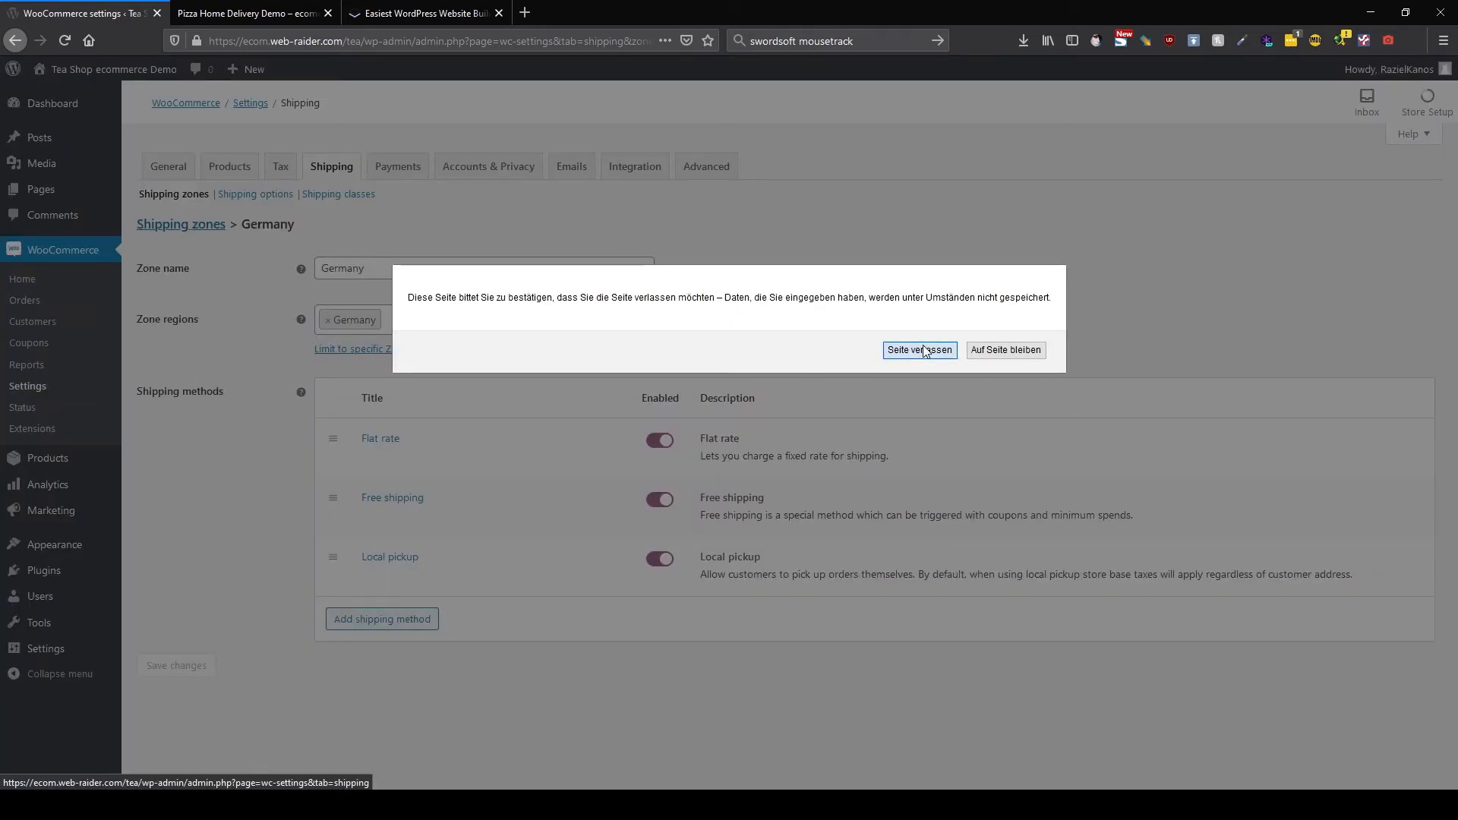
key(Return)
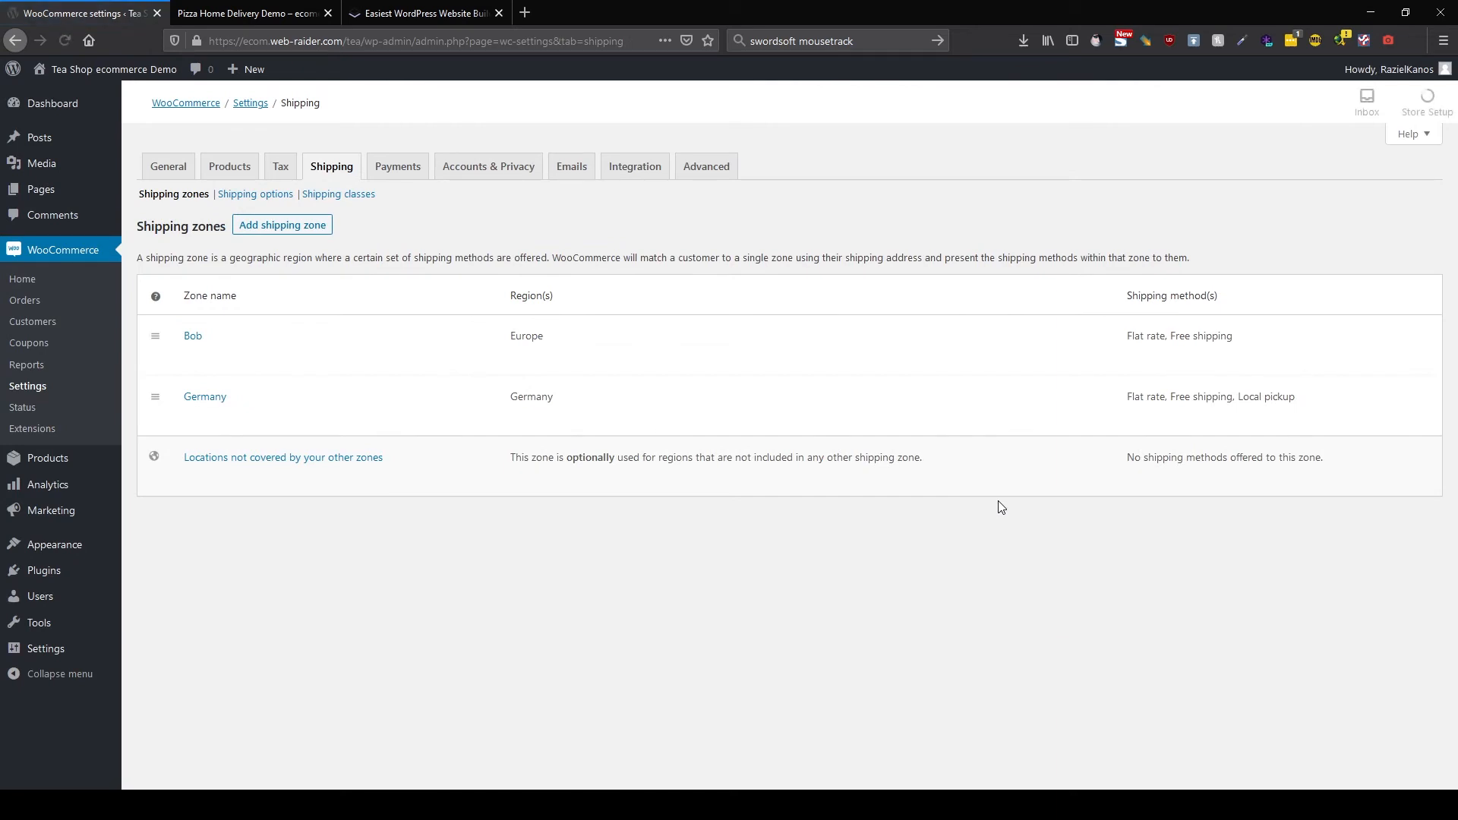
click(296, 227)
click(386, 270)
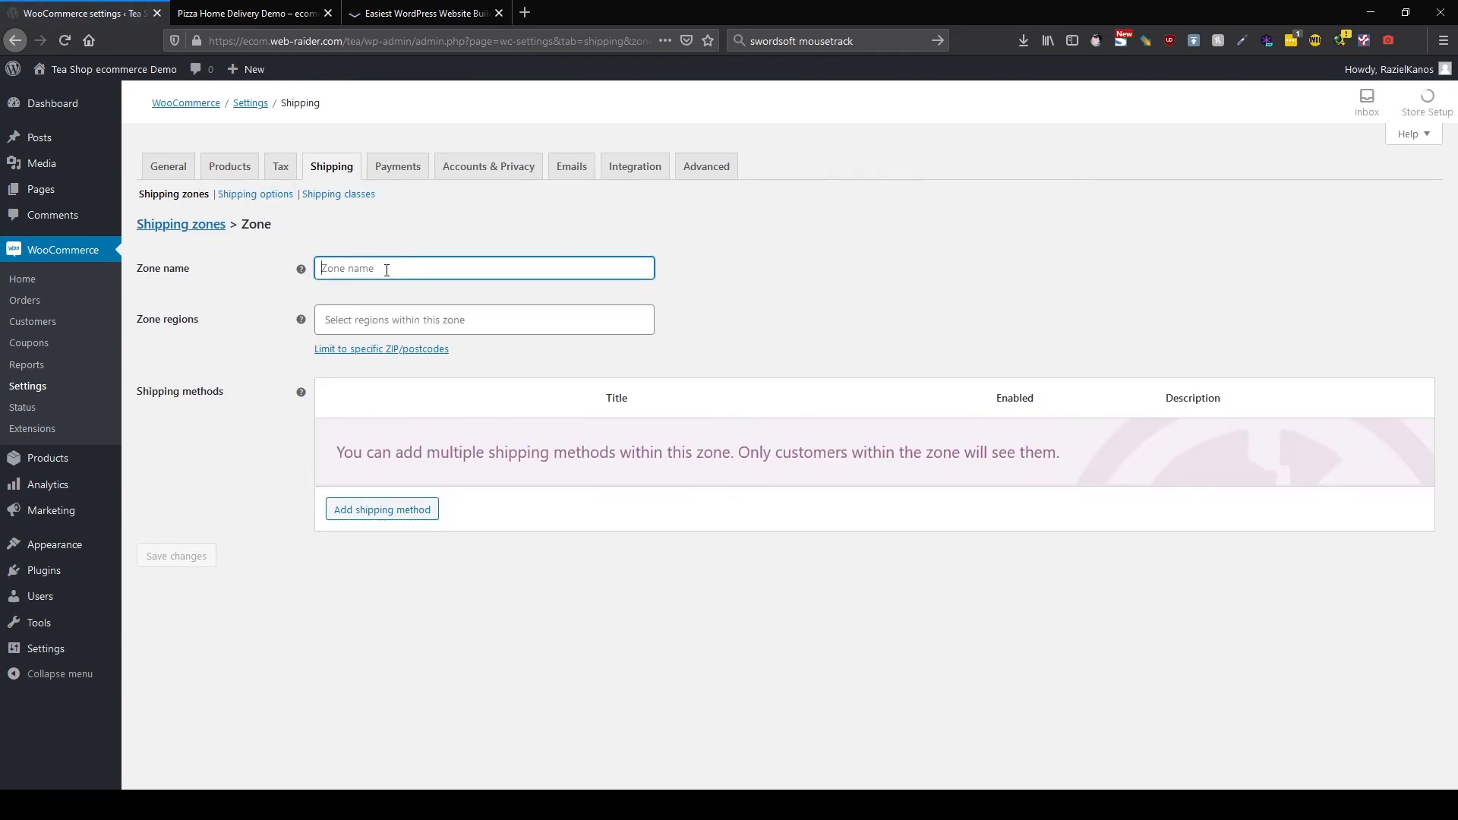
text(All Other)
key(Tab)
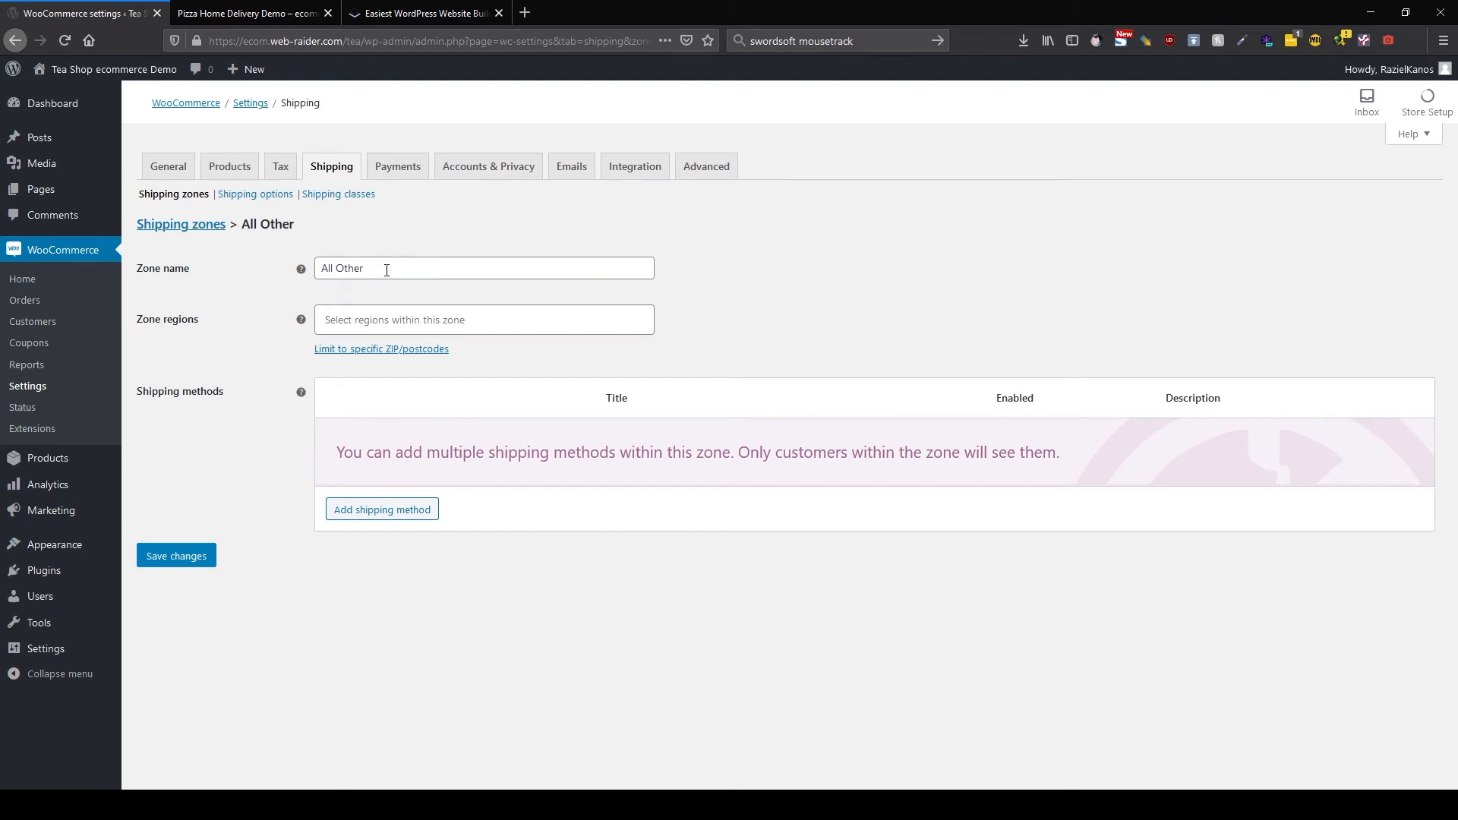
text(Wor)
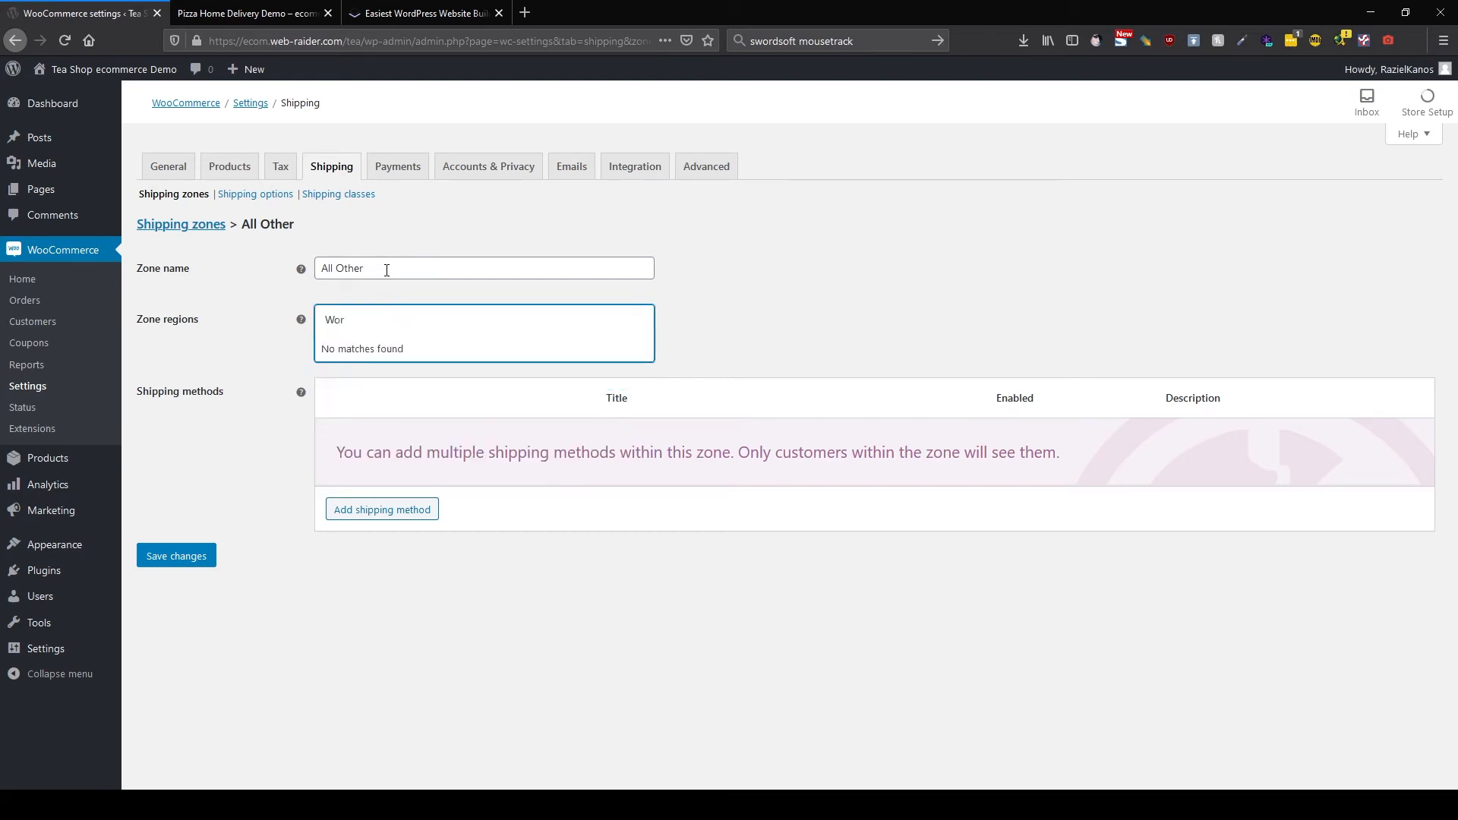
text(l)
key(BackSpace)
key(BackSpace)
key(BackSpace)
key(BackSpace)
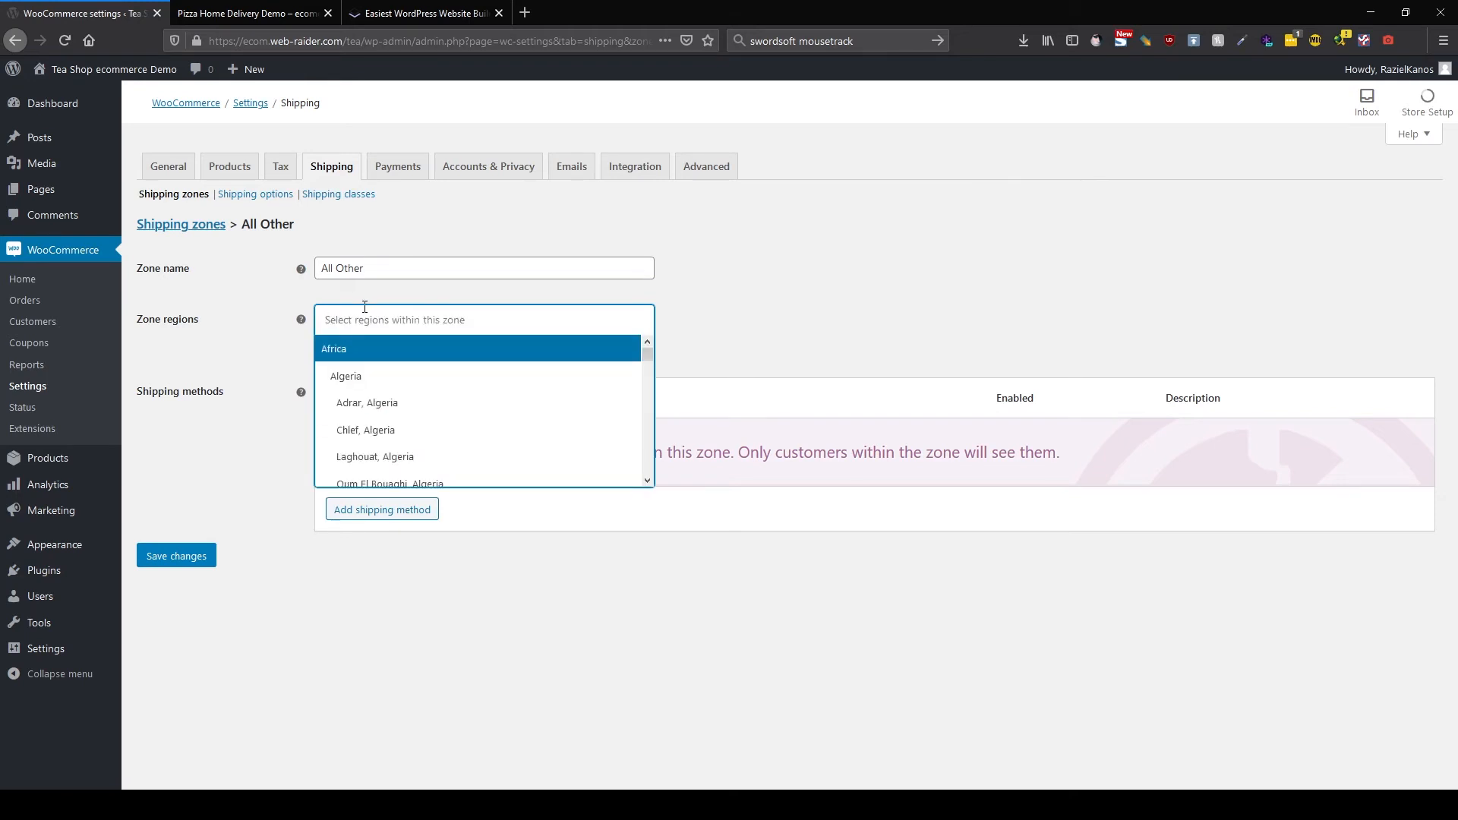
Add Africa and Asia as regions of the All Other zone.
click(372, 350)
text(as)
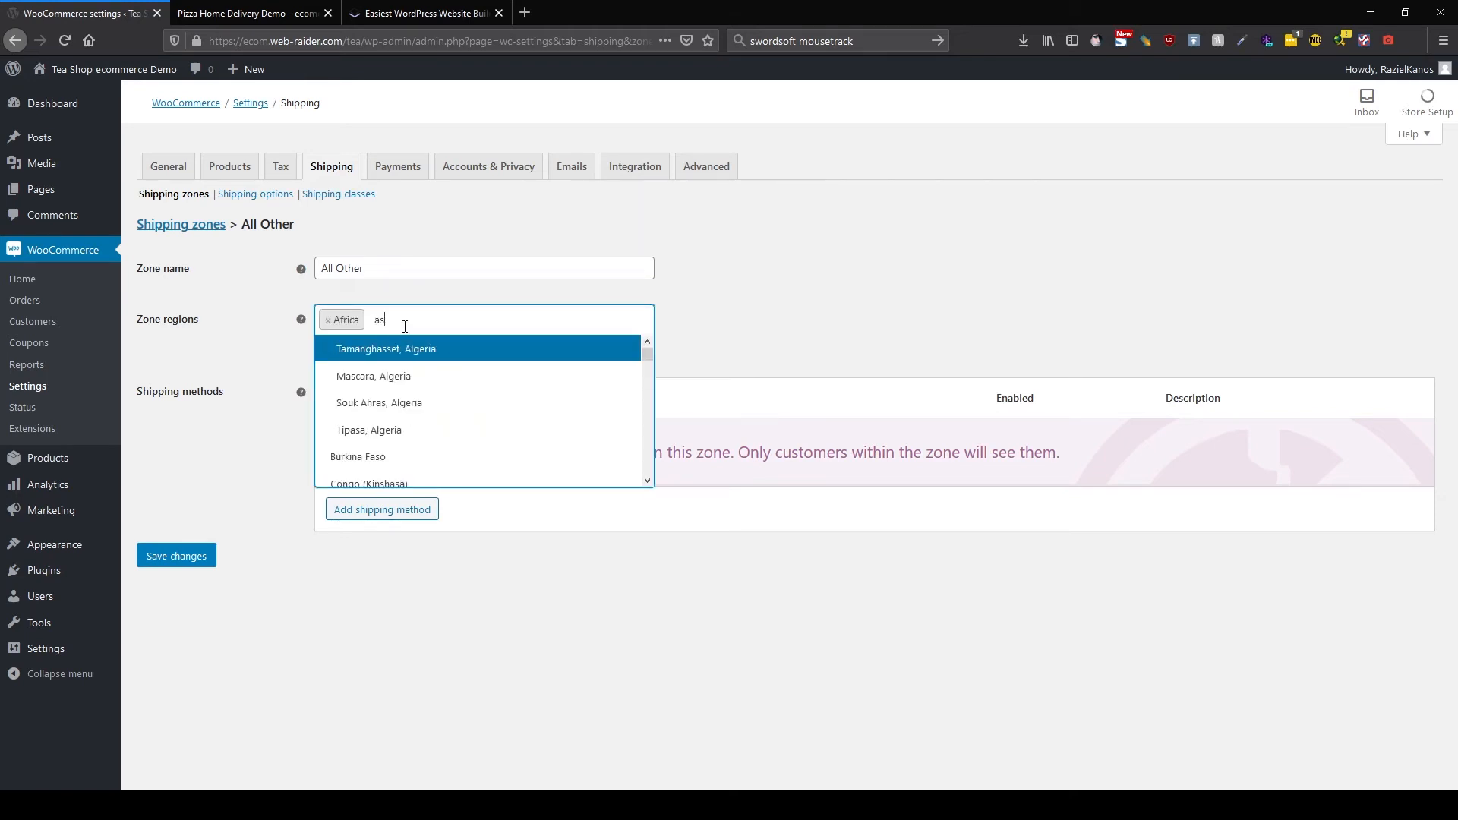
text(is)
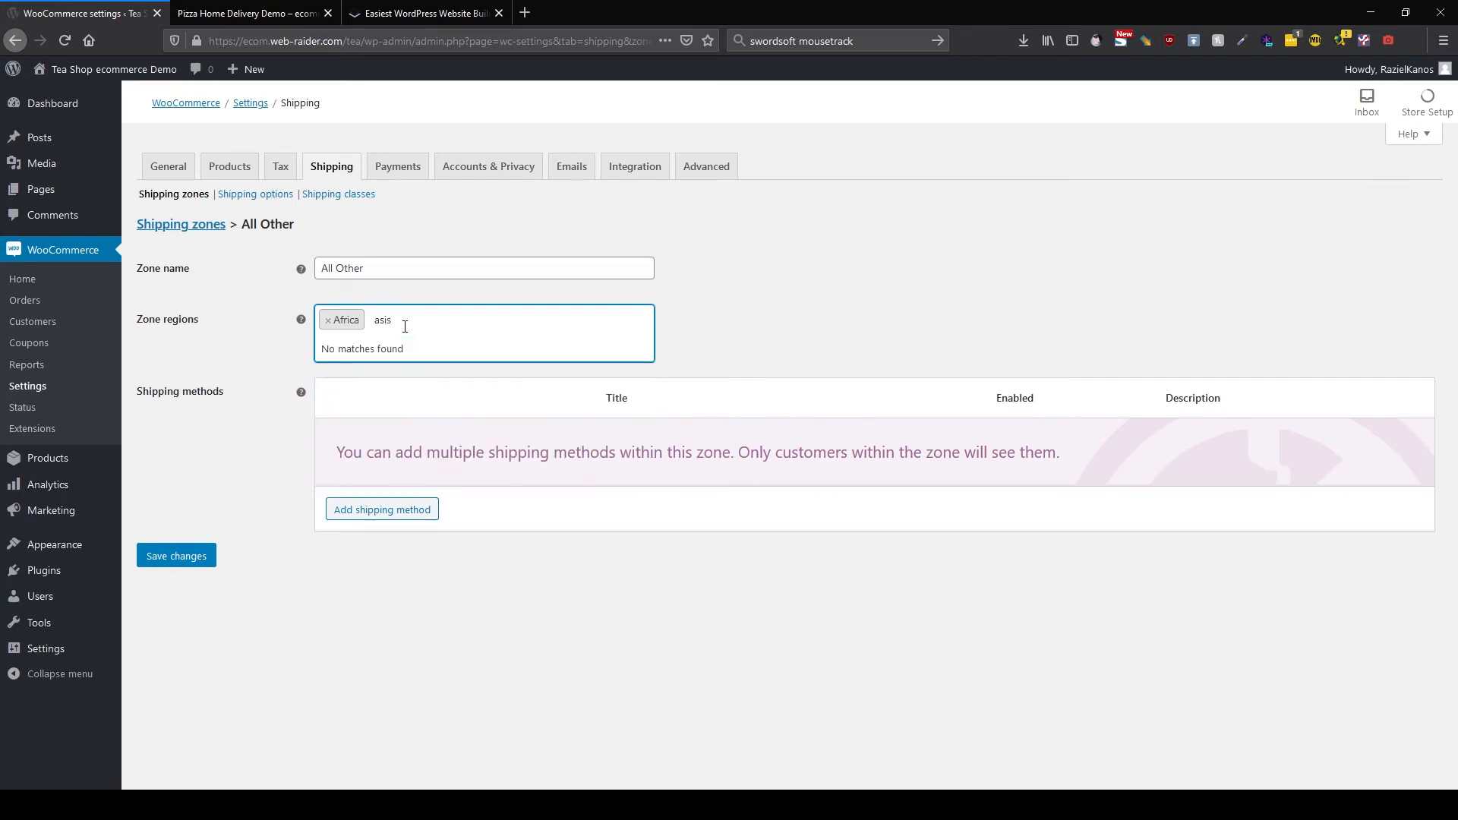
key(BackSpace)
text(a)
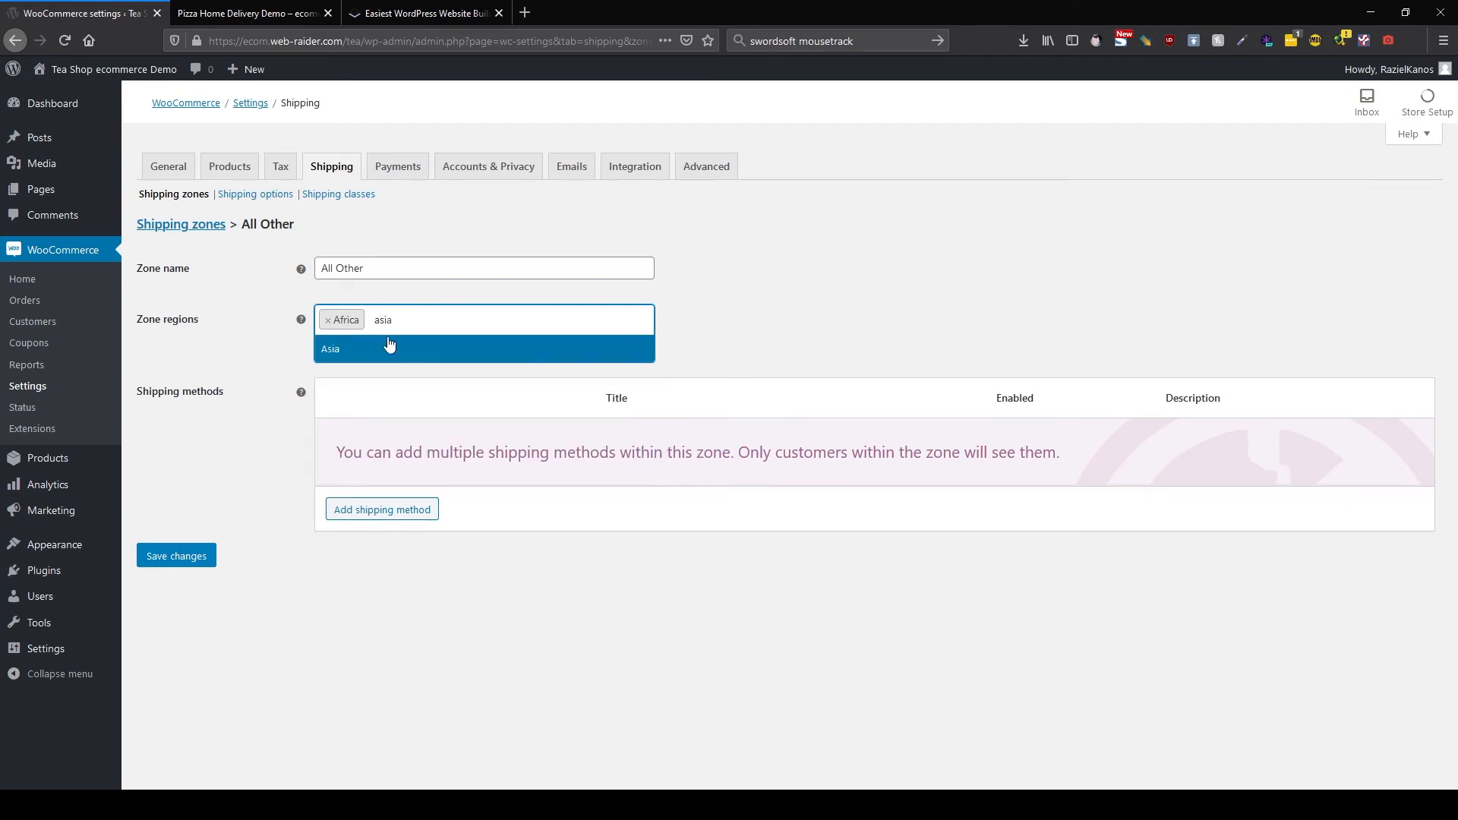
click(368, 354)
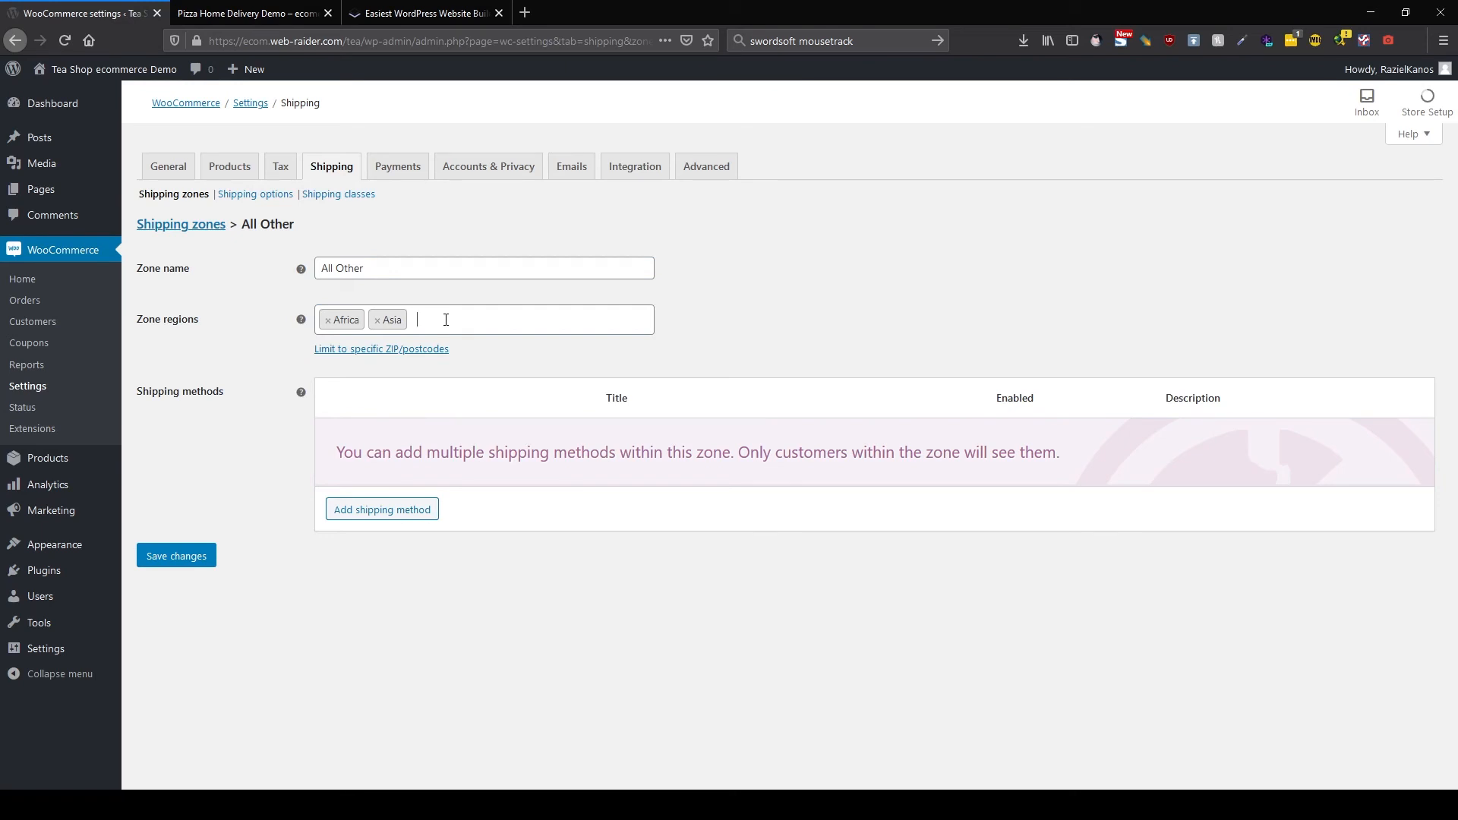
Add Australia, North America and South America as regions of the All Other zone.
text(Aust)
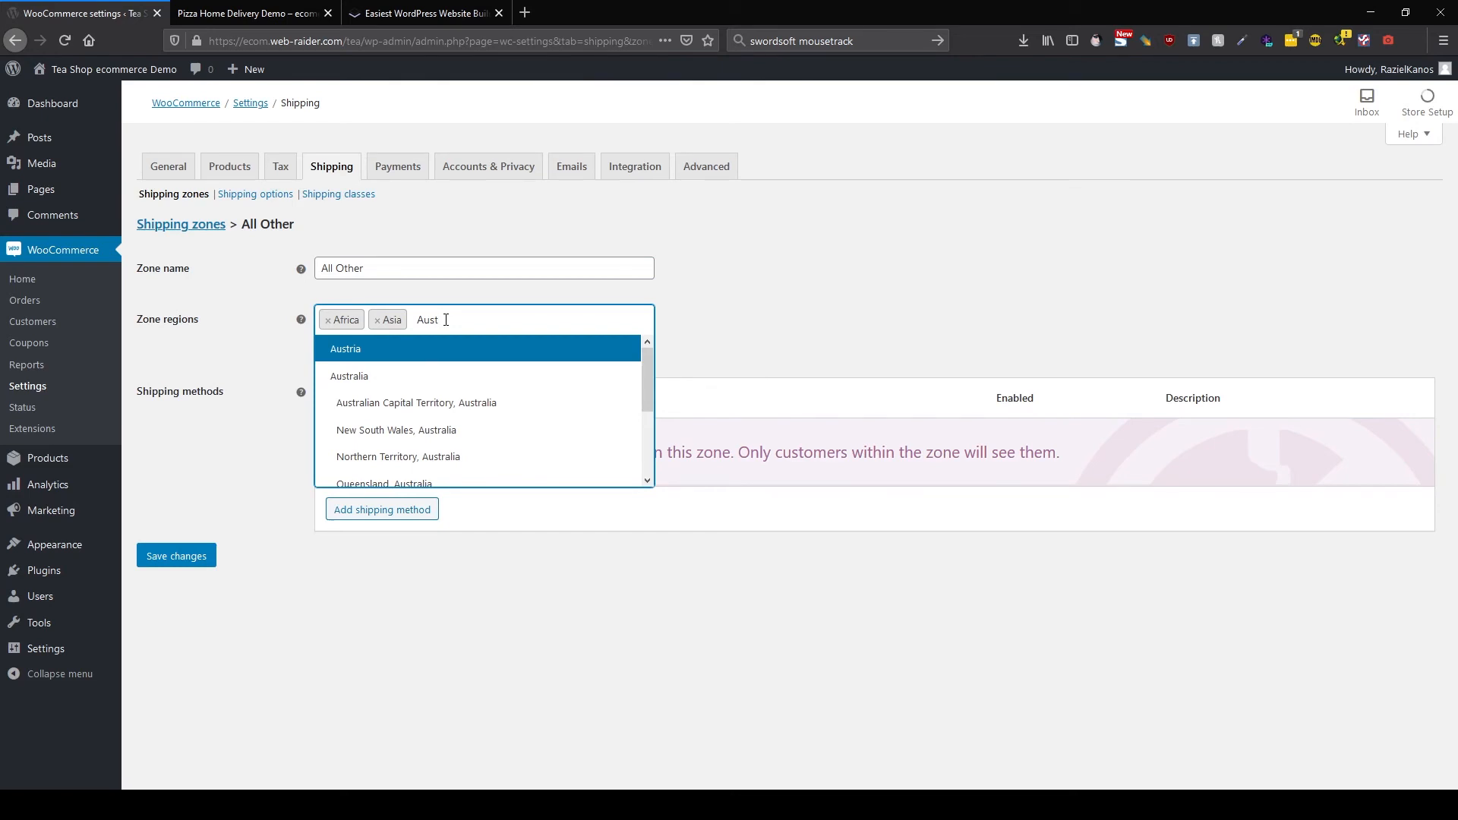
click(395, 382)
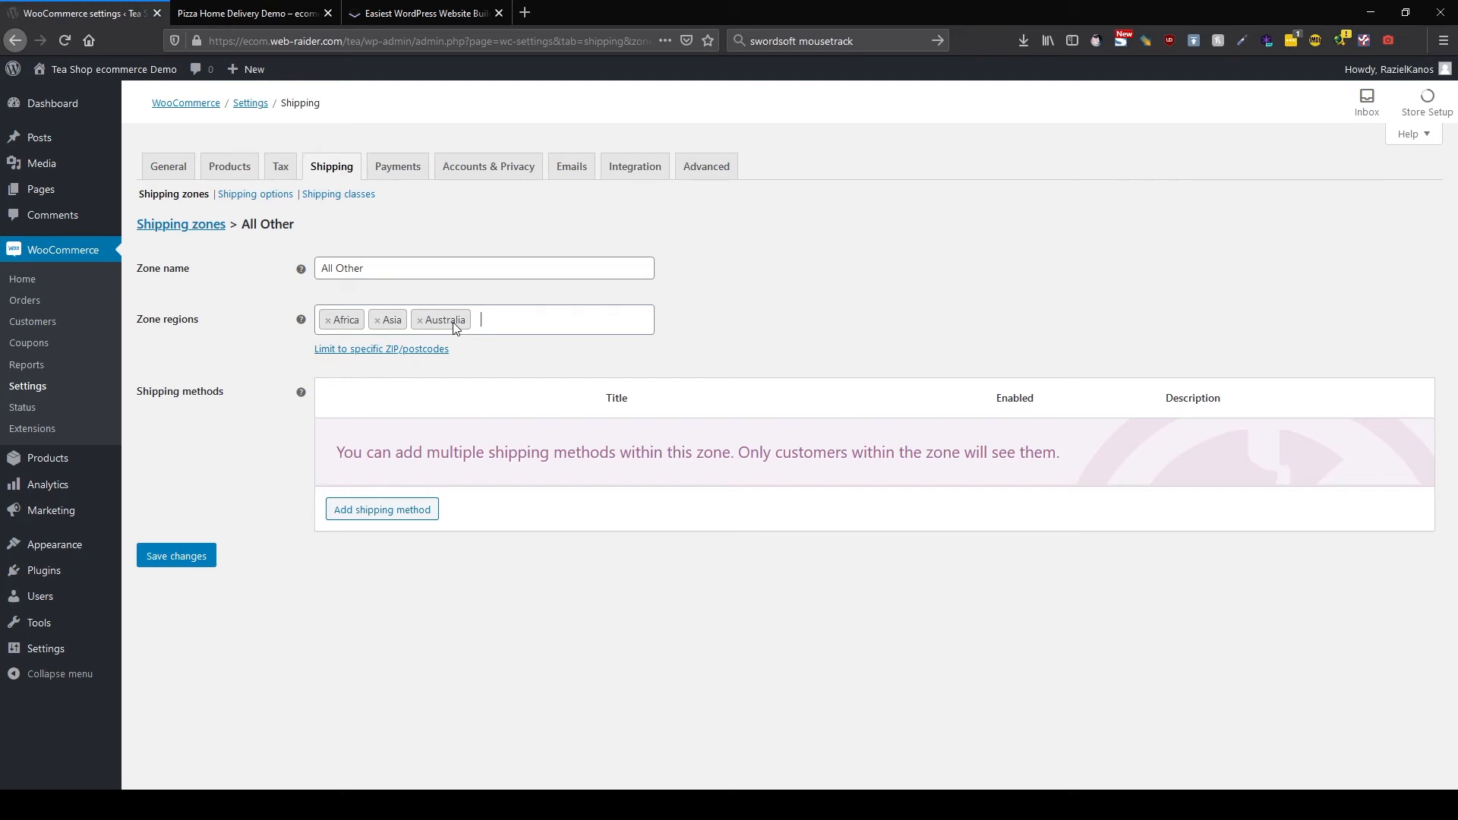
click(510, 317)
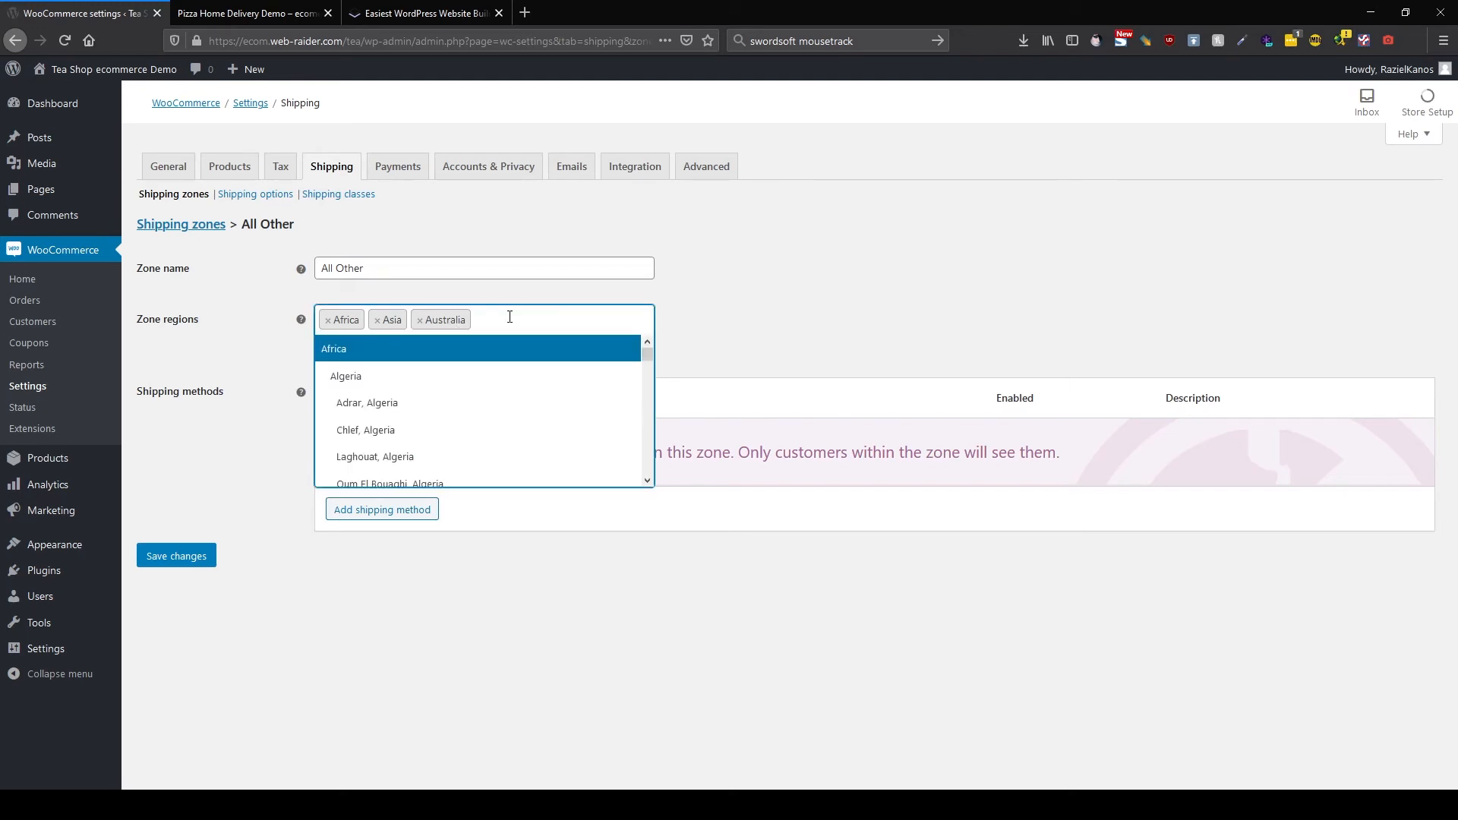
click(509, 317)
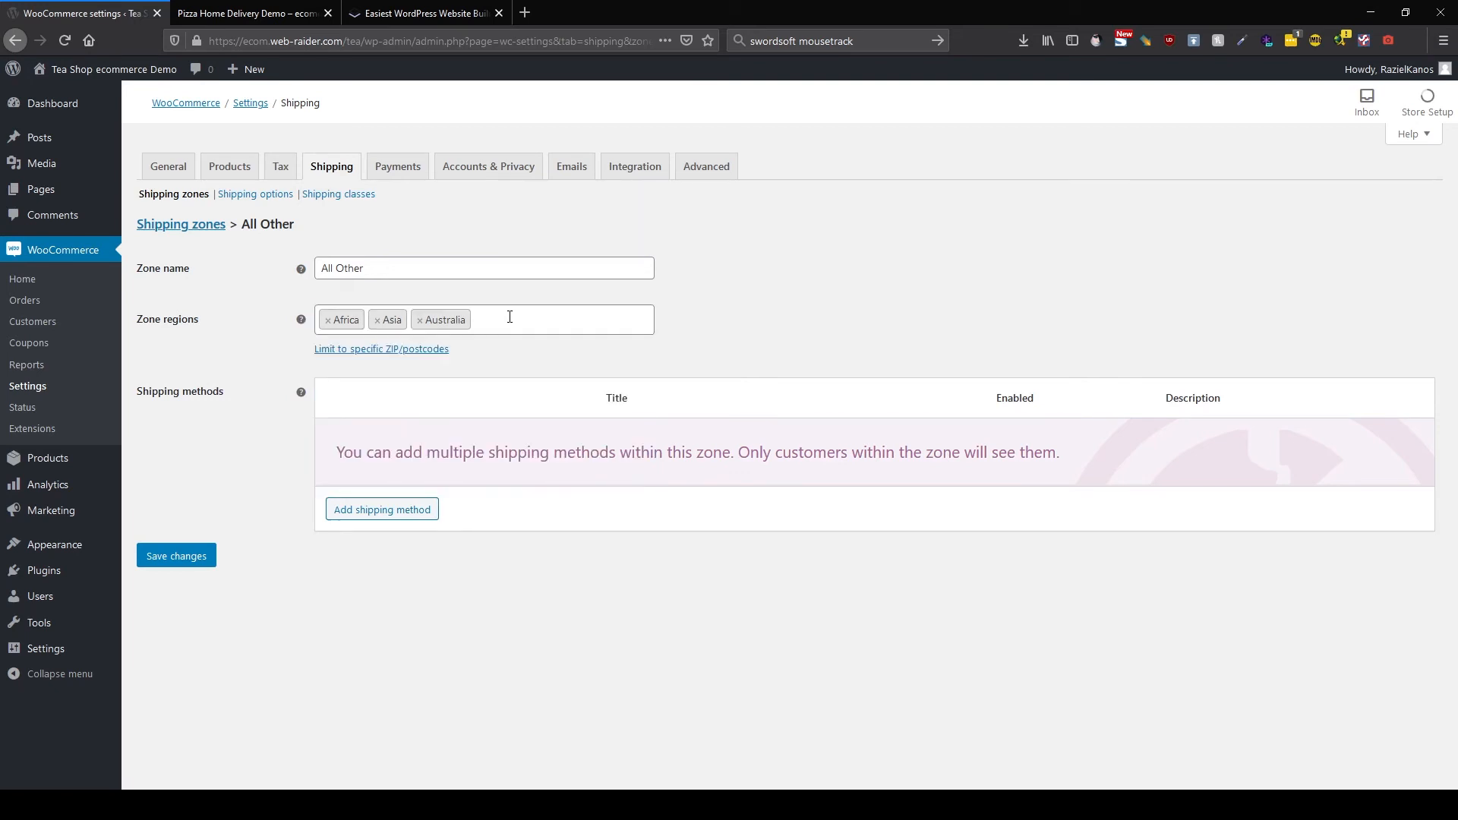
click(509, 316)
click(509, 316)
click(510, 316)
text(am)
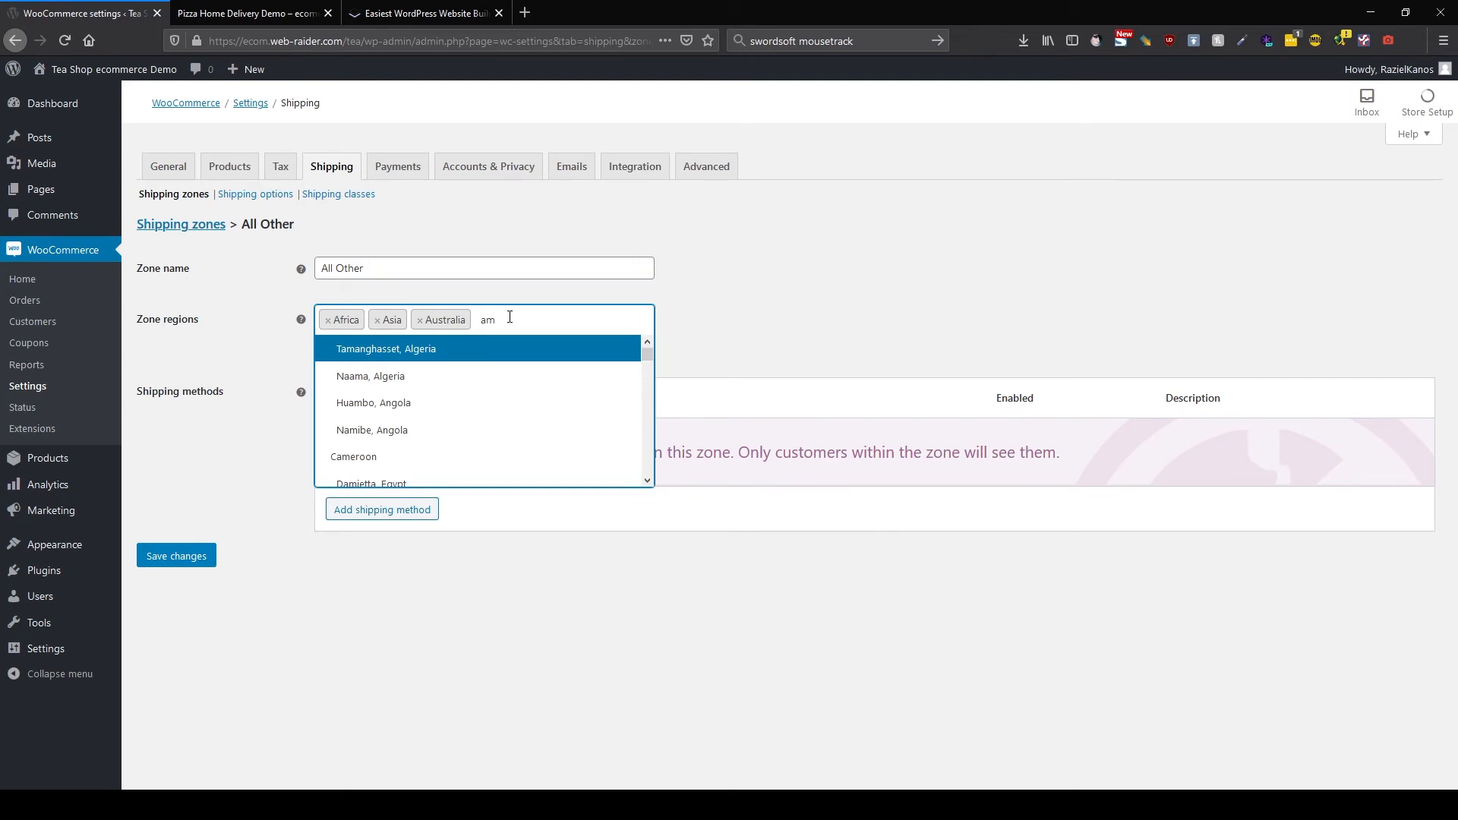
text(eri)
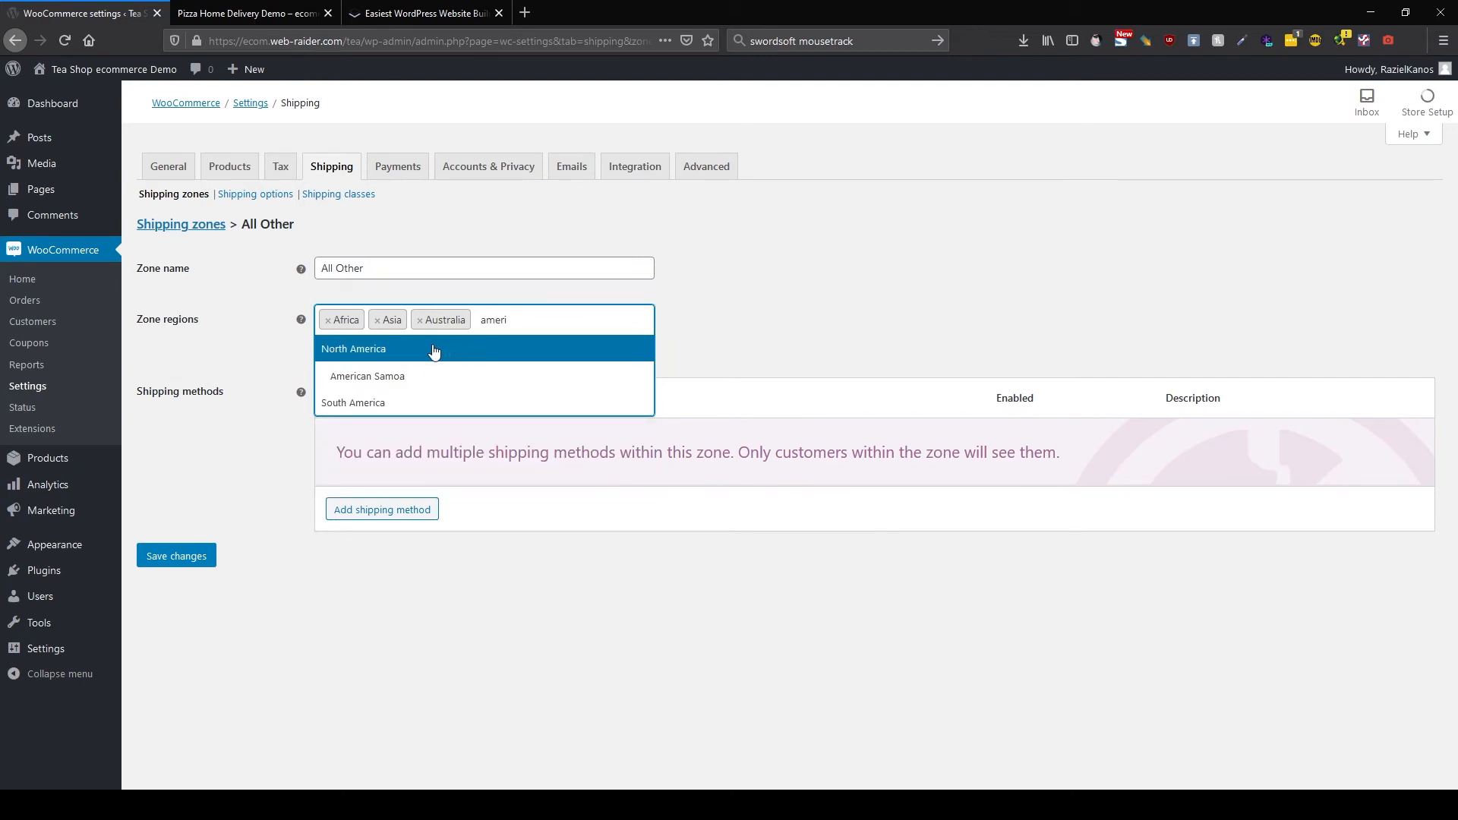
click(433, 350)
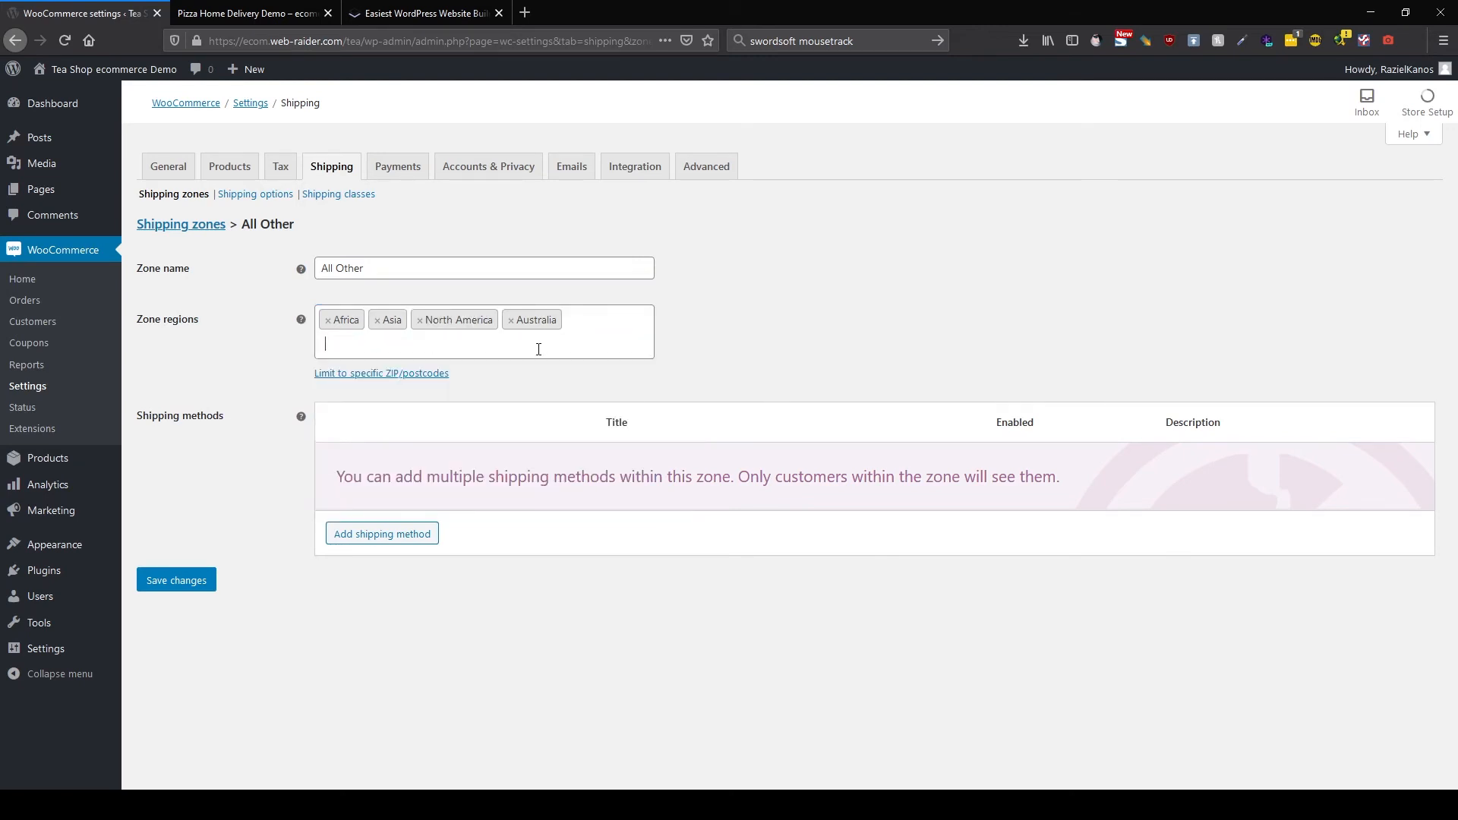
text(ameri)
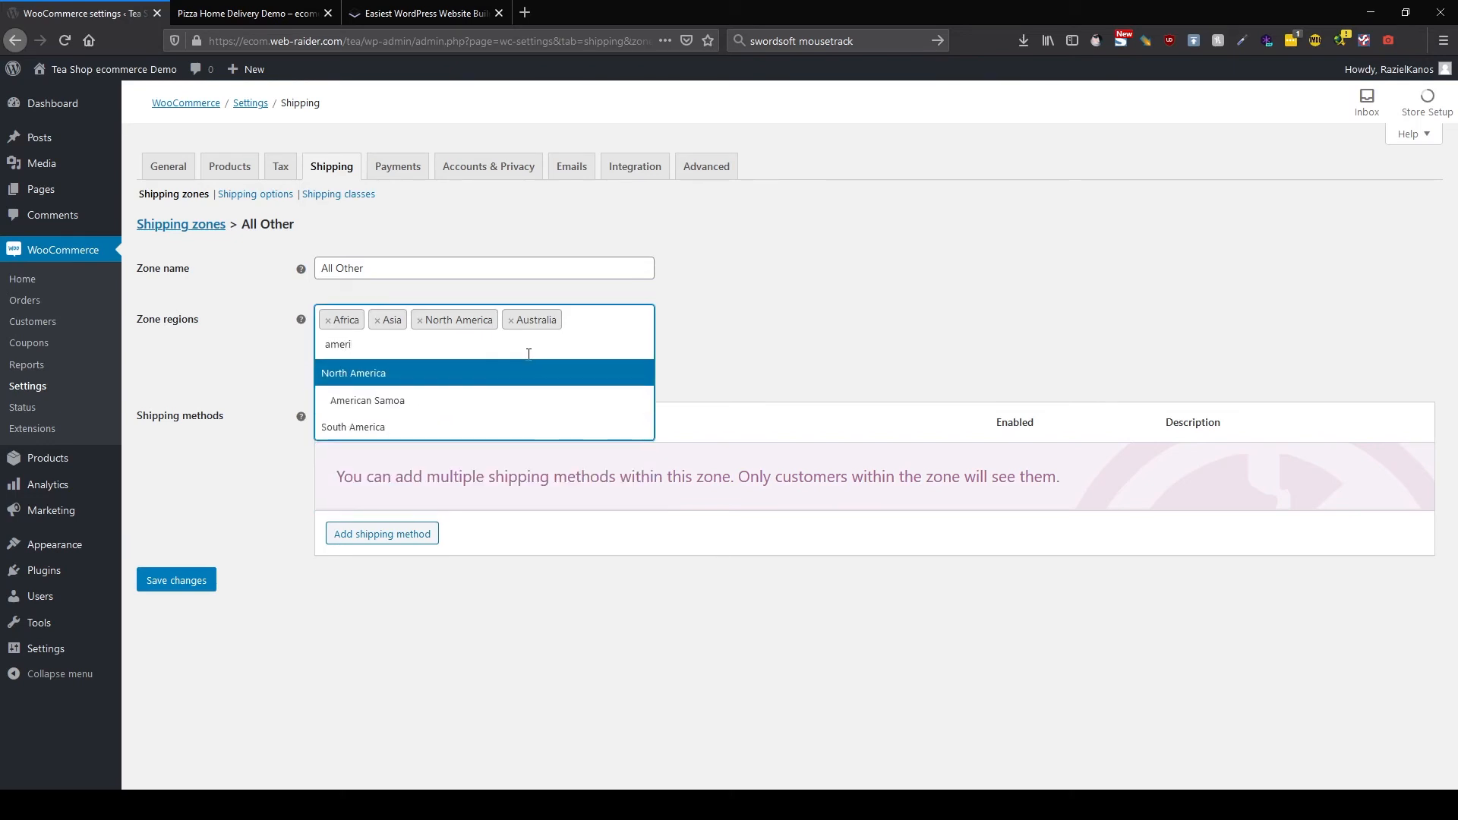
click(368, 428)
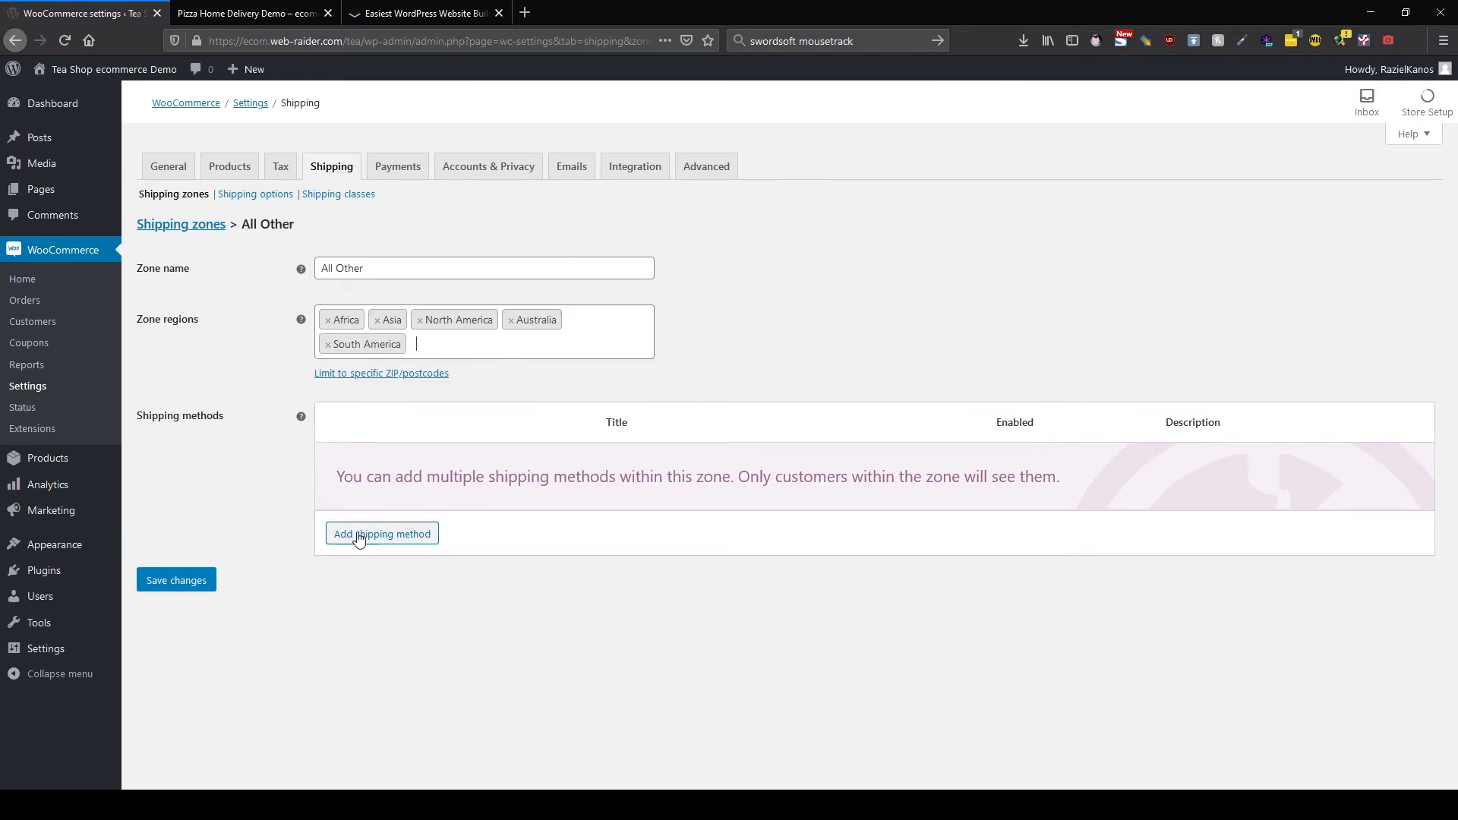
Add a Flat rate shipping method to the All Other zone, set its cost to 15 and save it.
click(381, 540)
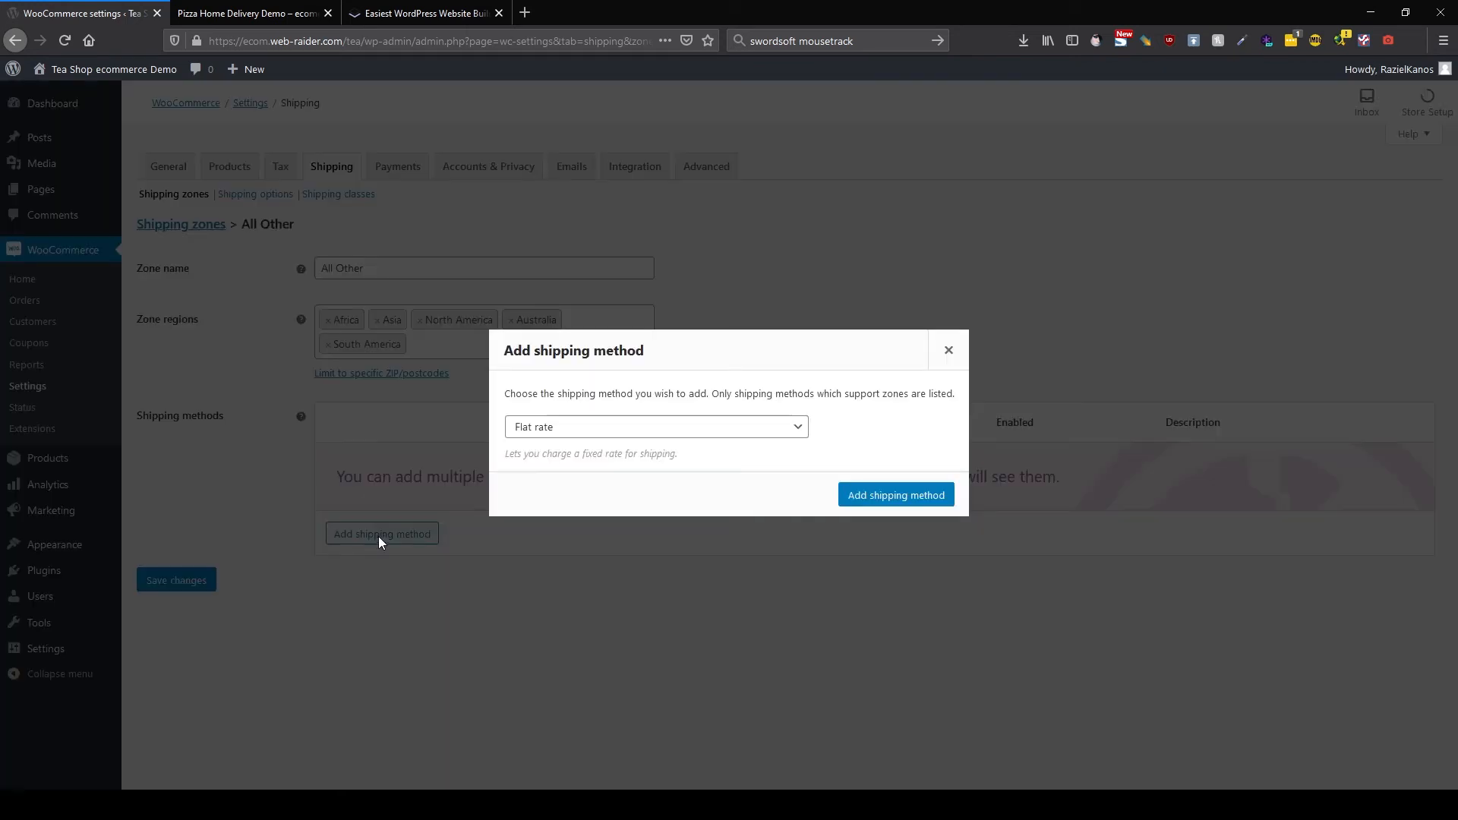
click(853, 496)
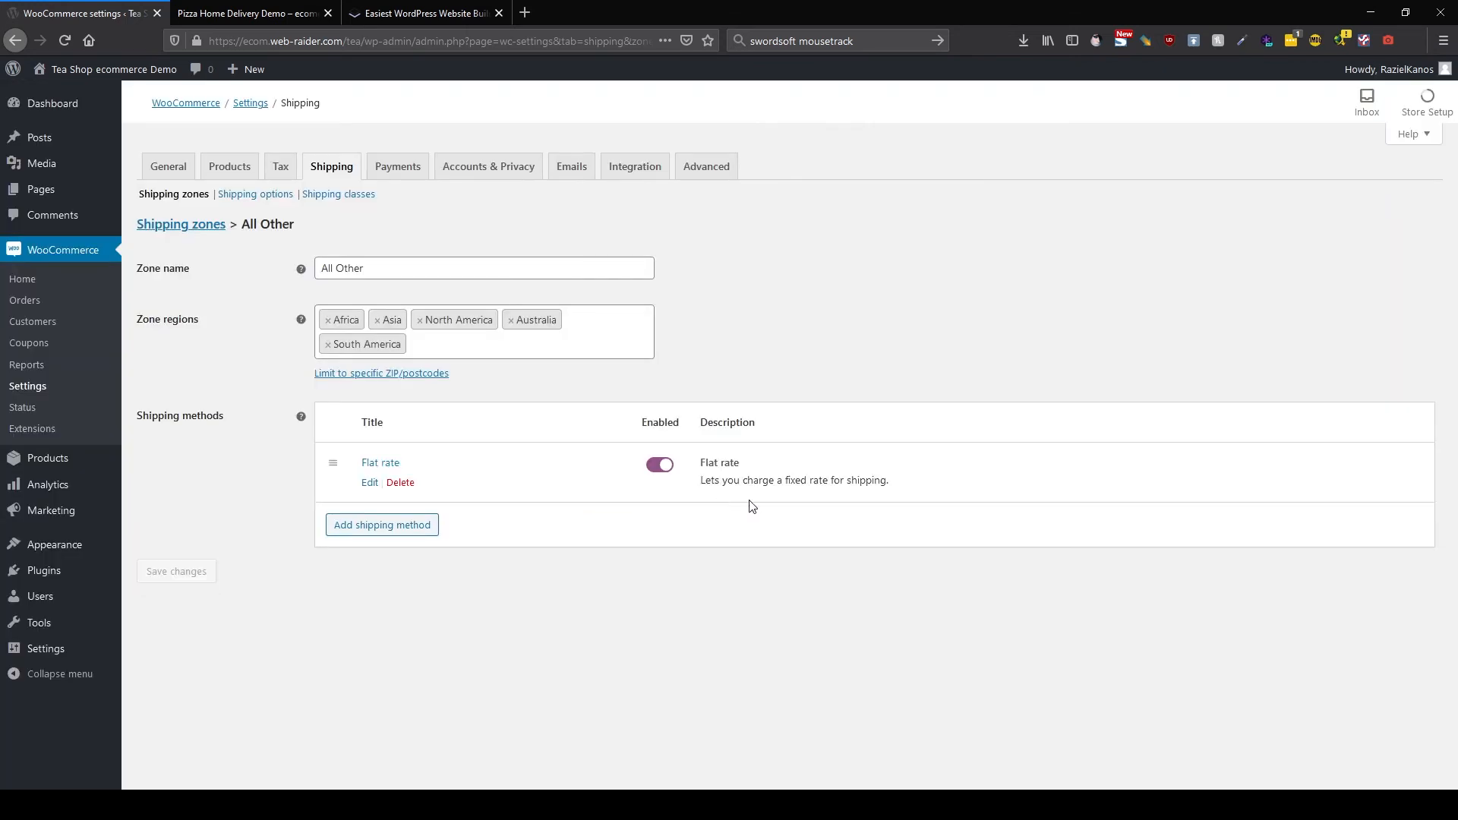
click(370, 483)
drag(595, 470, 458, 474)
text(10)
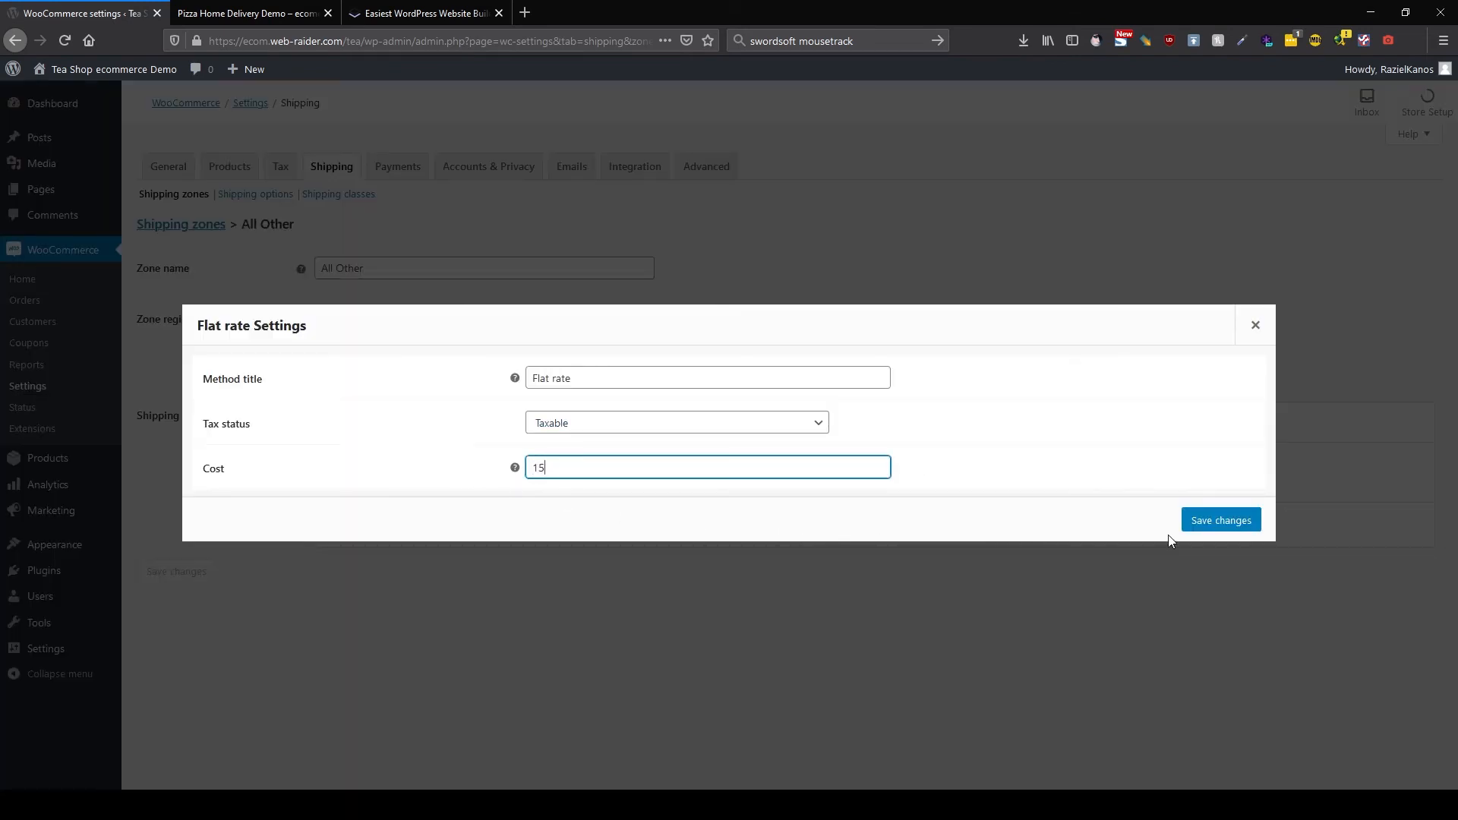
click(1214, 520)
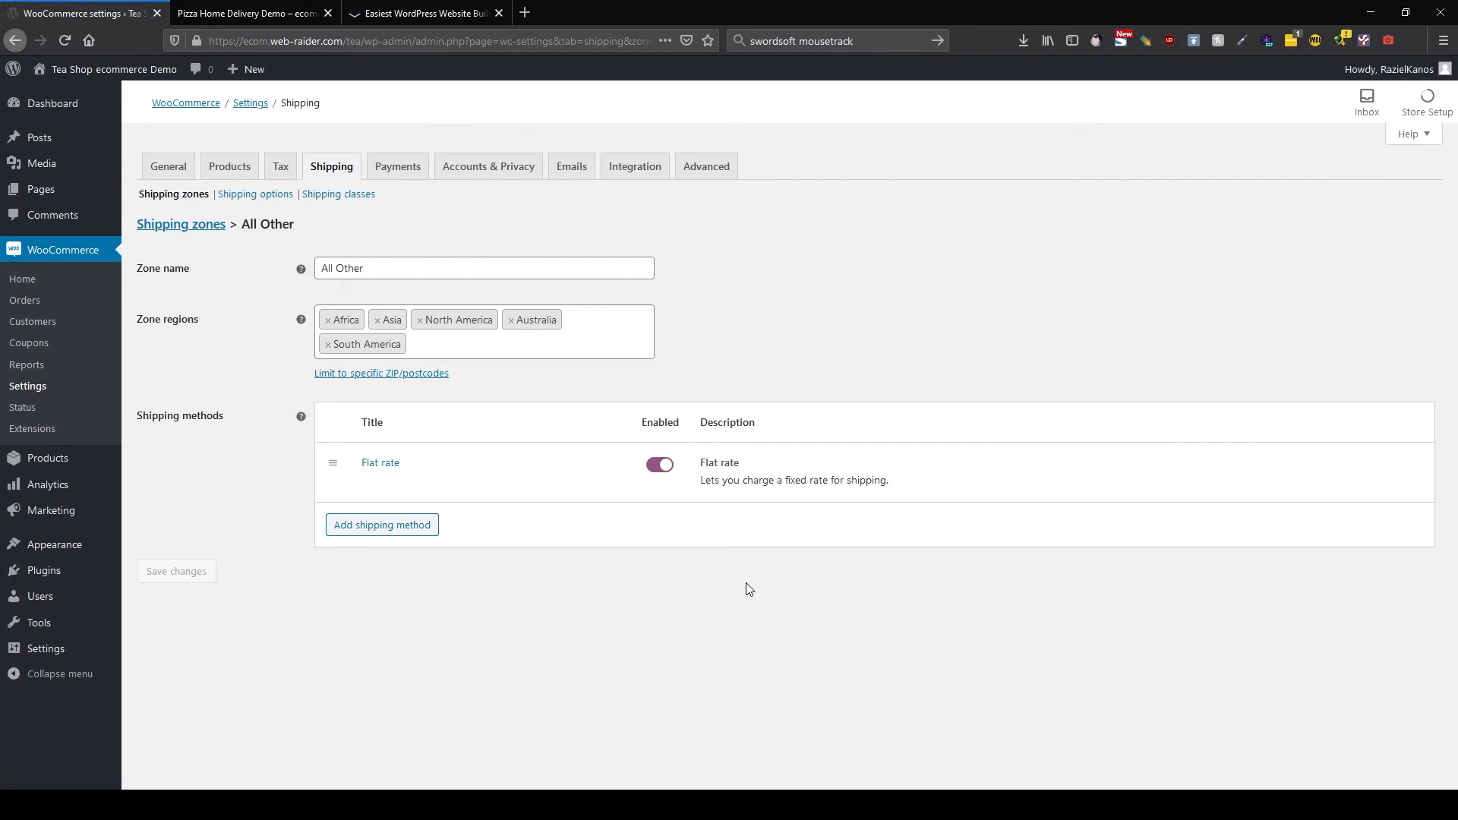
Return to the shipping zones list and look through the shipping options and the entry fields for a new shipping class.
click(193, 228)
click(920, 350)
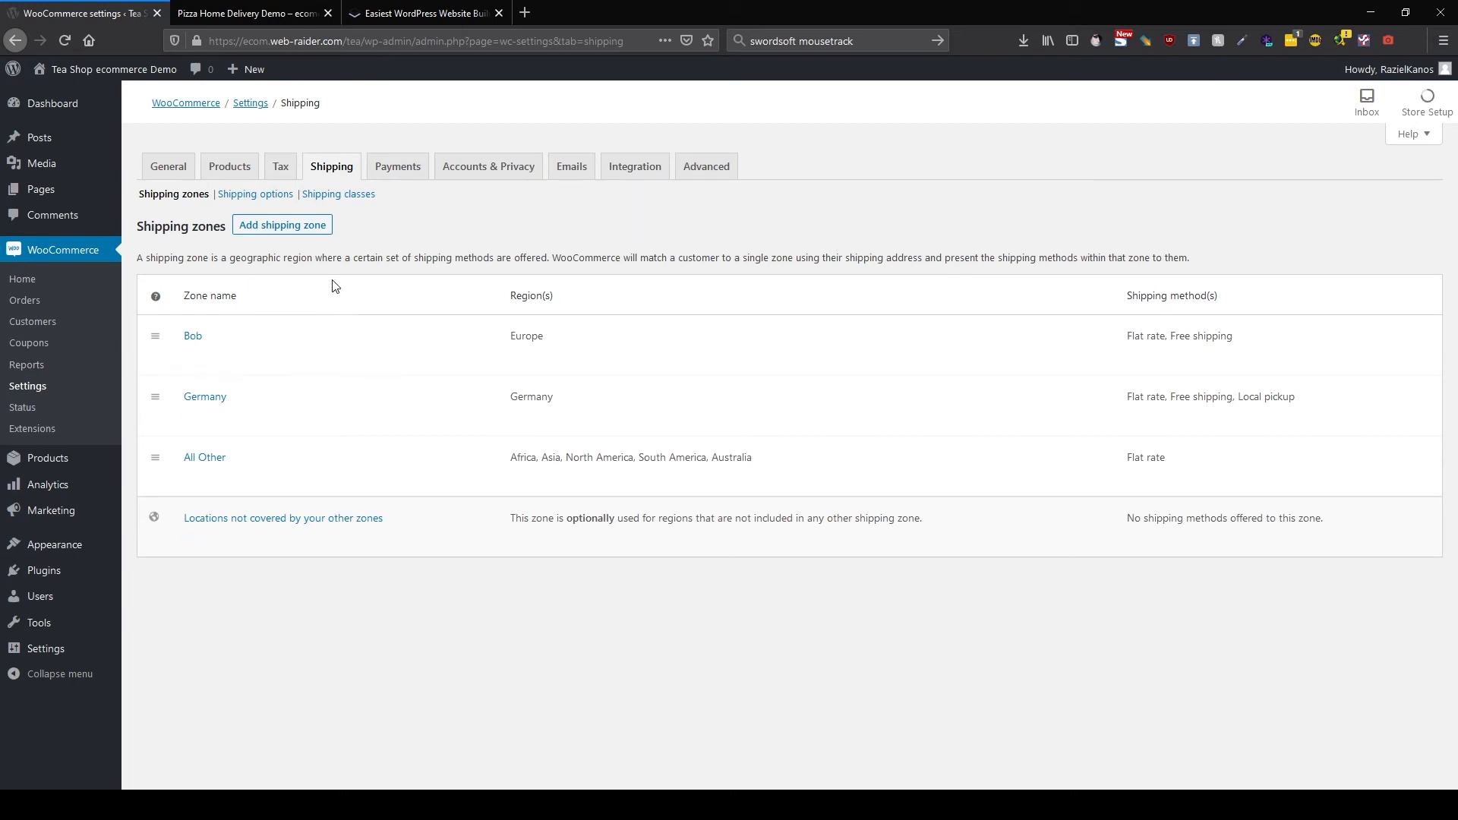
click(266, 199)
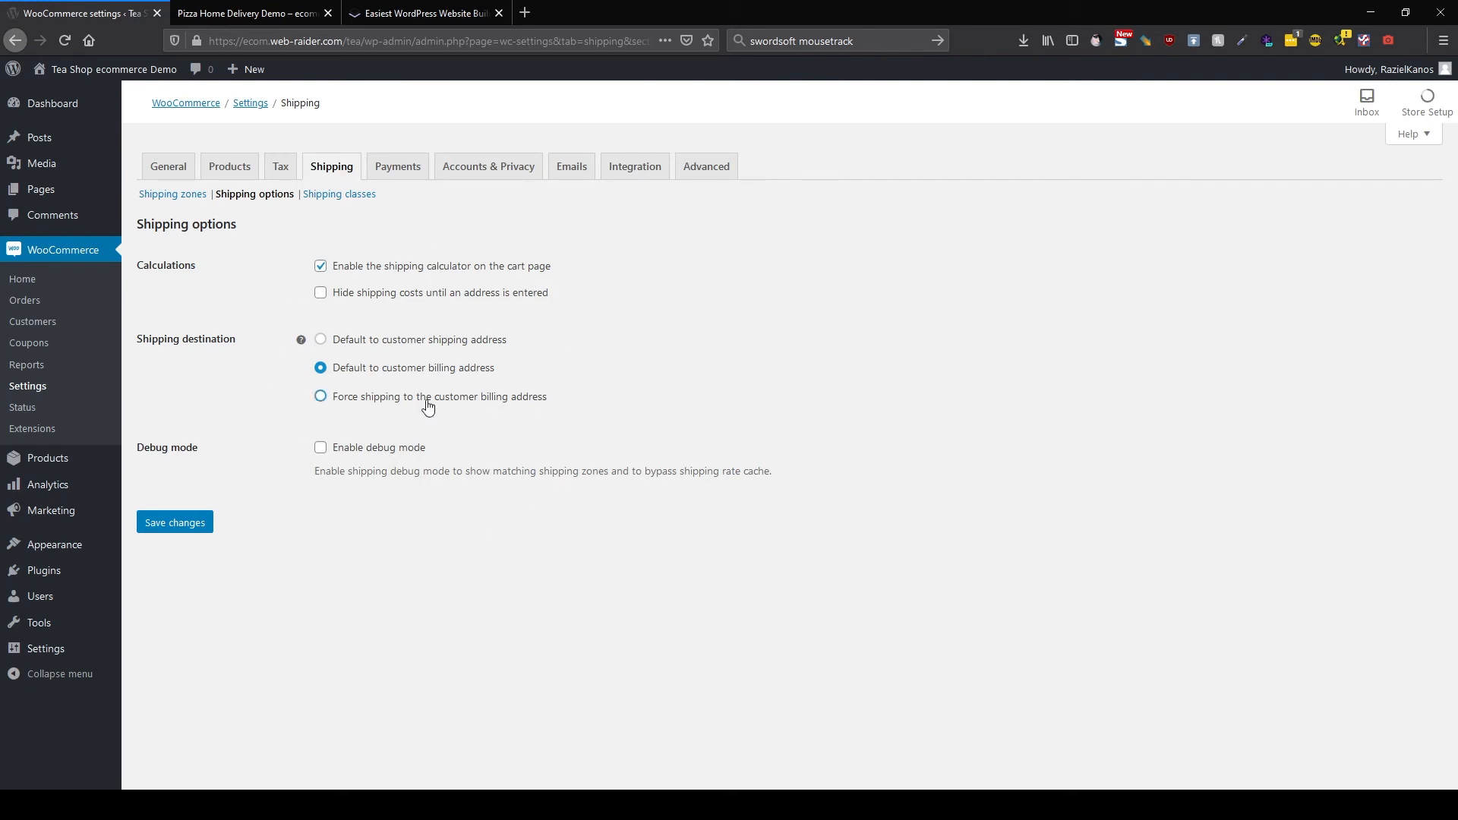
click(333, 199)
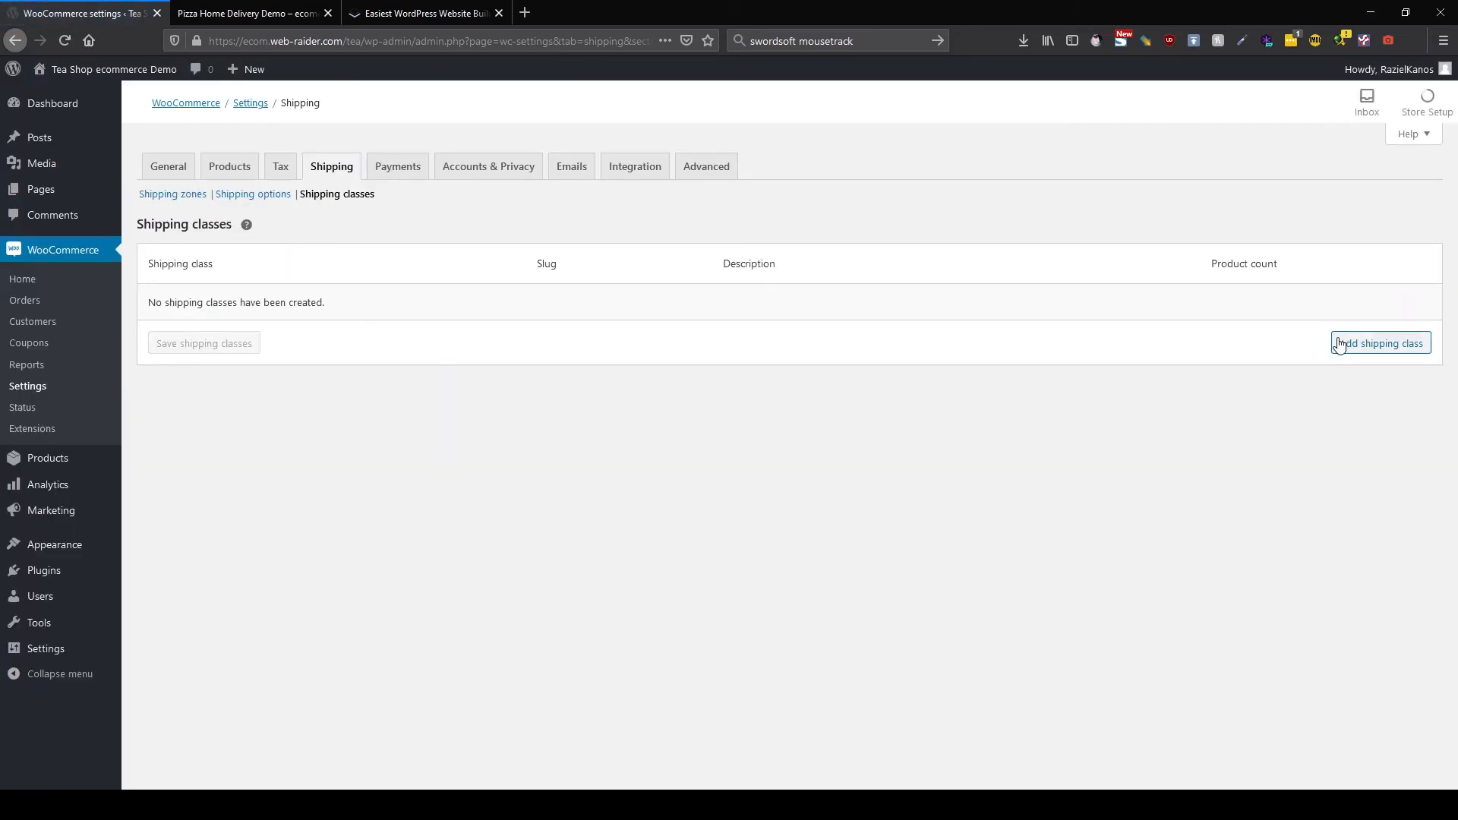
click(1340, 344)
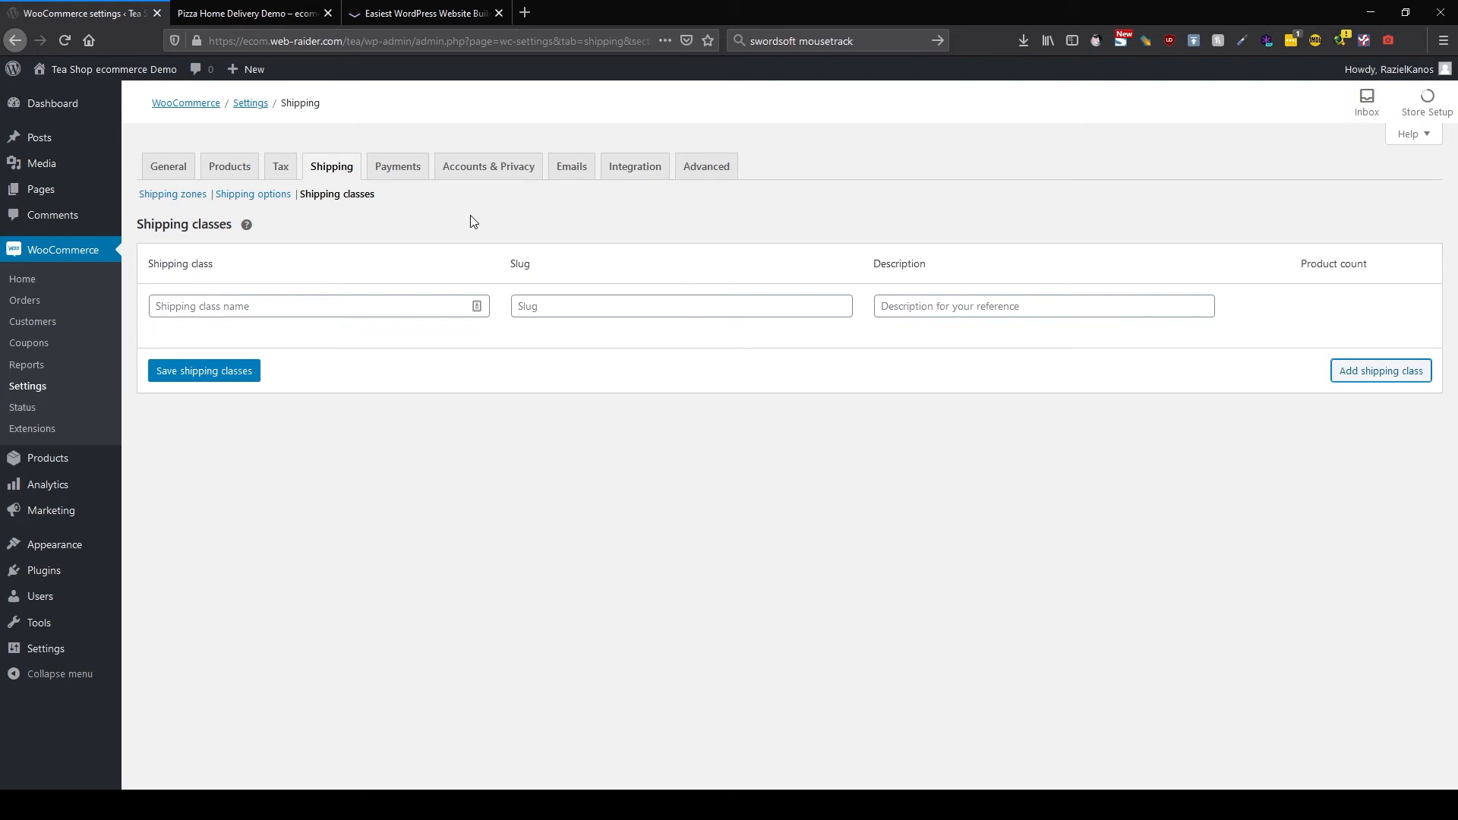
Discard the blank shipping class and enable the Stripe credit card, SEPA Direct Debit, SOFORT and Giropay payment methods.
click(404, 168)
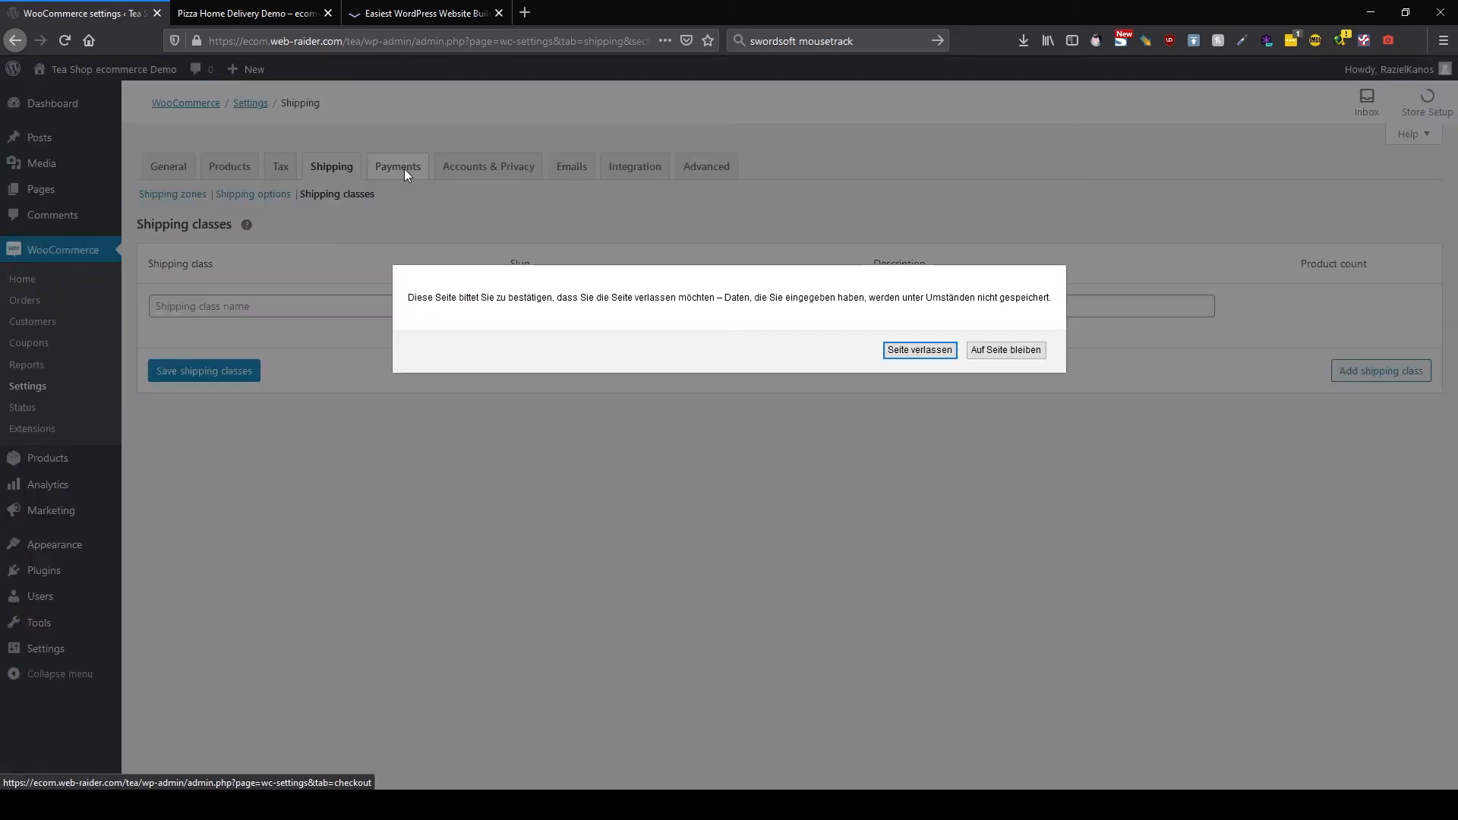
click(921, 349)
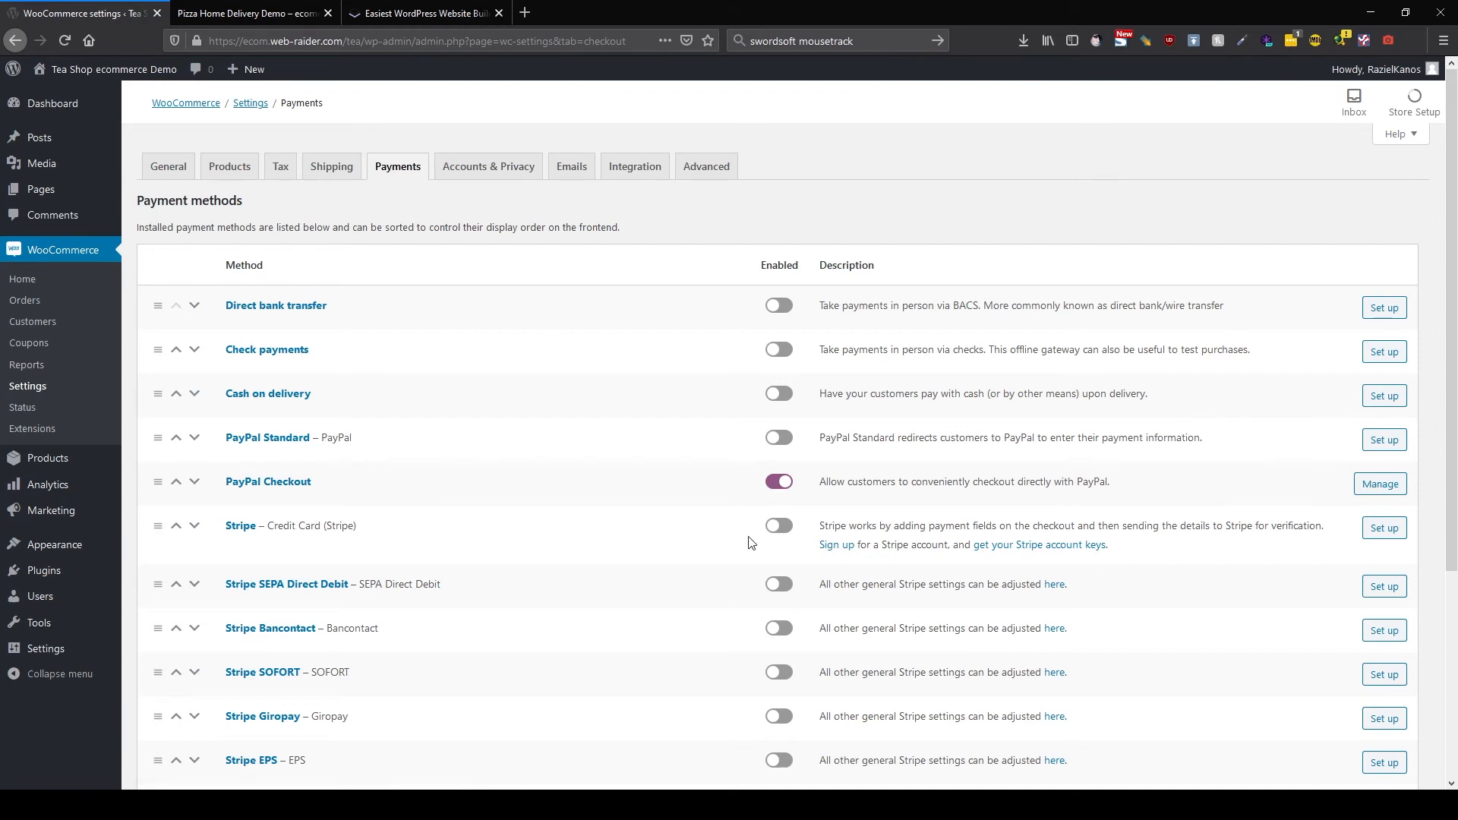
click(779, 527)
scroll(658, 525, down, 3)
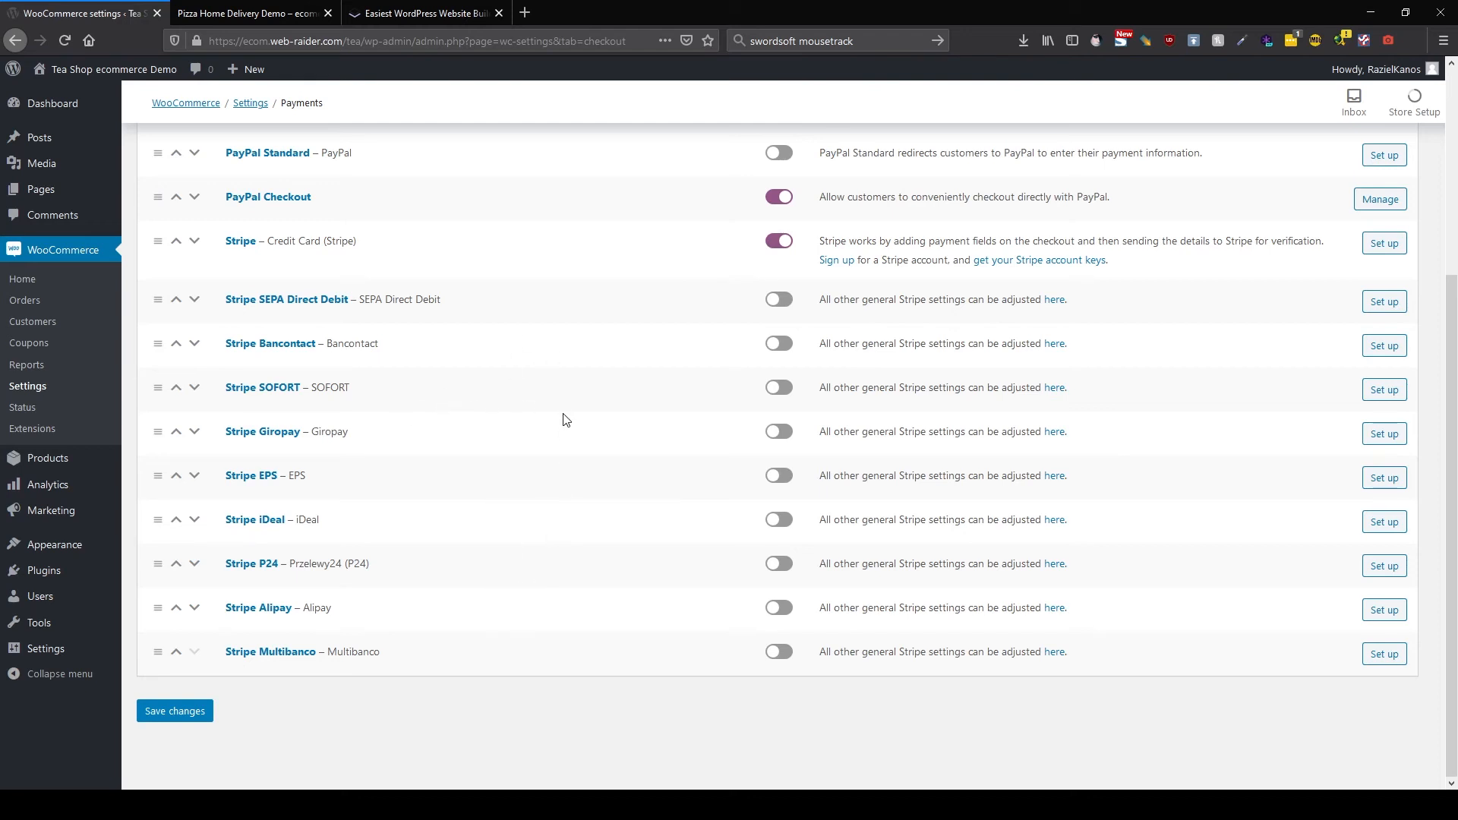
click(782, 303)
click(777, 389)
click(784, 435)
View the Stripe account keys page in a separate tab, close it and return to the payment methods.
scroll(673, 515, up, 3)
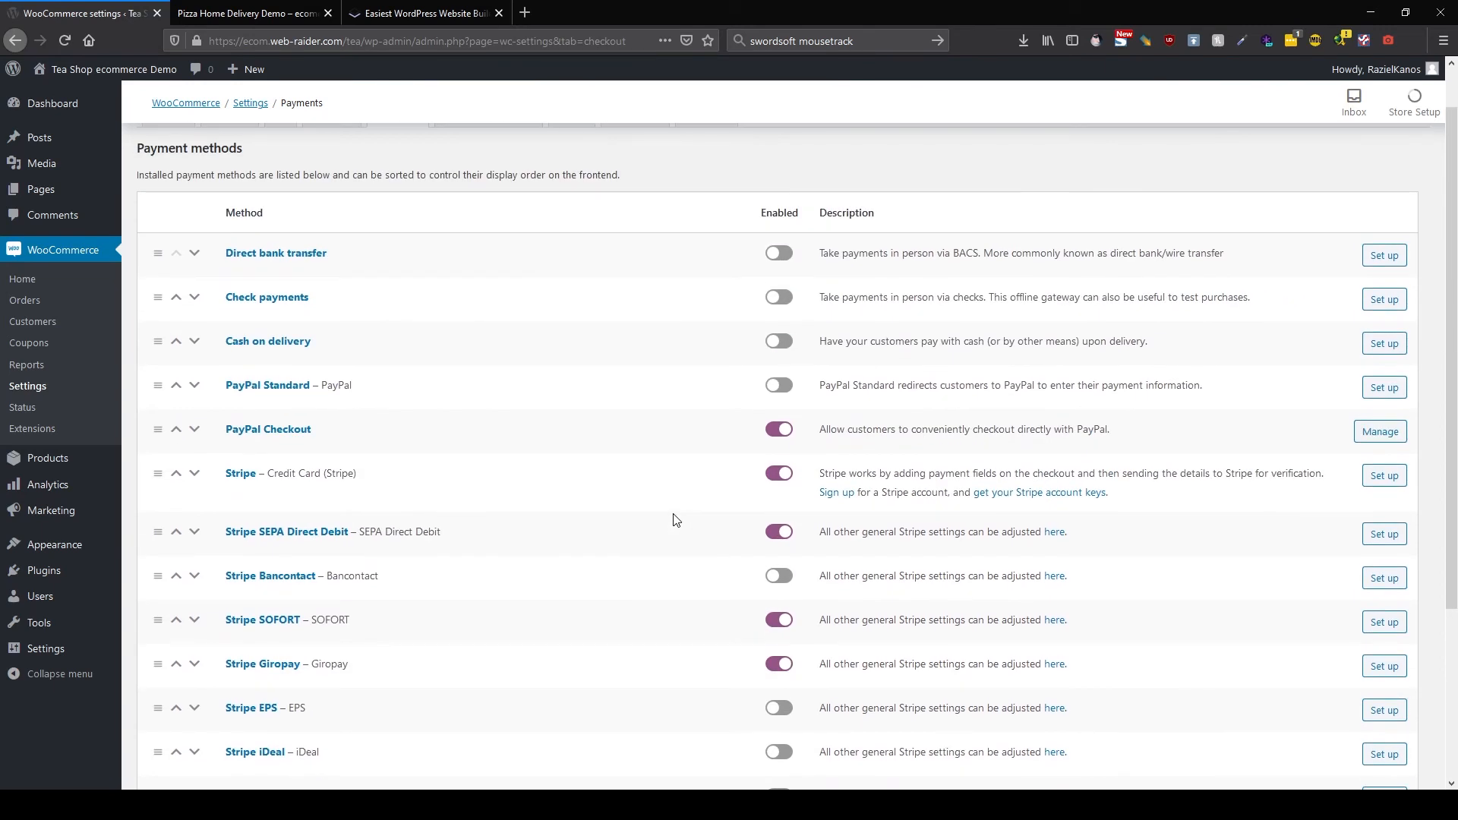
scroll(676, 519, down, 3)
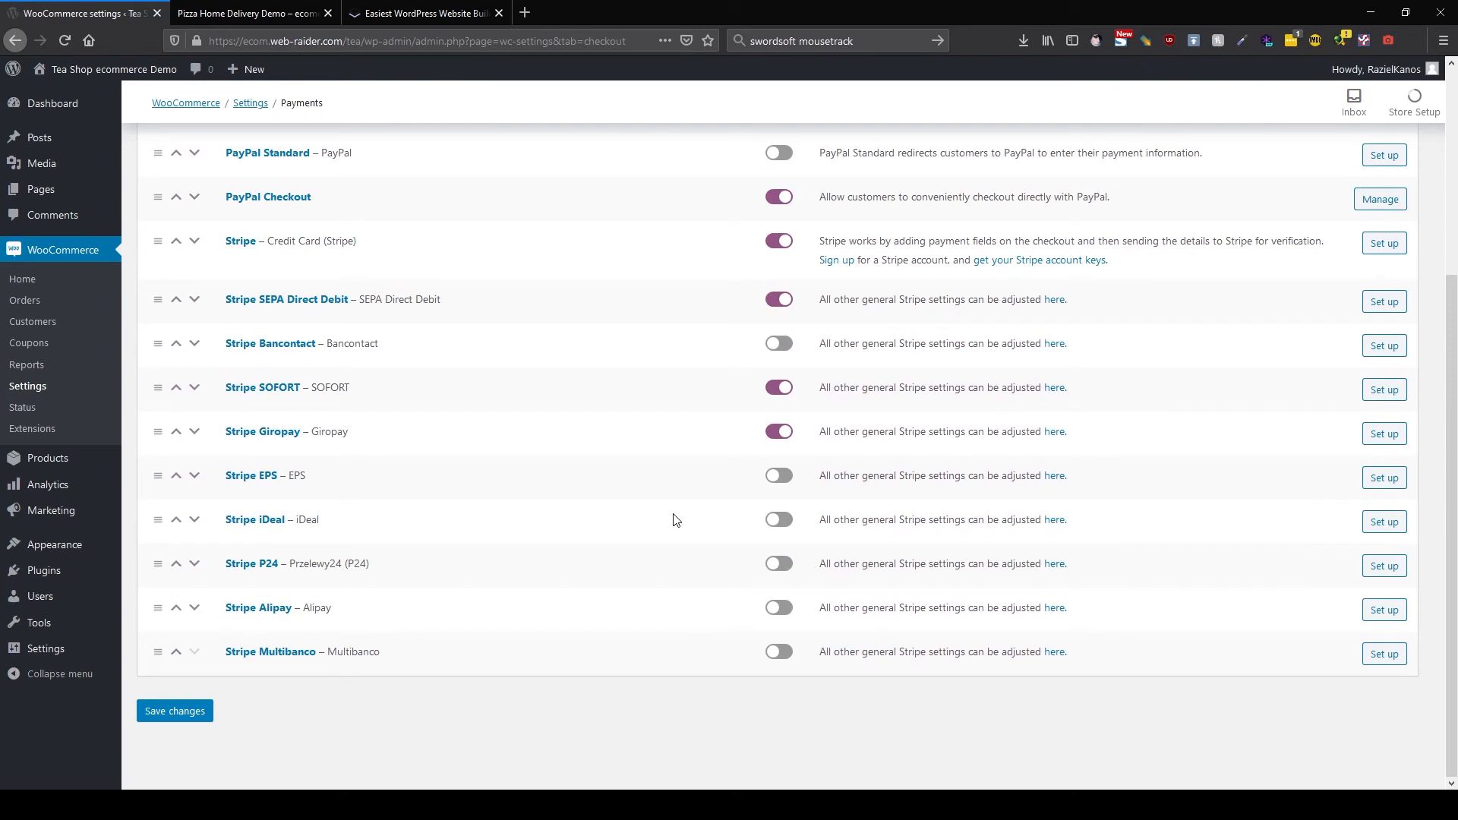
scroll(676, 519, up, 2)
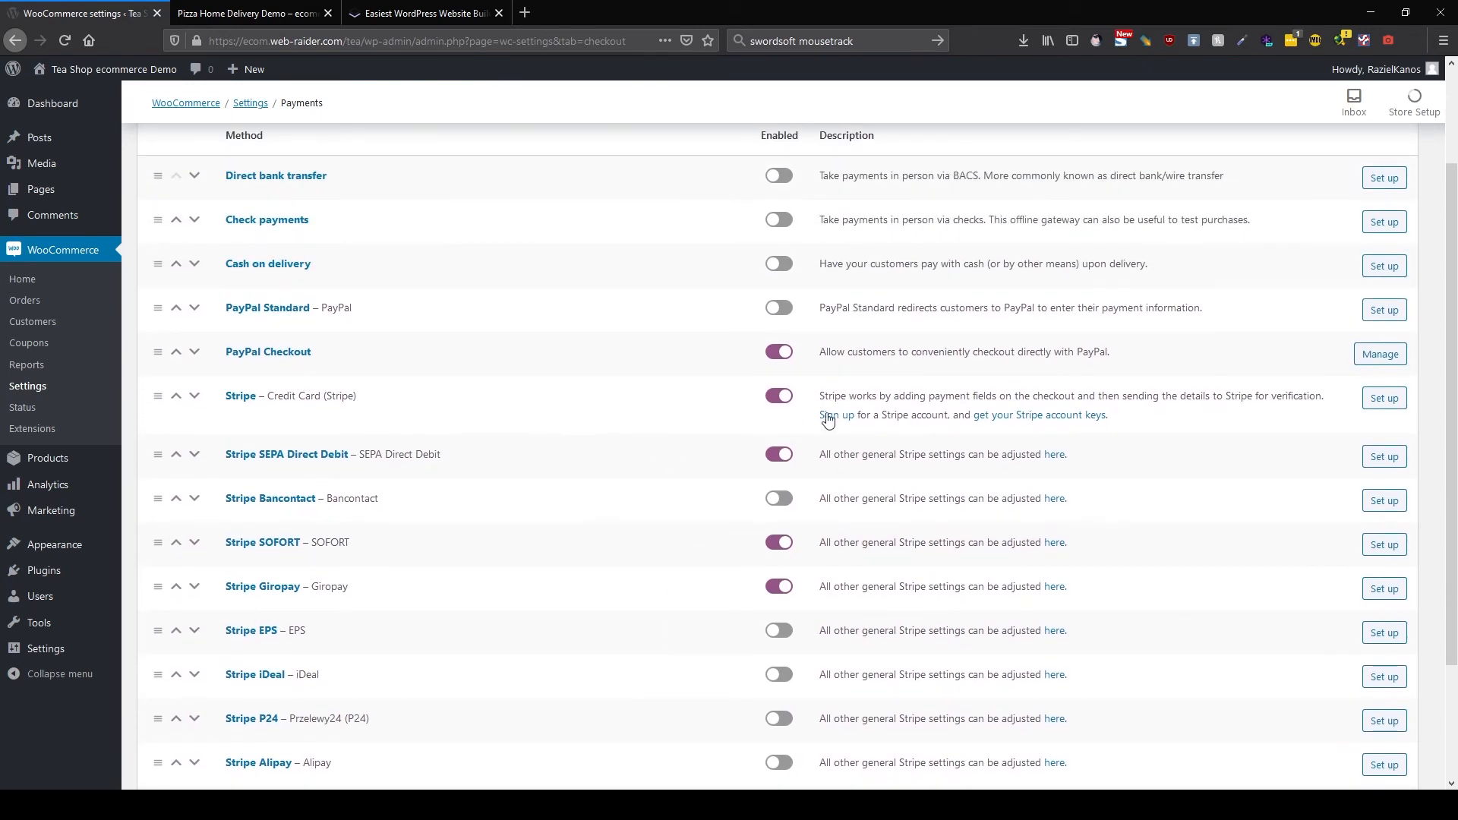
middle_click(1018, 417)
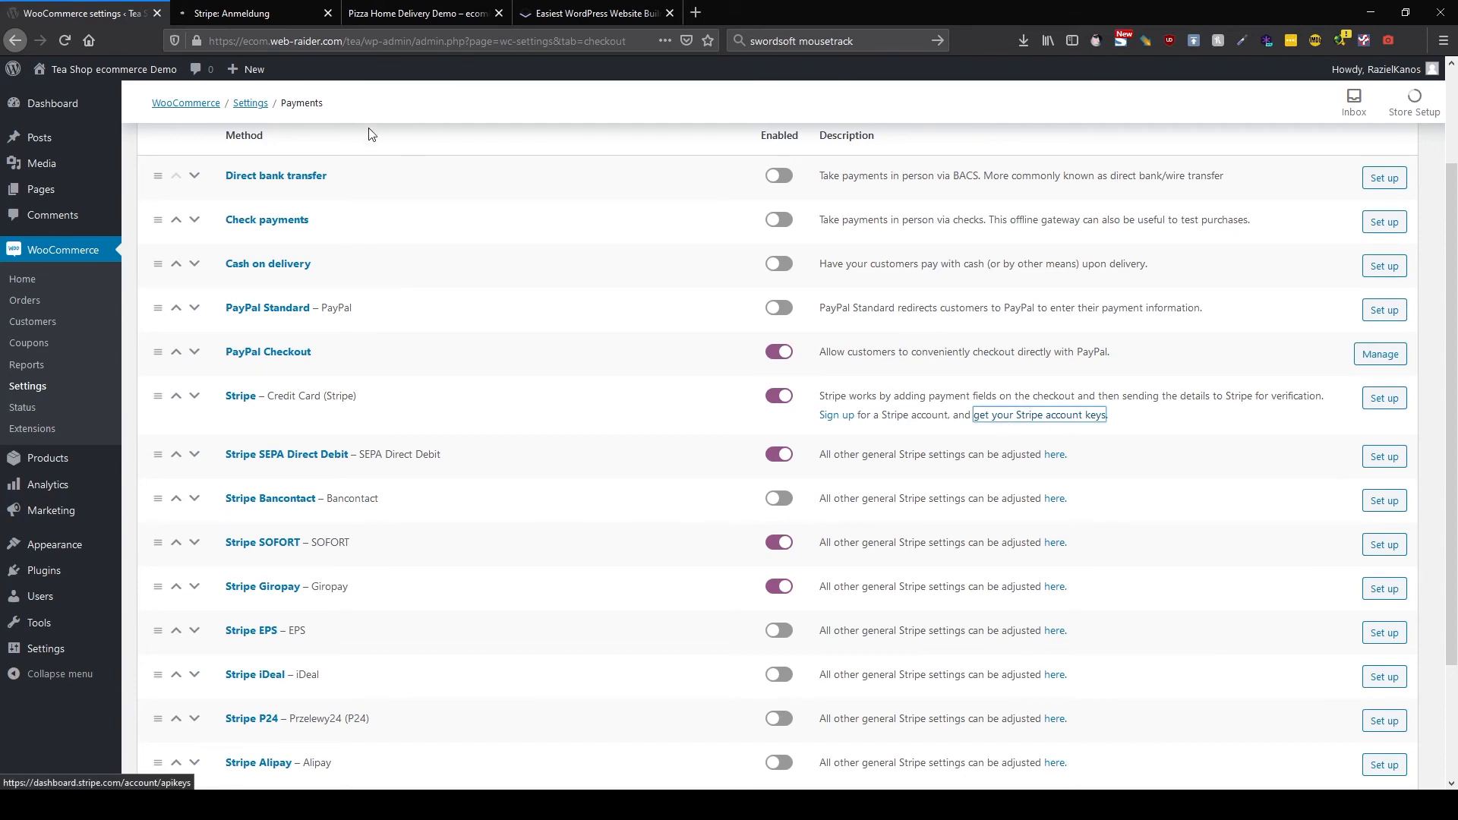
click(231, 11)
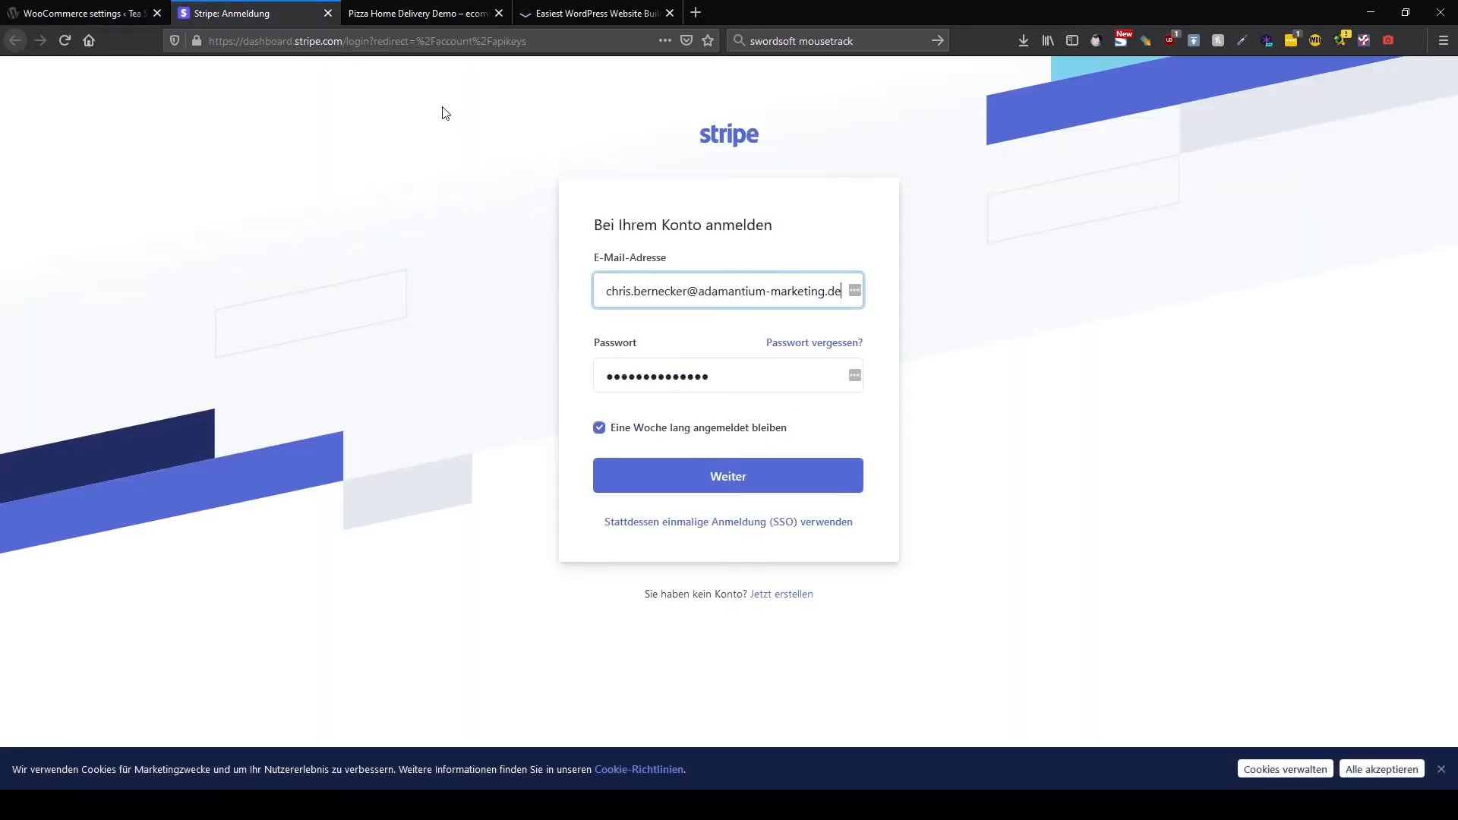
click(329, 15)
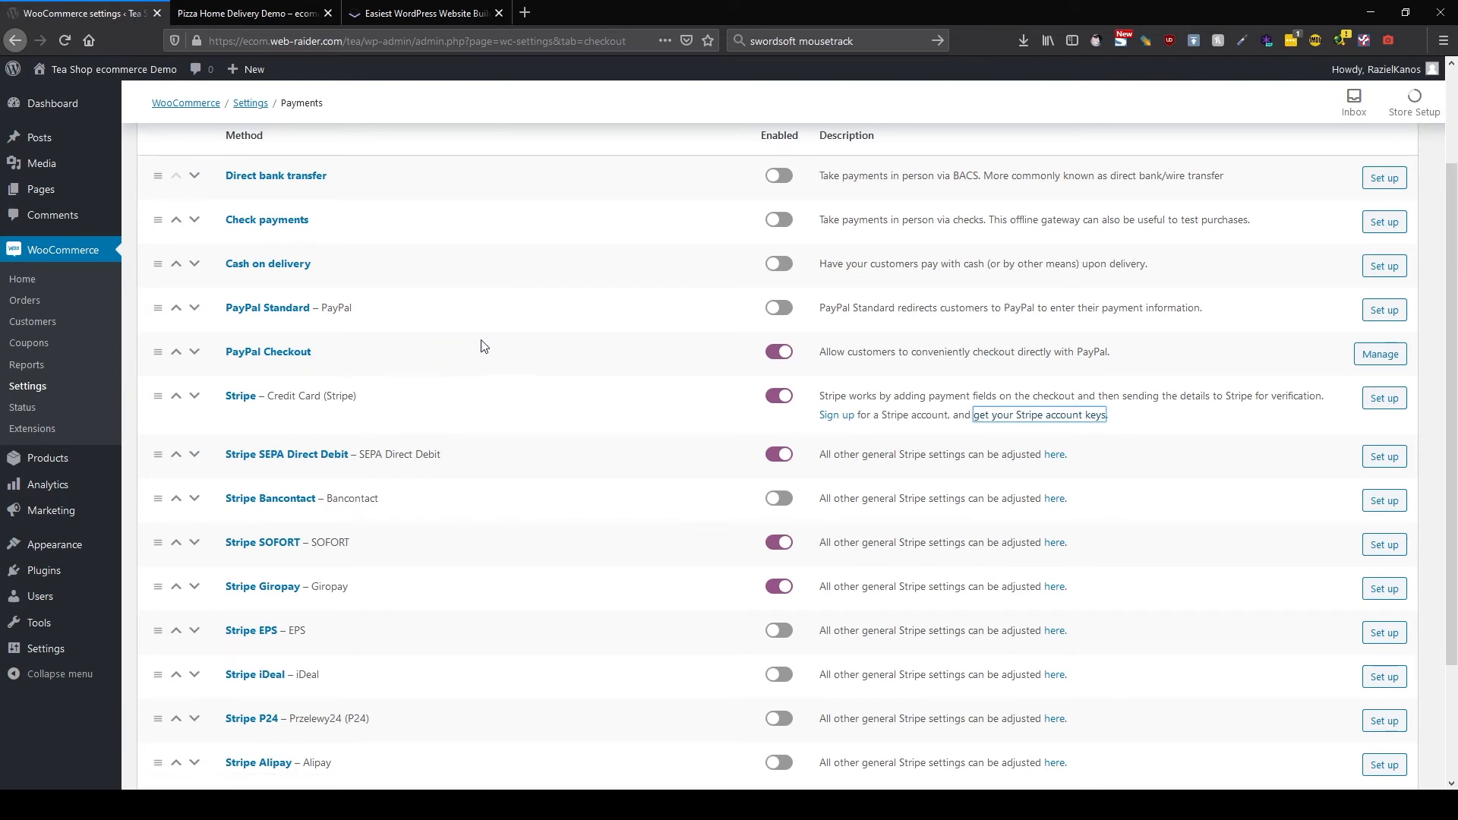
scroll(578, 407, up, 2)
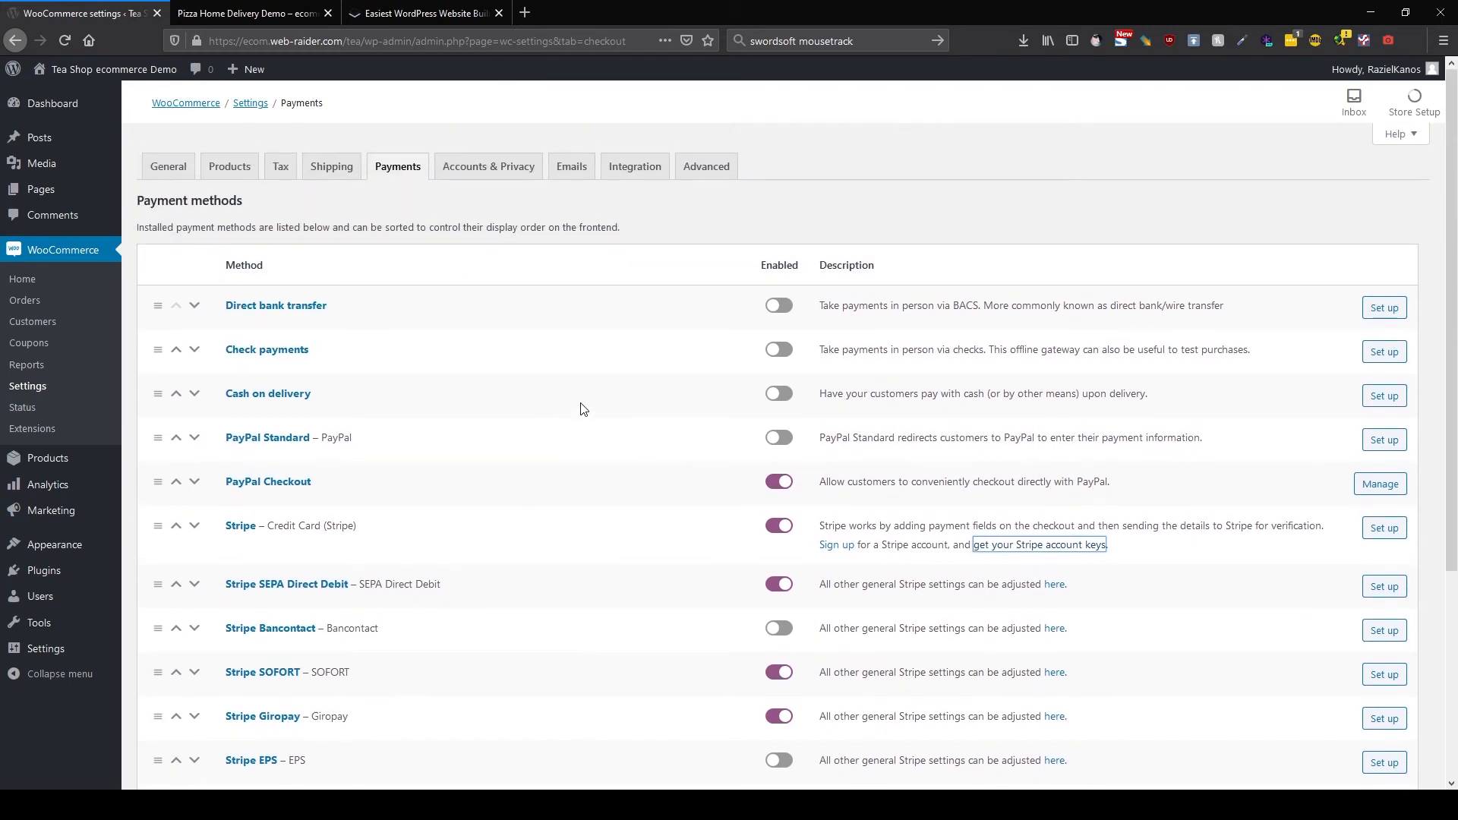
Allow customers to log in during checkout and create accounts at checkout and on the My account page, and save the Accounts & Privacy settings.
click(479, 173)
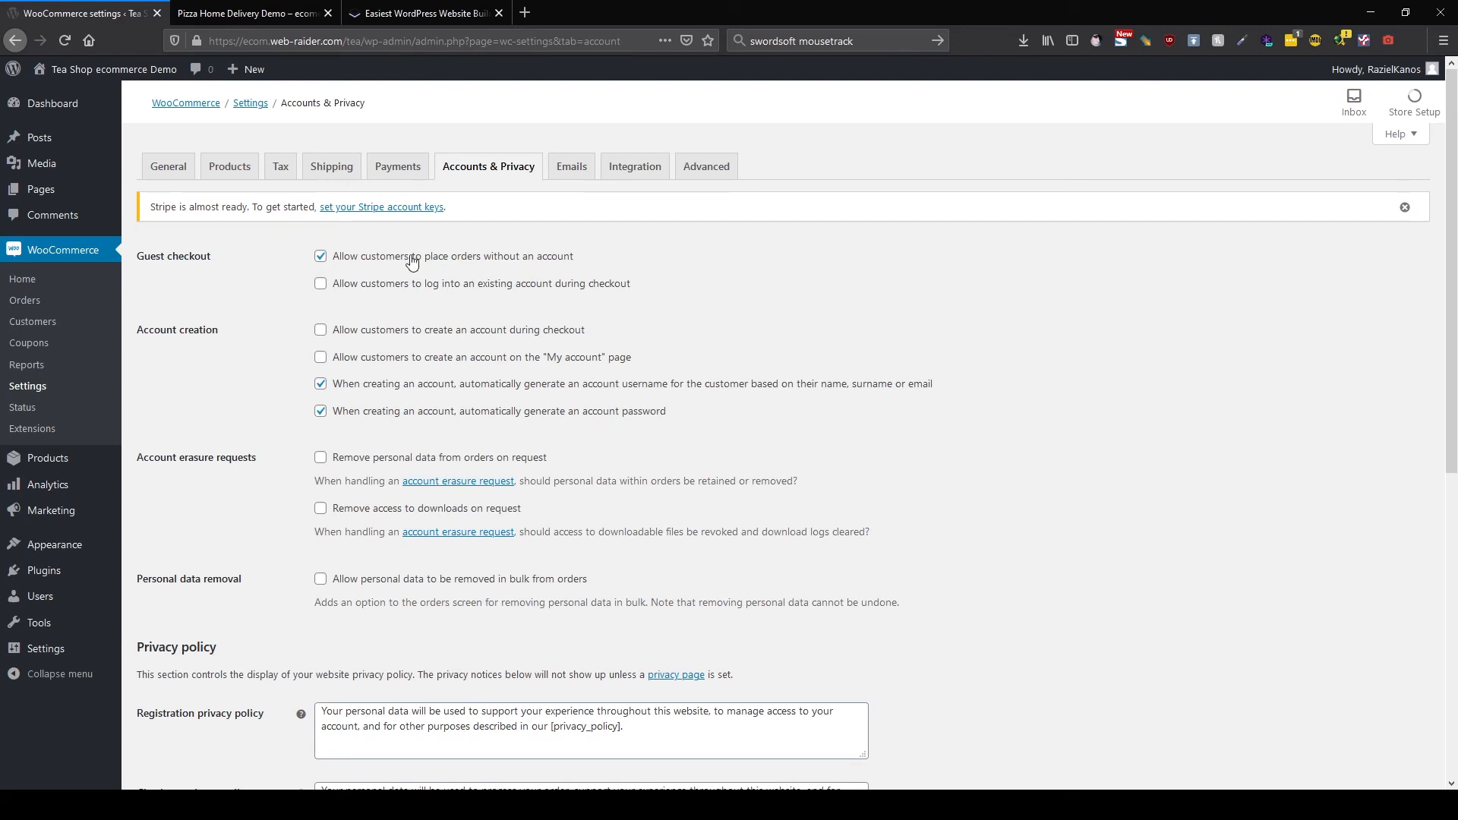
click(381, 286)
click(458, 339)
click(442, 361)
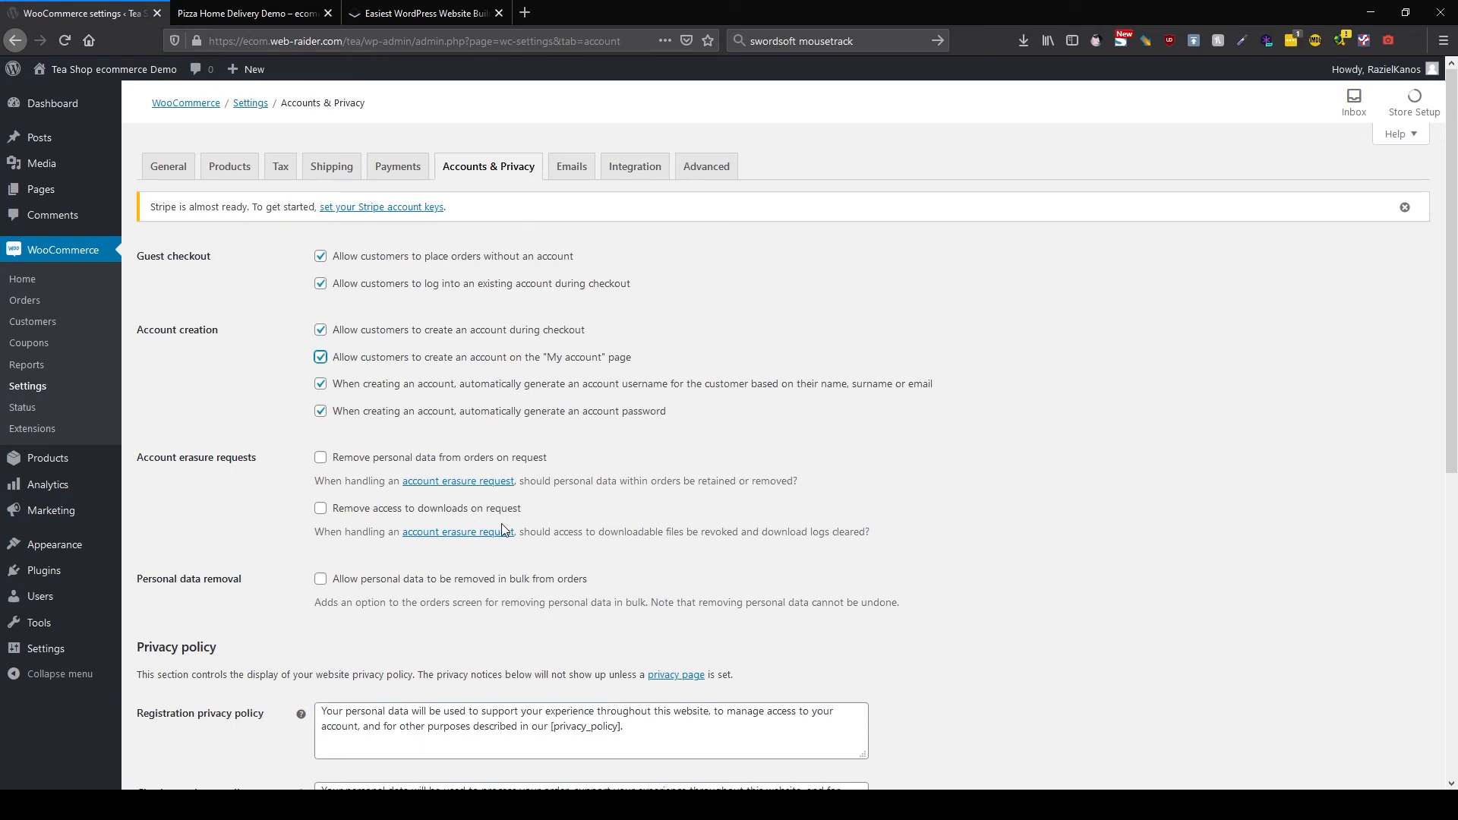
scroll(708, 477, down, 4)
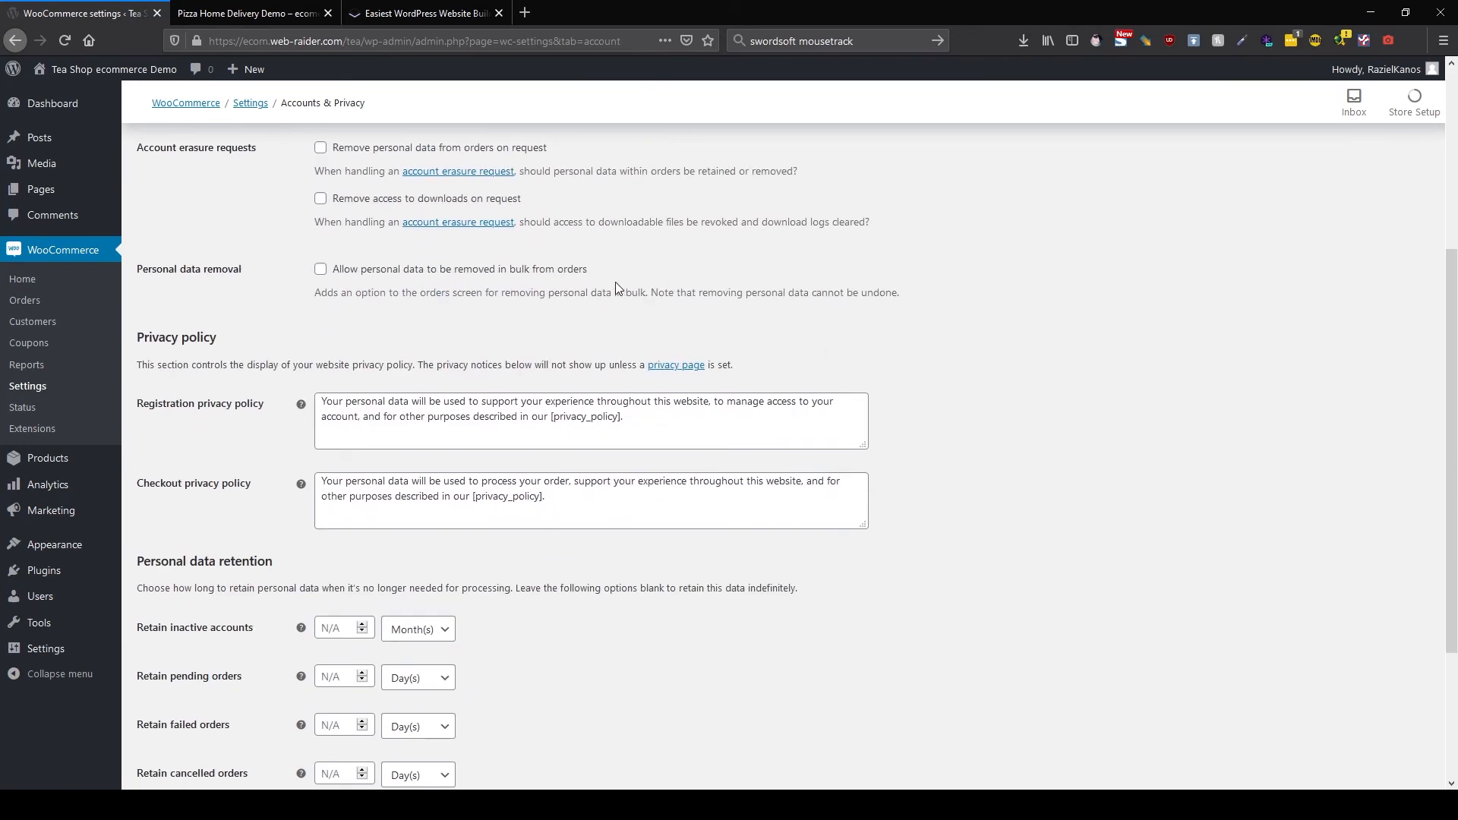
scroll(471, 358, up, 2)
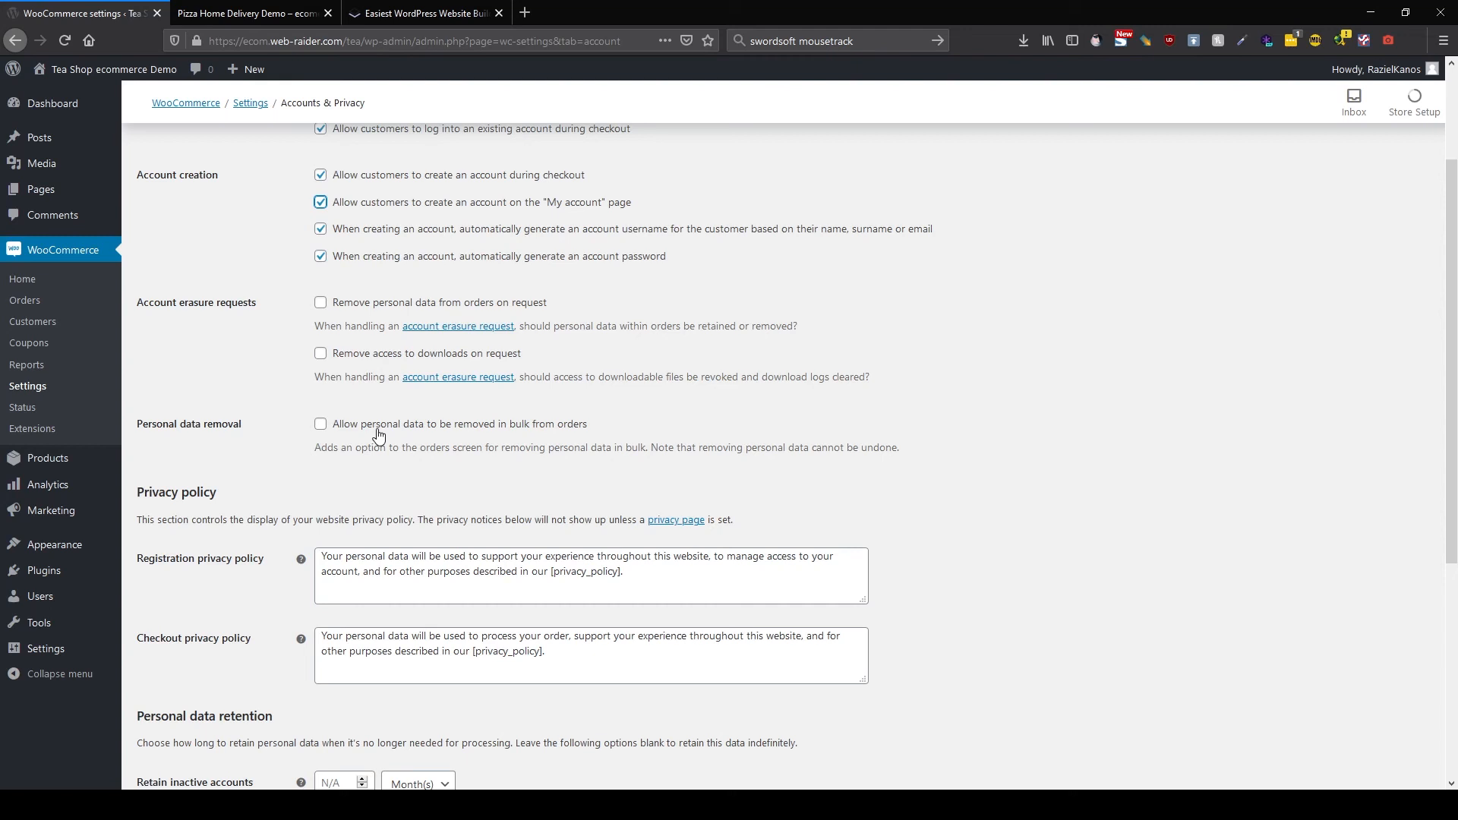
scroll(379, 434, down, 5)
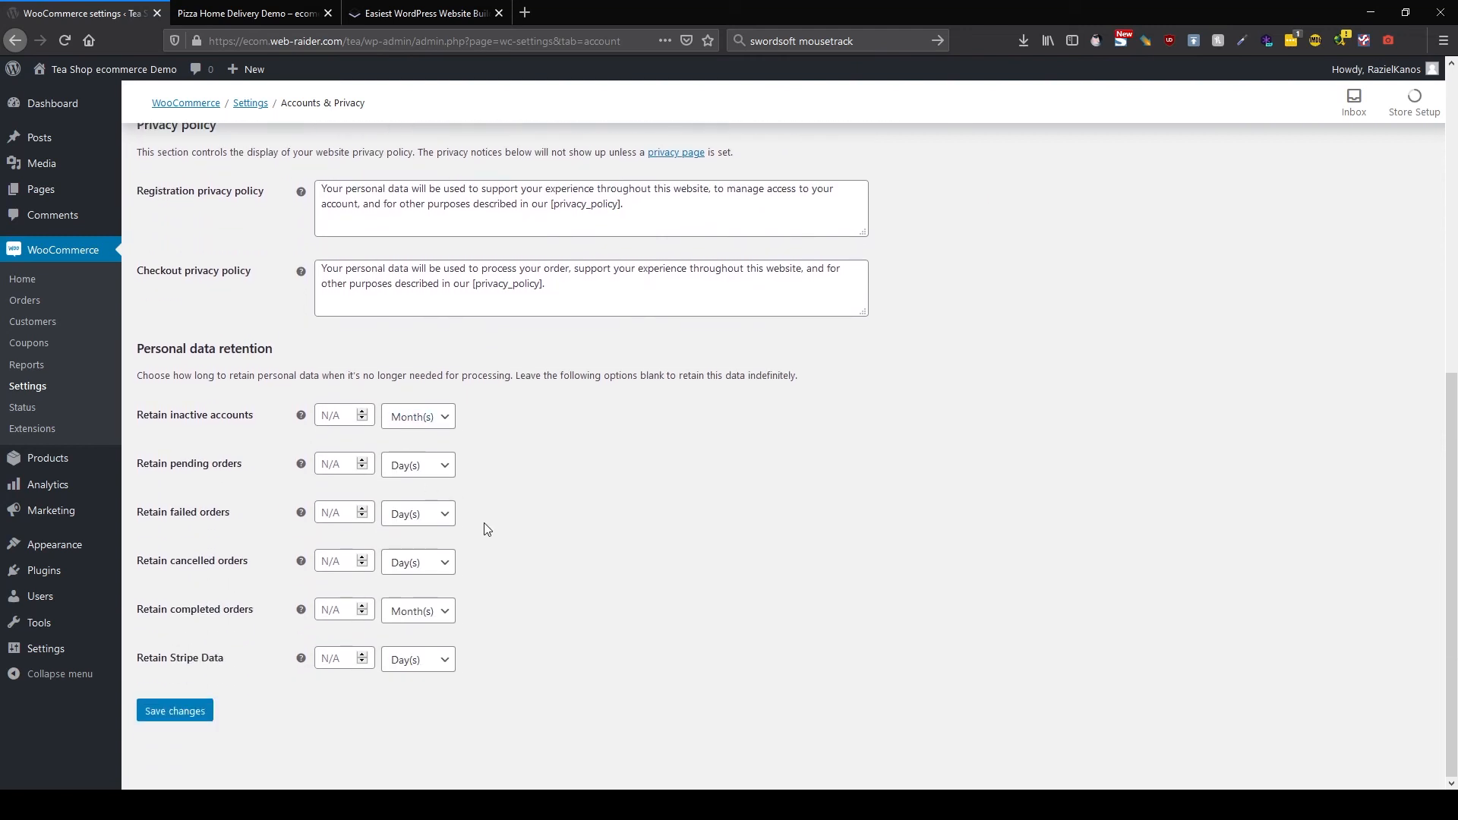
click(175, 711)
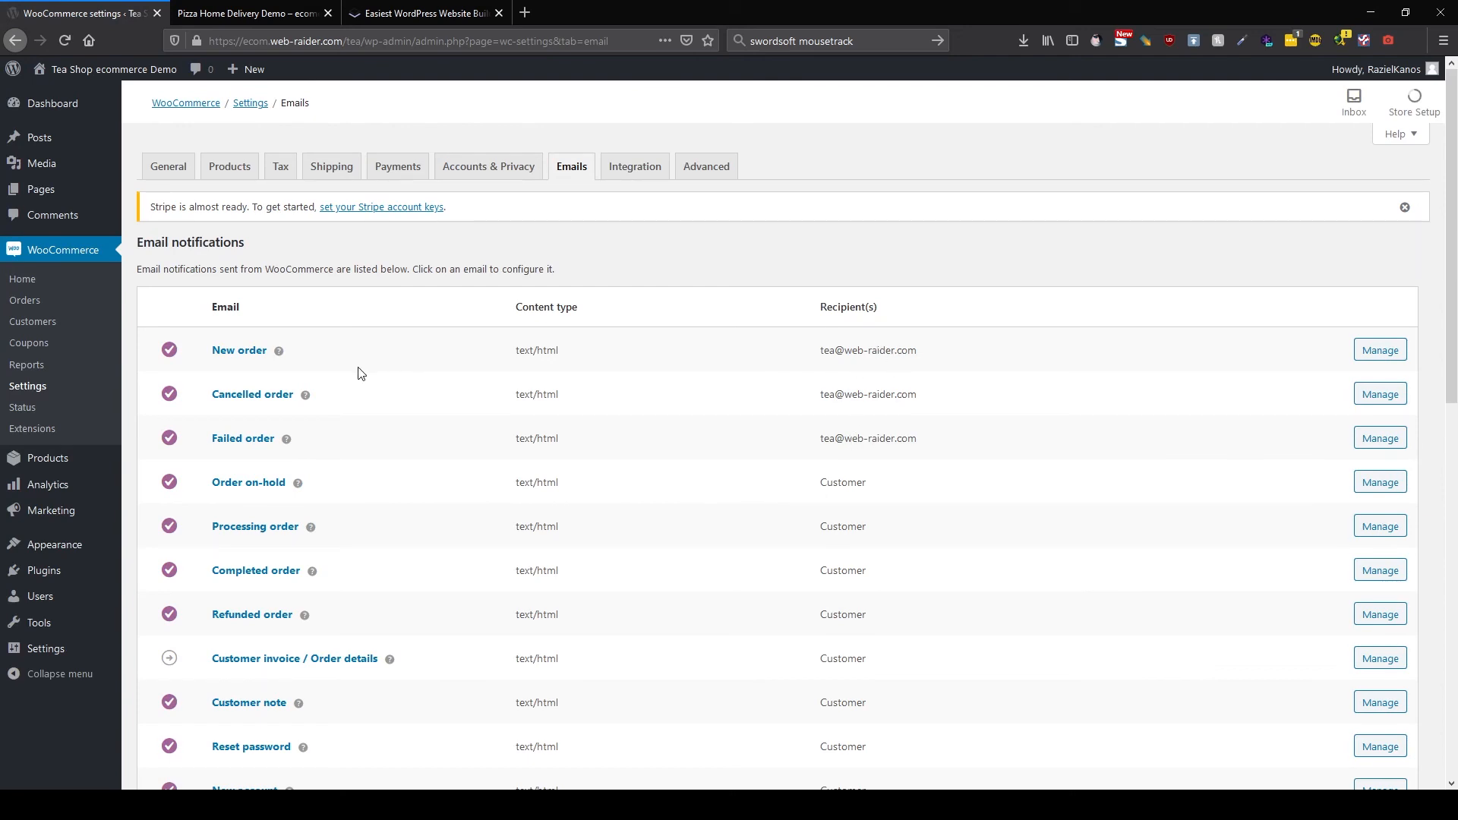
Examine the New order email notification's settings, subject placeholders and HTML template.
click(240, 353)
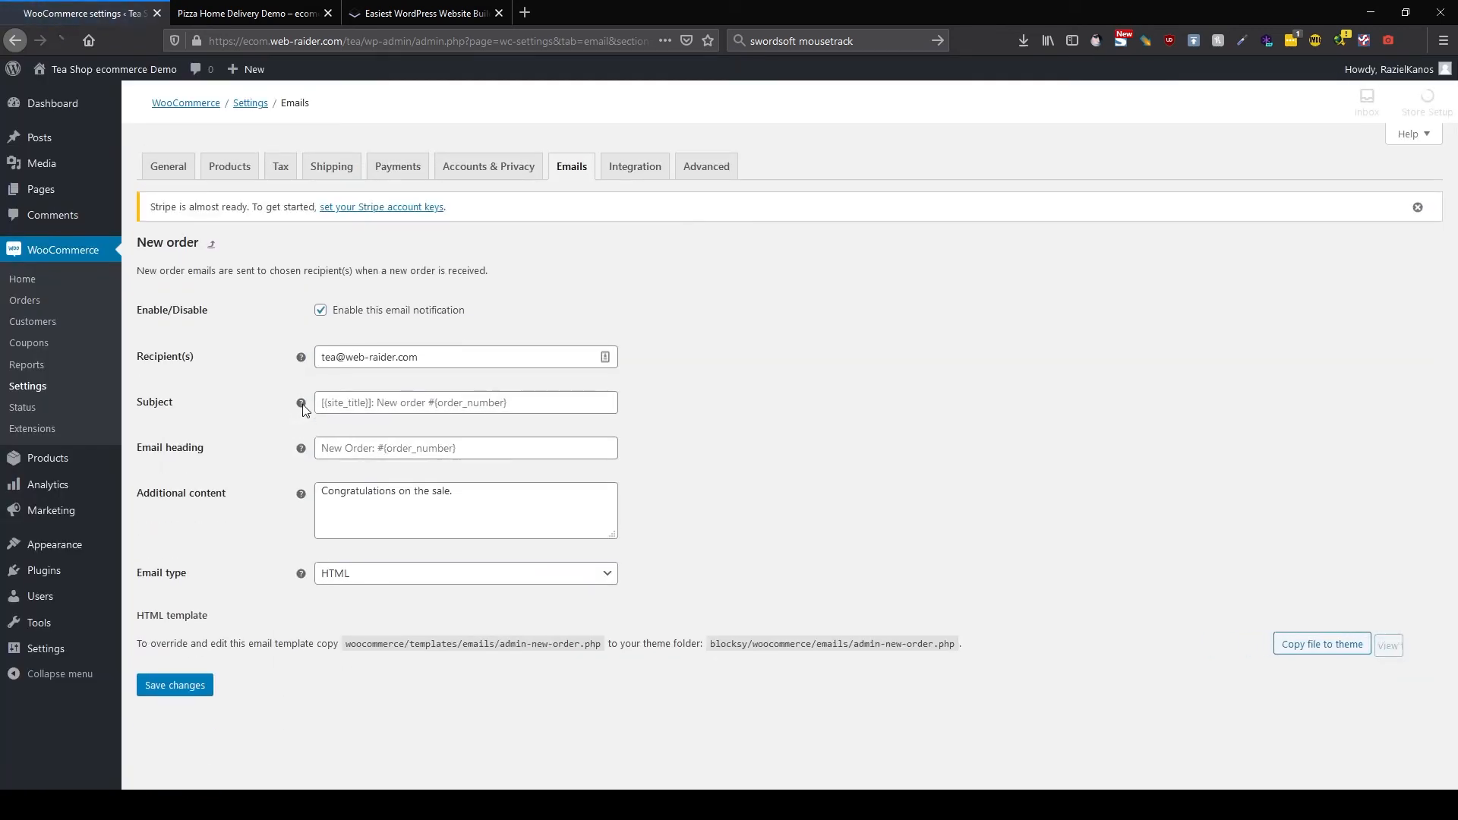
mouse_move(303, 410)
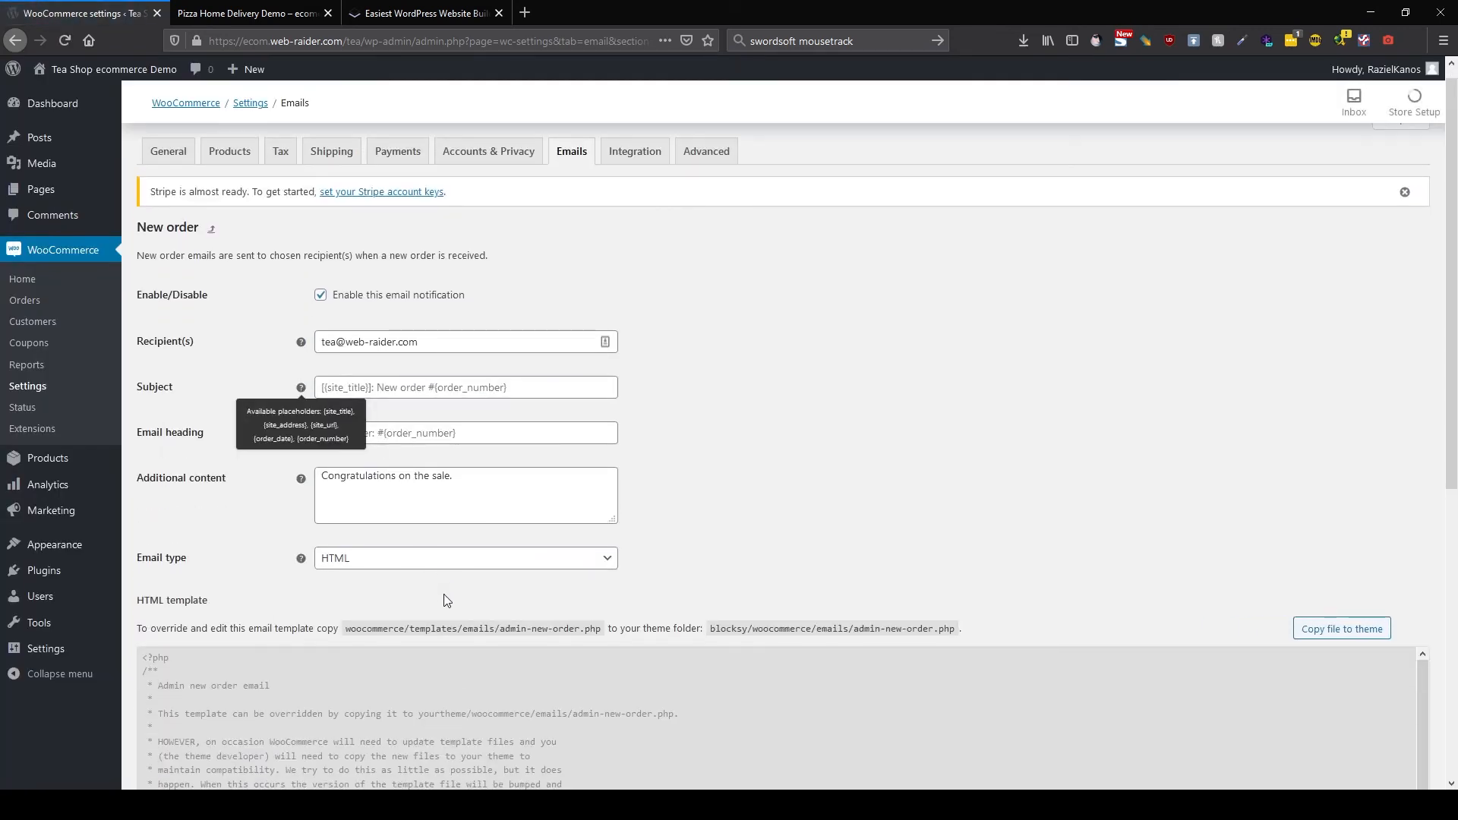
scroll(457, 589, down, 4)
scroll(459, 463, down, 8)
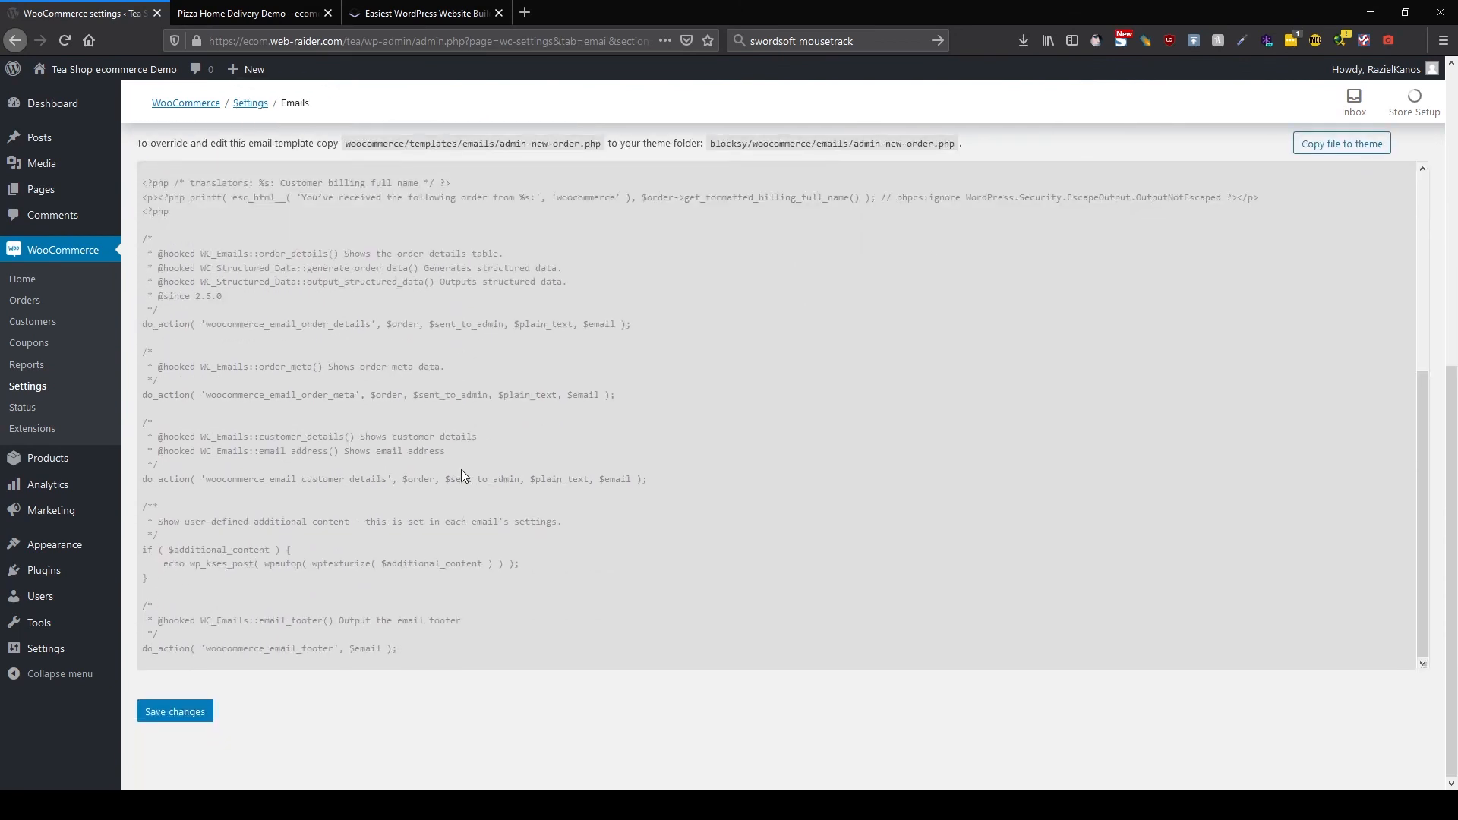
scroll(462, 469, up, 10)
scroll(471, 476, up, 1)
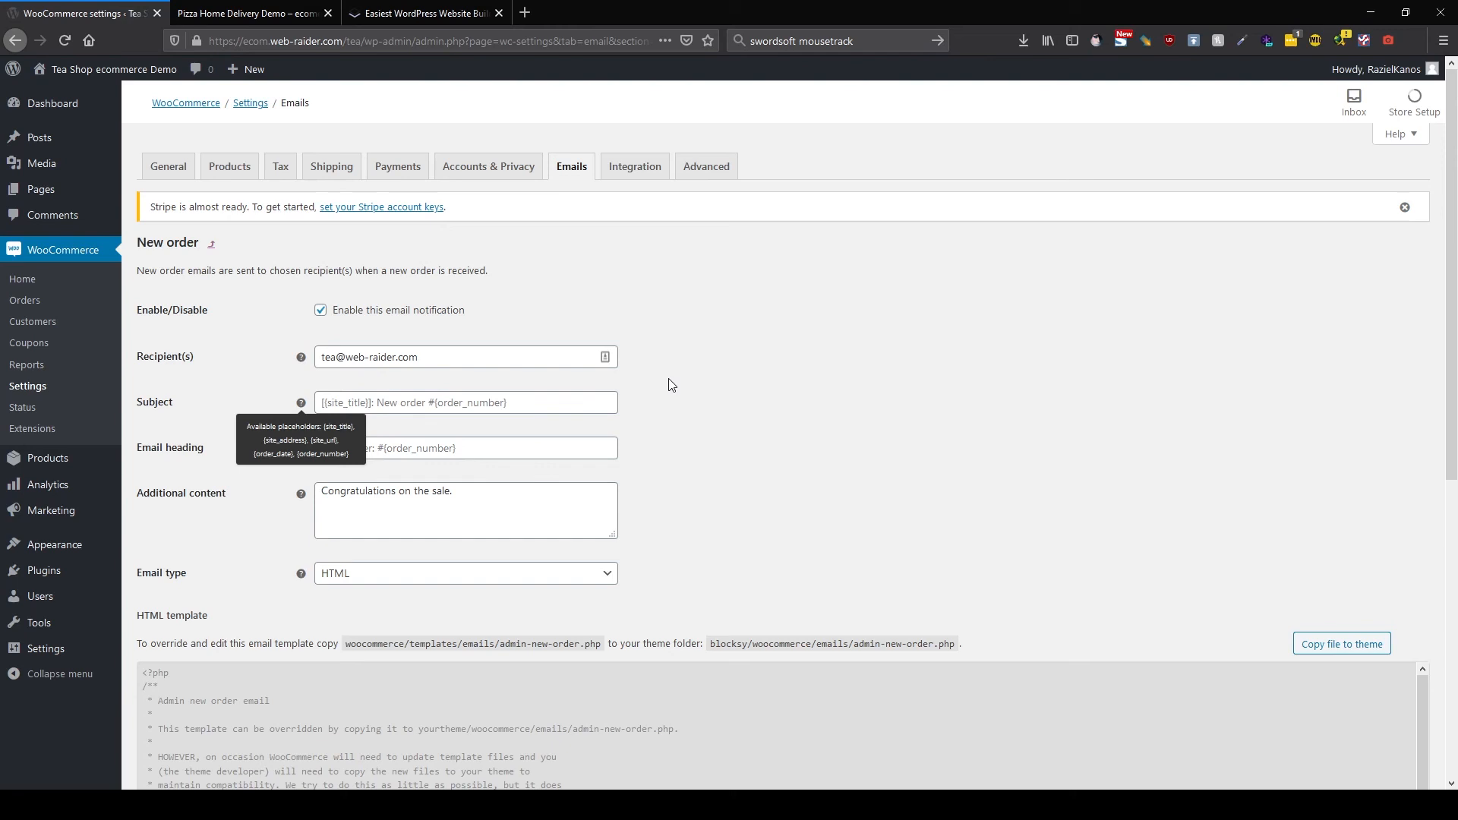
View WooCommerce's Integration settings, the Advanced page setup and the product list.
click(630, 168)
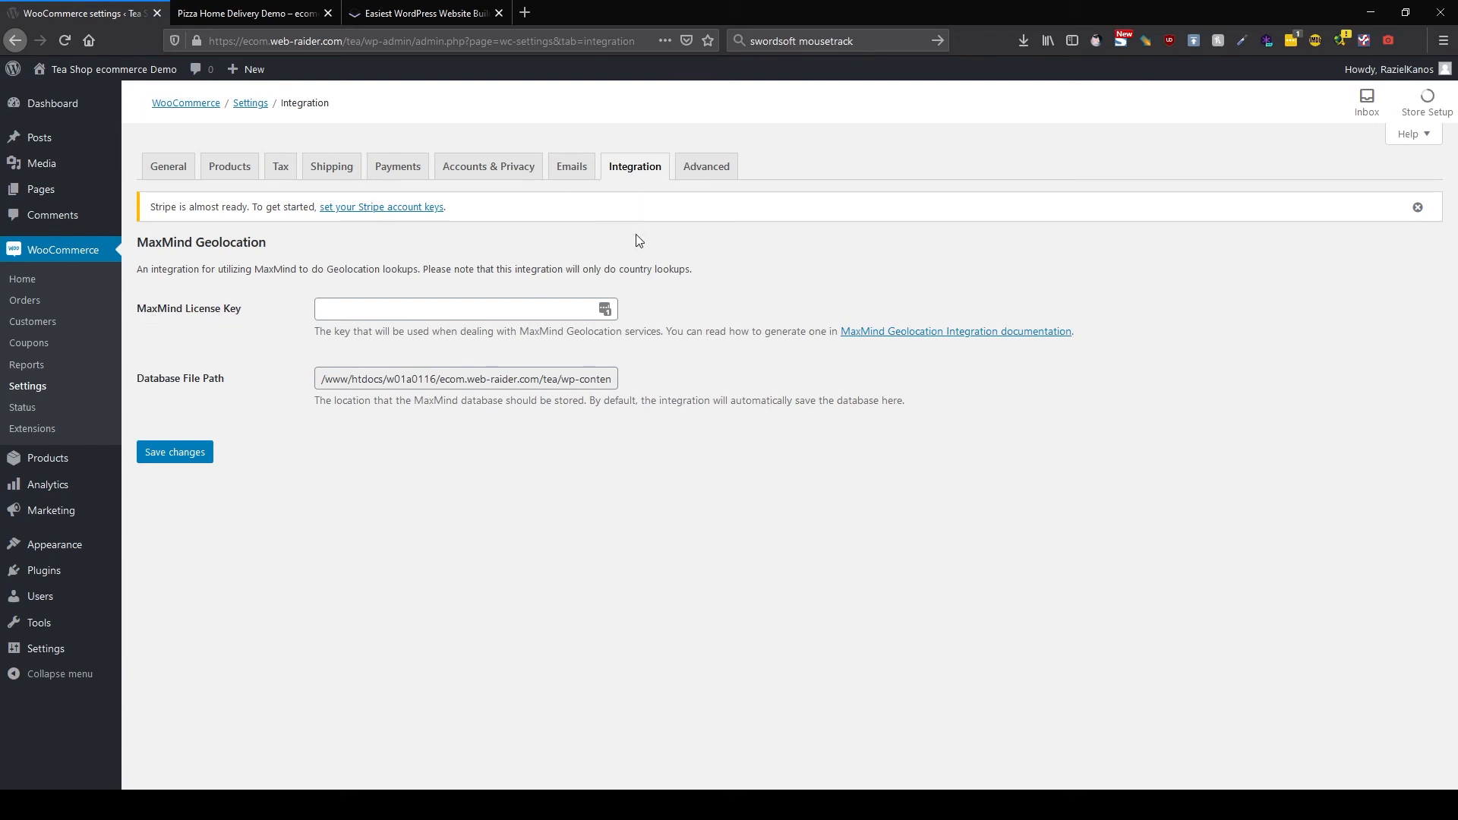
click(707, 169)
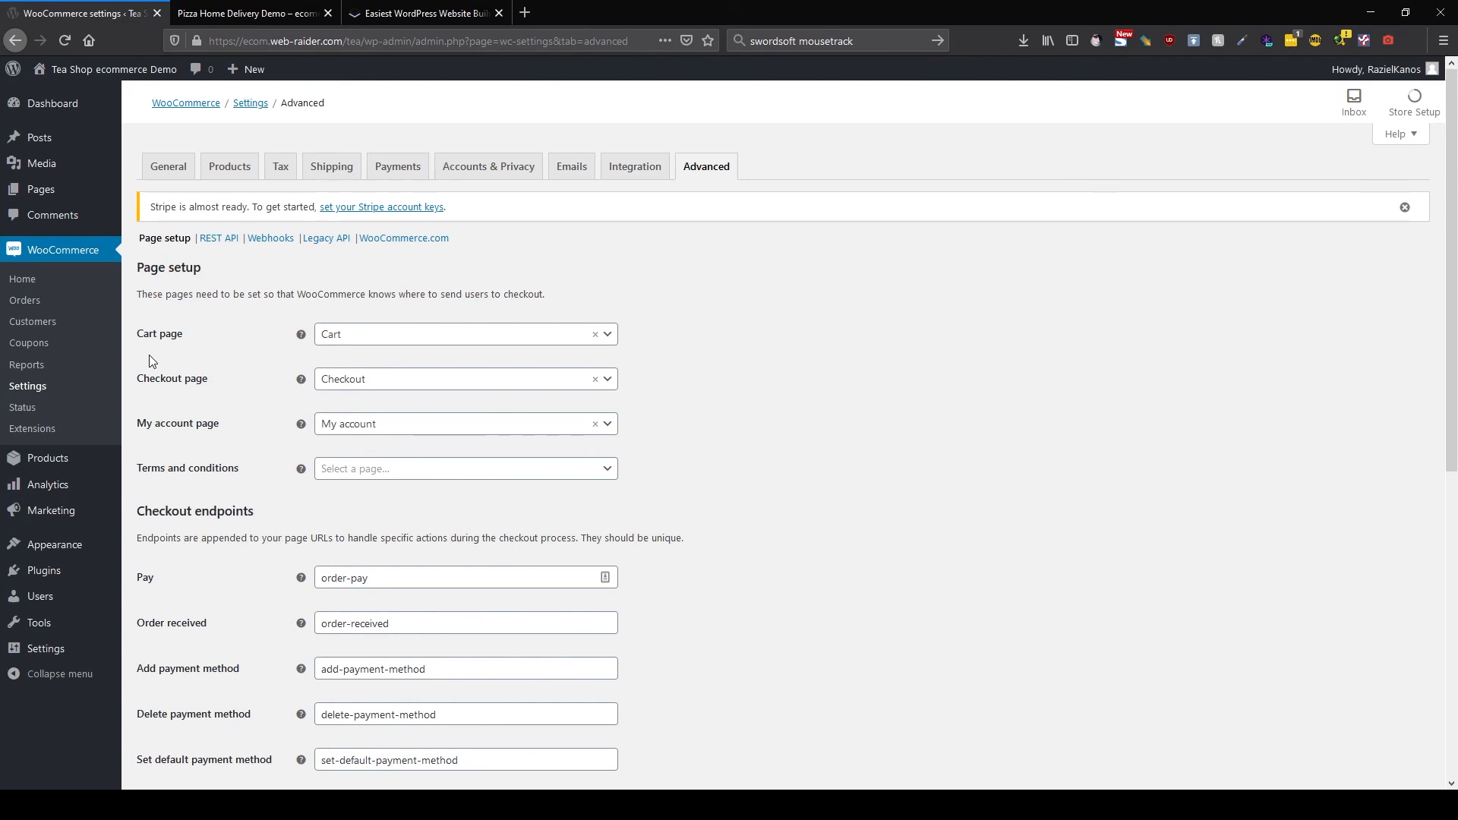
click(47, 458)
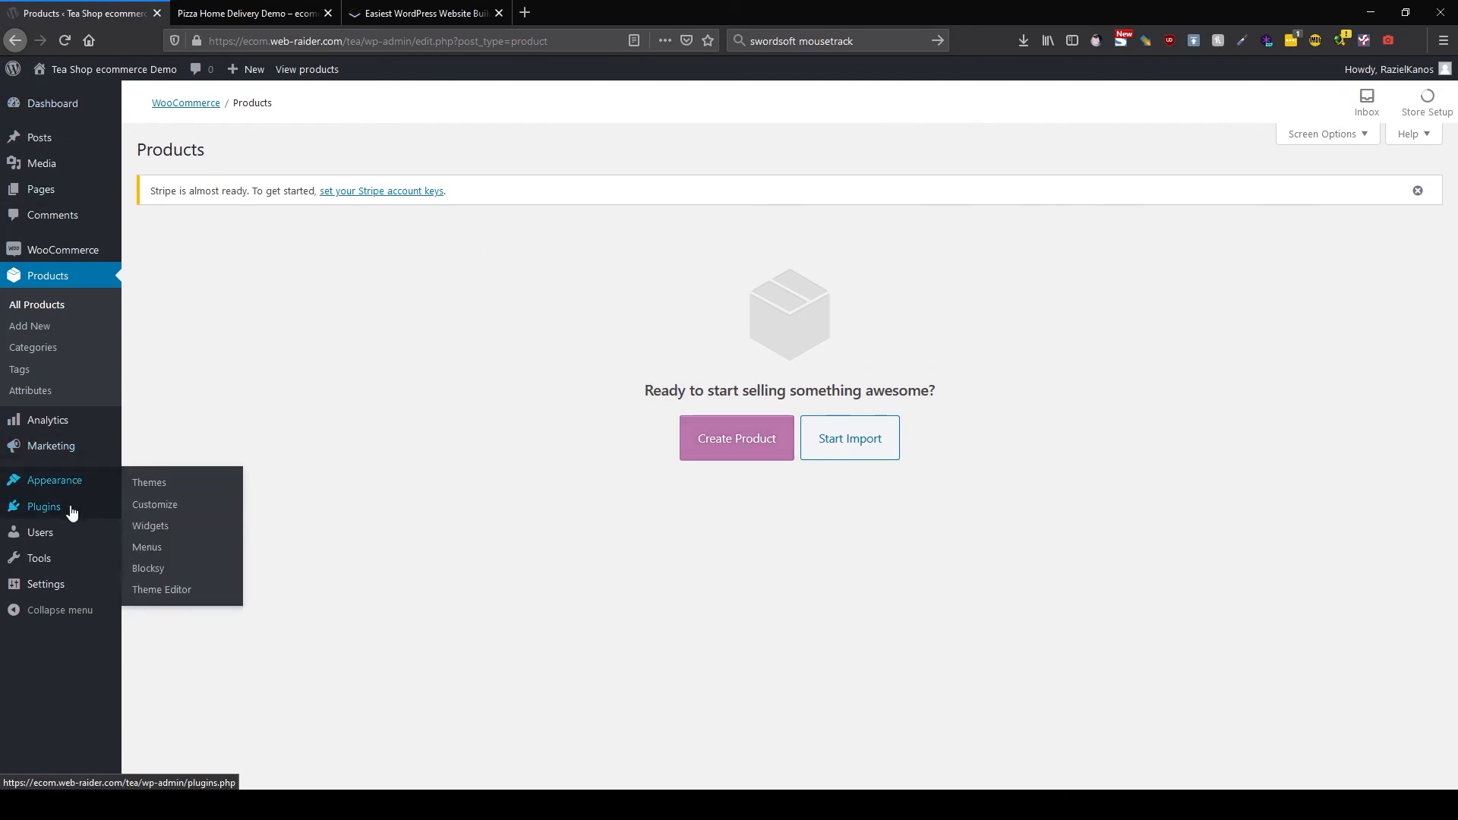
Install and activate the HappyFiles Pro plugin from happyfiles-pro.zip, and view its settings.
mouse_move(70, 508)
click(179, 514)
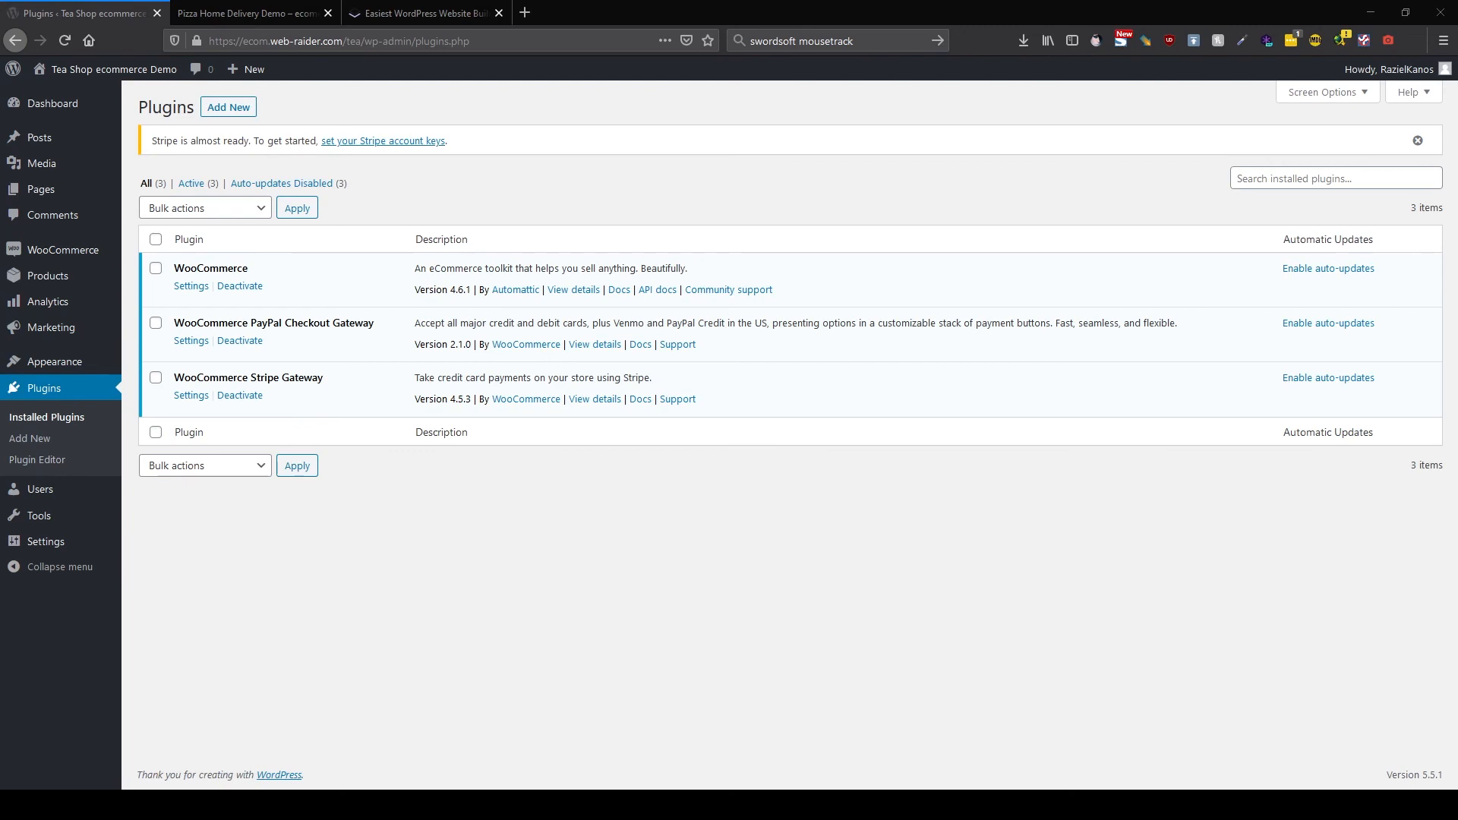
click(228, 107)
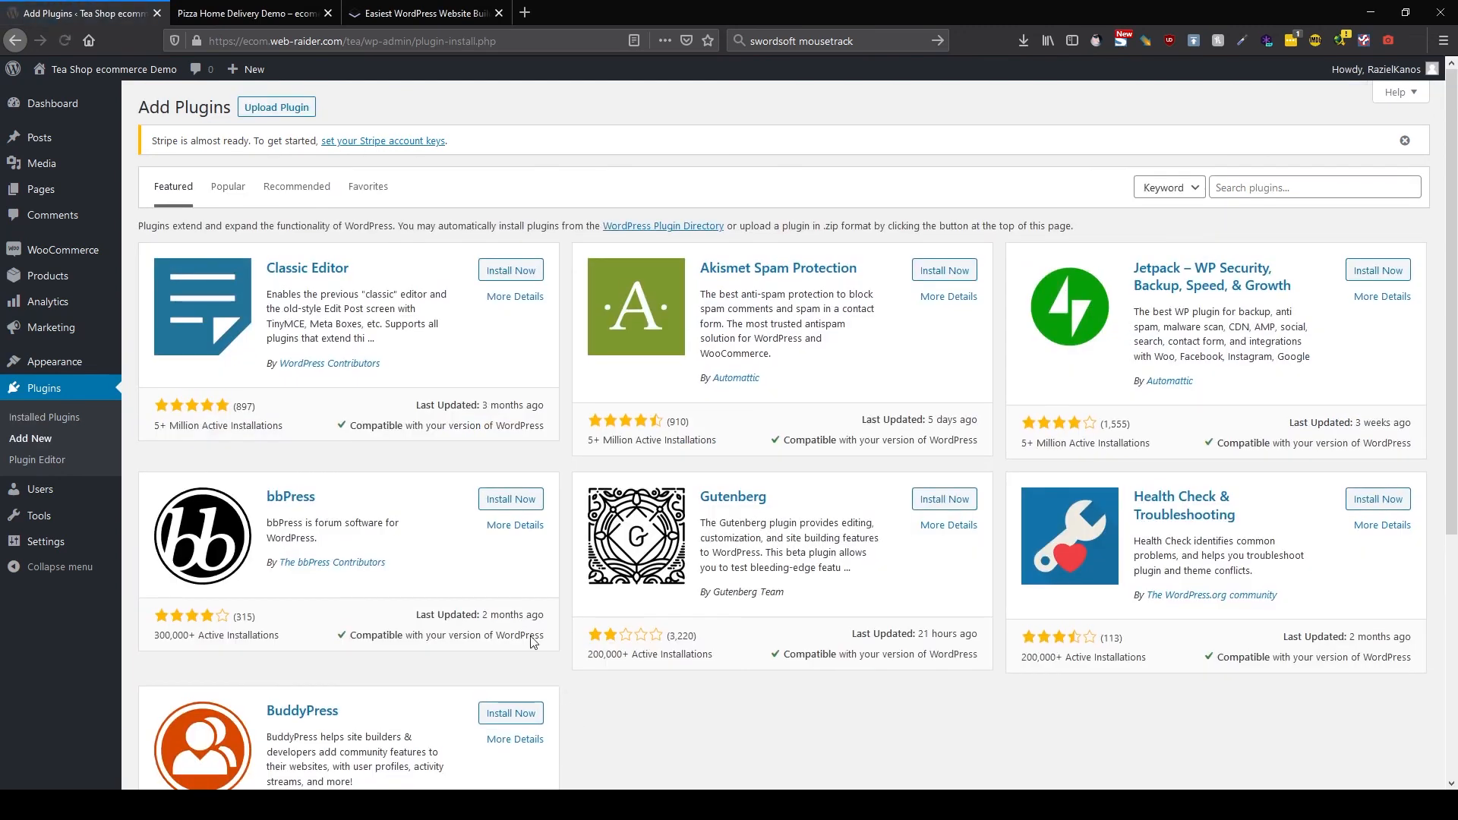
click(286, 108)
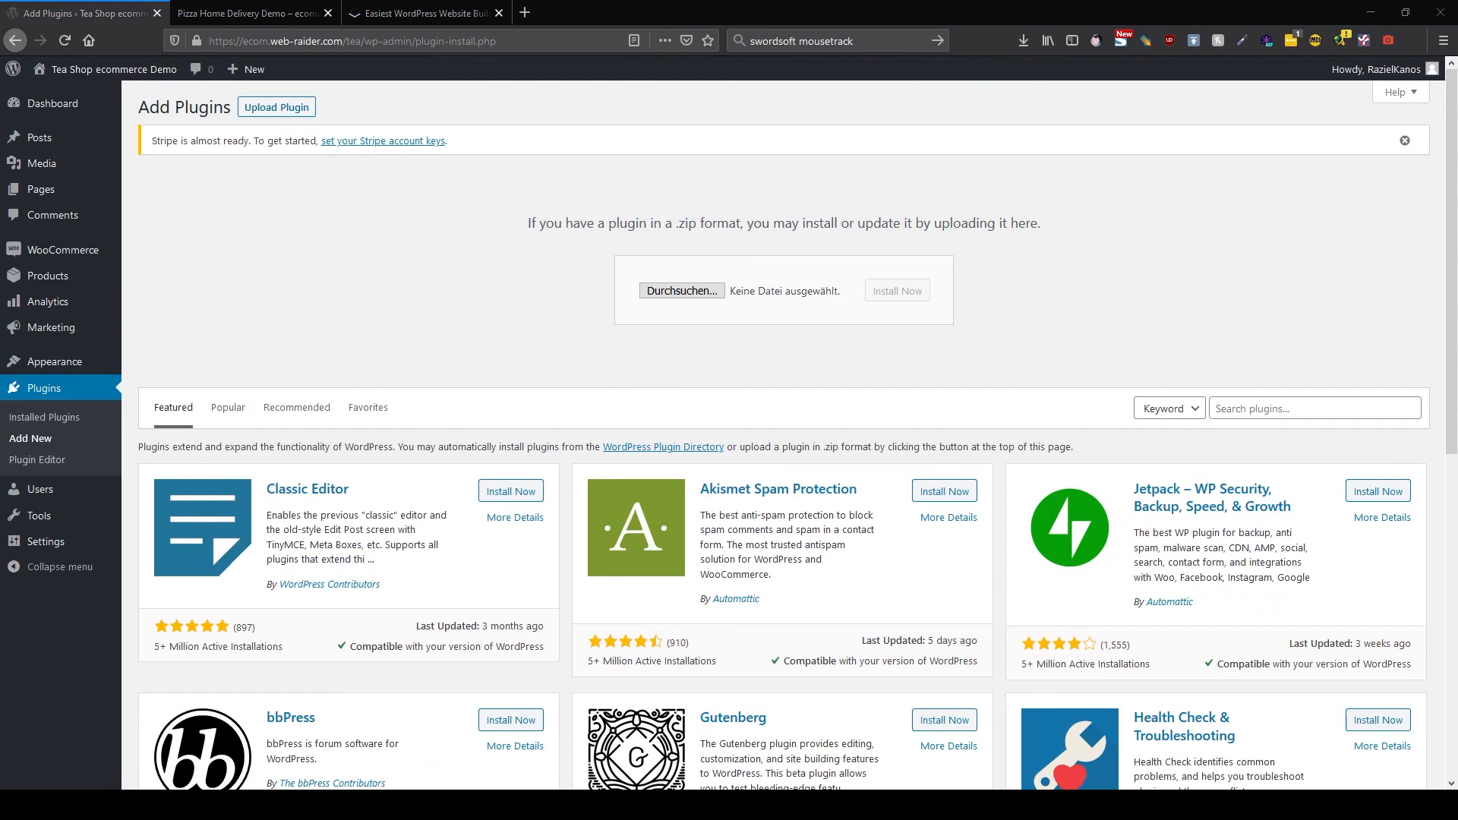
click(897, 291)
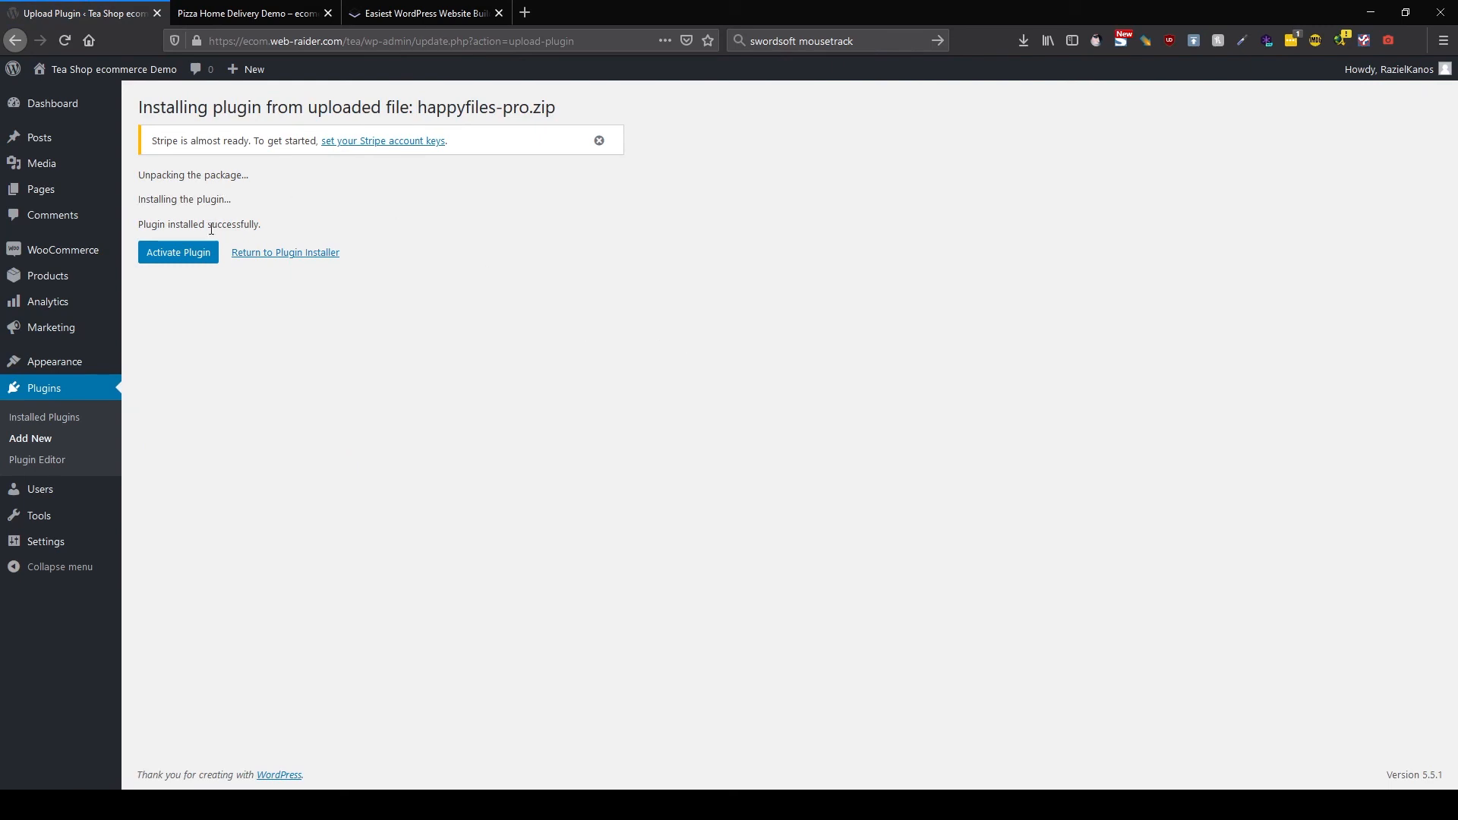
click(178, 259)
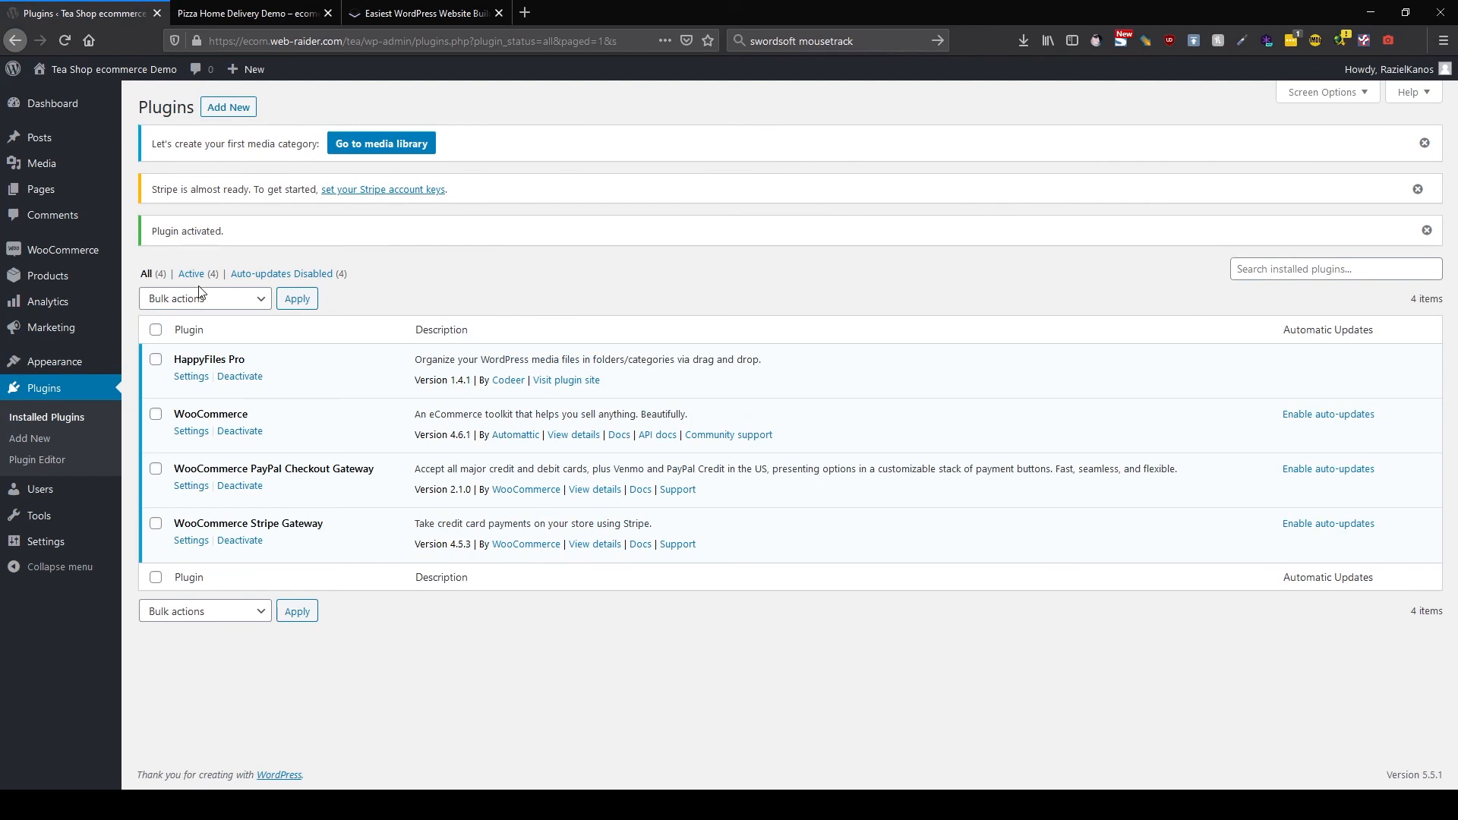
mouse_move(55, 555)
click(176, 694)
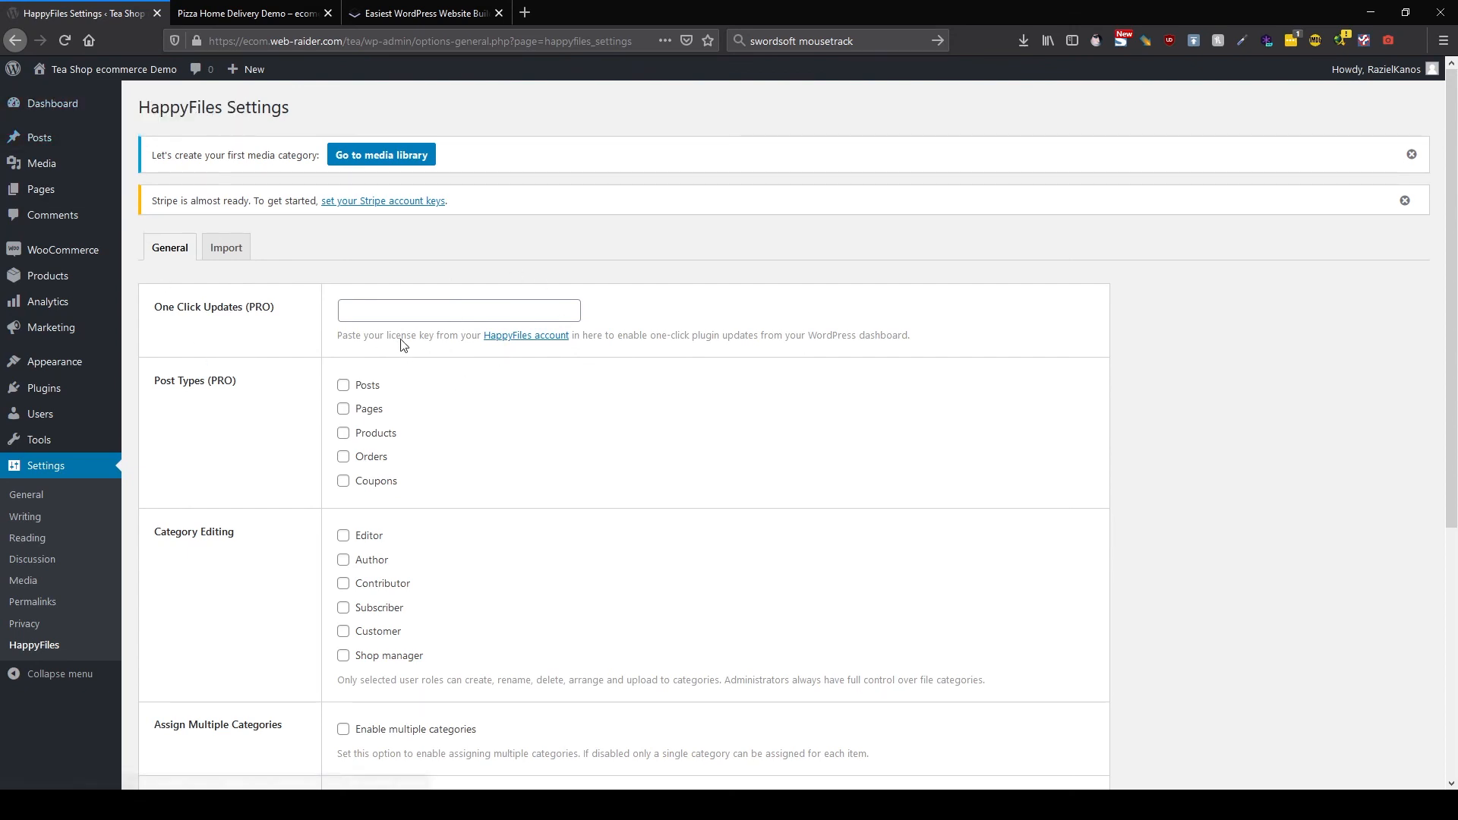
Upload brizy-free-2.0.13-beta.zip as a new plugin and install it.
mouse_move(65, 393)
click(145, 395)
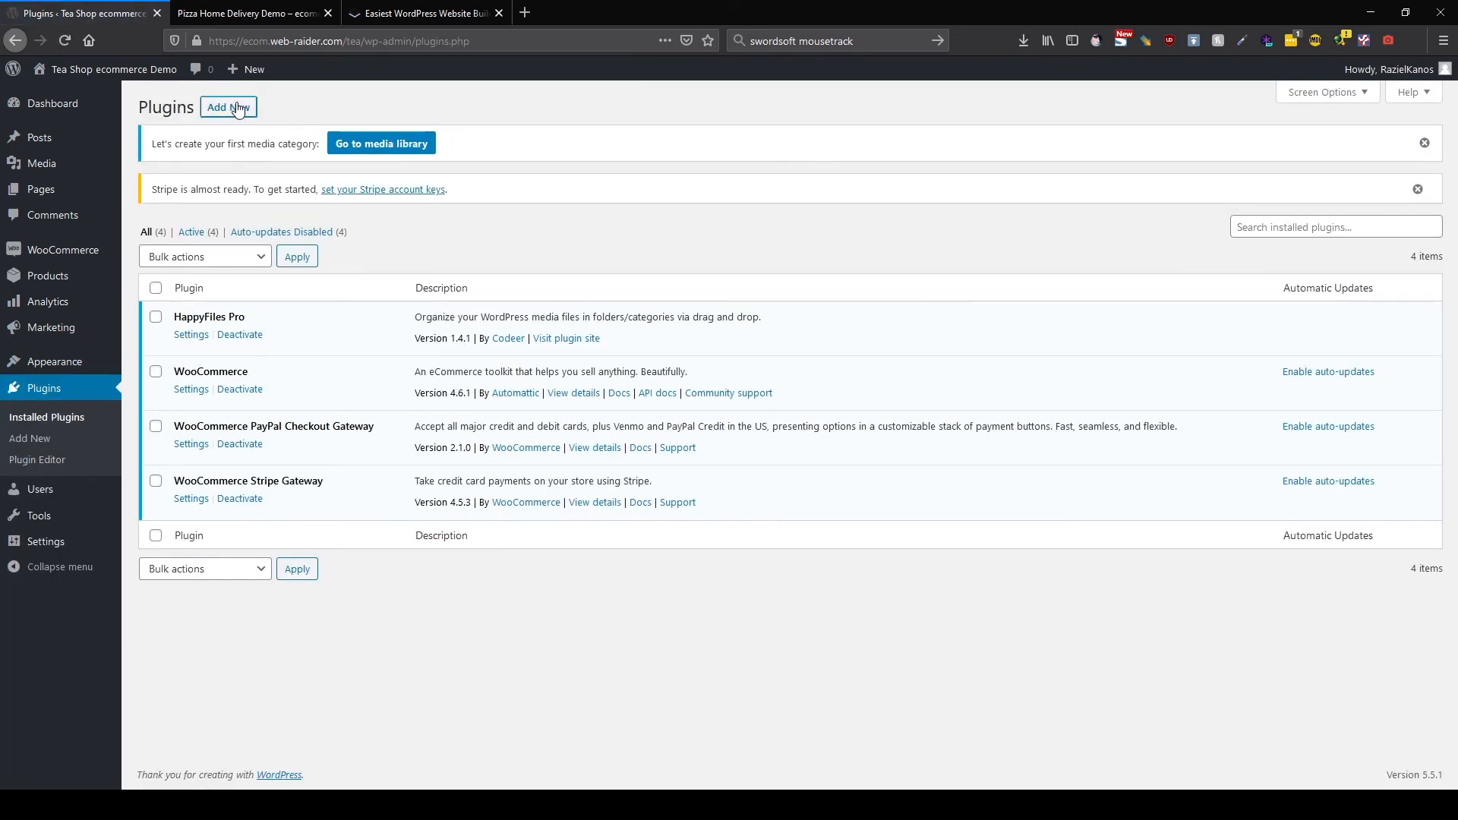
click(237, 109)
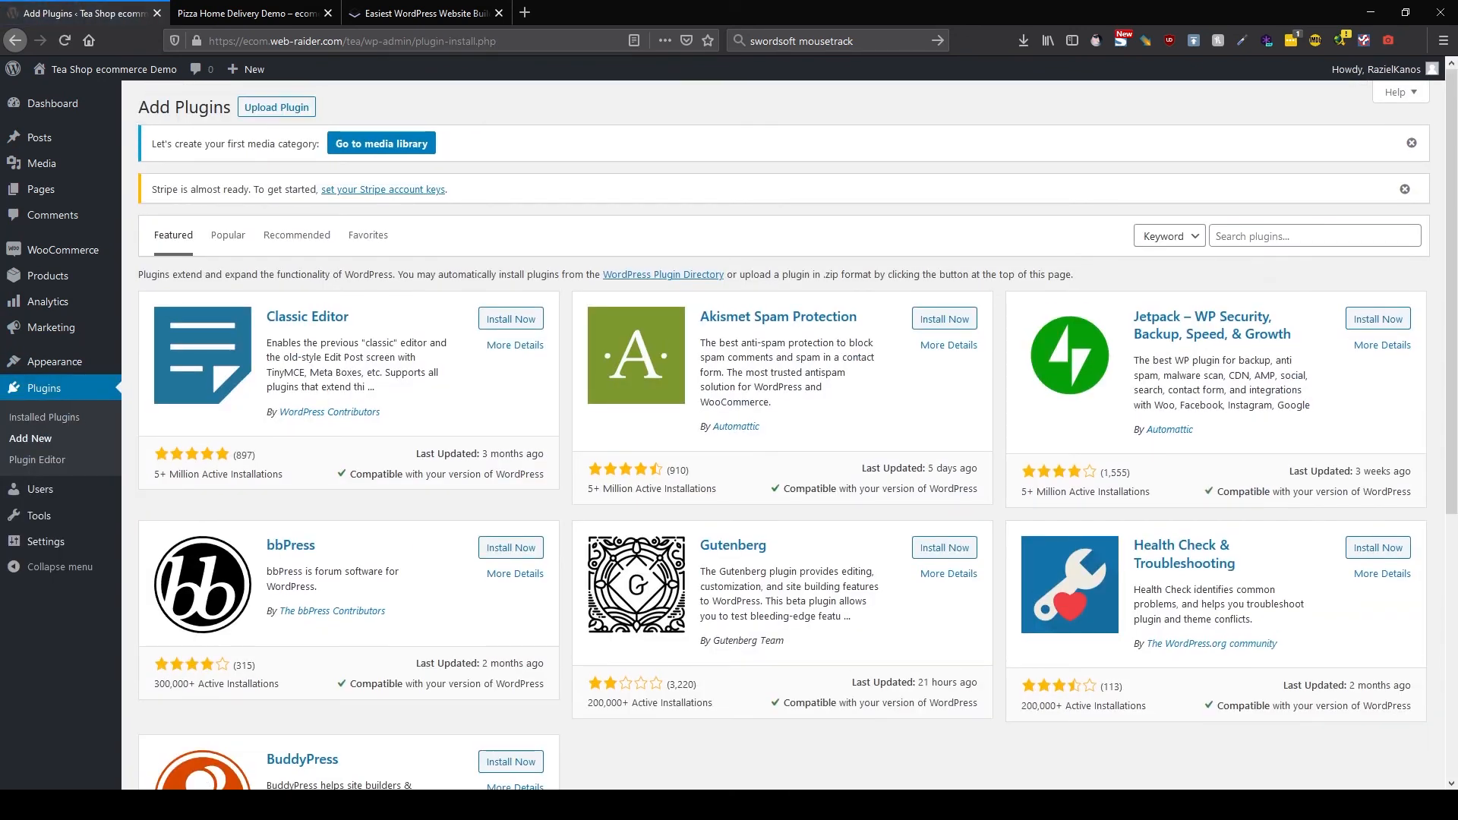
click(303, 110)
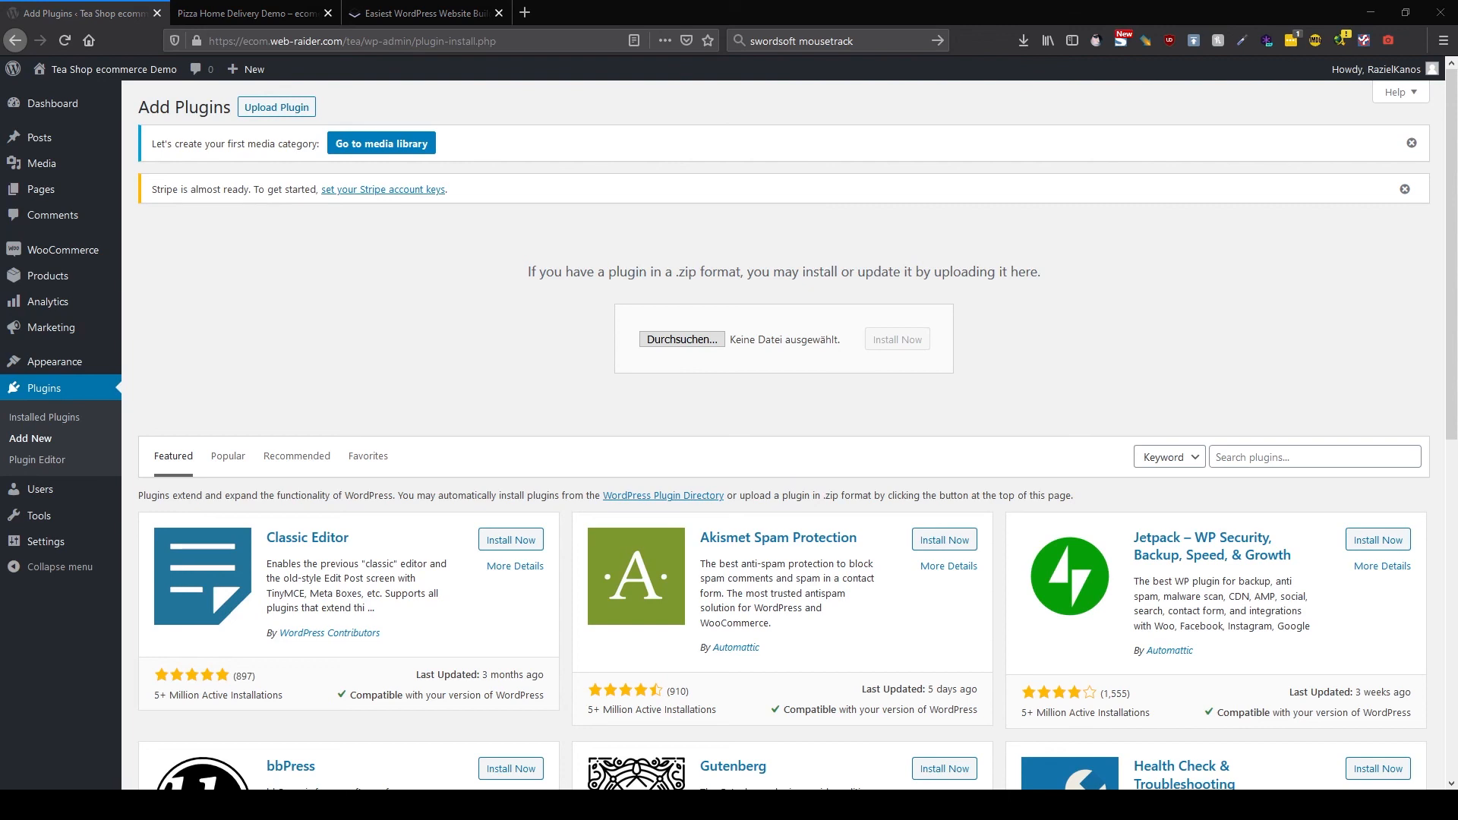
key(Return)
click(897, 340)
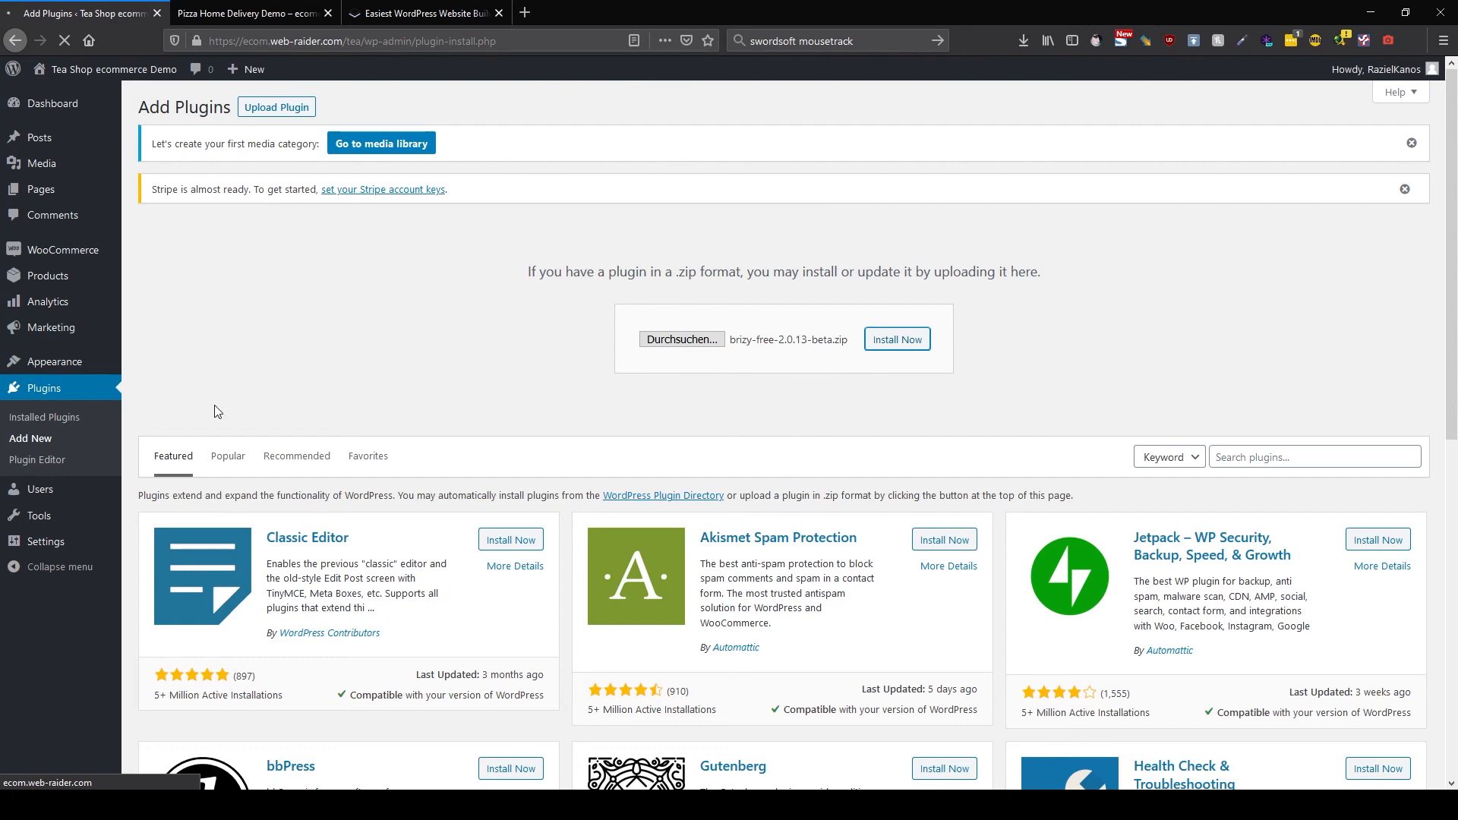
Open the Add Plugins page in two additional tabs and return to the running Brizy installation.
middle_click(257, 111)
middle_click(257, 110)
click(259, 15)
click(91, 13)
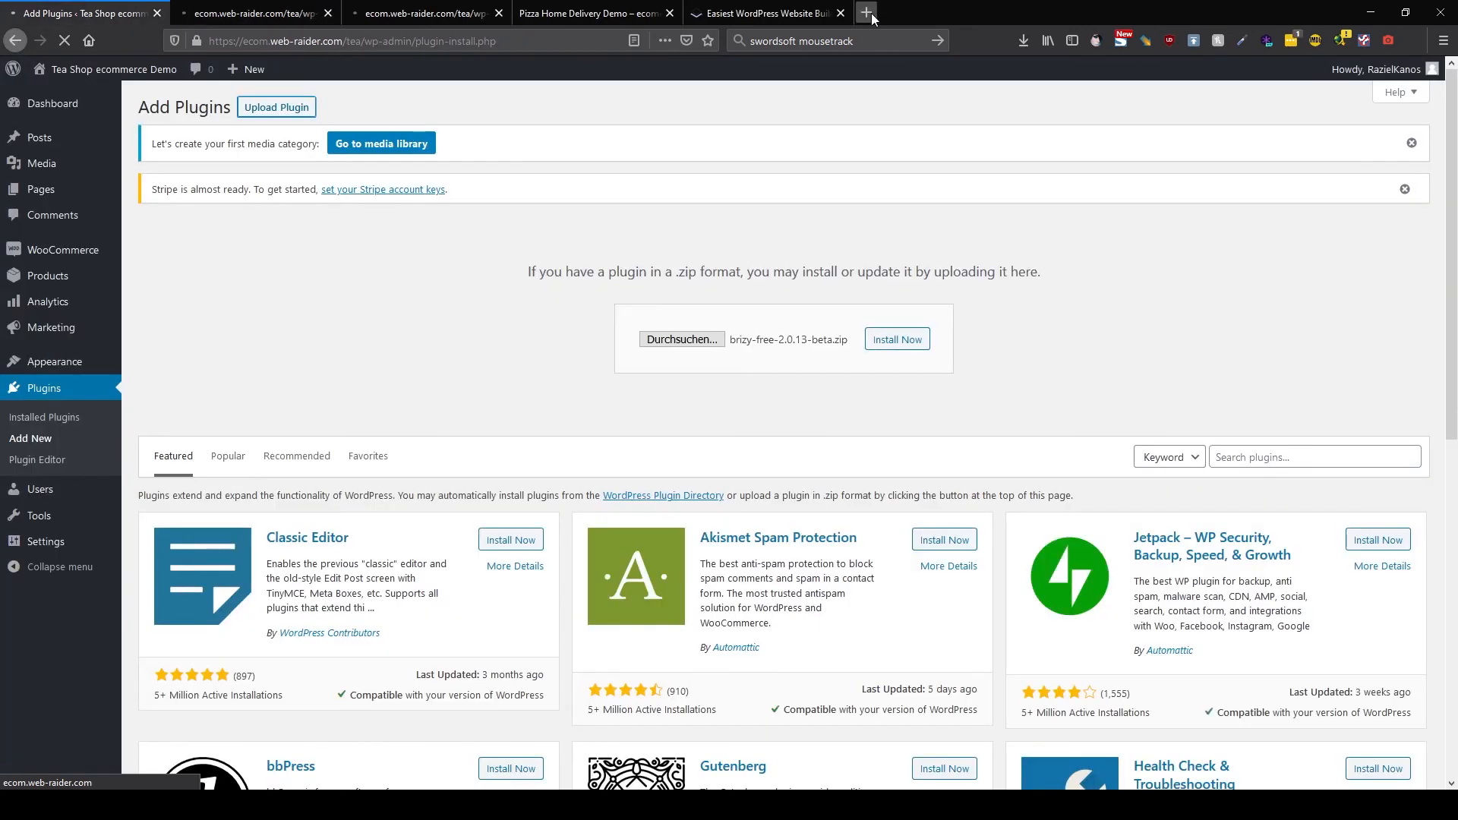
click(867, 13)
click(488, 254)
key(ctrl+w)
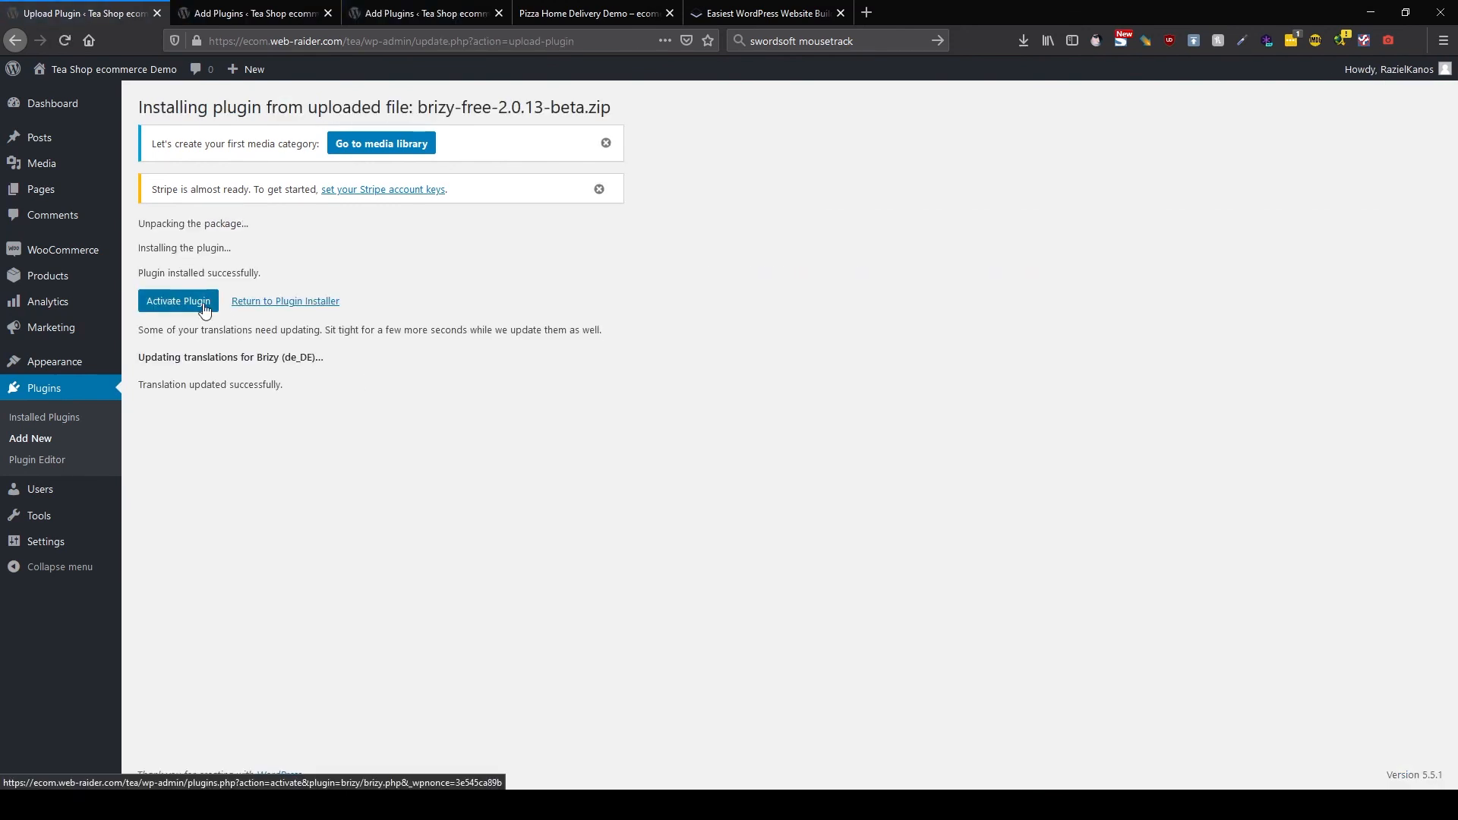
Activate Brizy, dismissing its review request, and install and activate Brizy Pro from brizy-pro-2.0.7-beta.zip.
click(204, 307)
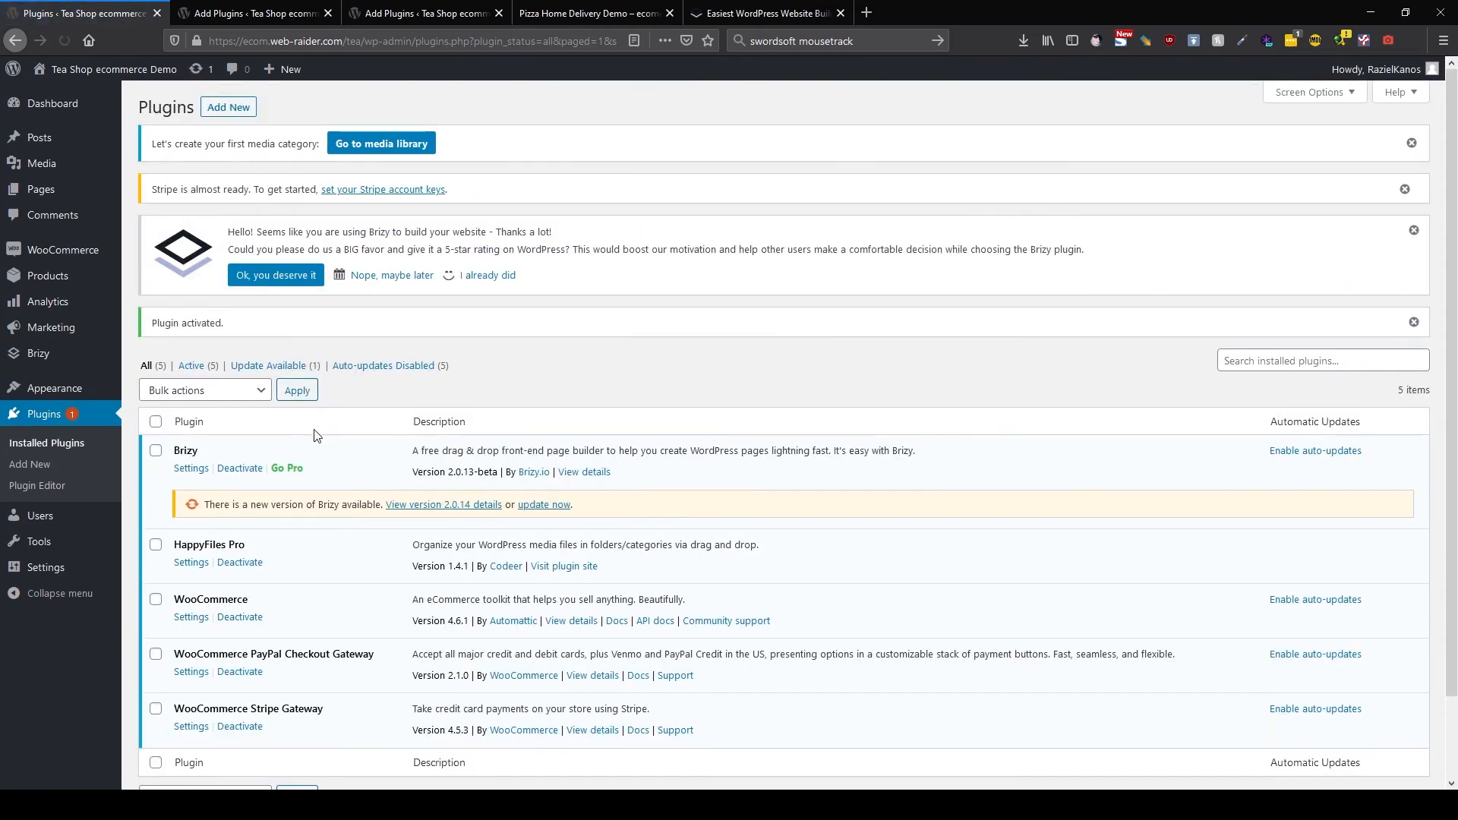
click(494, 275)
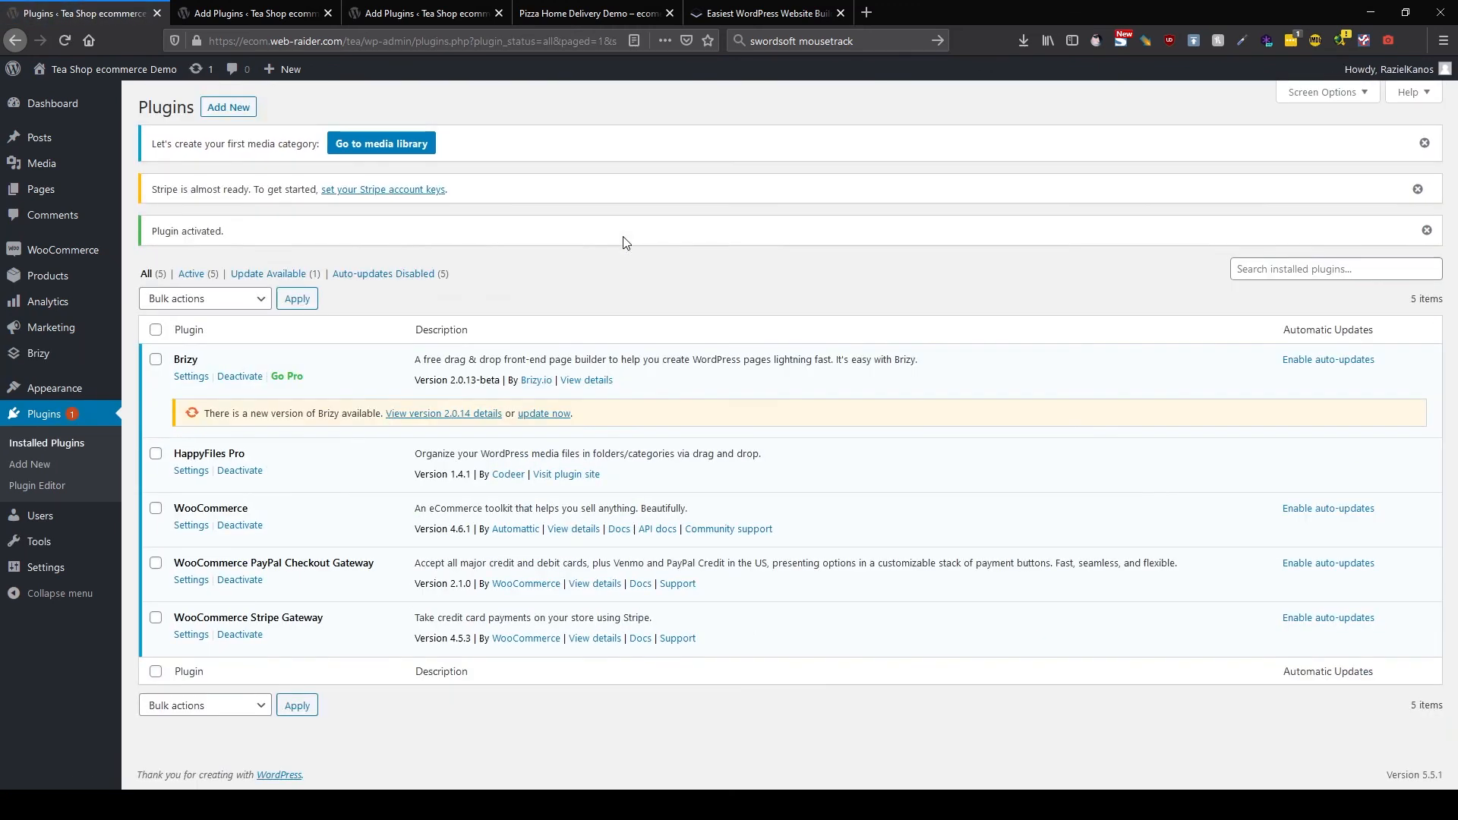
click(221, 111)
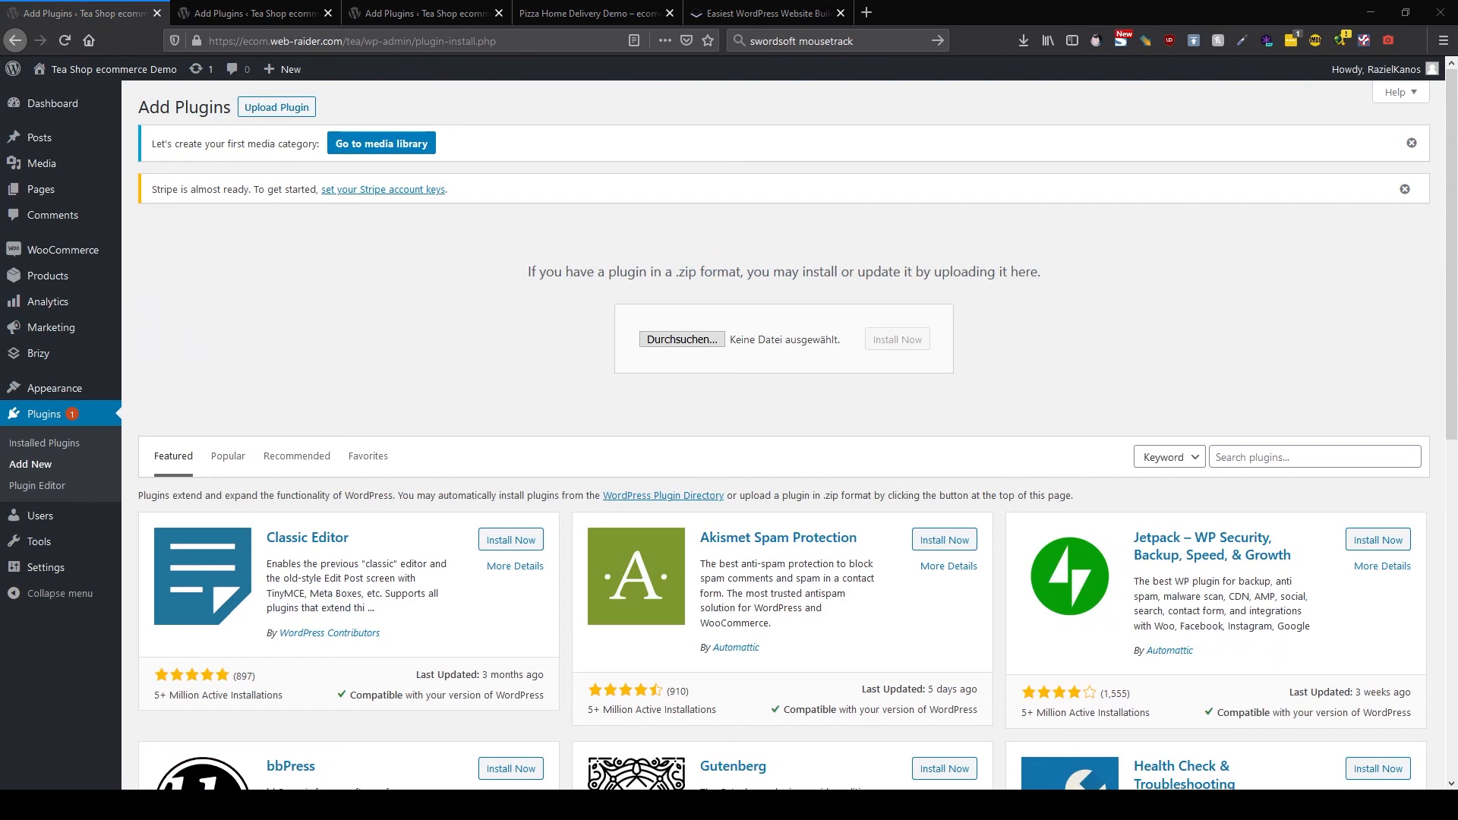
click(897, 339)
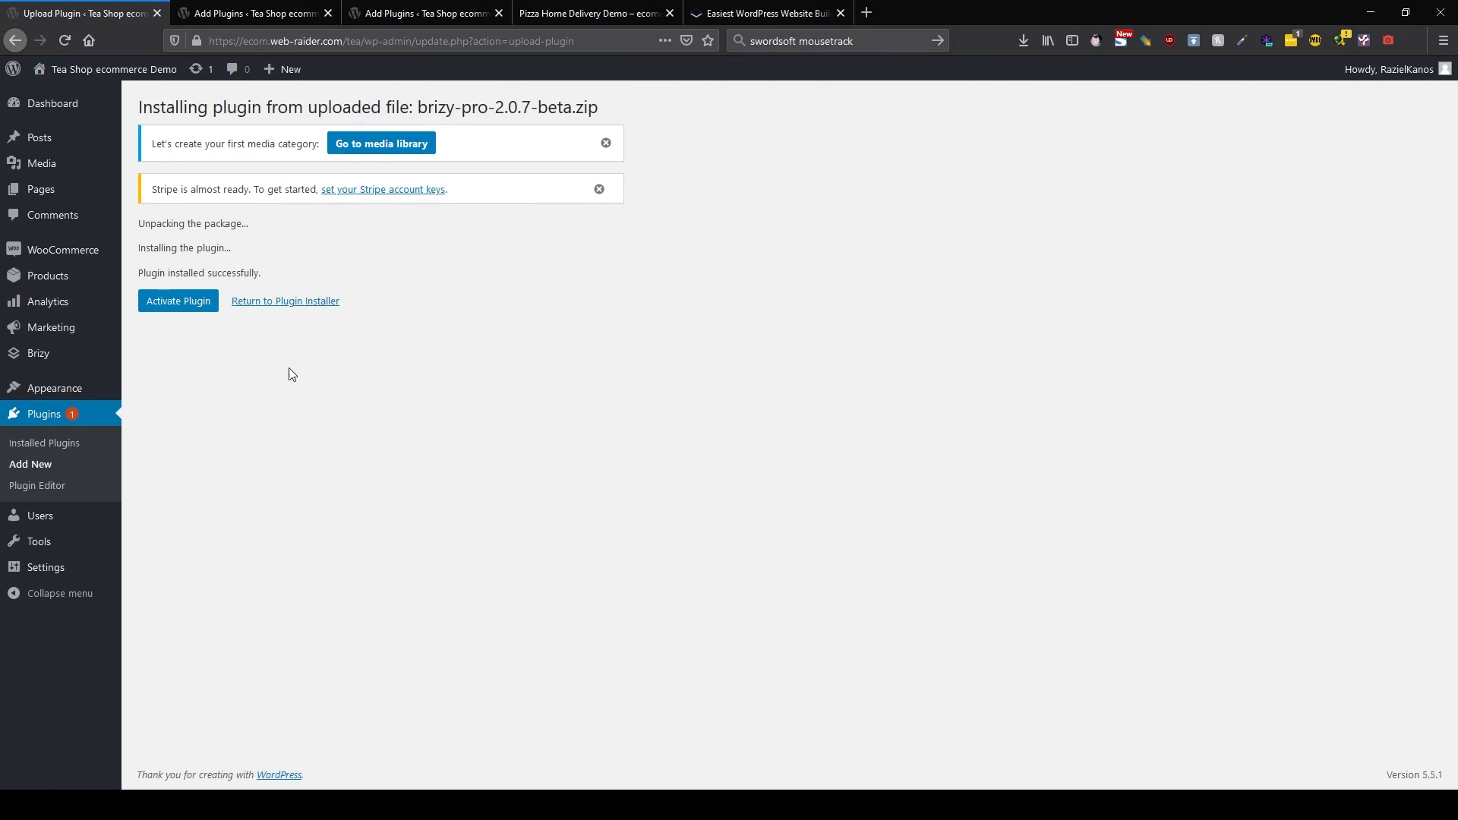
click(167, 304)
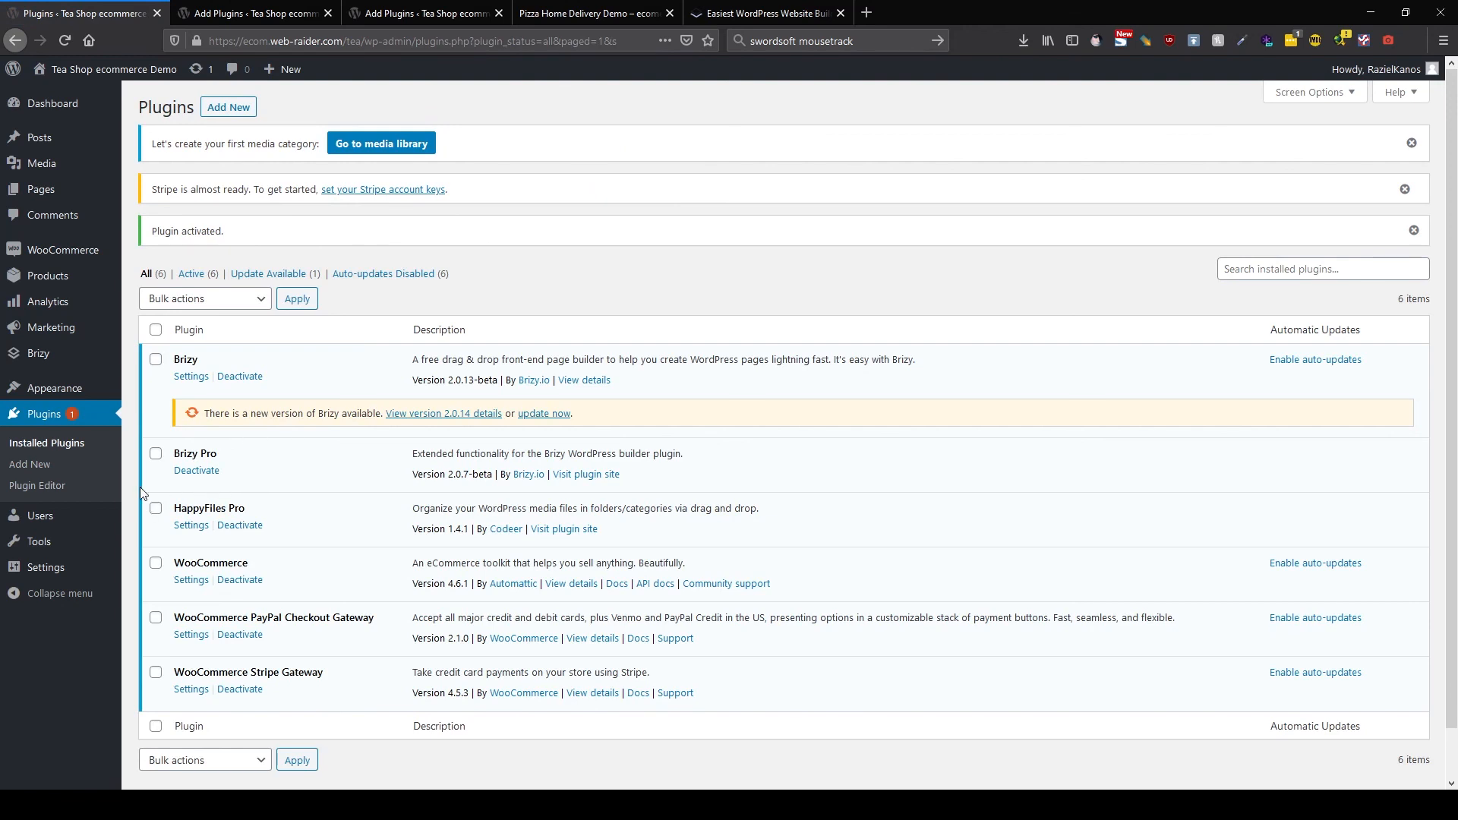
Paste the licence key into Brizy's license settings and activate the license.
mouse_move(50, 356)
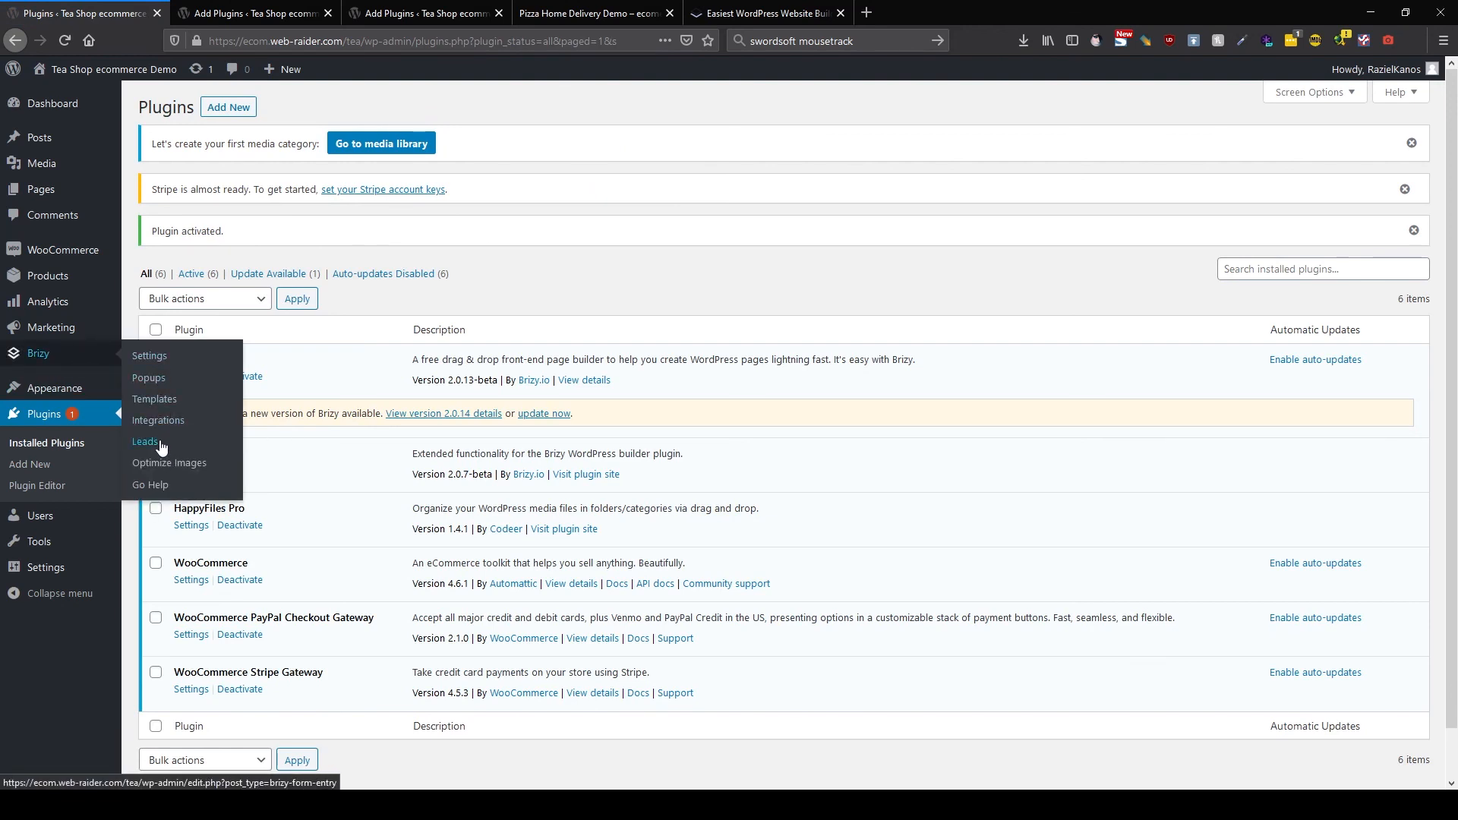
click(150, 356)
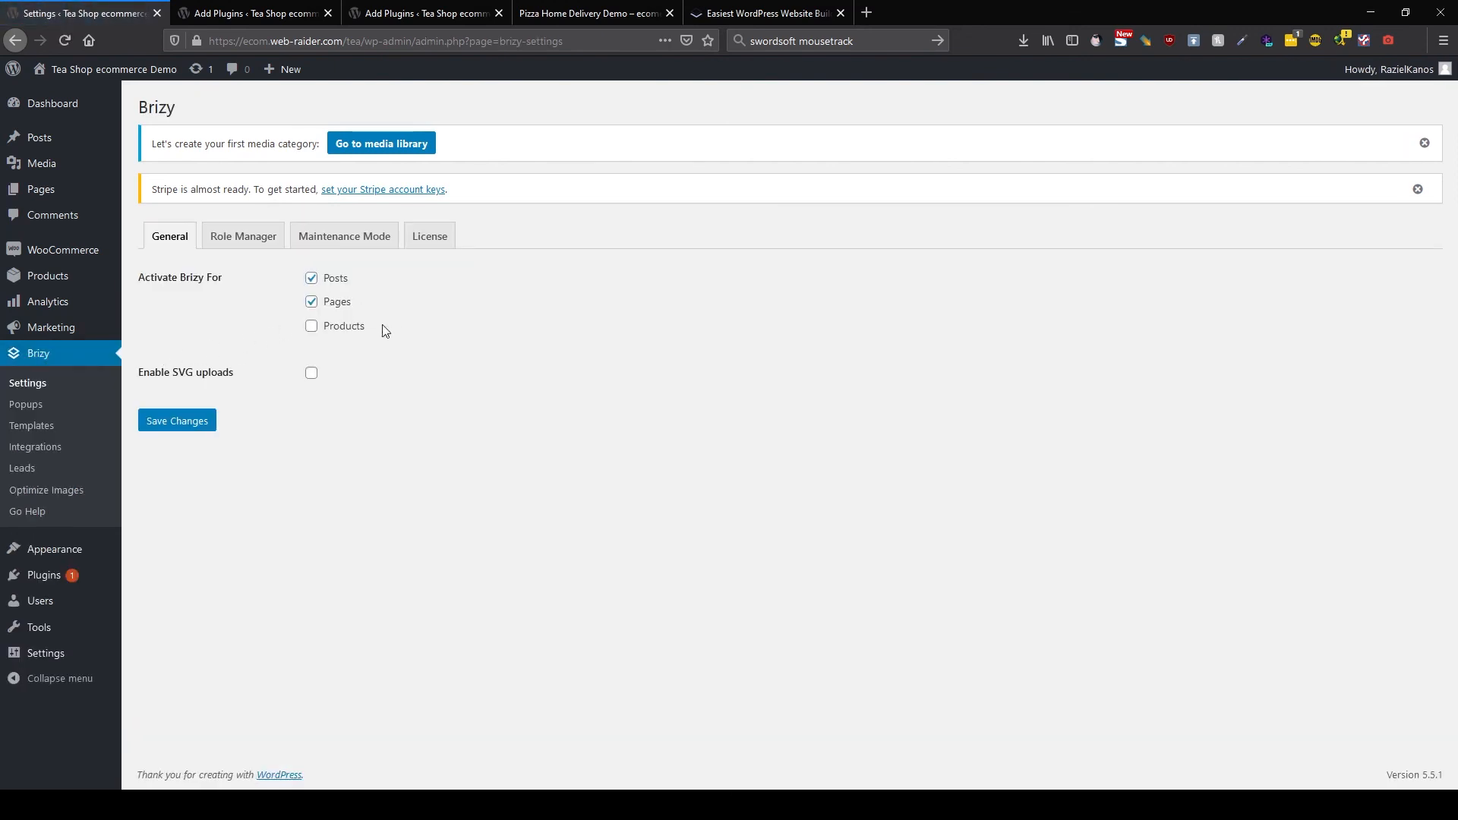
click(427, 237)
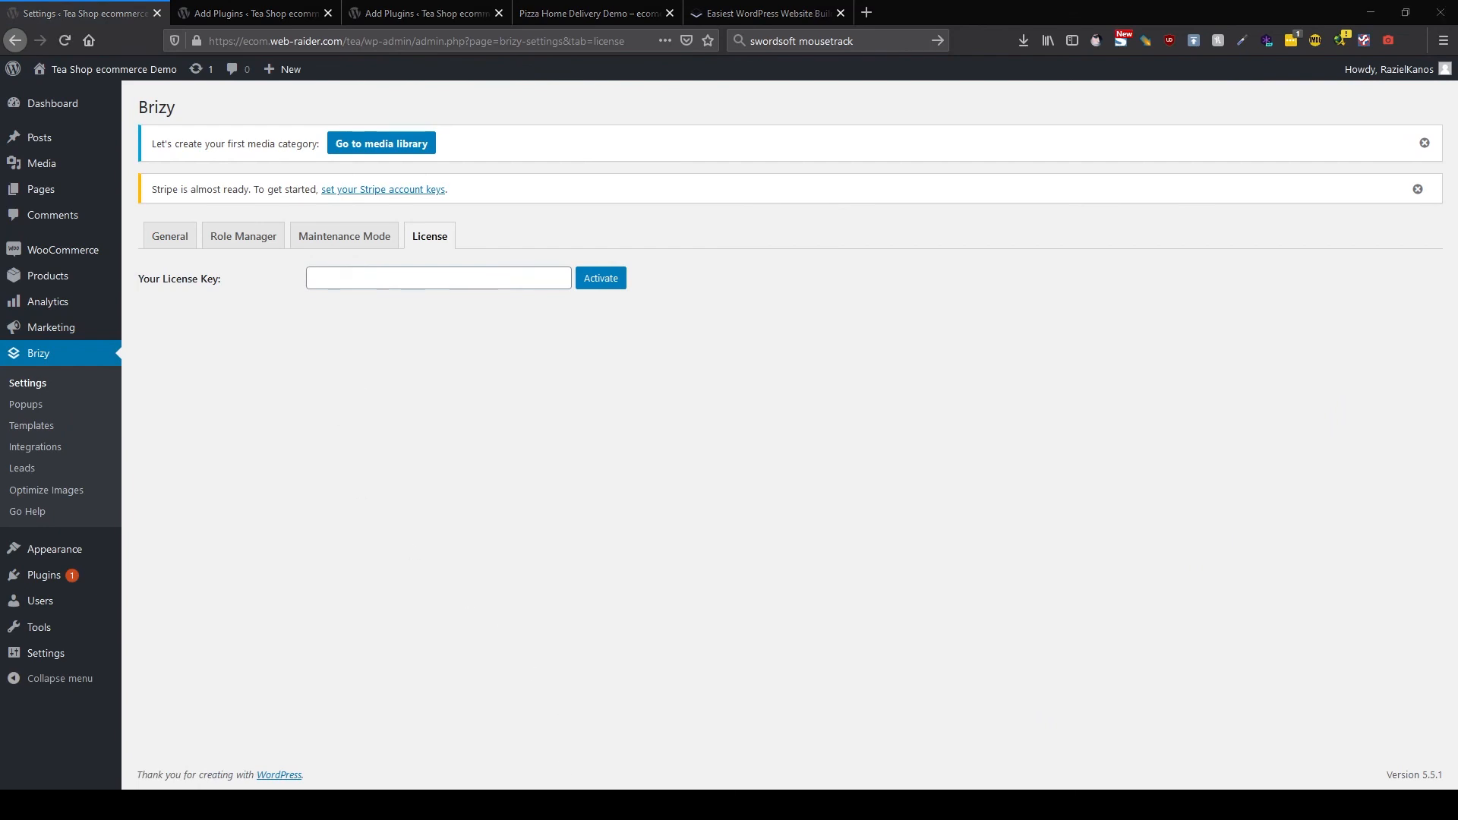
mouse_move(42, 163)
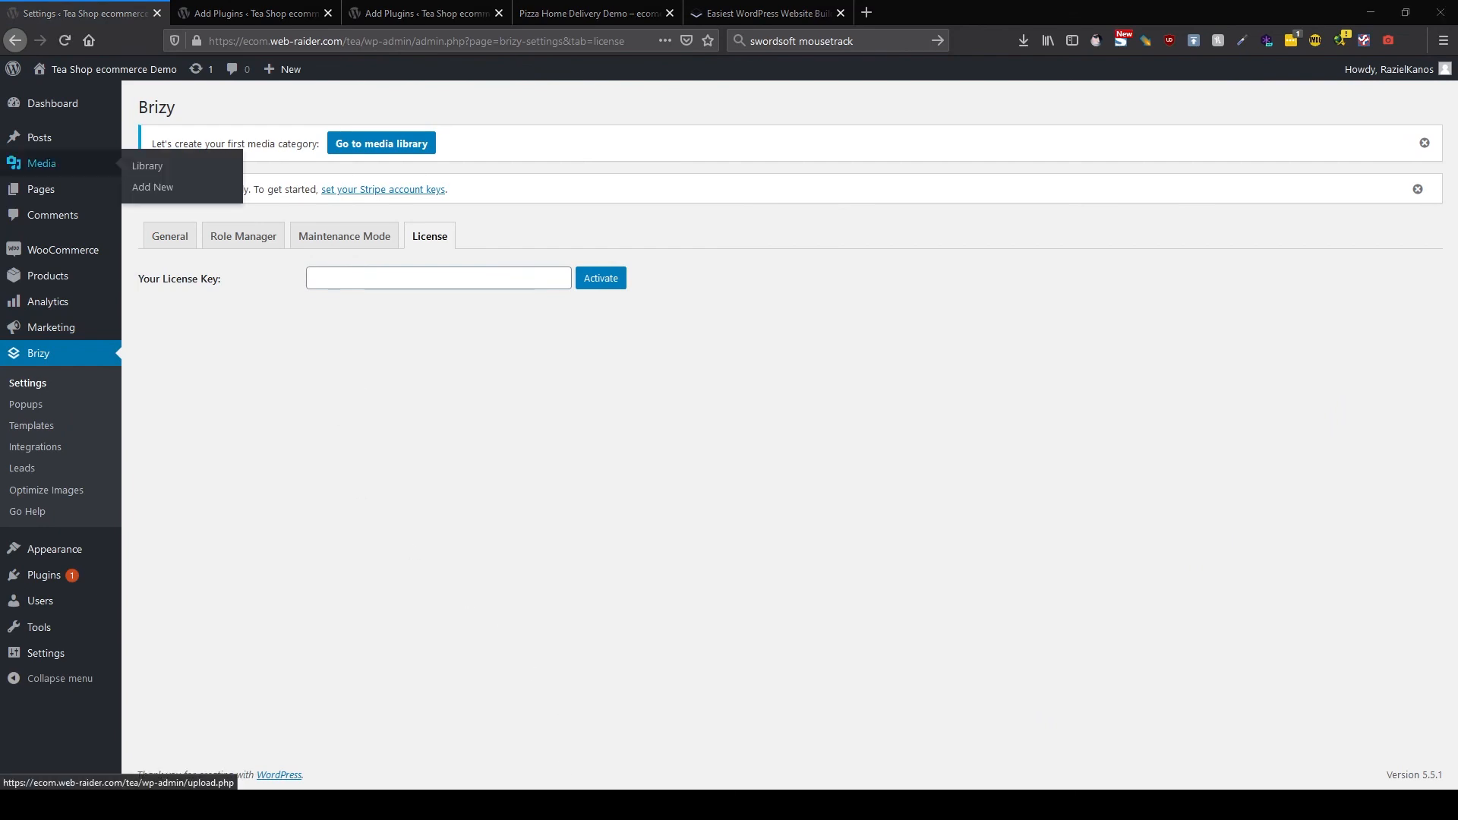
click(428, 275)
key(ctrl+v)
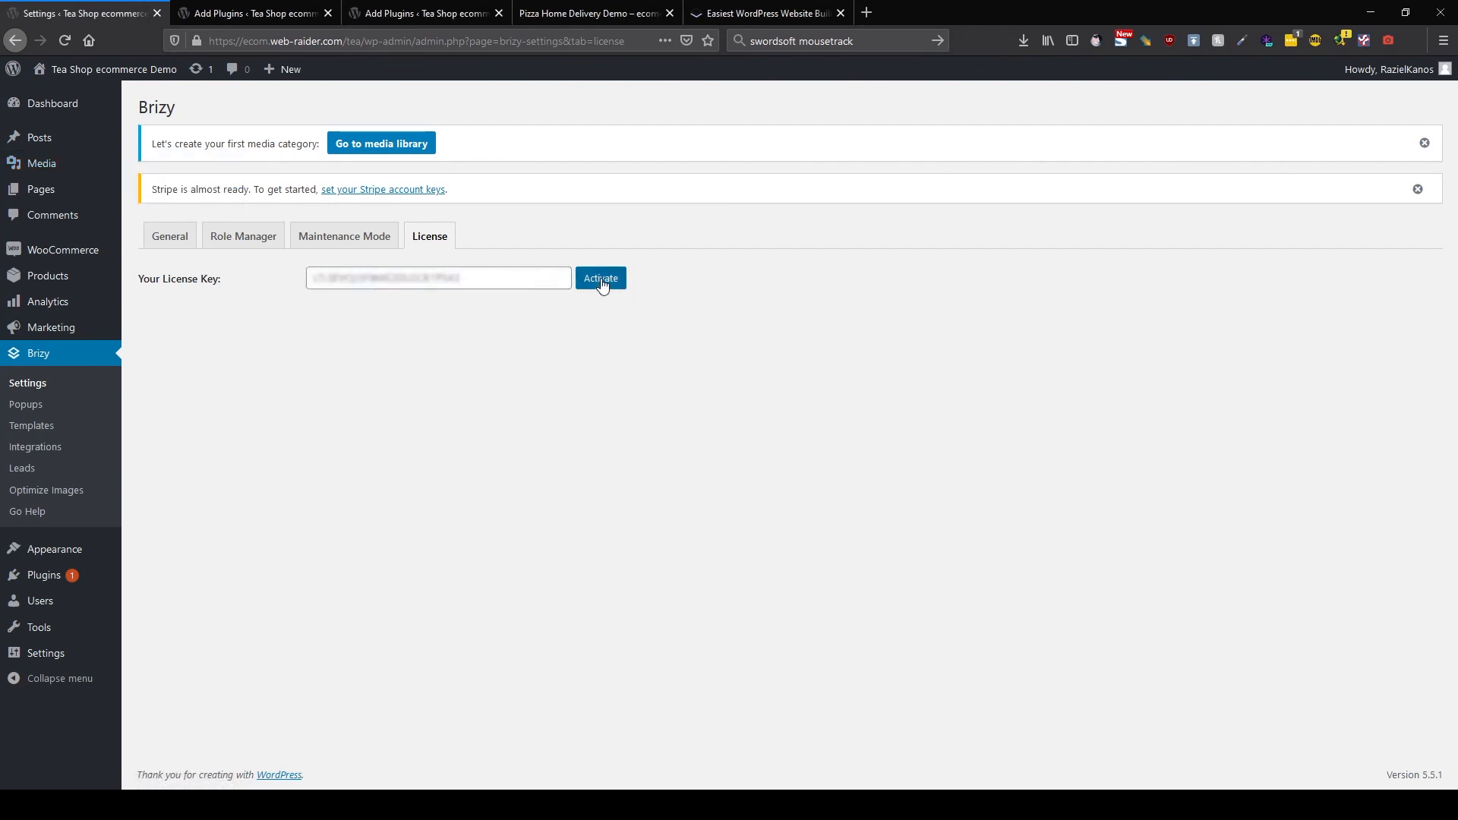
click(600, 279)
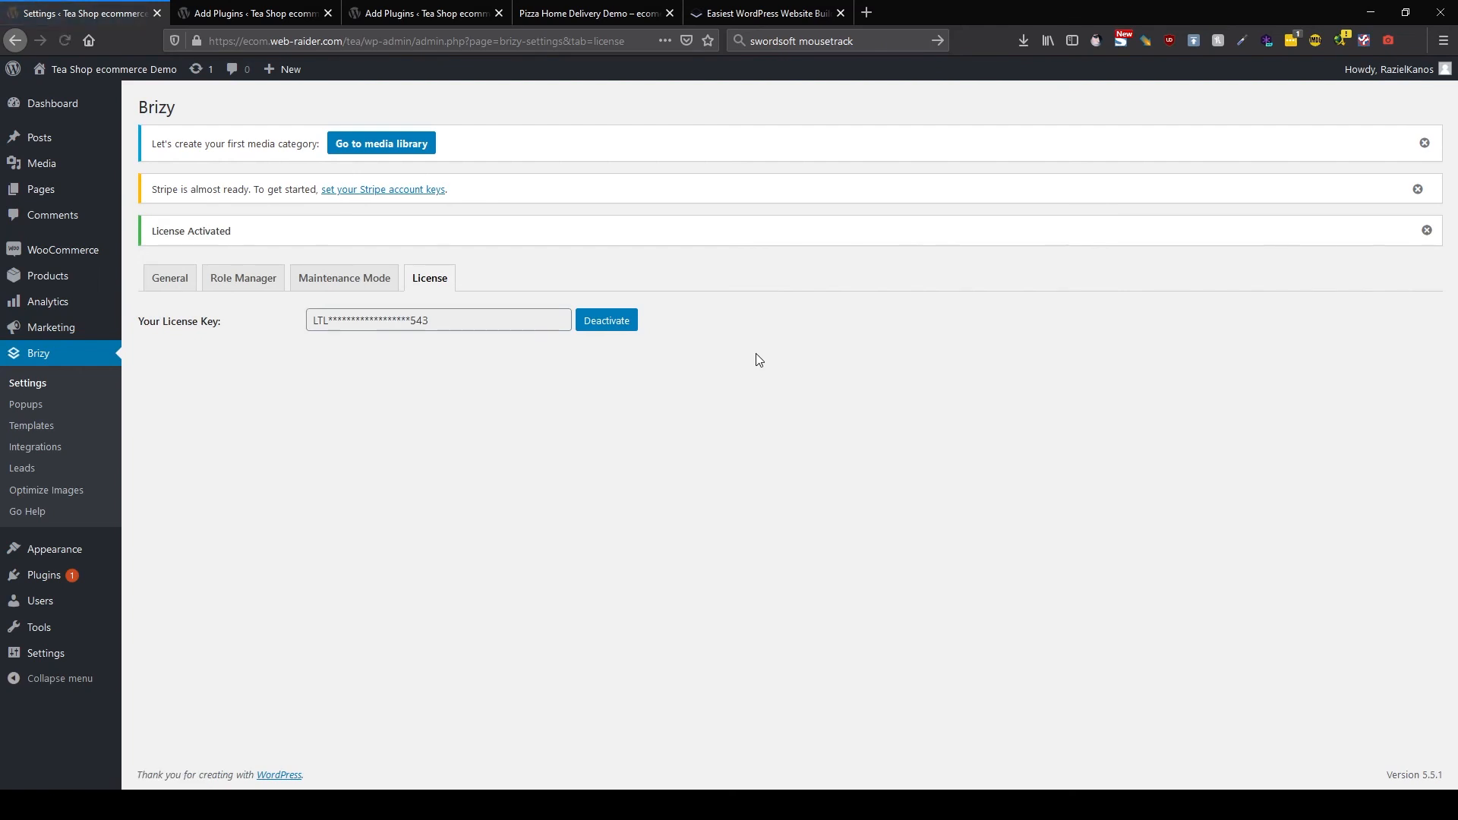
Activate Brizy for Products, enable SVG uploads and save Brizy's general settings.
click(170, 278)
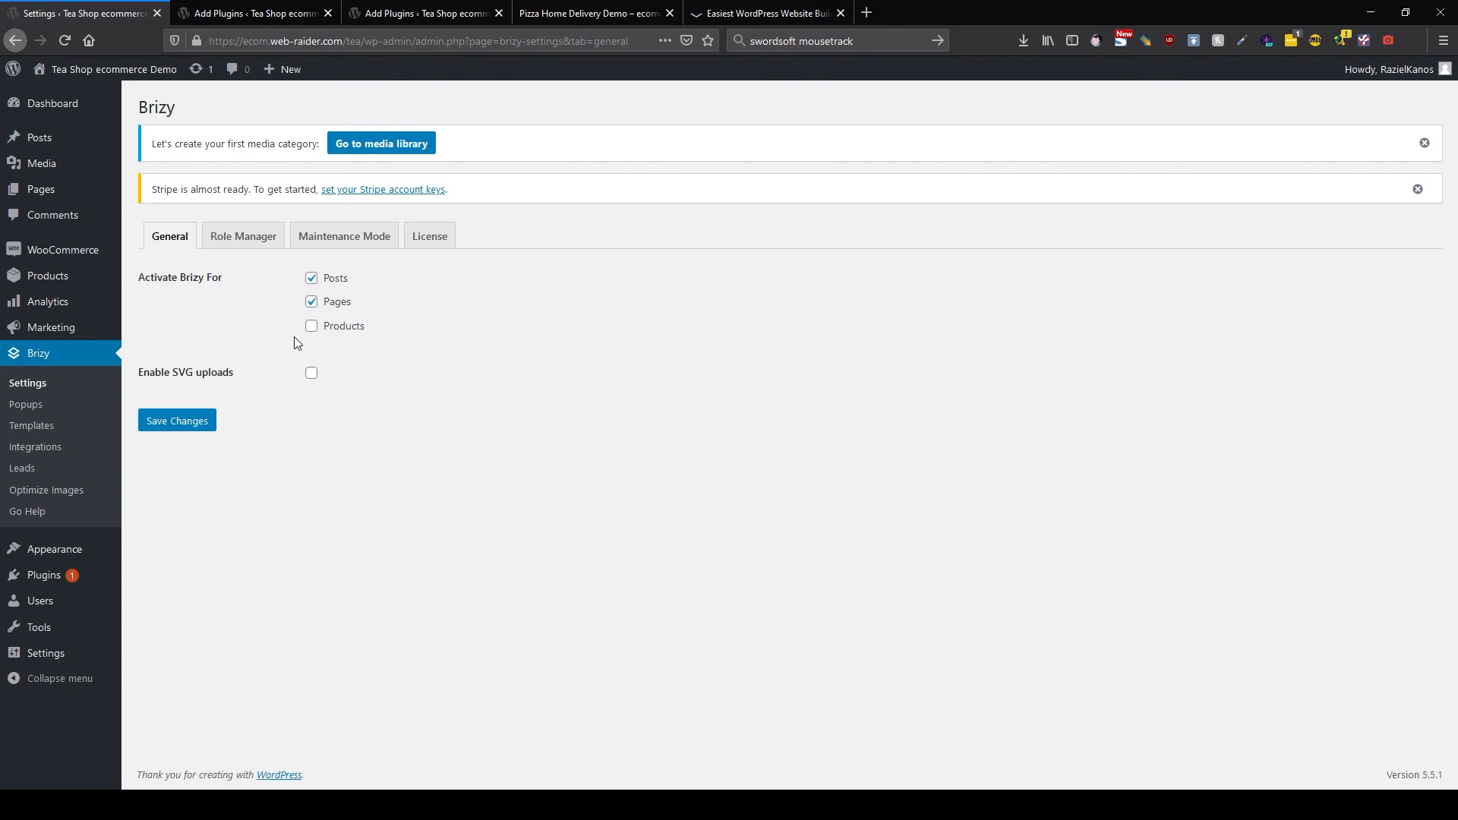
click(318, 330)
click(312, 373)
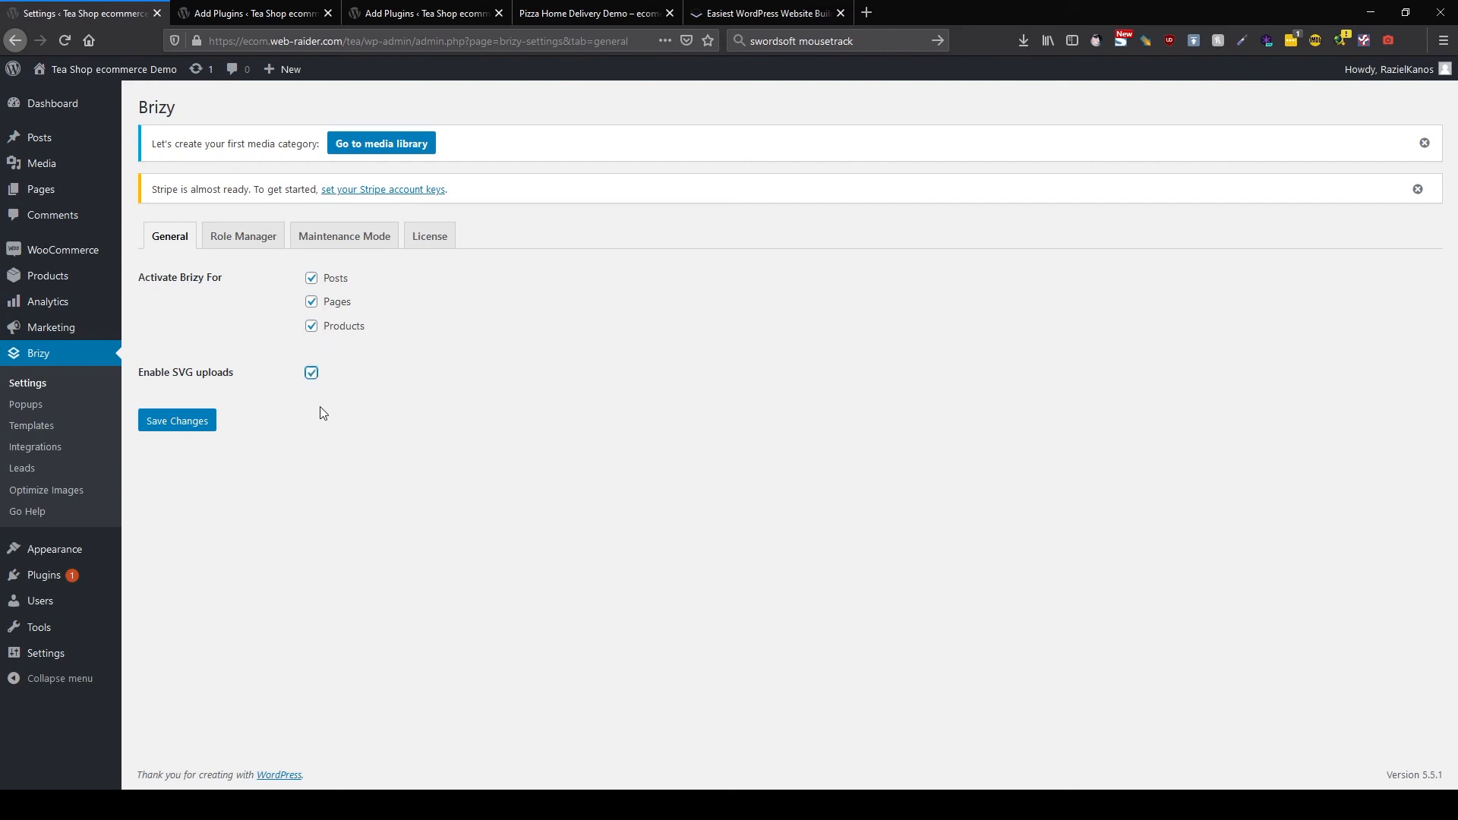
click(196, 417)
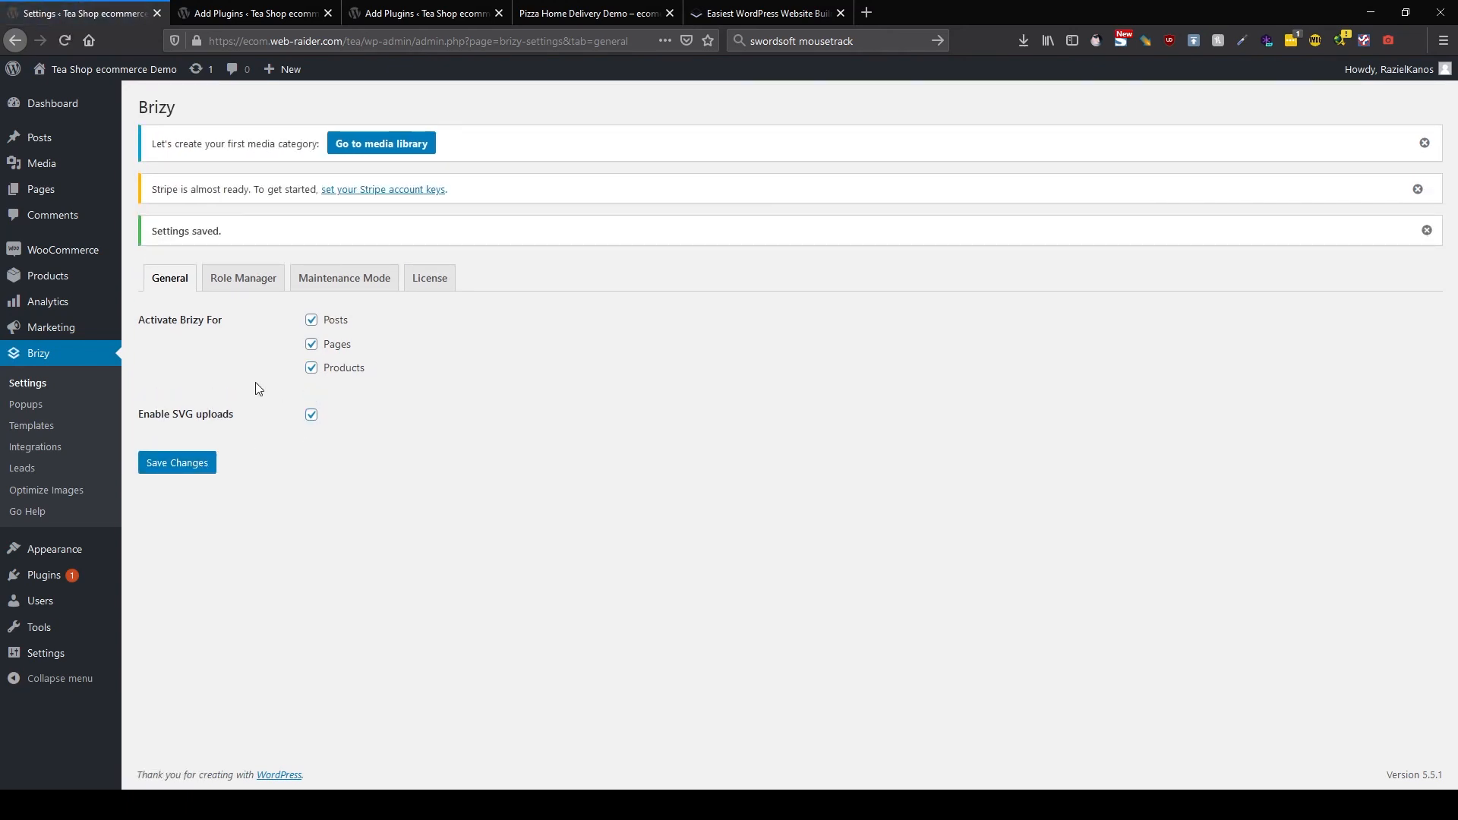
click(76, 390)
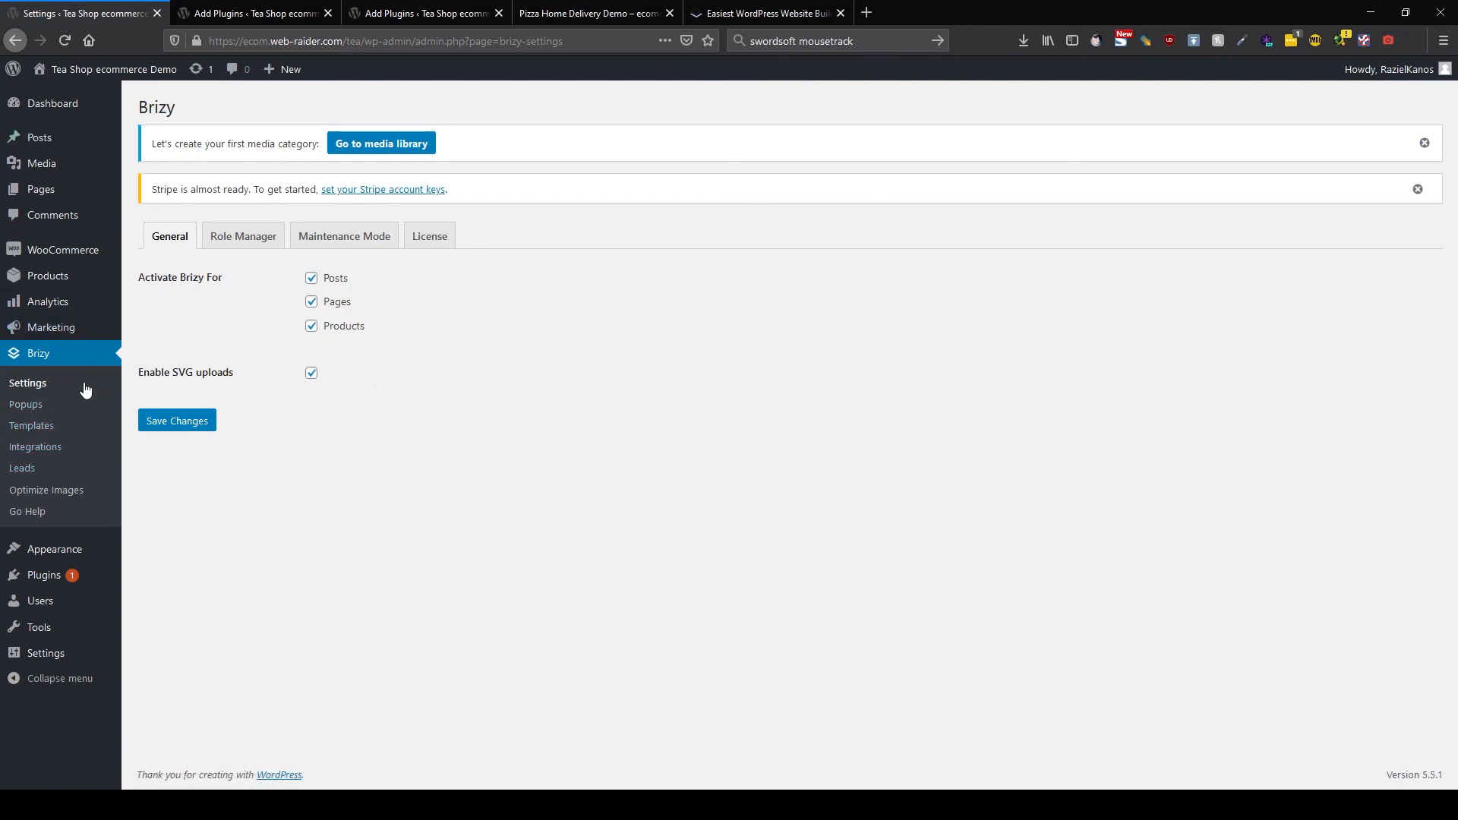
mouse_move(53, 578)
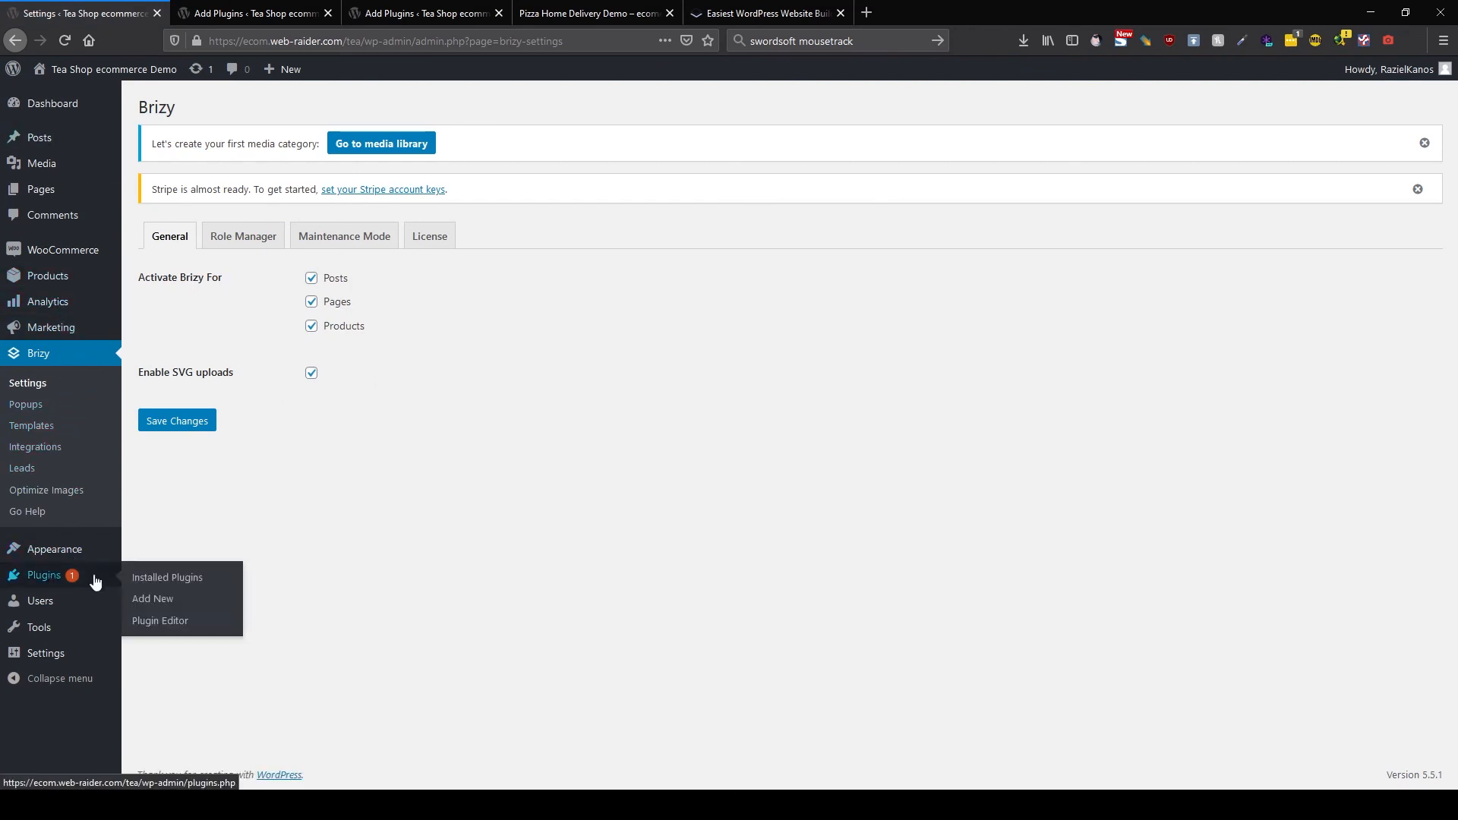
Install the Blocksy Companion plugin from blocksy-companion.zip, activate it and skip its diagnostic tracking opt-in.
click(195, 600)
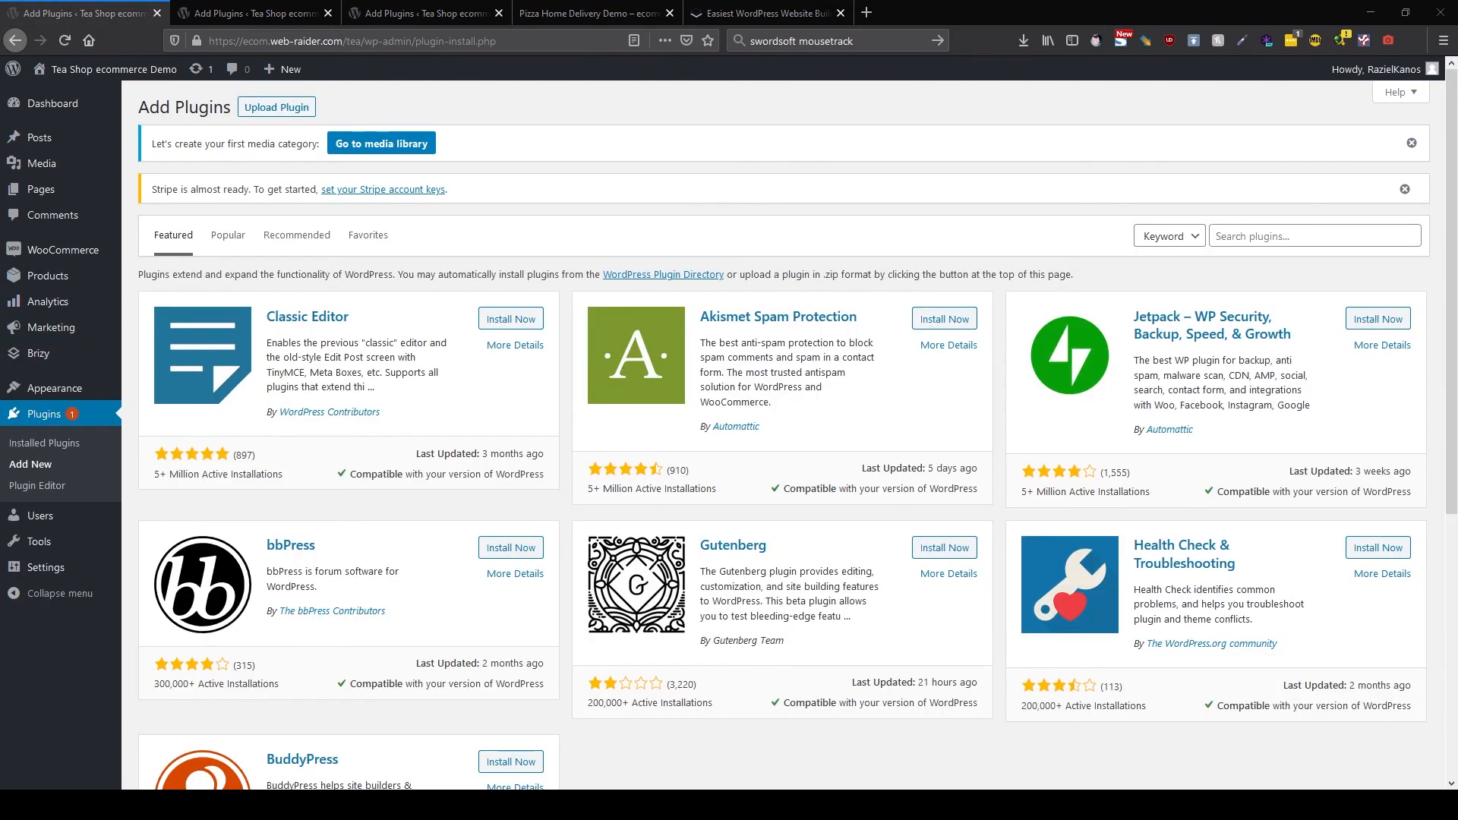
click(277, 107)
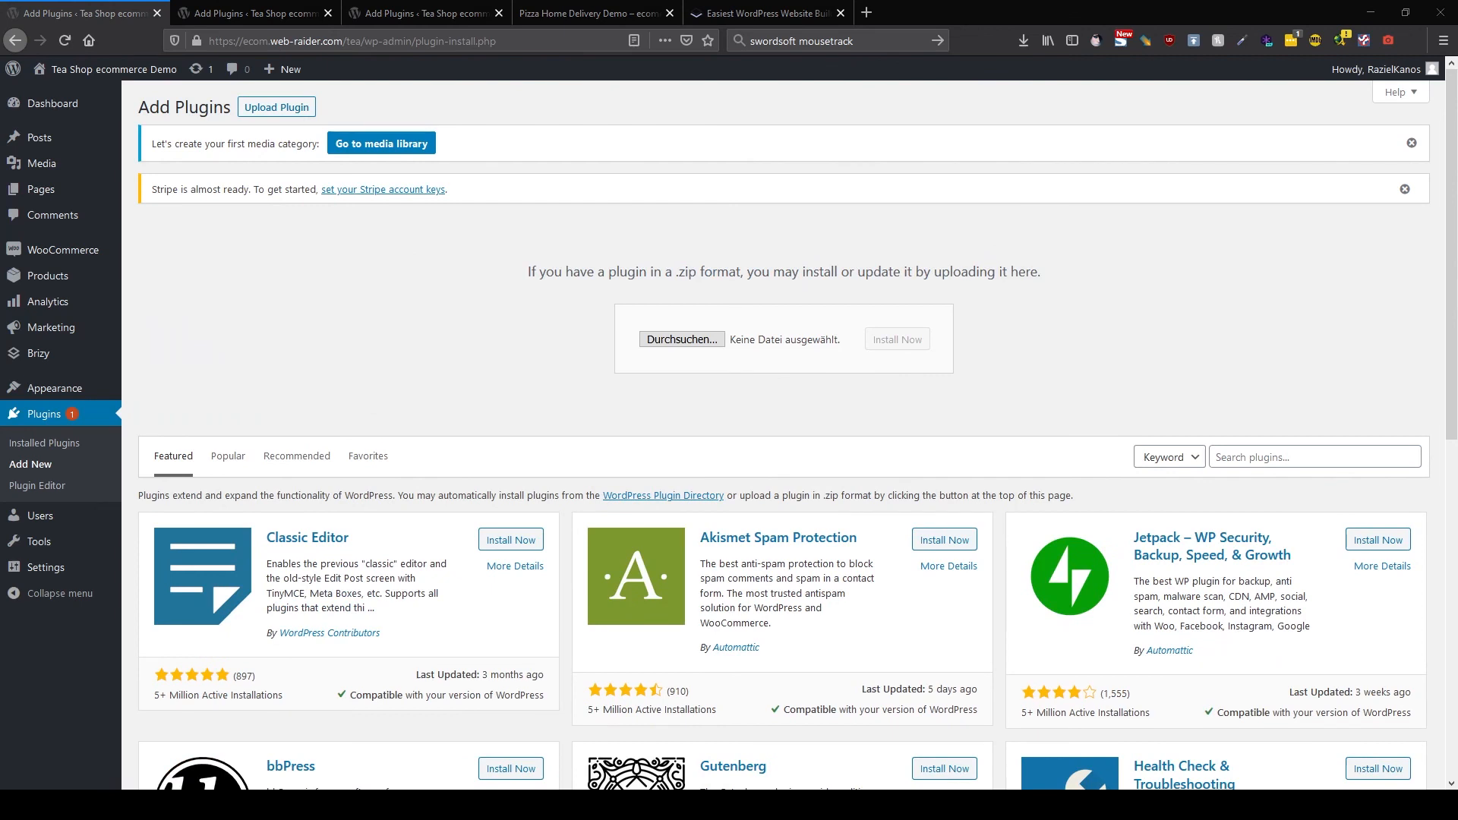
key(Return)
click(921, 339)
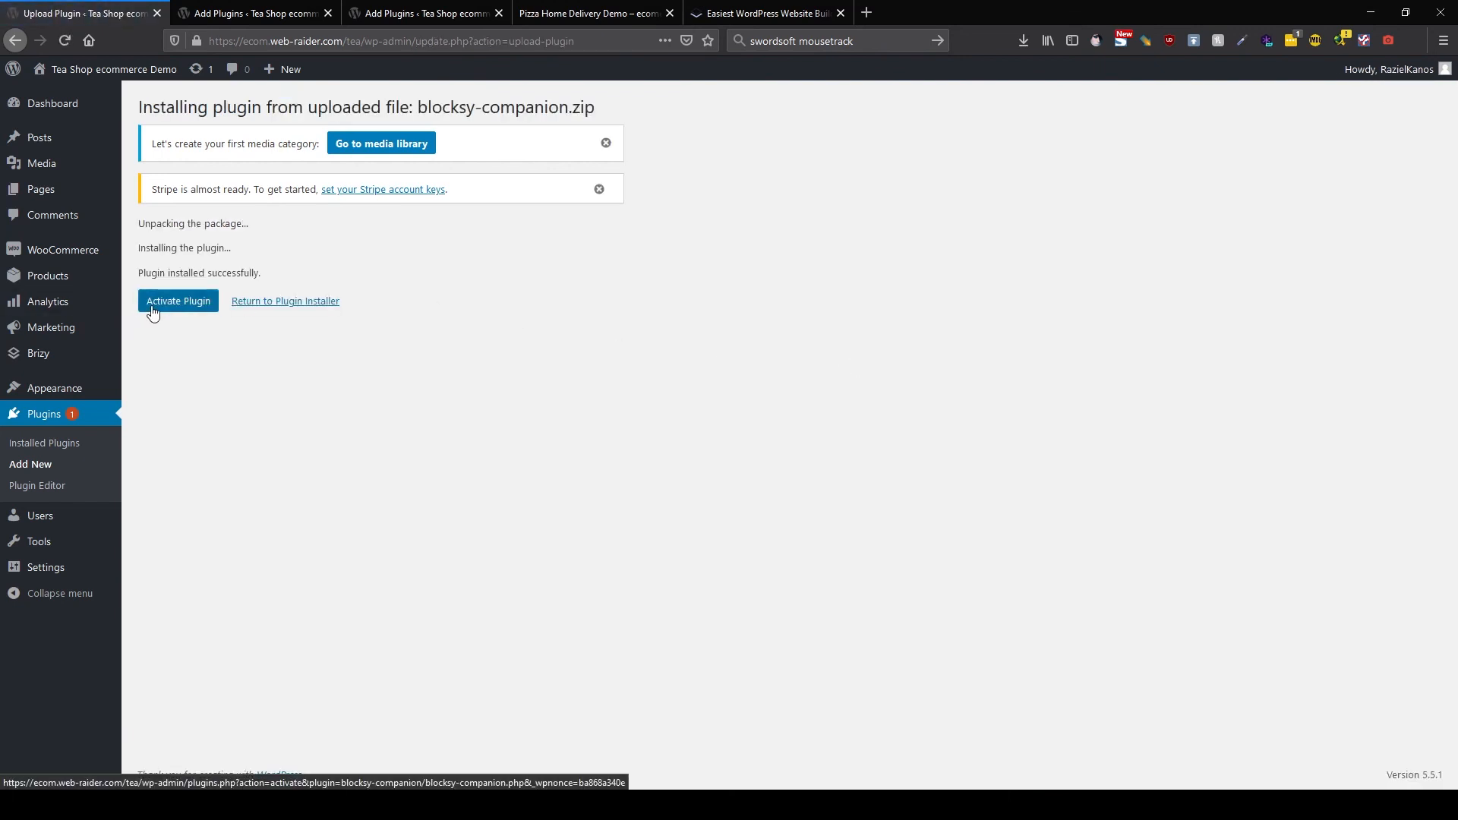
click(153, 307)
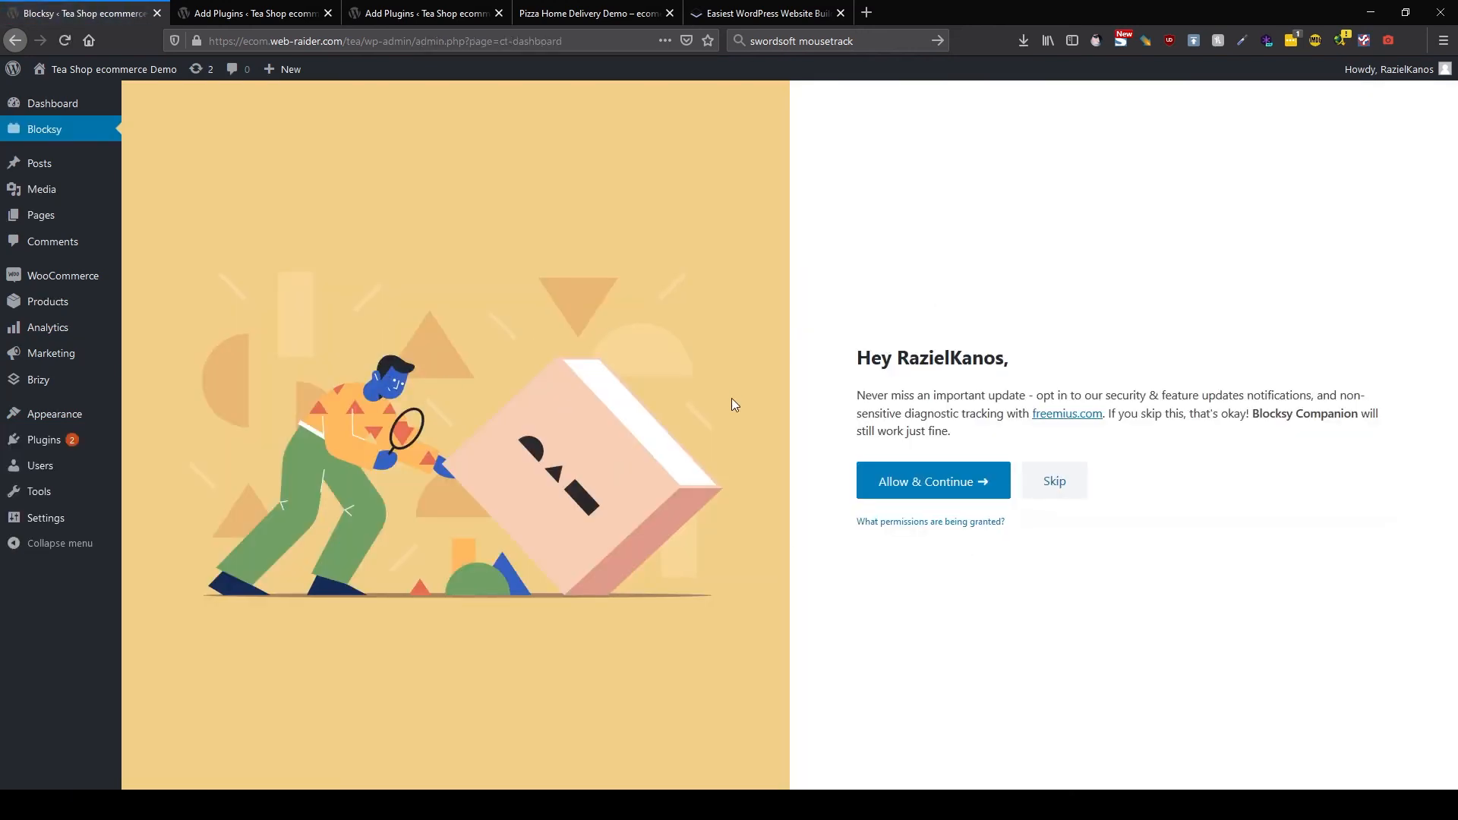
click(1044, 481)
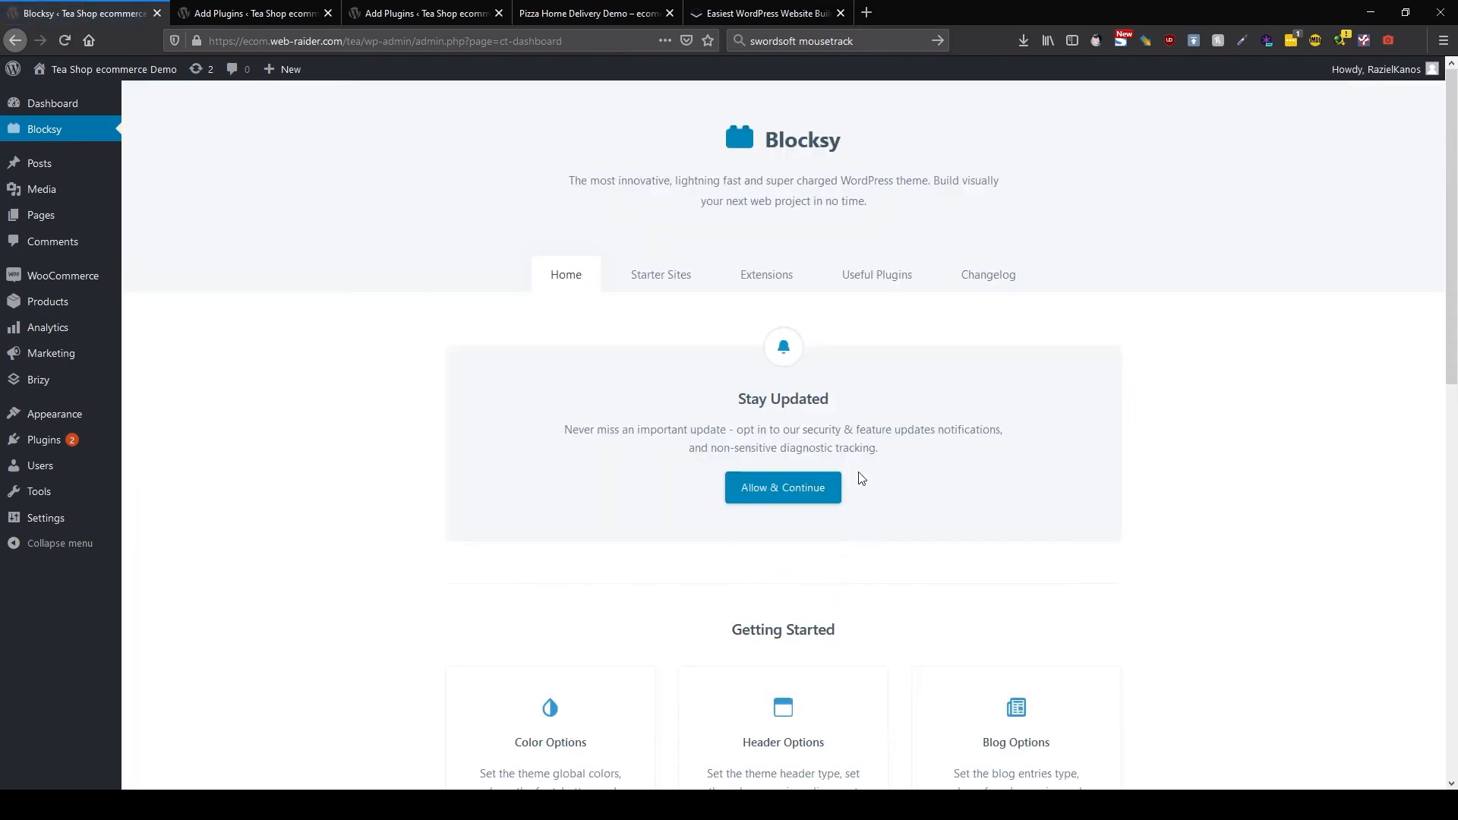
Activate the WooCommerce Extra extension in Blocksy's extensions.
click(767, 279)
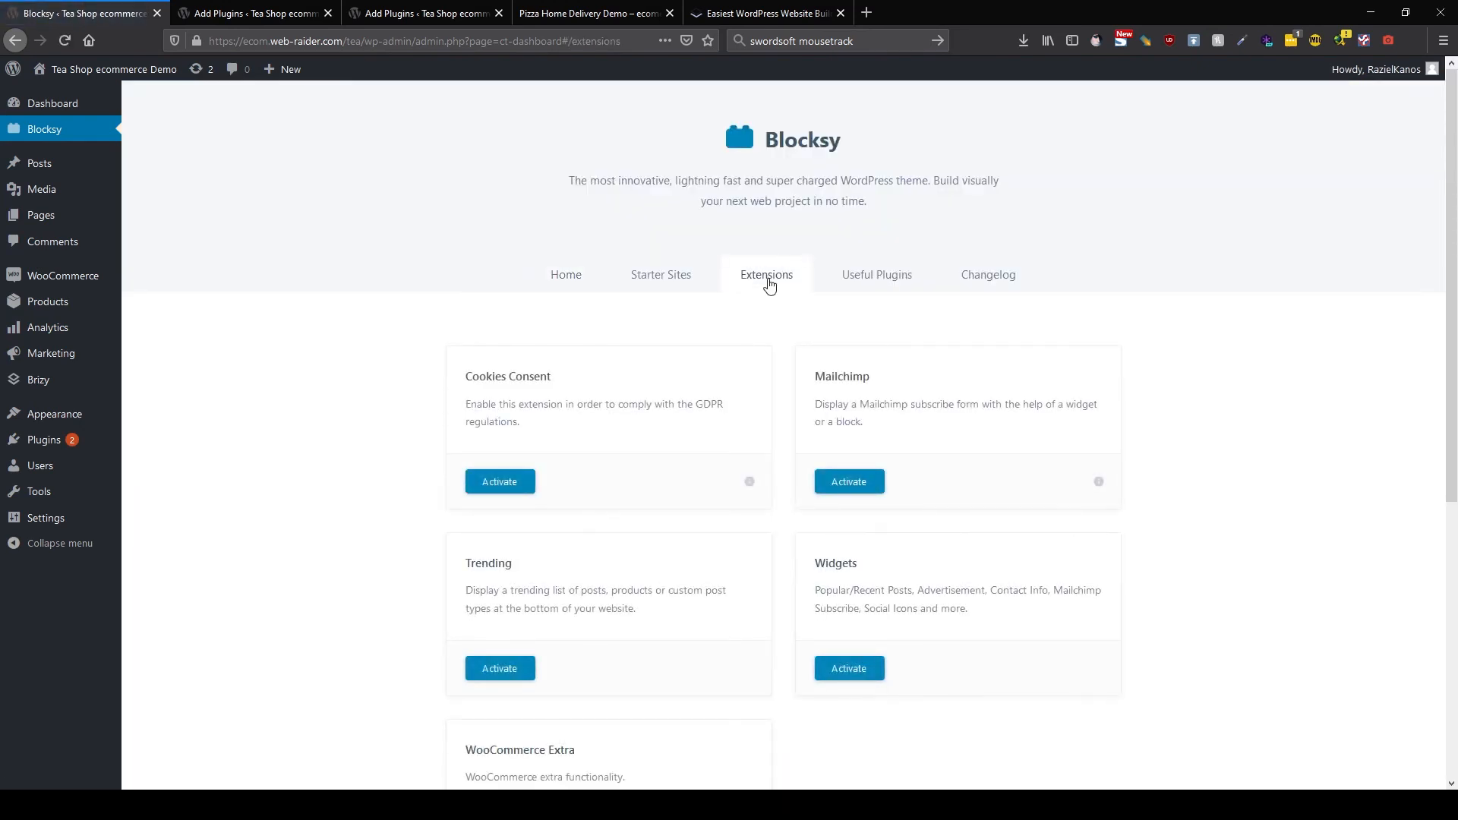
scroll(821, 449, down, 3)
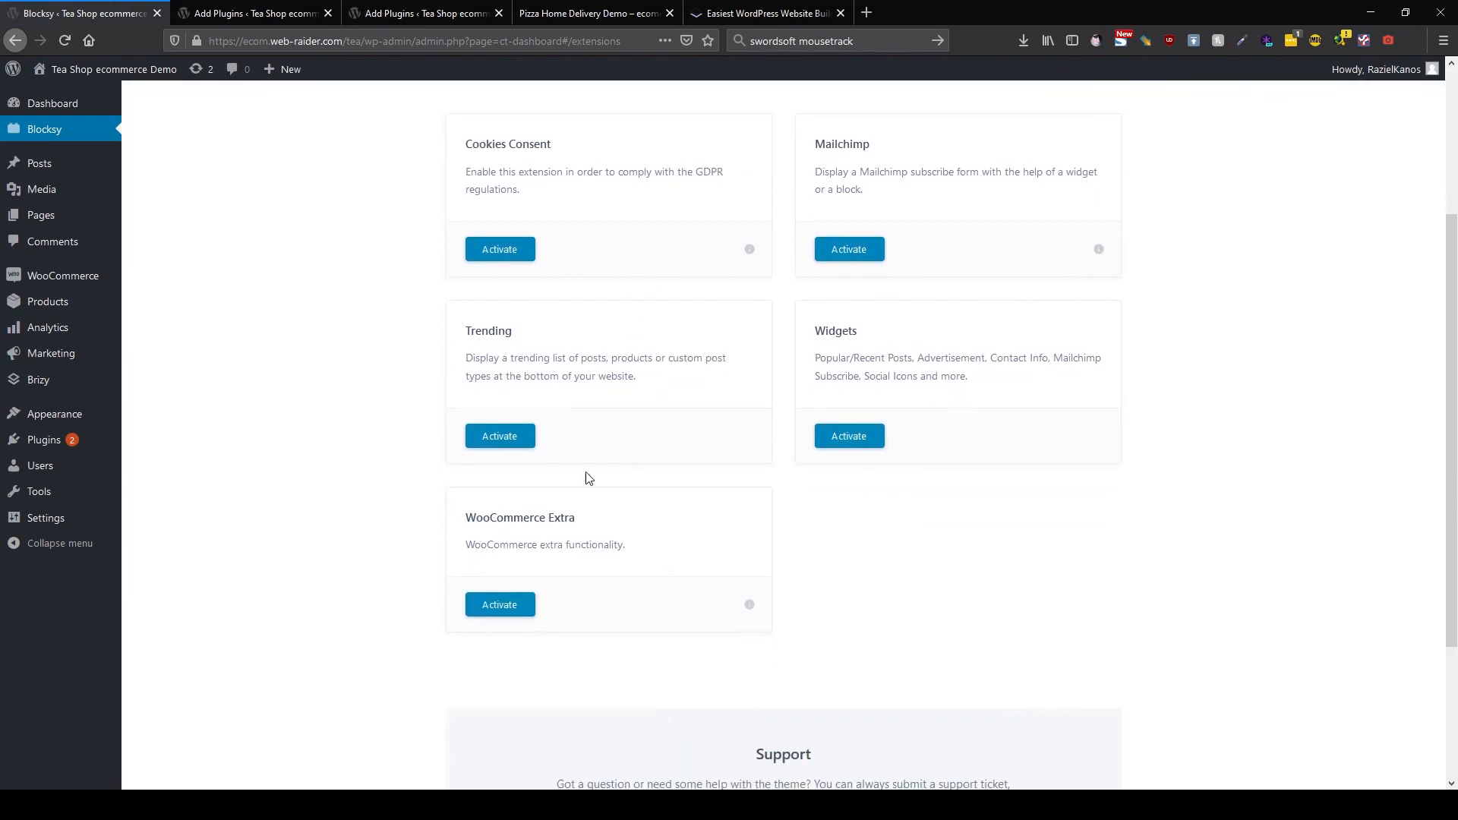
click(510, 605)
scroll(658, 645, down, 3)
scroll(658, 645, up, 4)
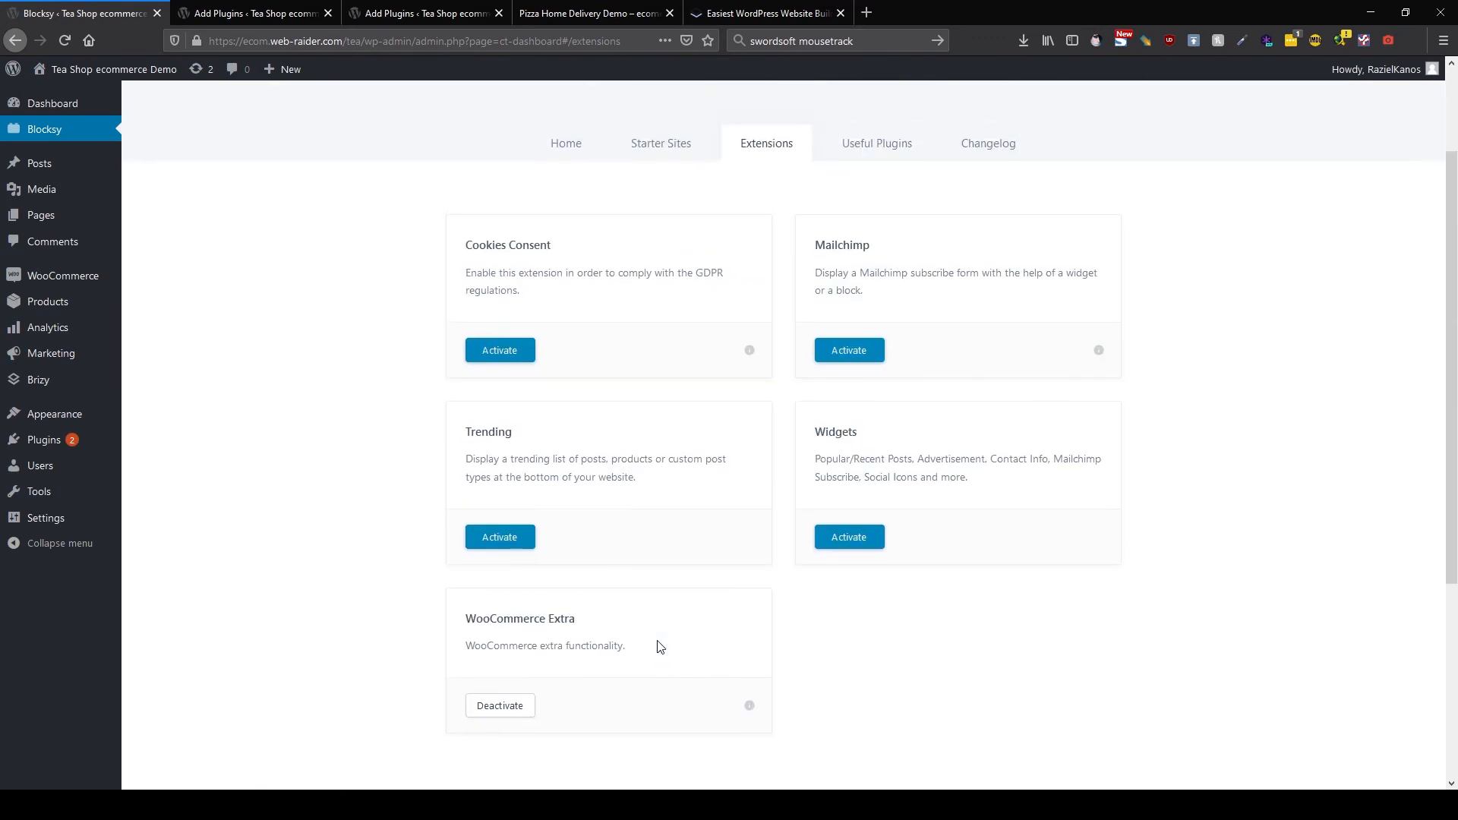
Open the Tea Shop ecommerce Demo site's front end in a new tab and switch to it.
scroll(658, 645, up, 2)
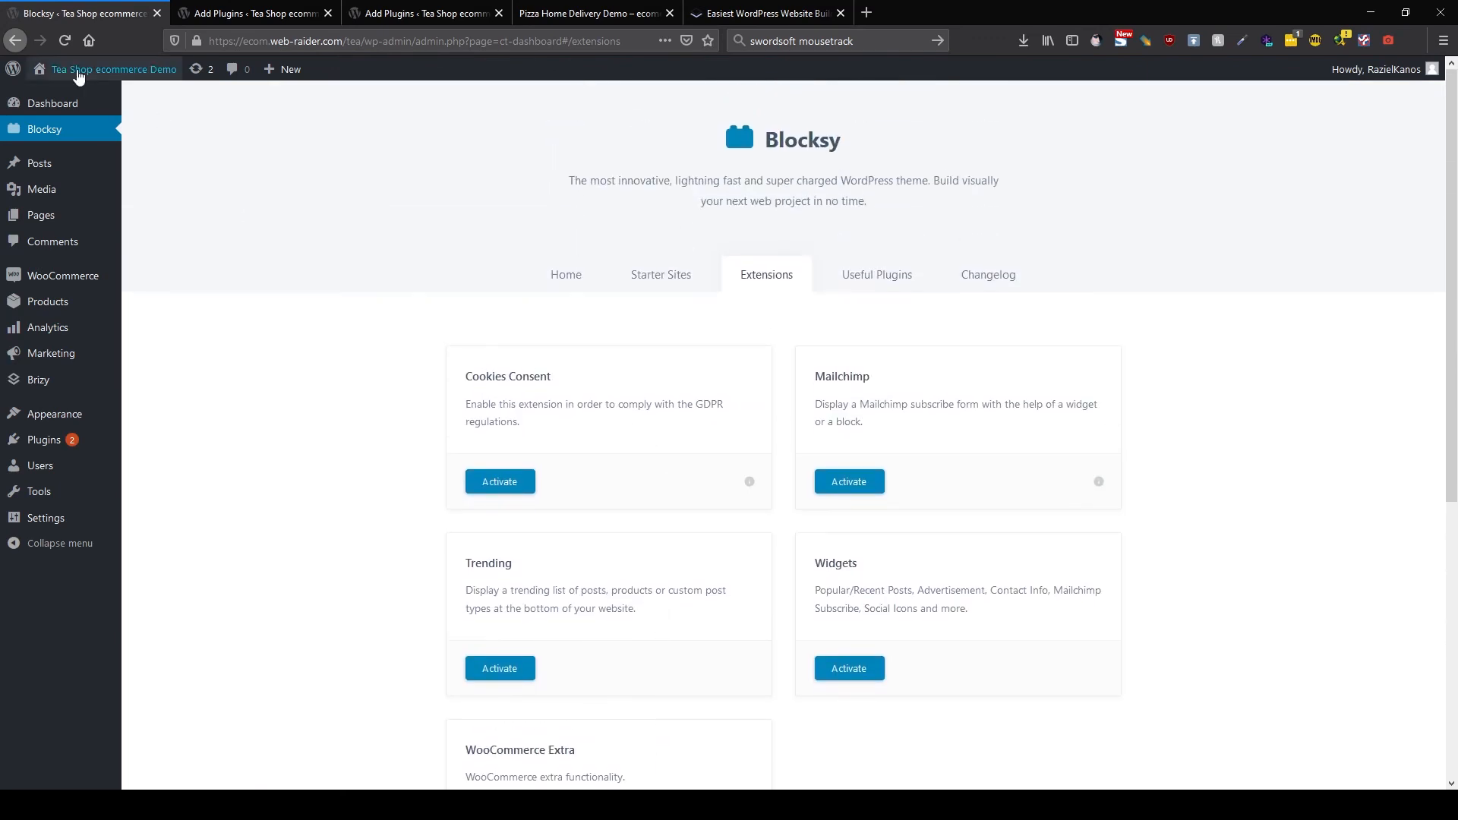
middle_click(76, 97)
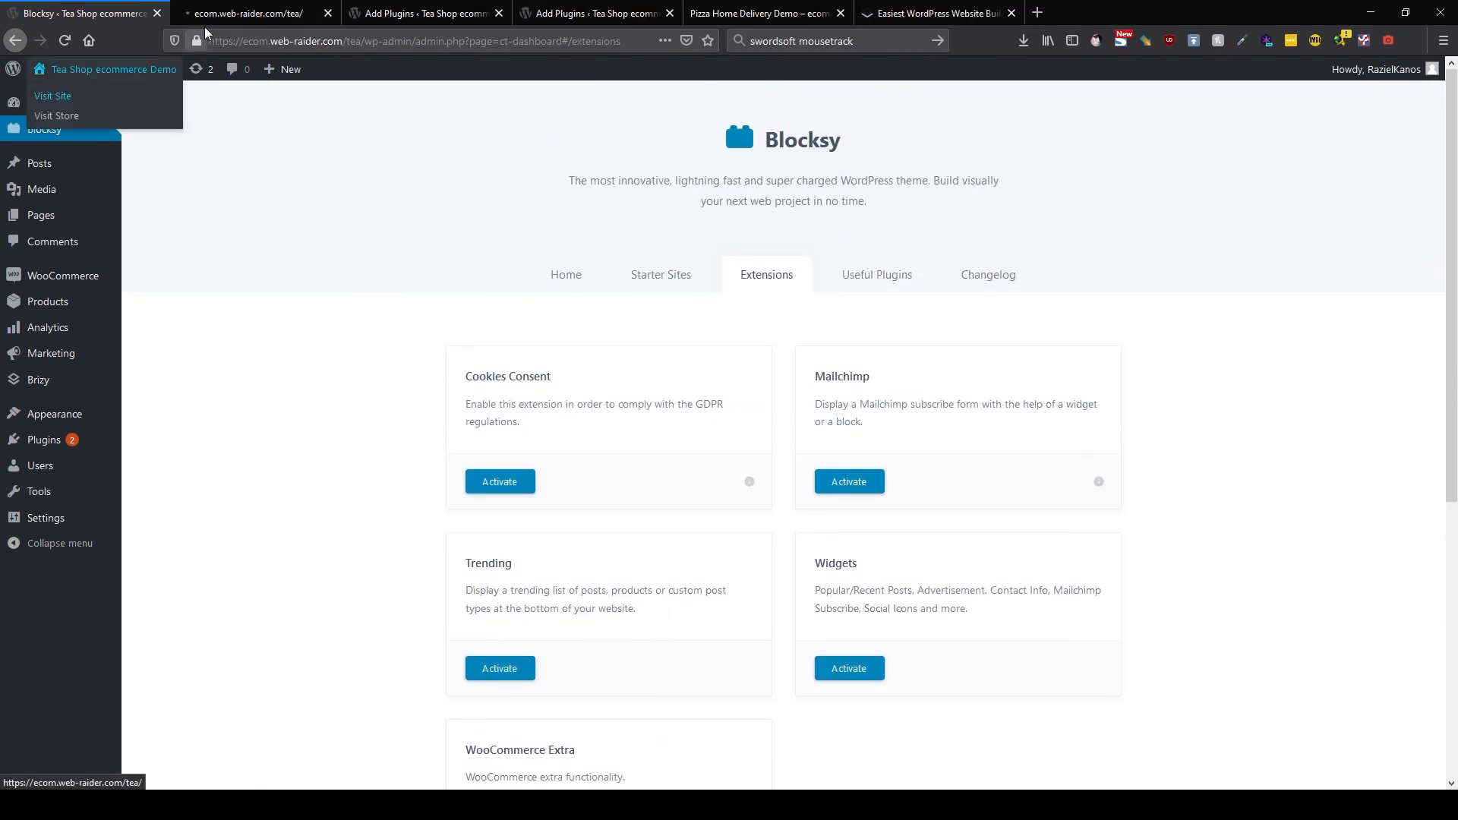
key(ctrl+Tab)
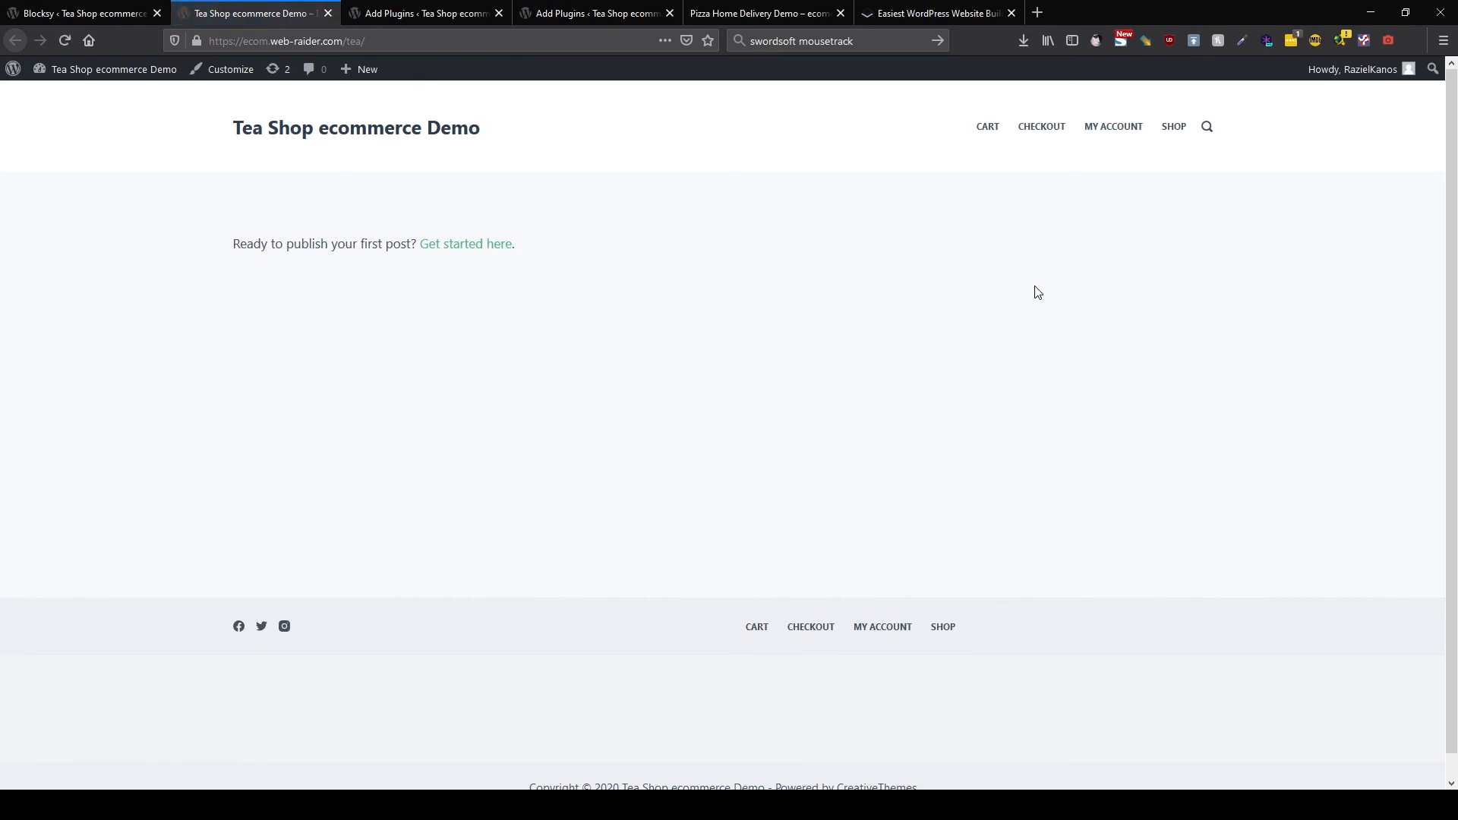